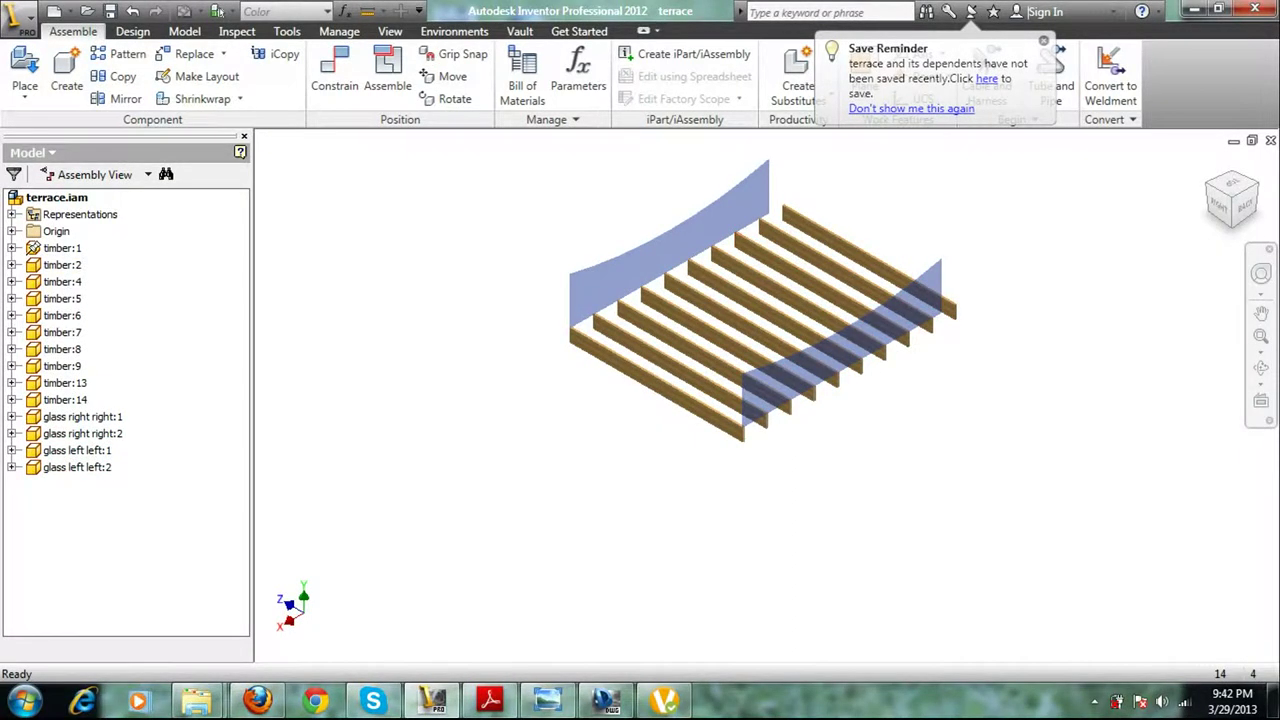
Examine the terrace assembly, the reference photo, the roof terrace section in DWG TrueView and the Balustrading.pdf post detail in Adobe Reader
scroll(711, 298, down, 5)
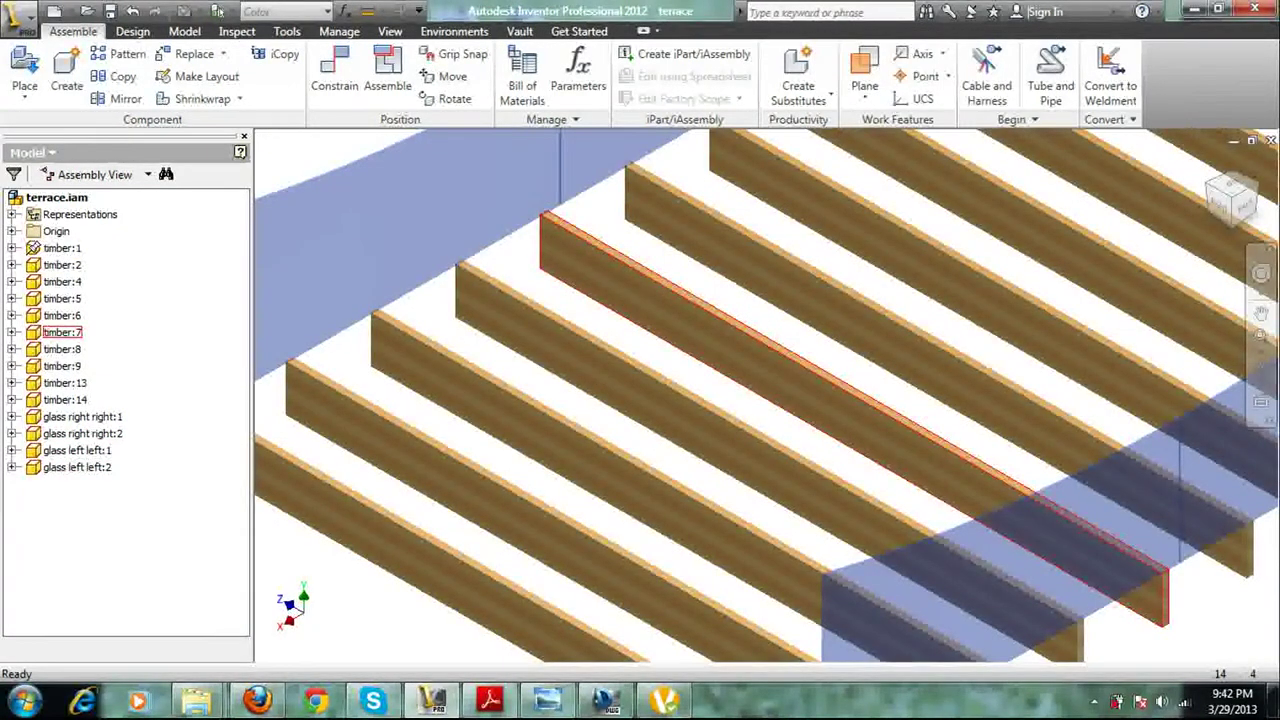
scroll(723, 348, up, 2)
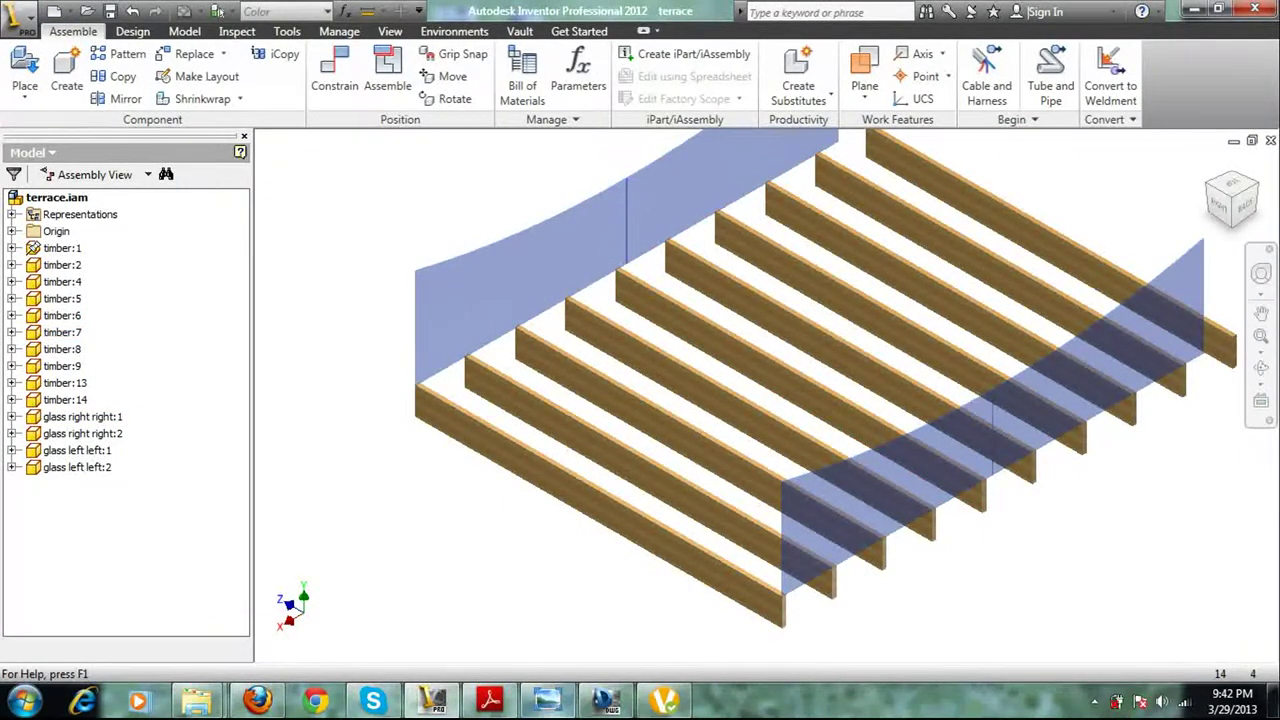
click(548, 700)
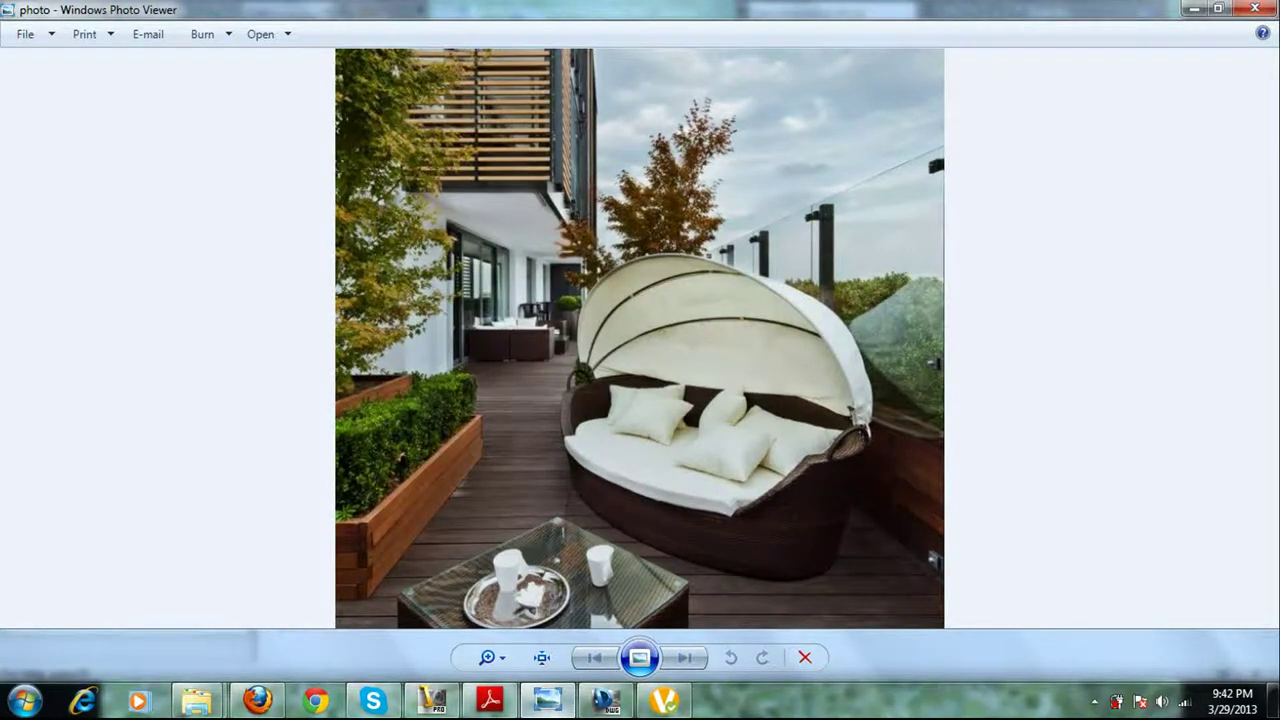
mouse_move(605, 702)
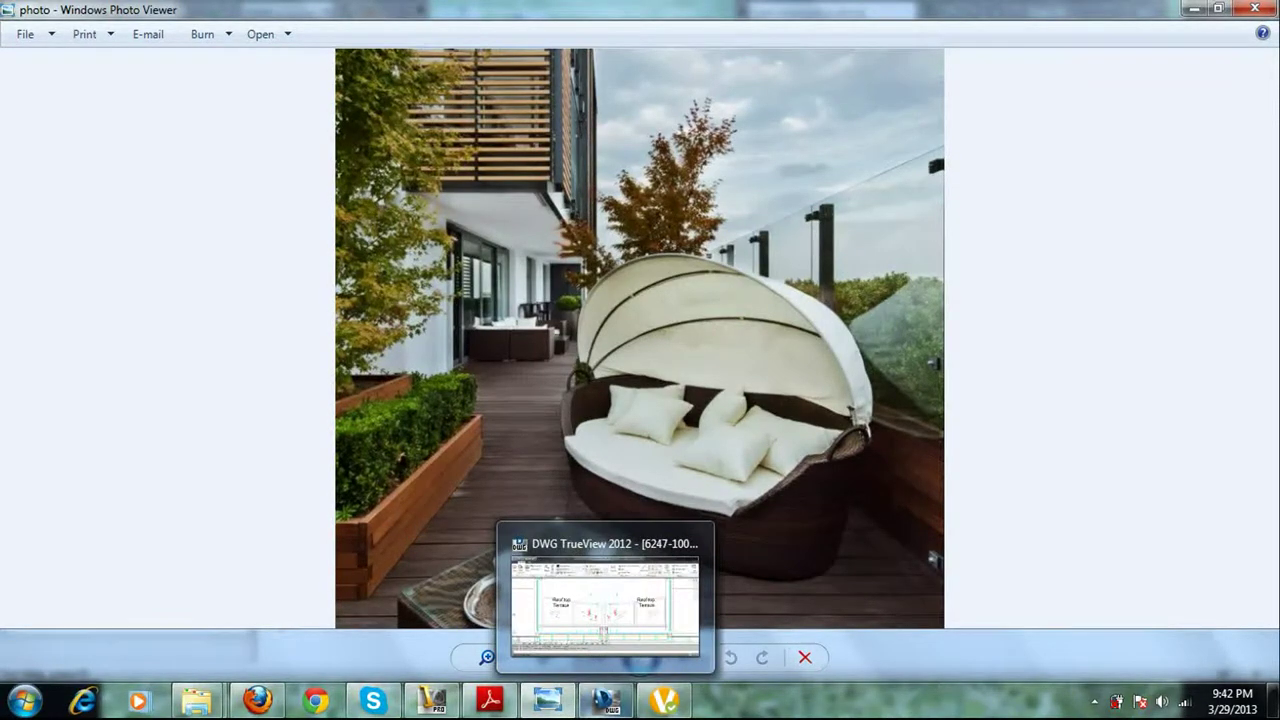
click(605, 605)
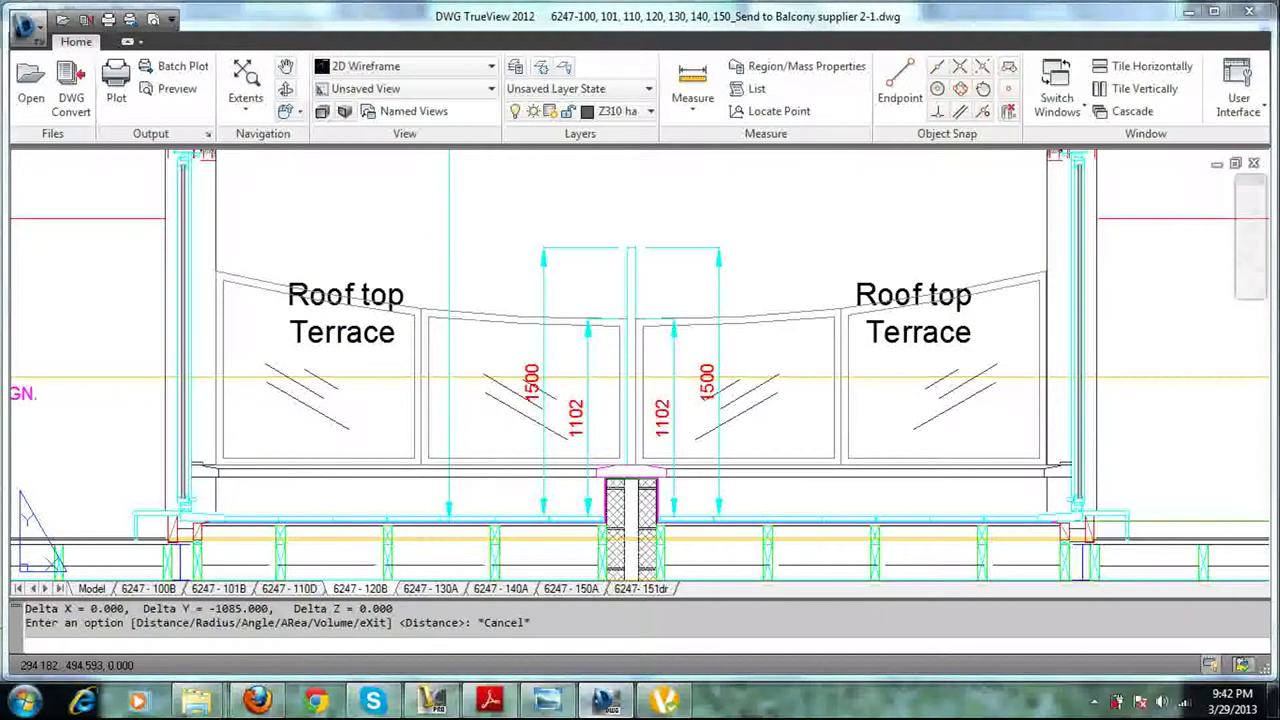
click(489, 700)
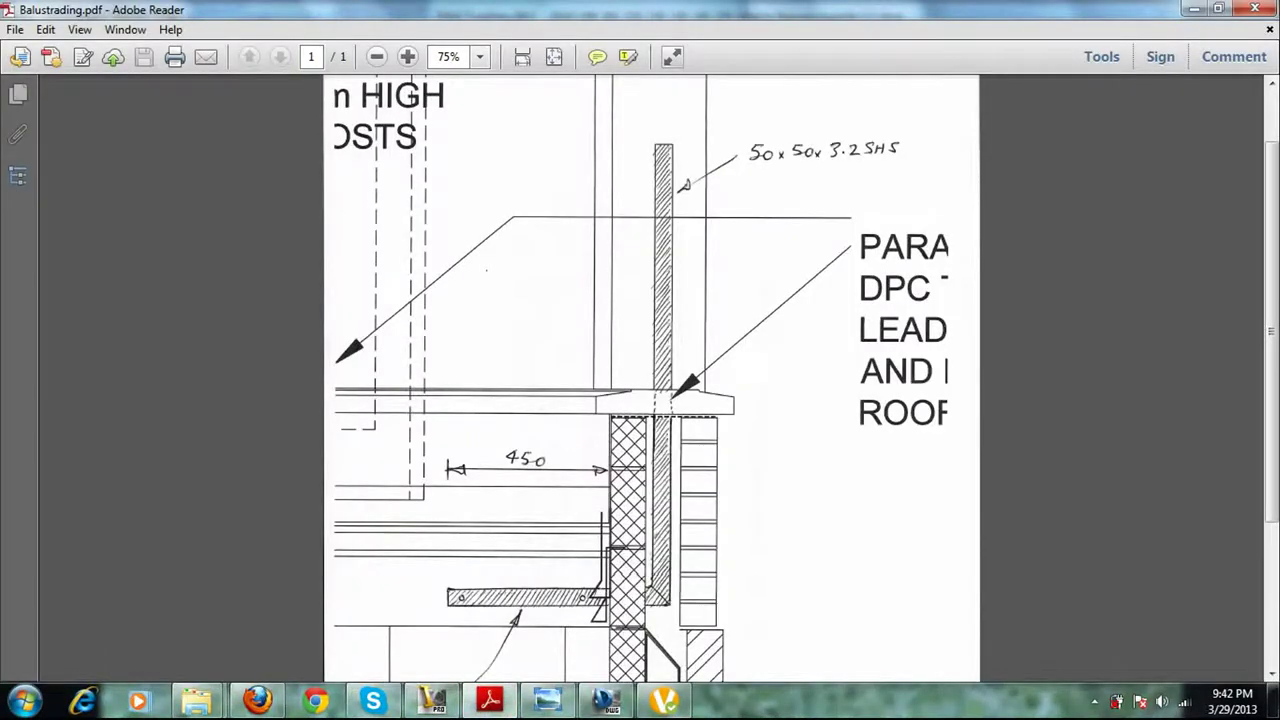
Switch back to Inventor, create a new standard metric part and start a sketch on its XY plane
click(432, 700)
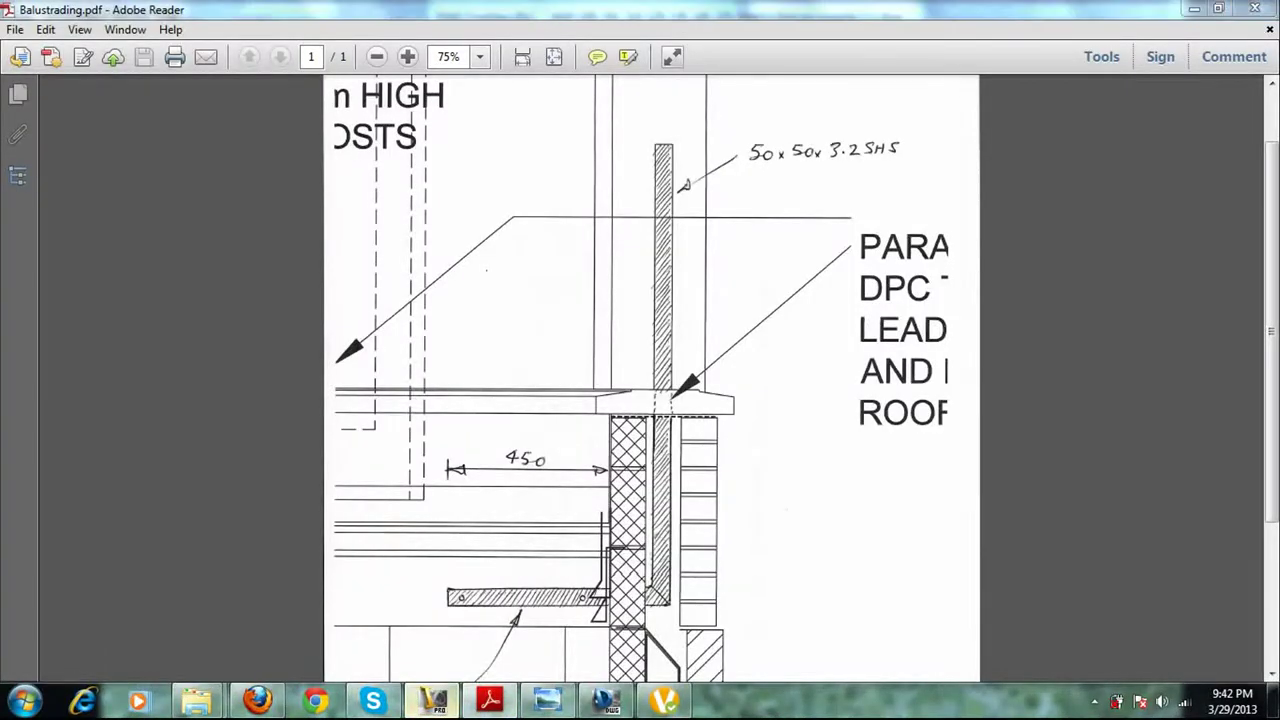
click(53, 11)
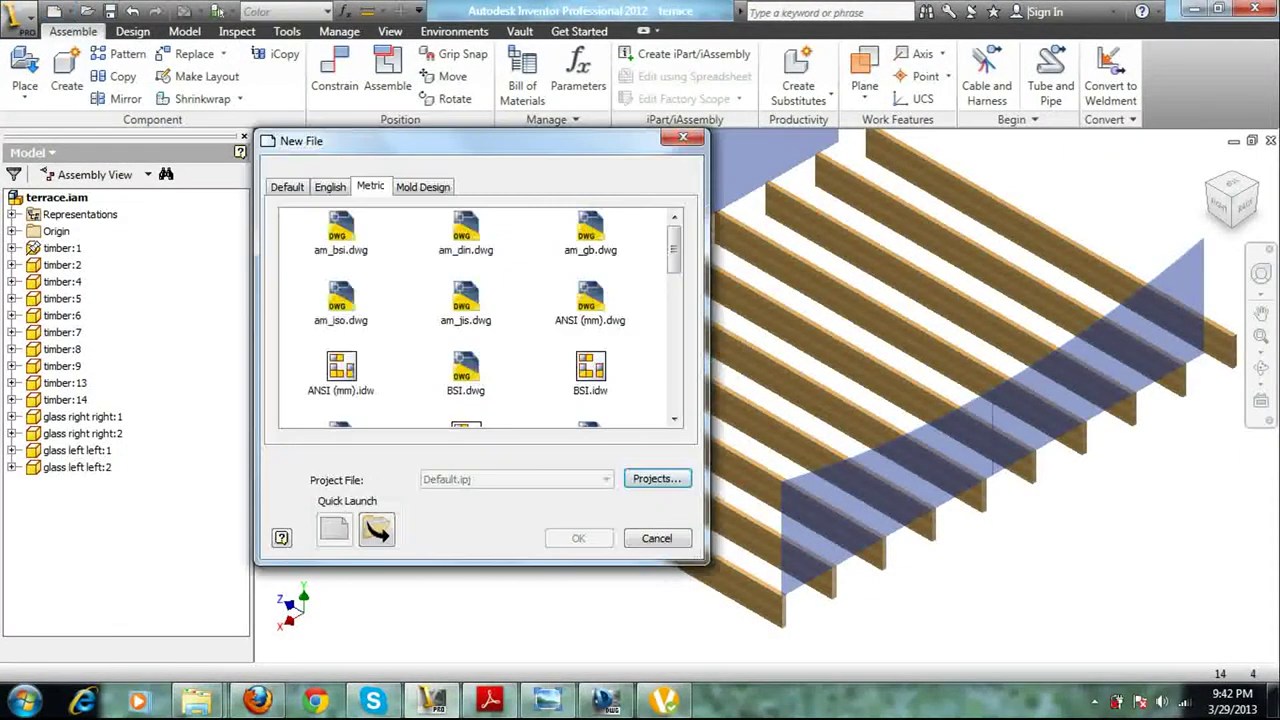
scroll(480, 318, down, 10)
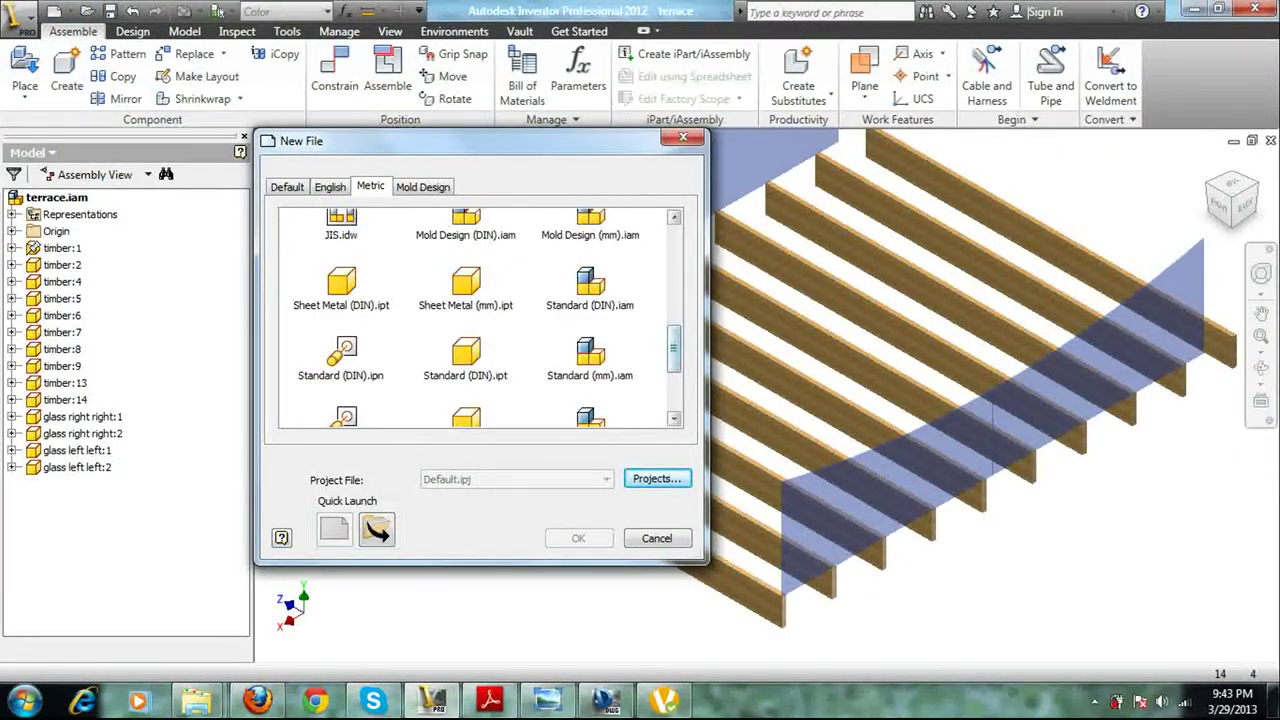
double_click(465, 260)
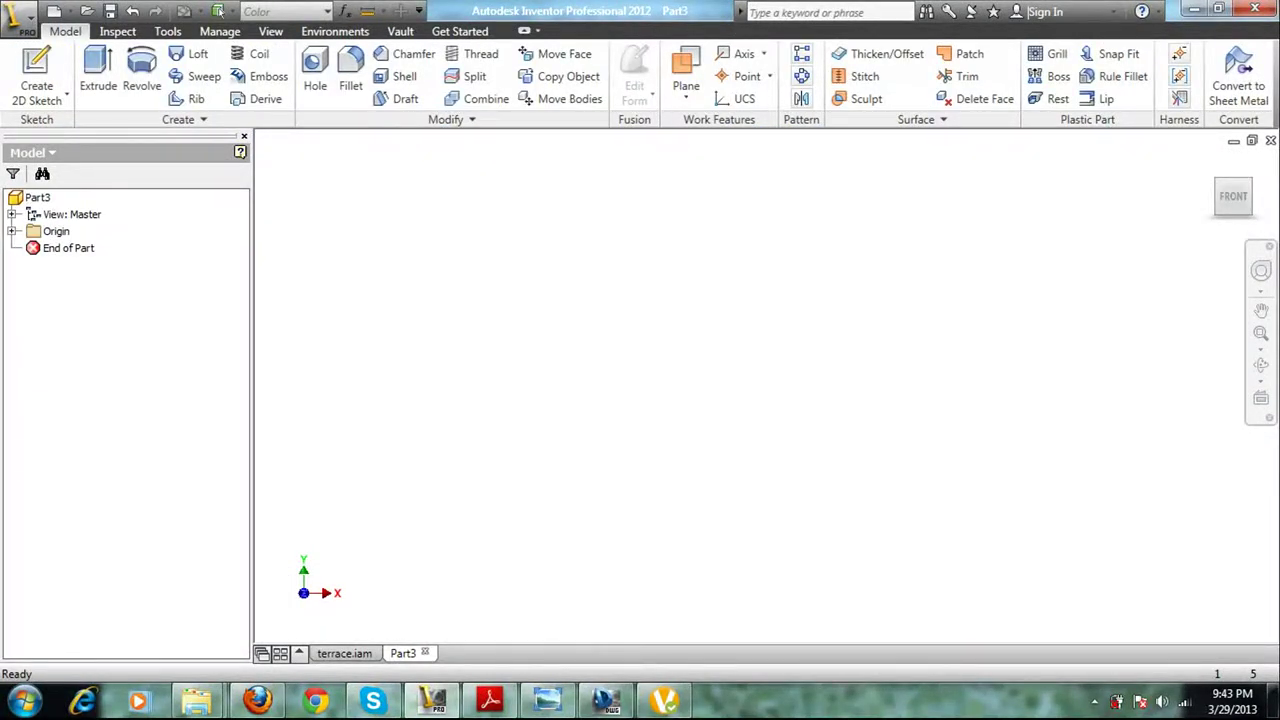
click(11, 231)
click(80, 281)
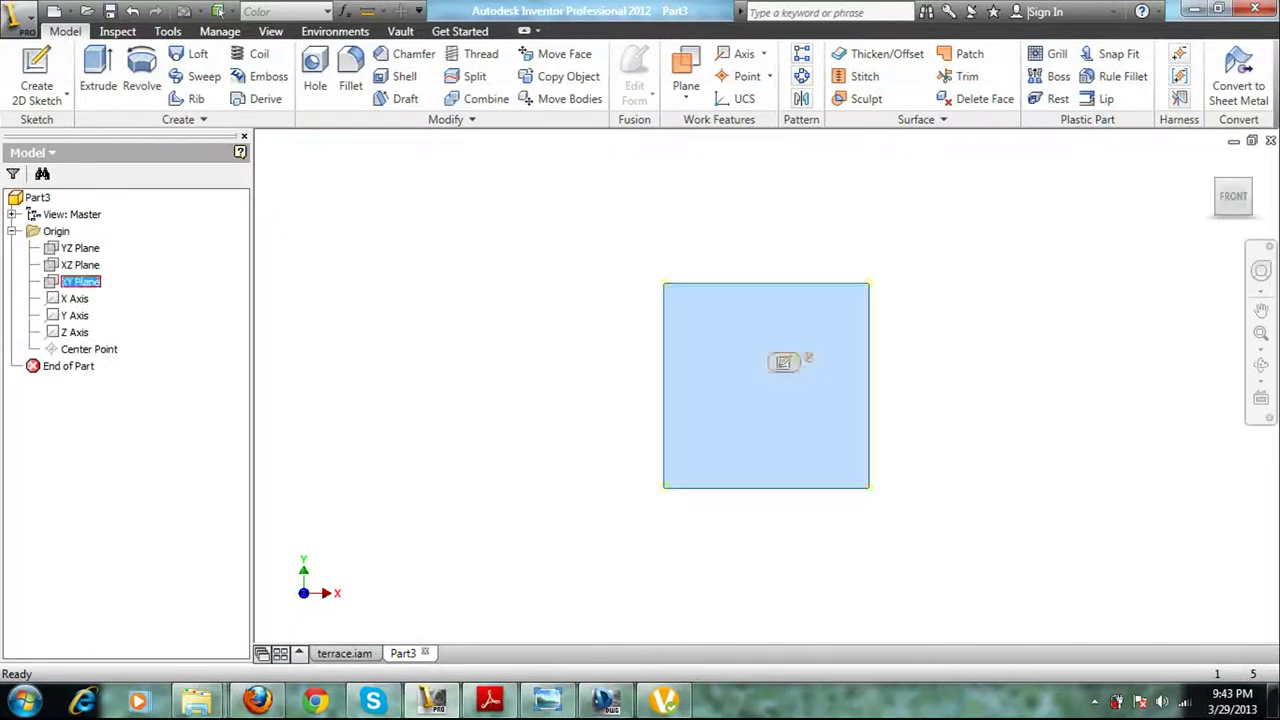
click(783, 362)
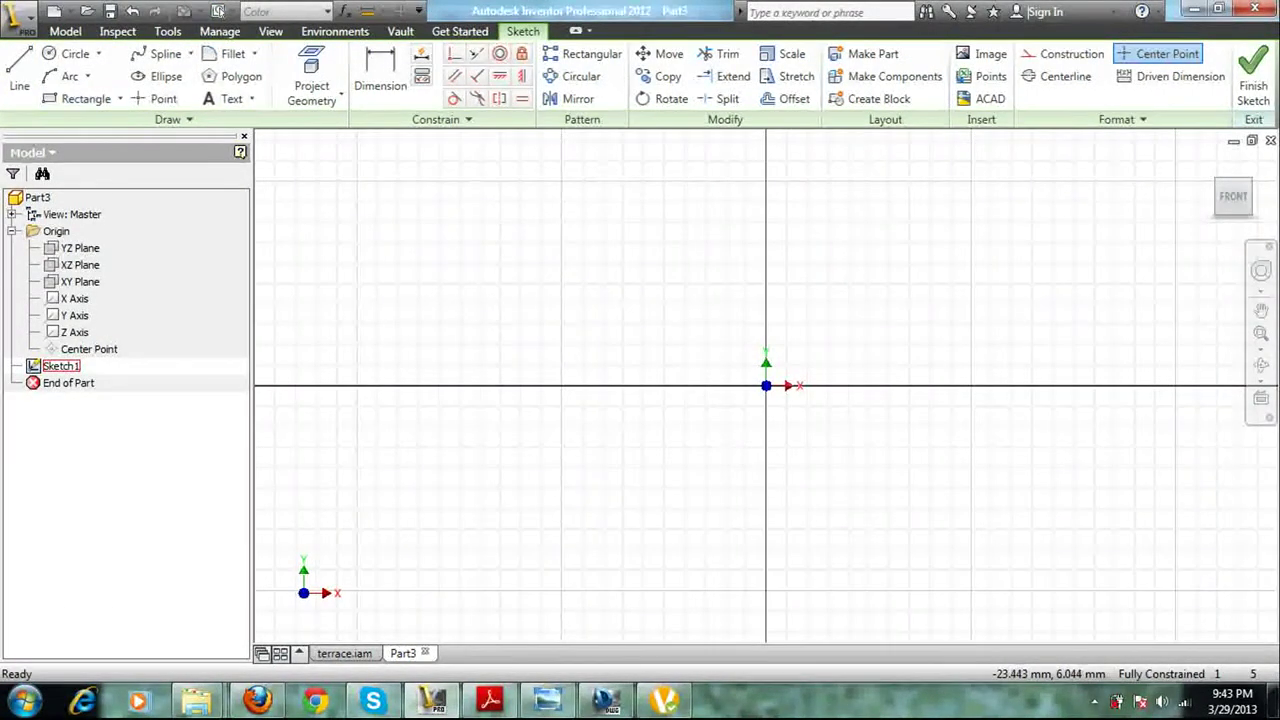
Sketch a horizontal rectangle about 23 by 8 mm ending at the origin and an overlapping upright rectangle about 10 by 18 mm
click(84, 98)
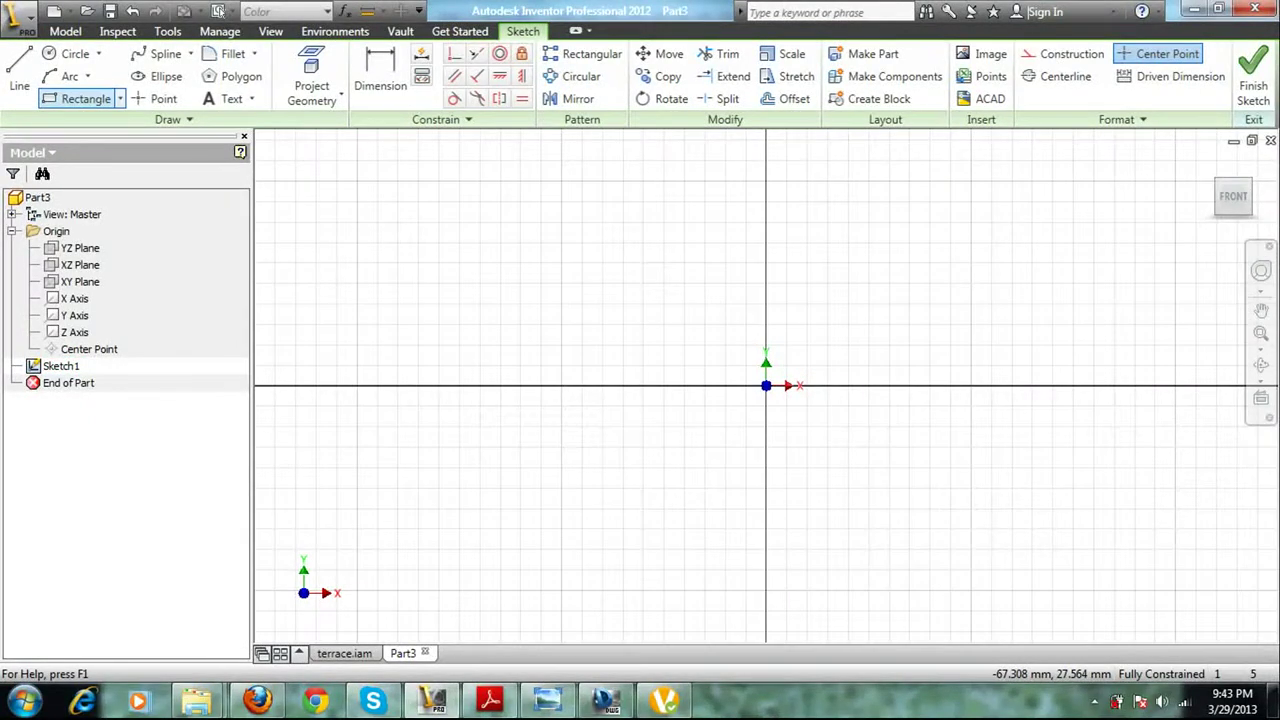
click(531, 304)
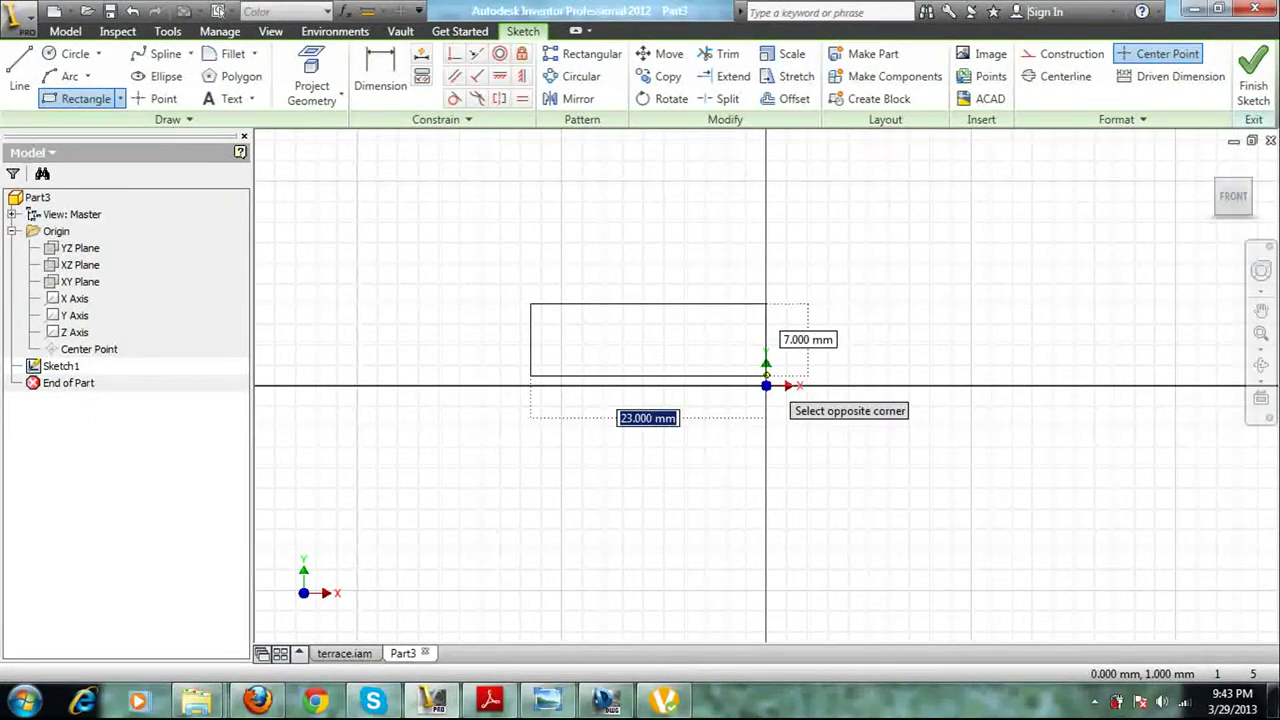
click(766, 386)
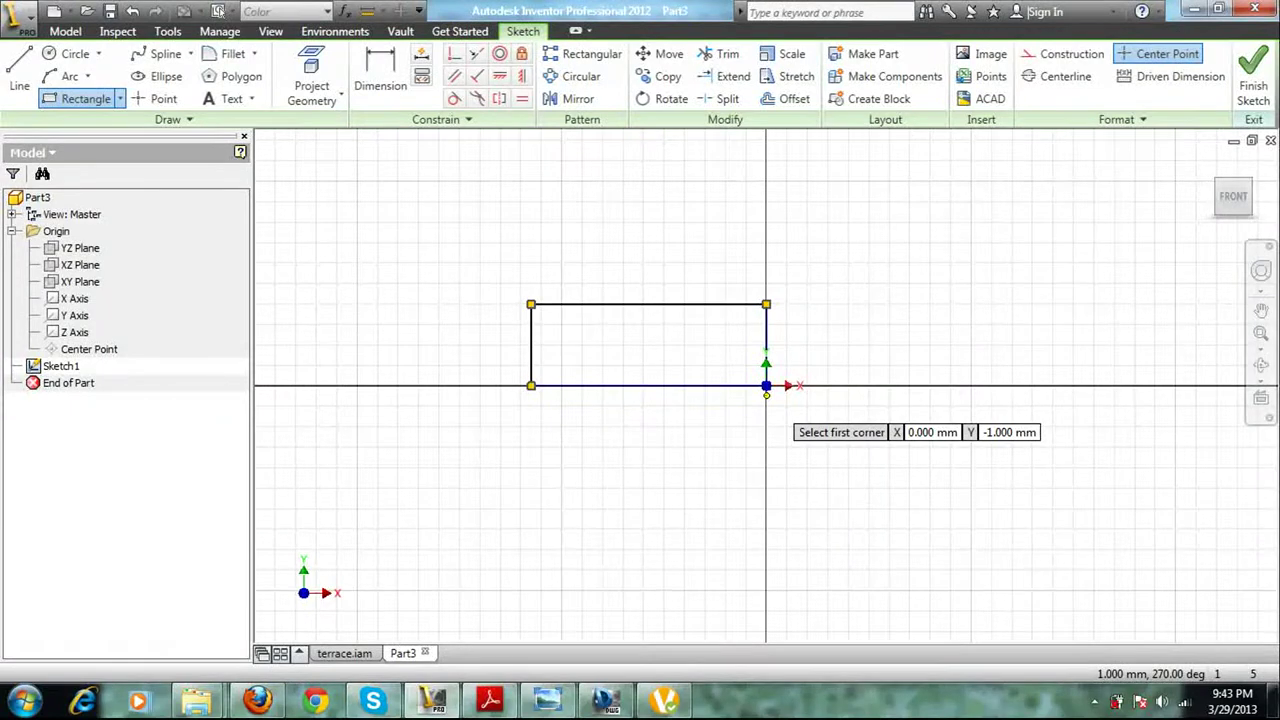
click(757, 376)
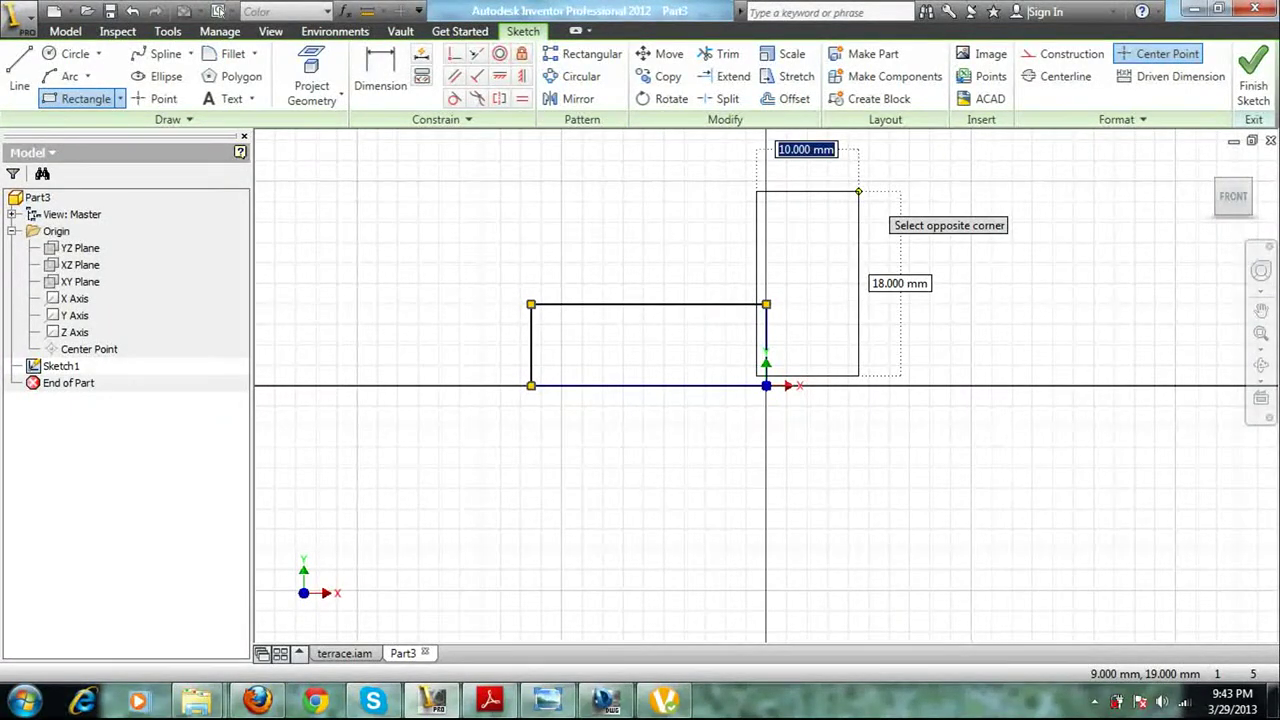
click(858, 191)
Dimension the upright rectangle's height and set its width to 50 mm
click(380, 85)
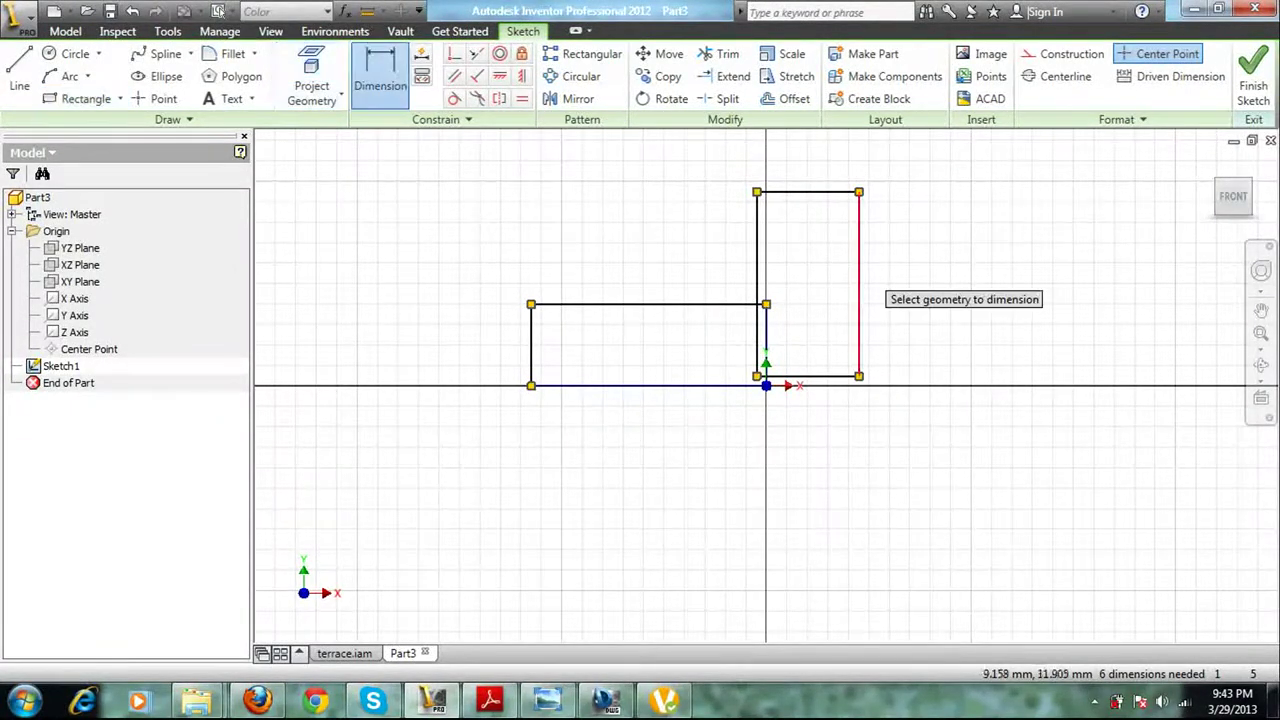
click(858, 285)
click(906, 270)
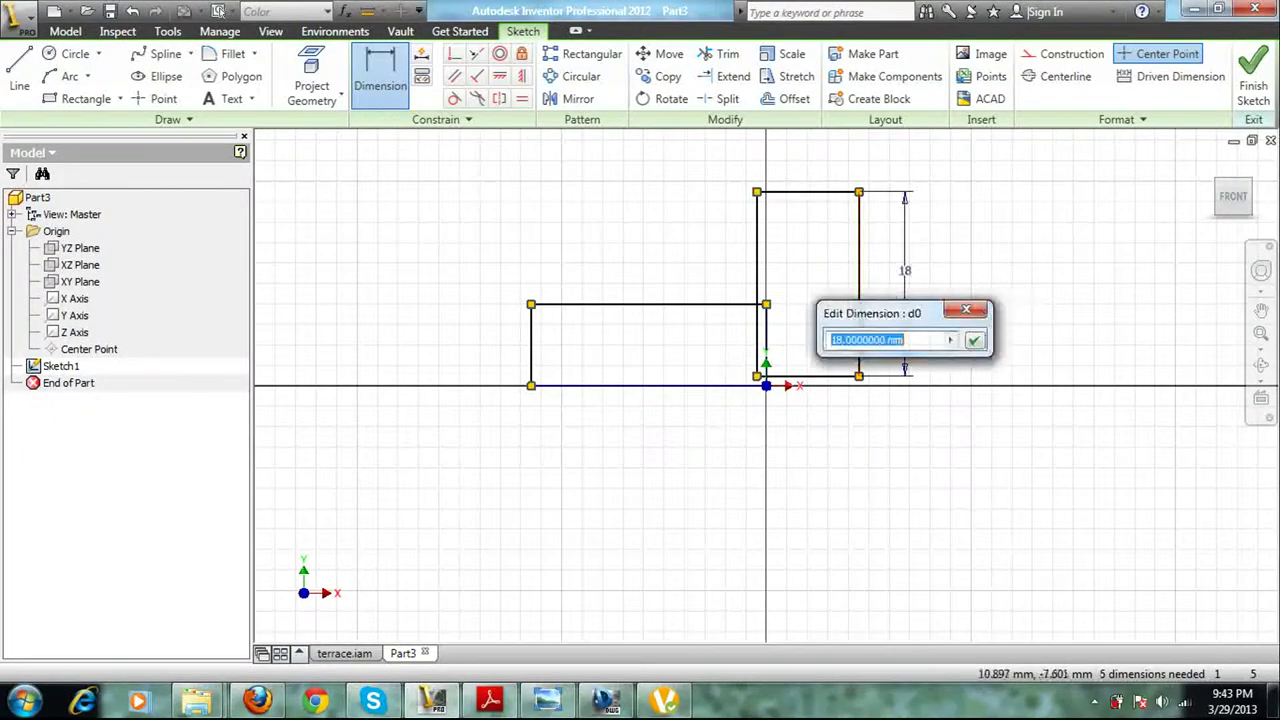
text(100)
key(Return)
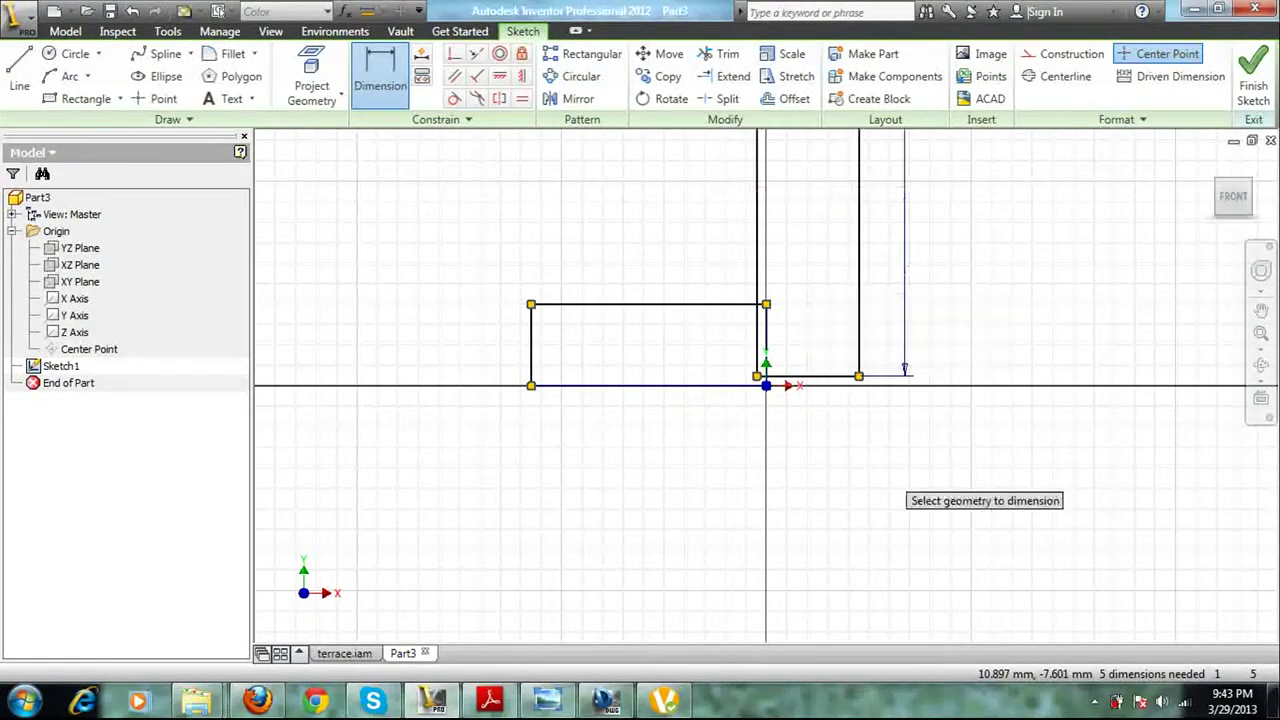
click(820, 376)
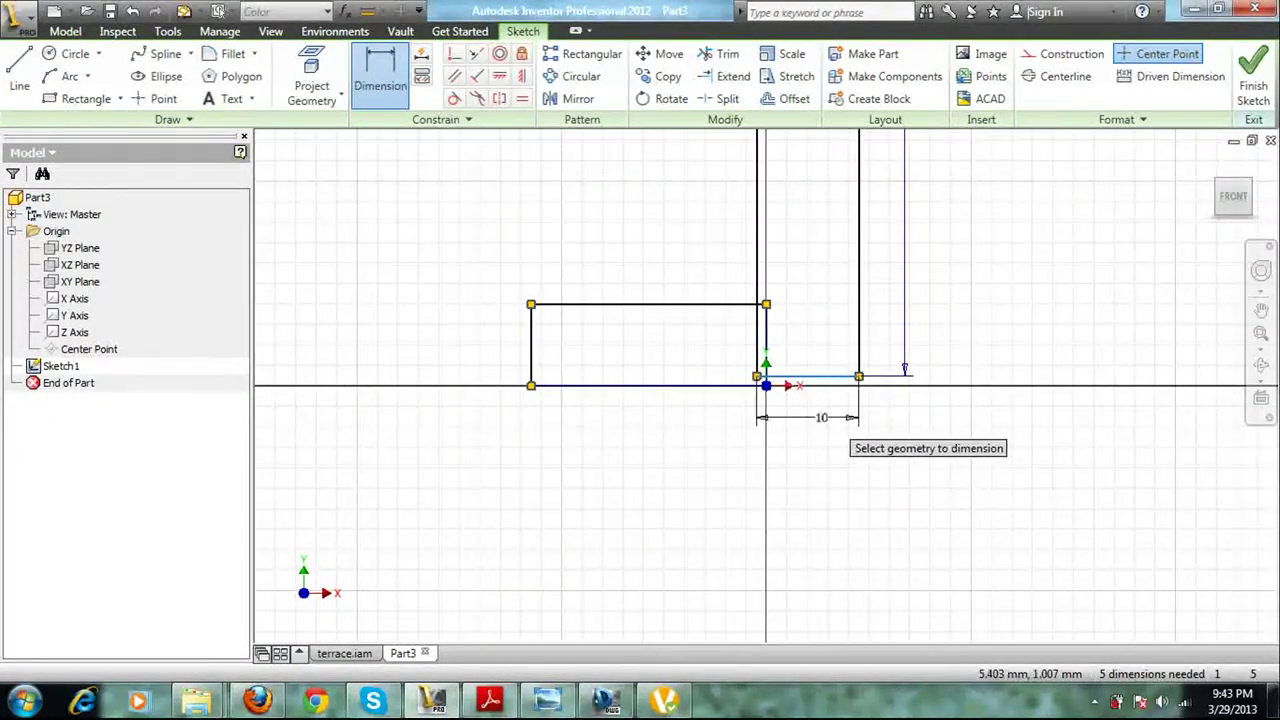
click(822, 437)
text(50)
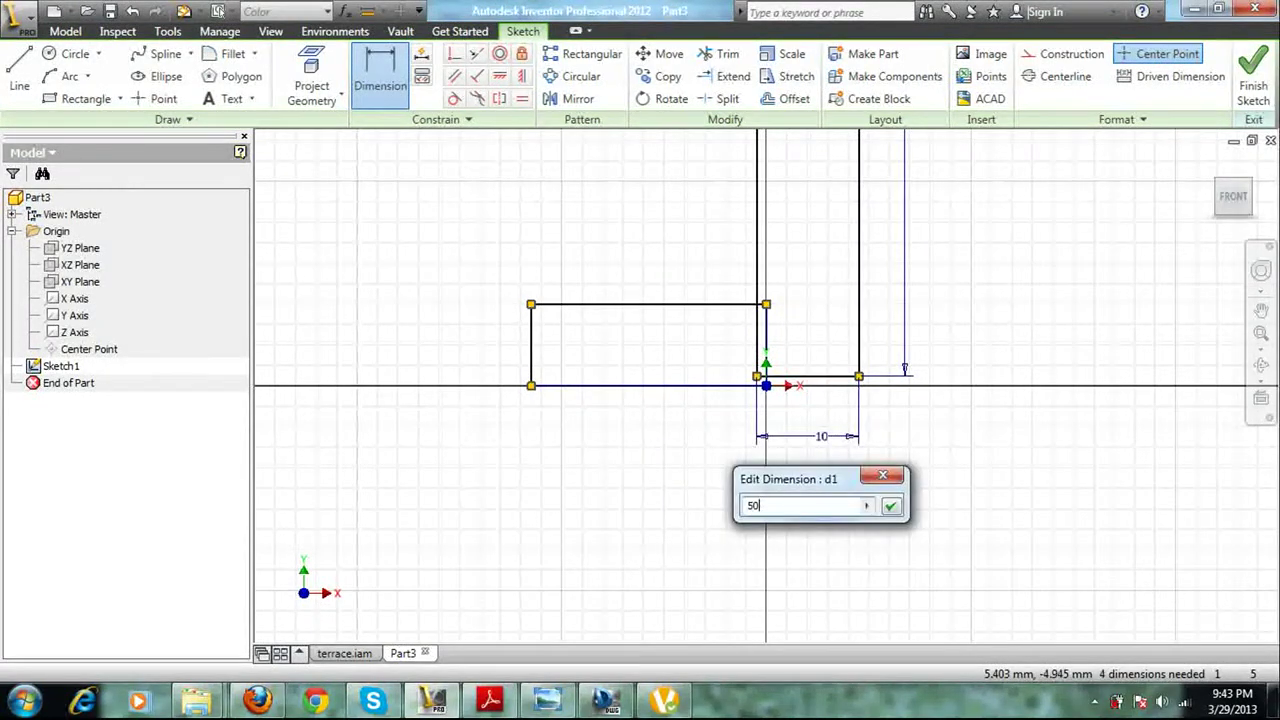
key(Return)
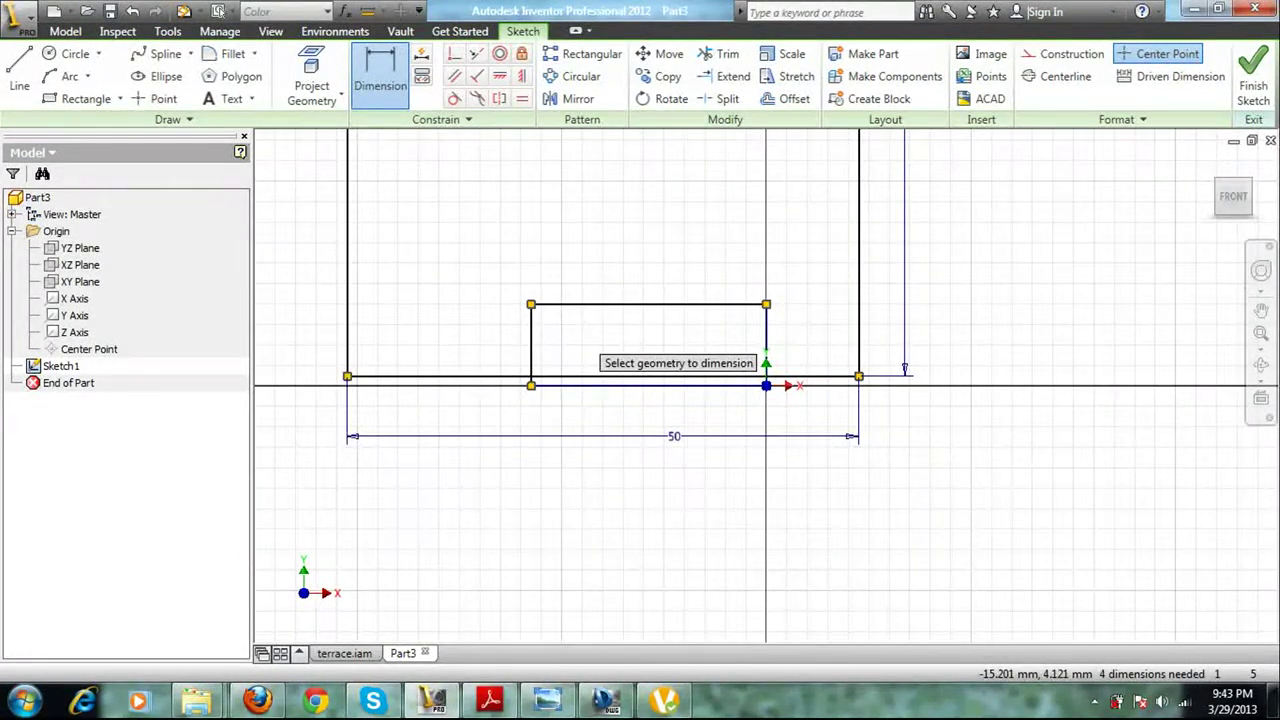
Dimension the horizontal rectangle with a length of 450 mm and a height of 50 mm
click(597, 304)
click(592, 247)
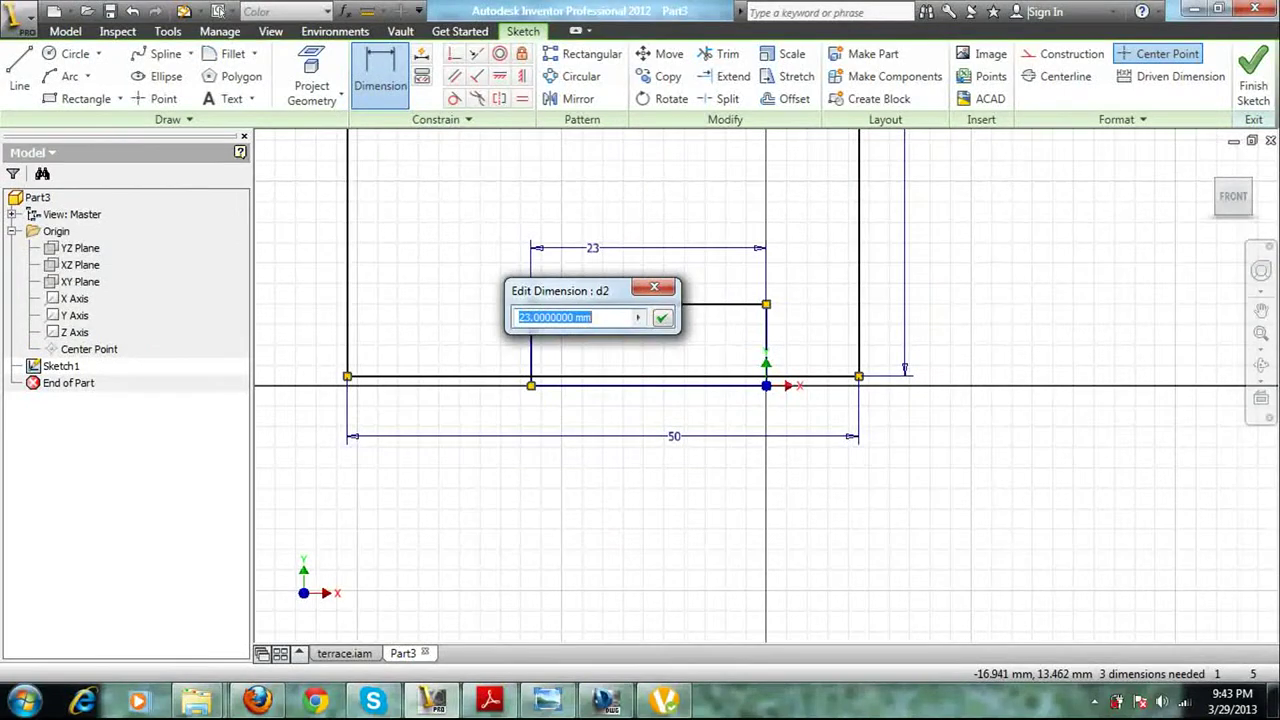
text(480)
key(Return)
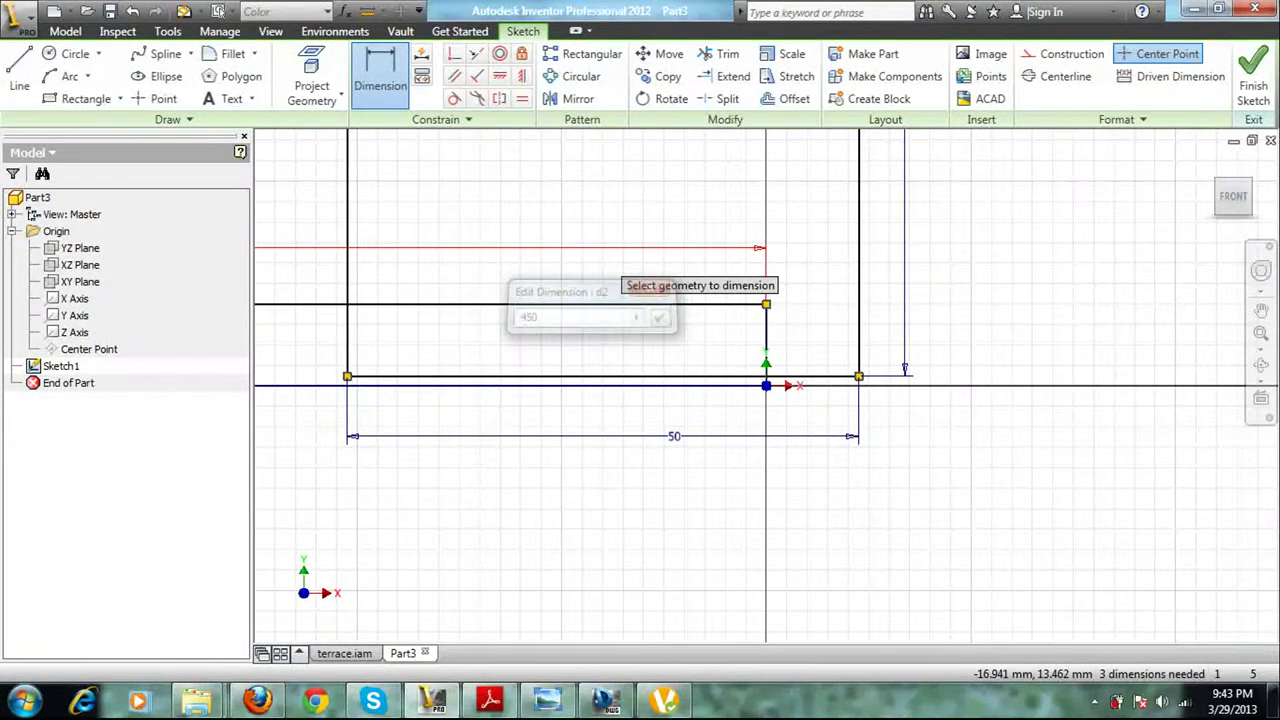
click(766, 335)
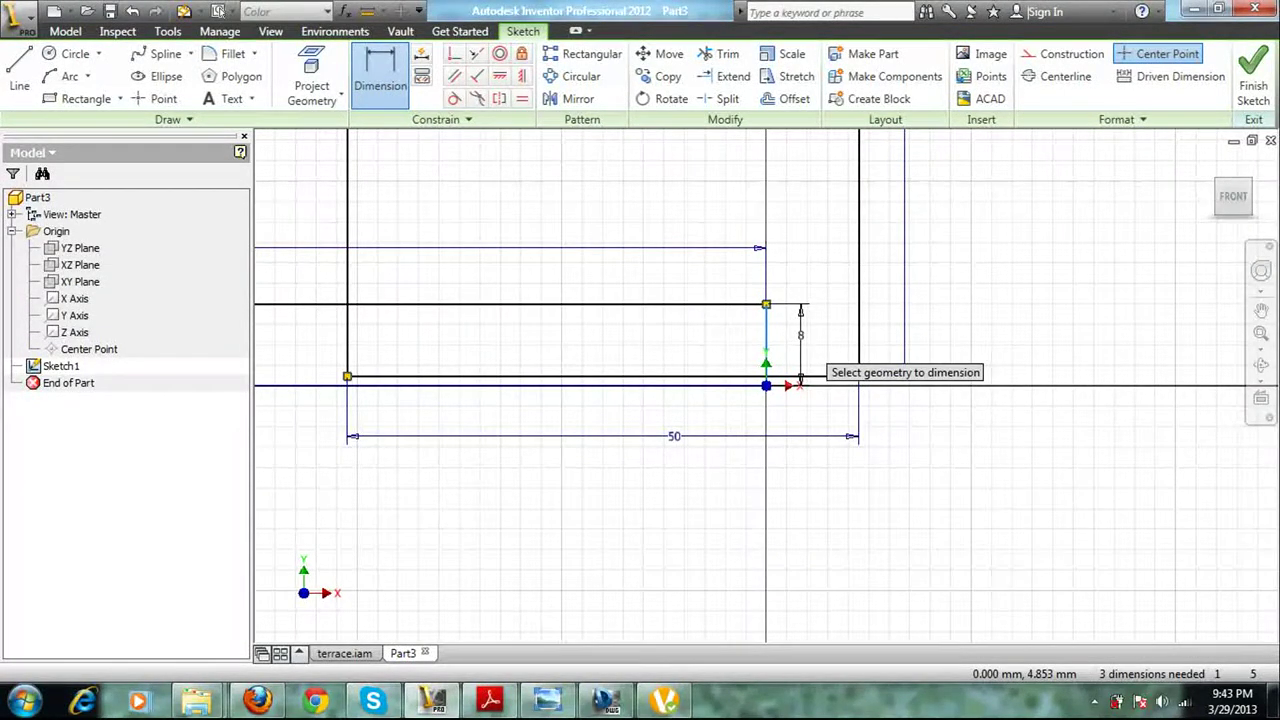
click(800, 335)
text(50)
key(Return)
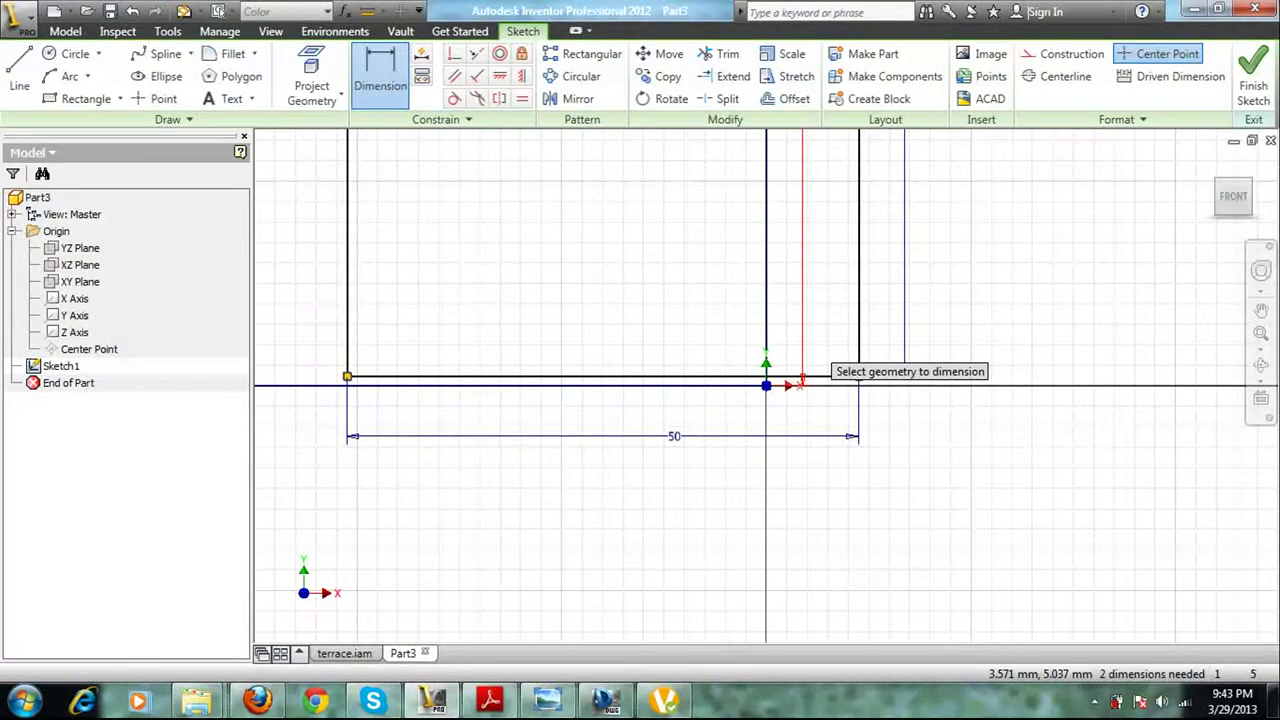
key(Escape)
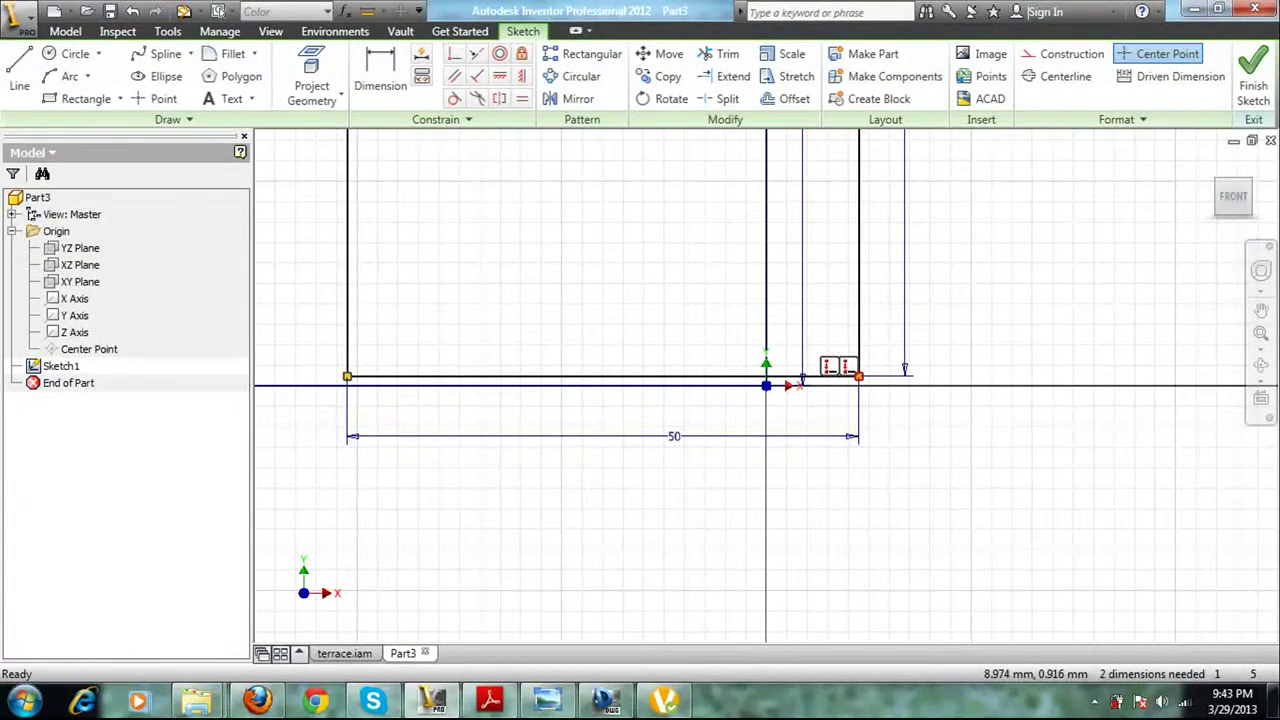
Move the upright rectangle's lower-right corner onto the sketch origin so both rectangles share that corner
drag(858, 377, 765, 397)
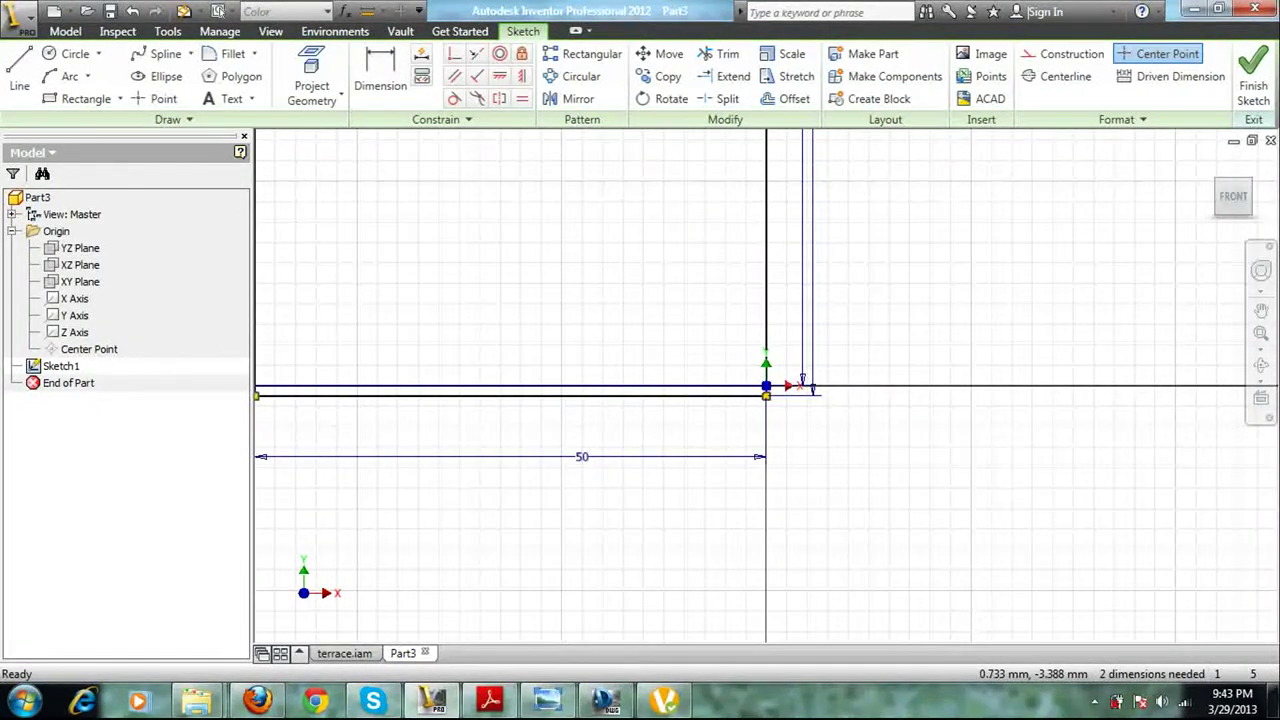
scroll(767, 395, up, 5)
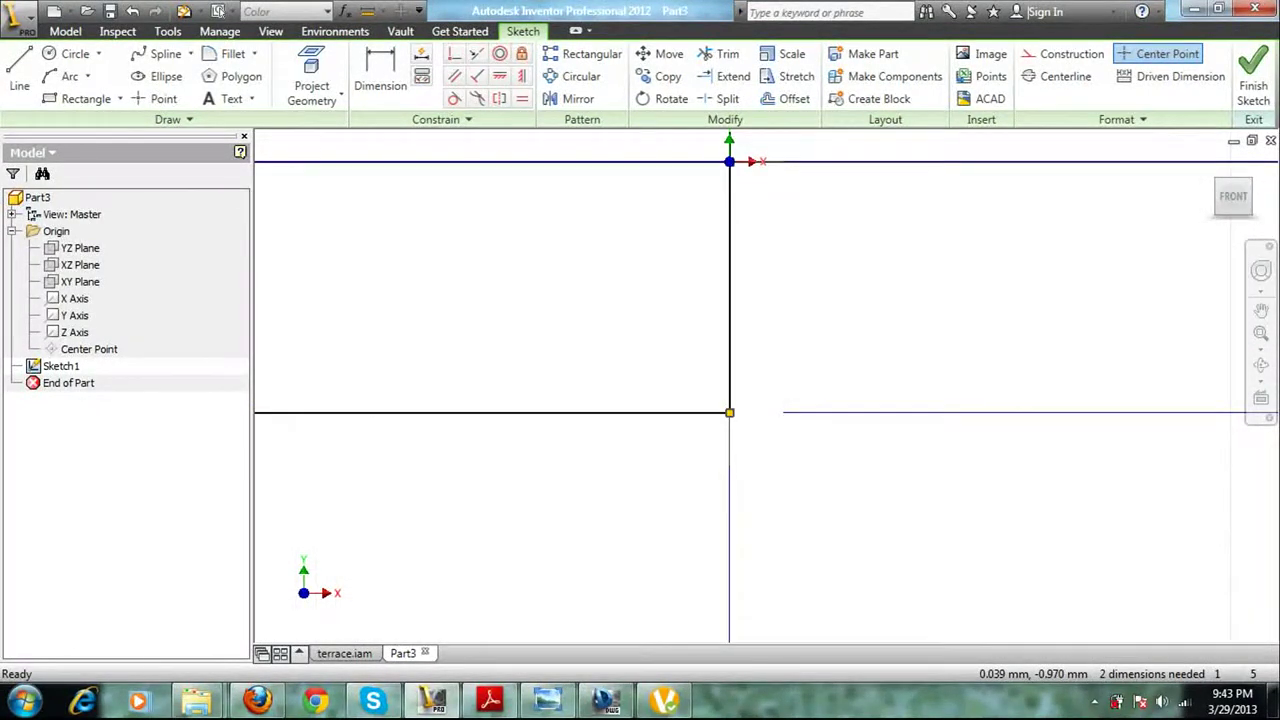
drag(730, 412, 729, 172)
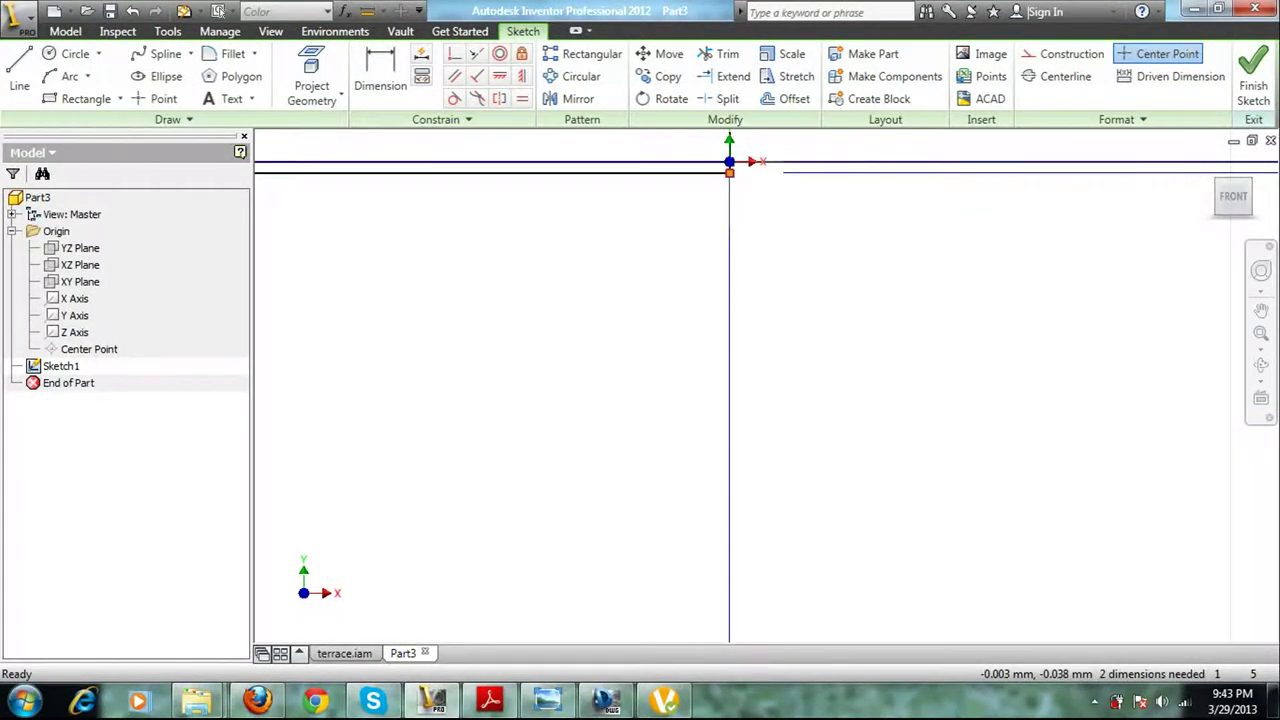
drag(729, 172, 729, 161)
Delete the length dimension of the horizontal rectangle and the width dimension of the upright rectangle
scroll(748, 468, down, 10)
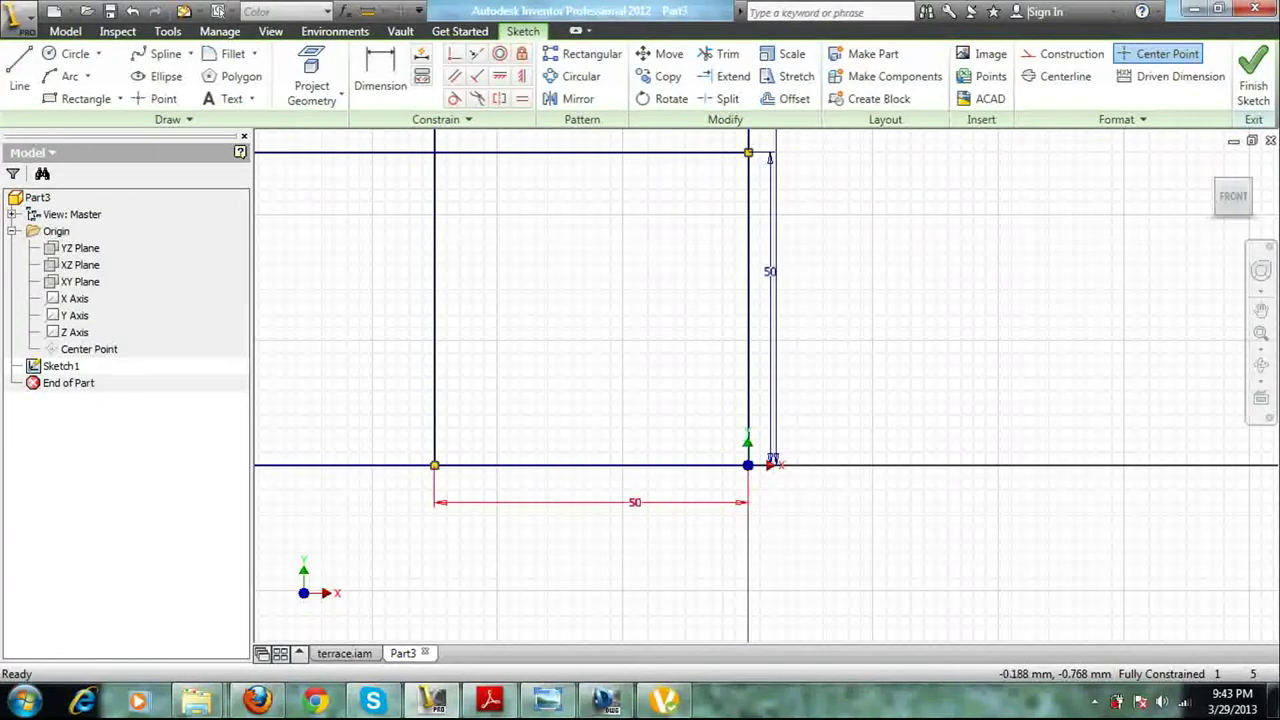
scroll(747, 469, down, 4)
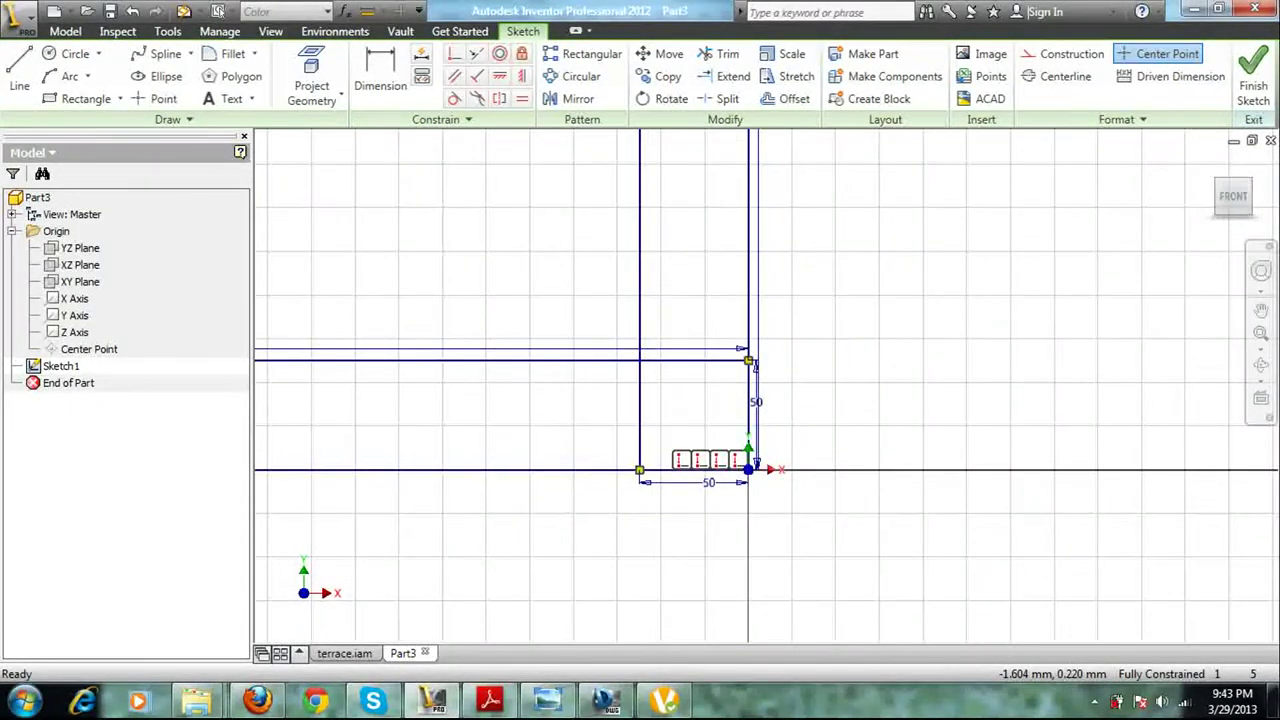
scroll(745, 470, down, 2)
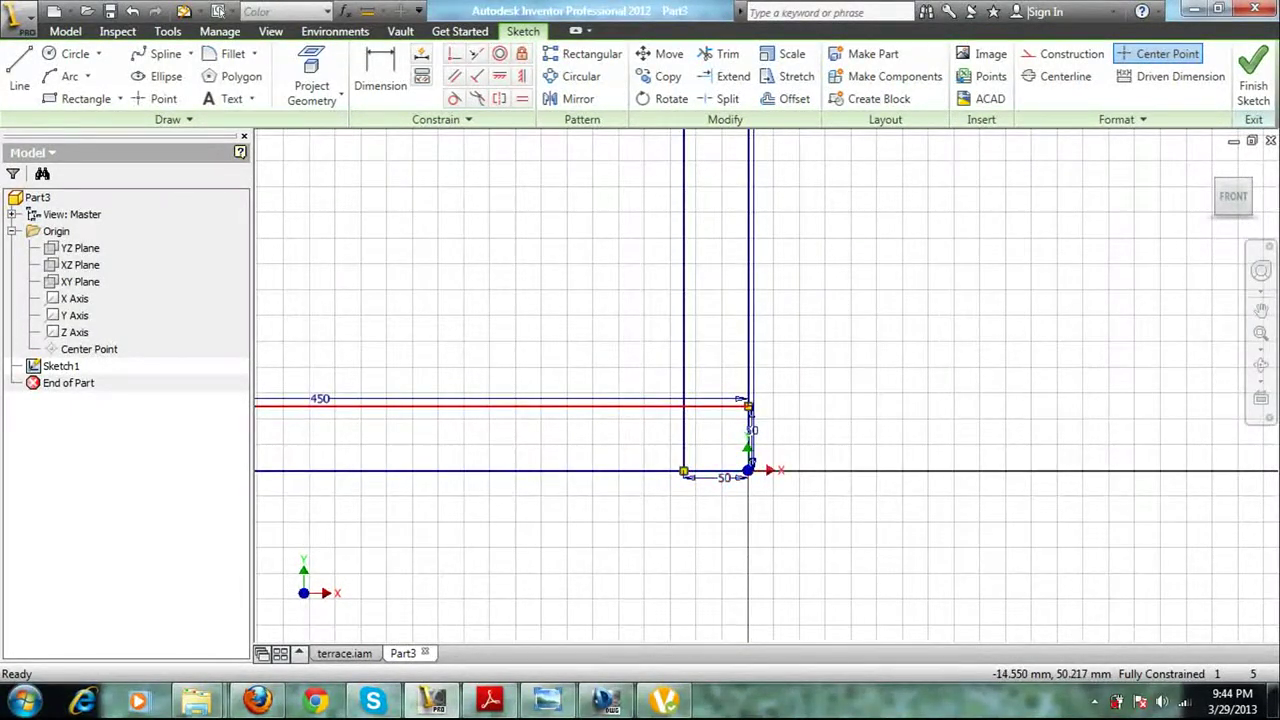
click(730, 398)
key(Delete)
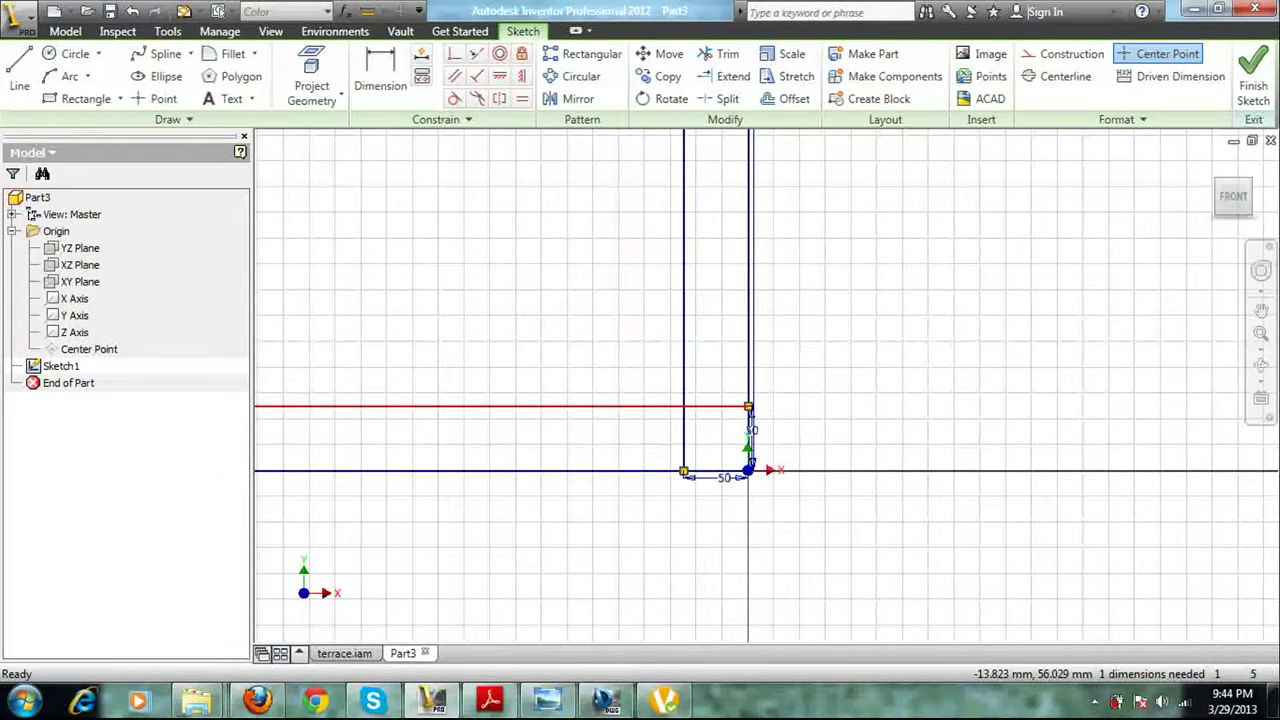
click(719, 477)
key(Delete)
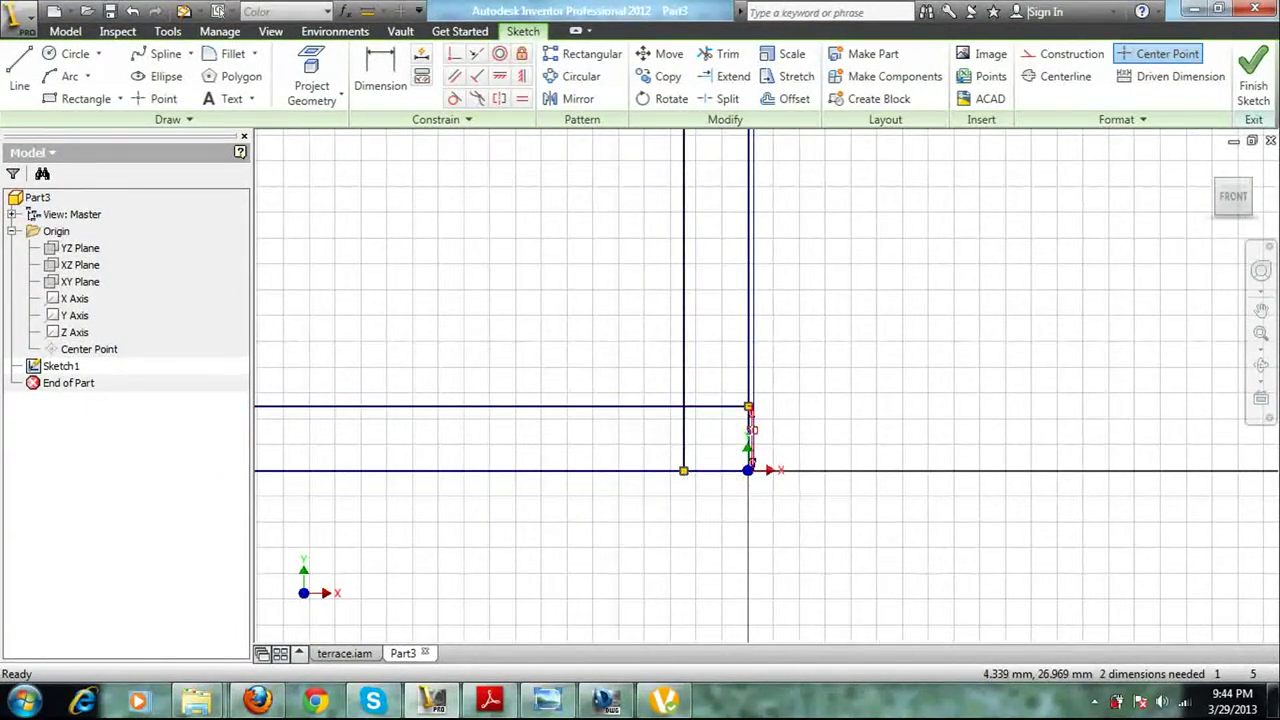
Delete the two remaining height dimensions and trim the overlapping lines at the shared corner to form one L-shaped outline
click(753, 433)
key(Delete)
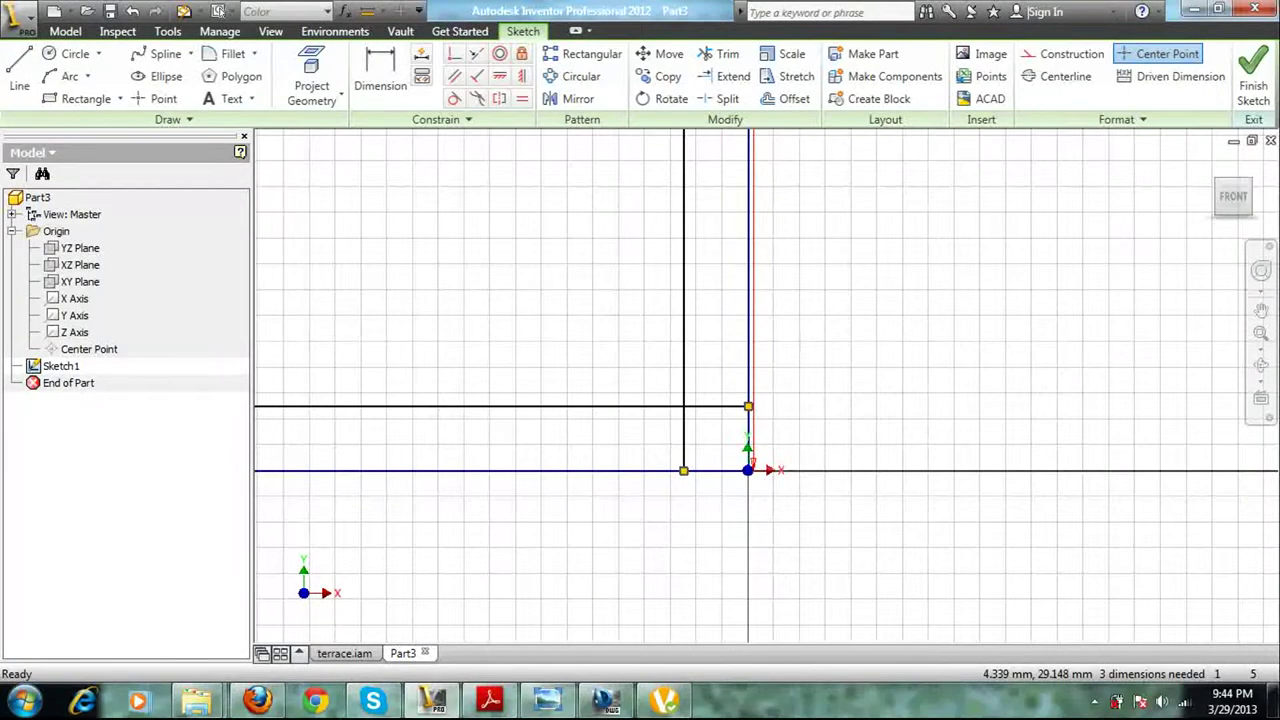
key(Delete)
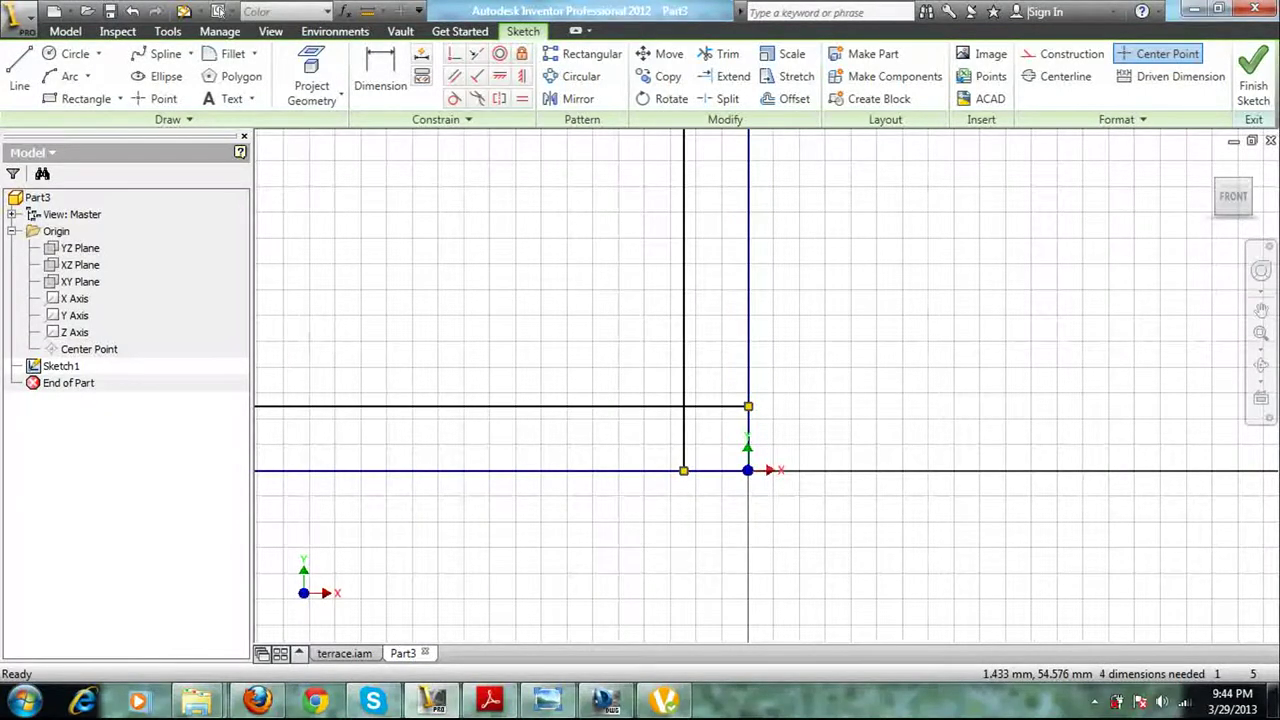
key(x)
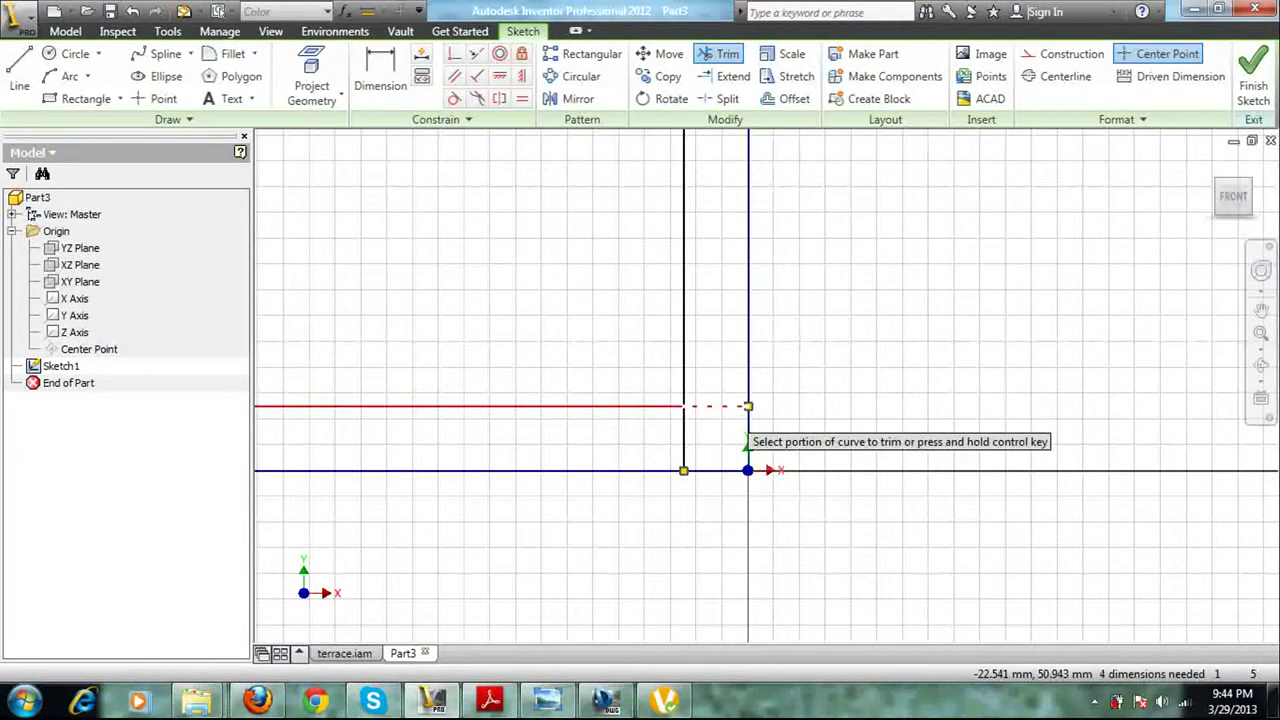
click(726, 407)
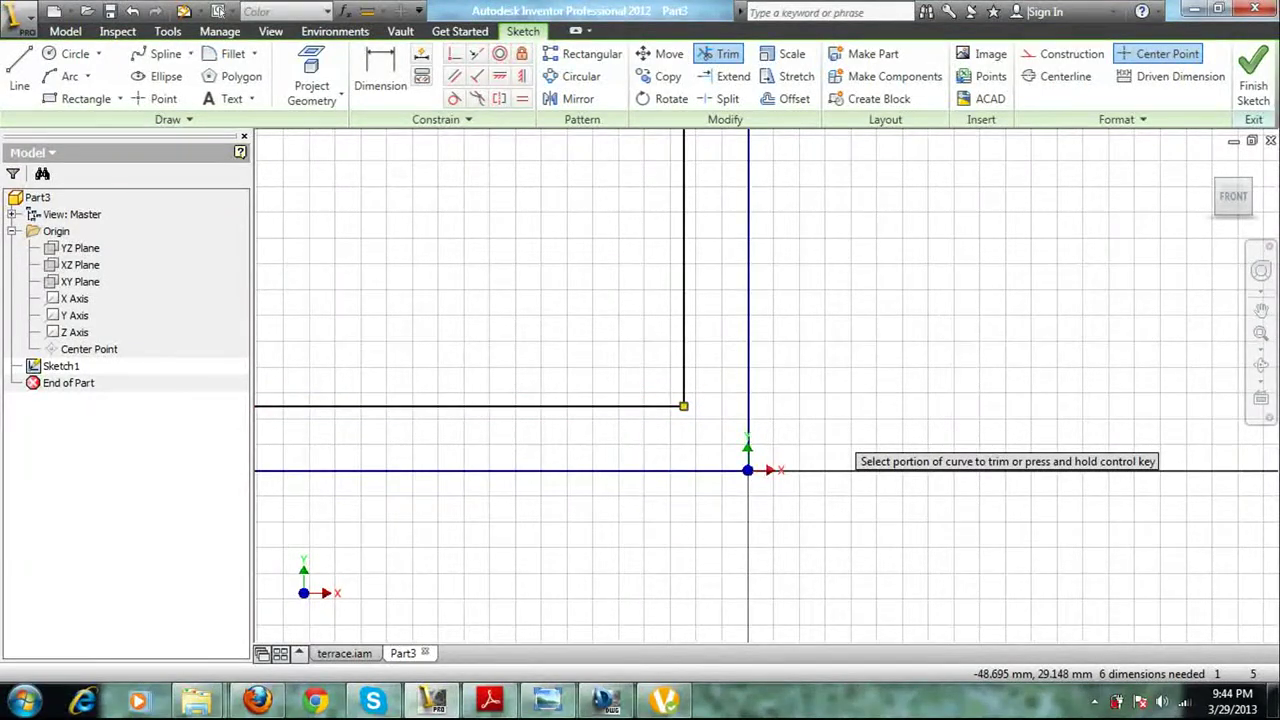
Draw three circles about 30 mm in diameter spaced along the horizontal leg, centred on its mid-height
scroll(766, 386, down, 2)
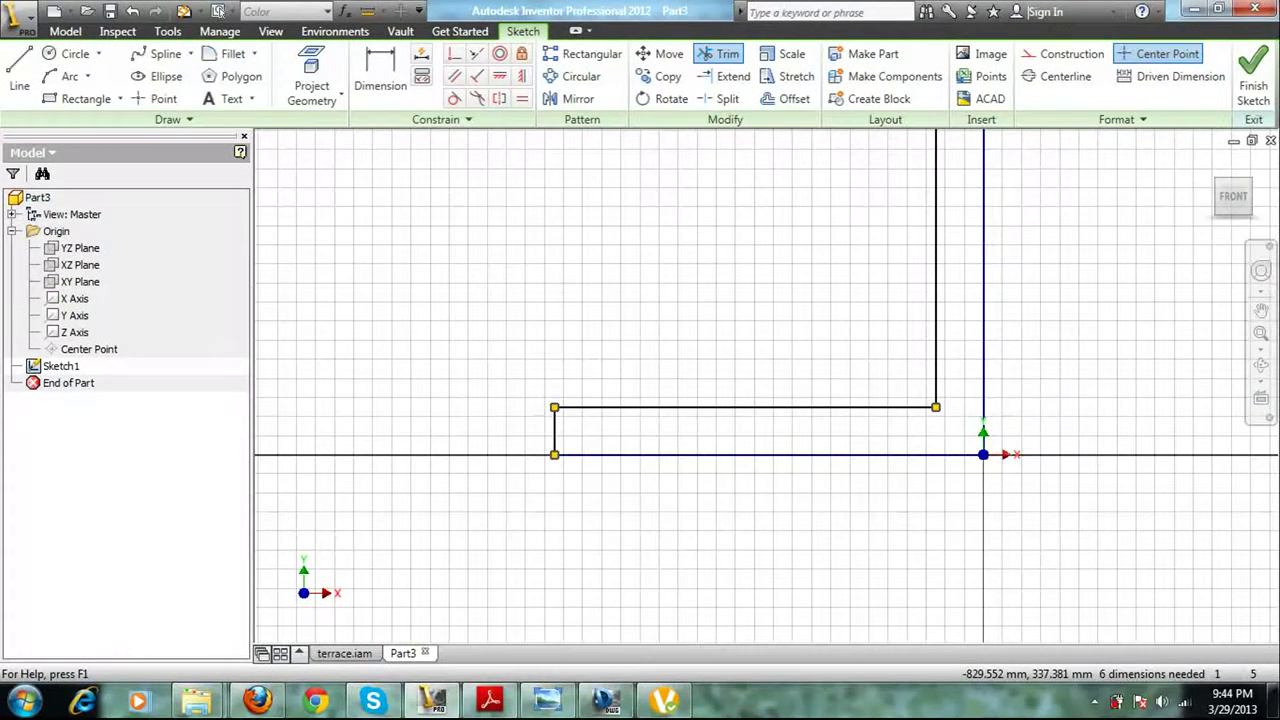
key(c)
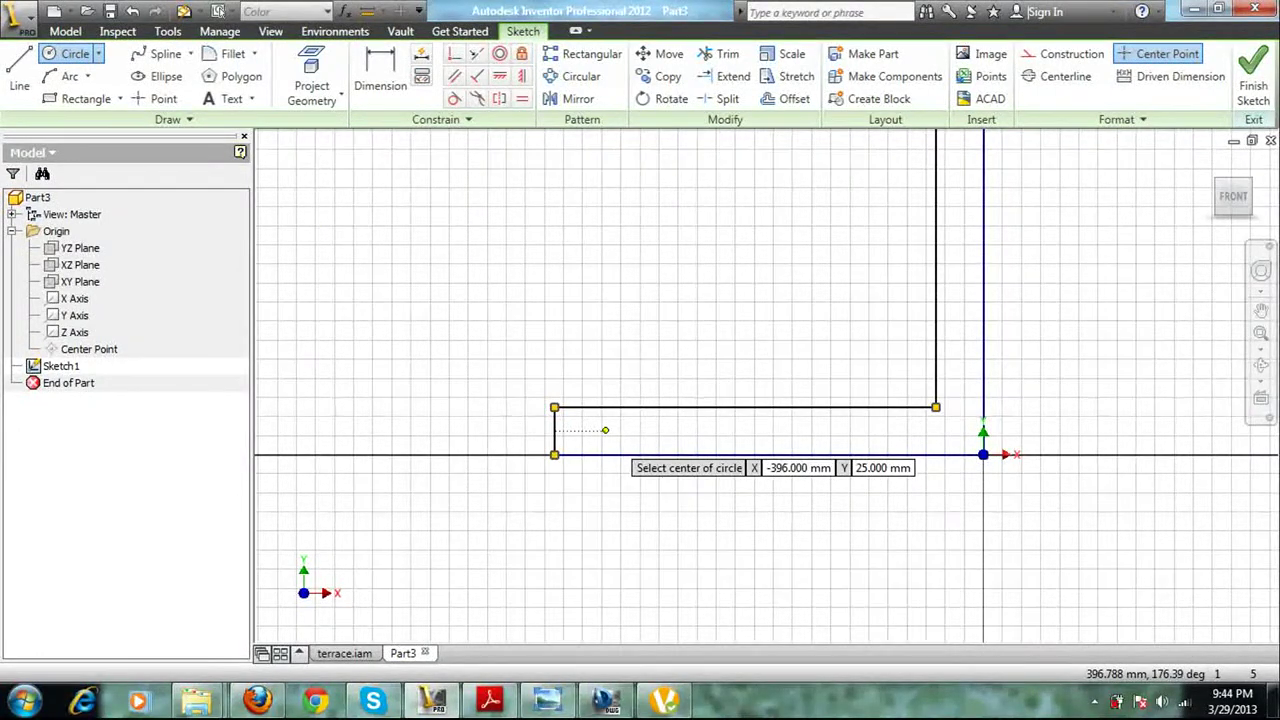
click(605, 430)
click(619, 431)
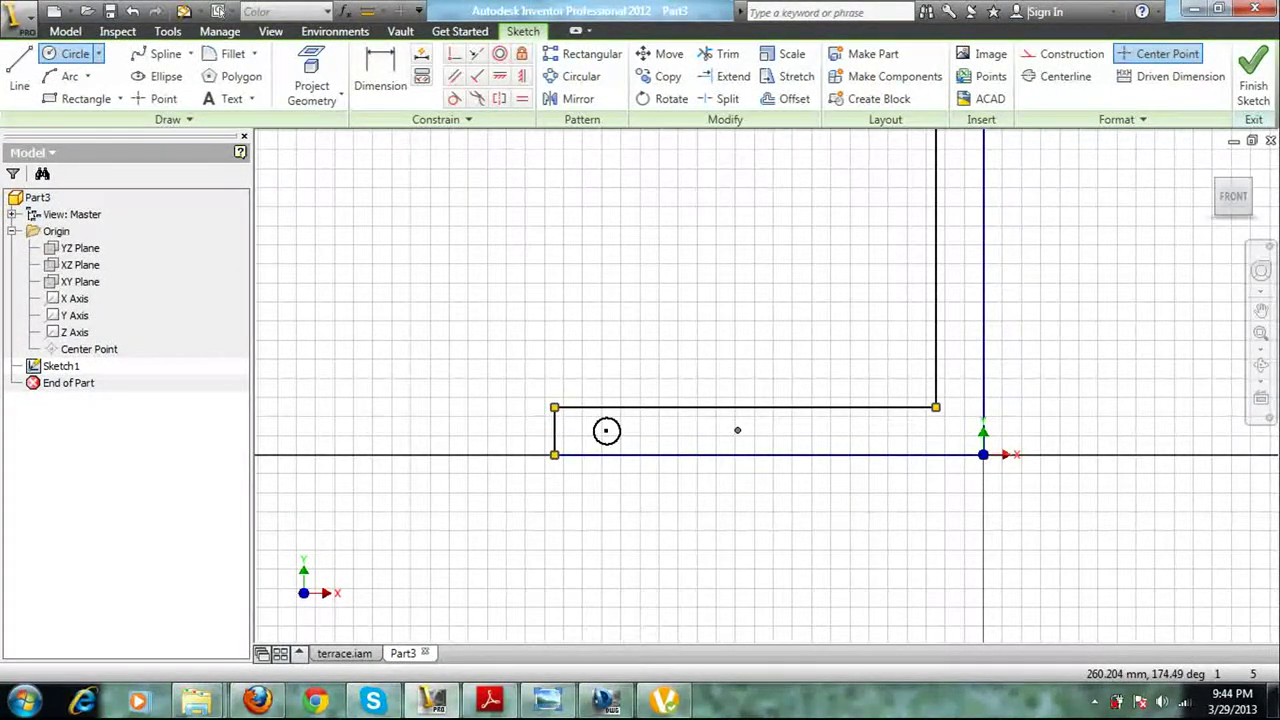
click(737, 430)
click(752, 430)
click(847, 430)
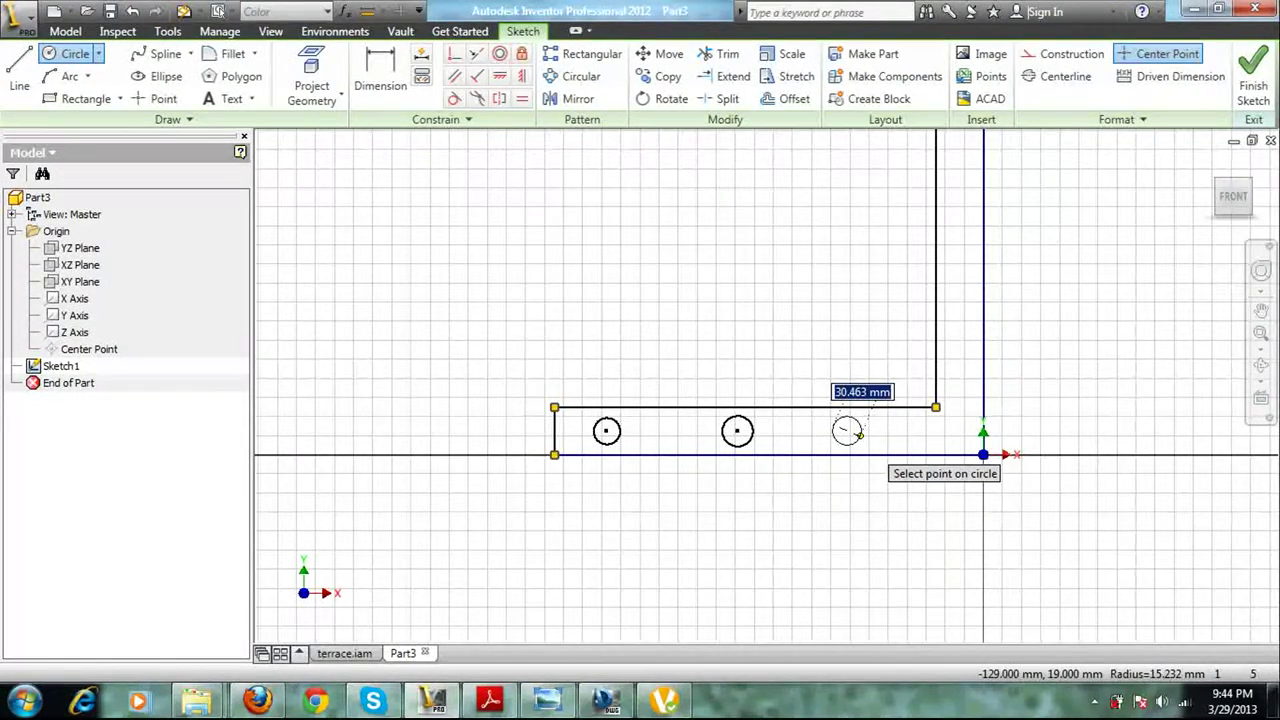
click(859, 434)
Dimension all three circles in the horizontal leg with a diameter of 18 mm
key(d)
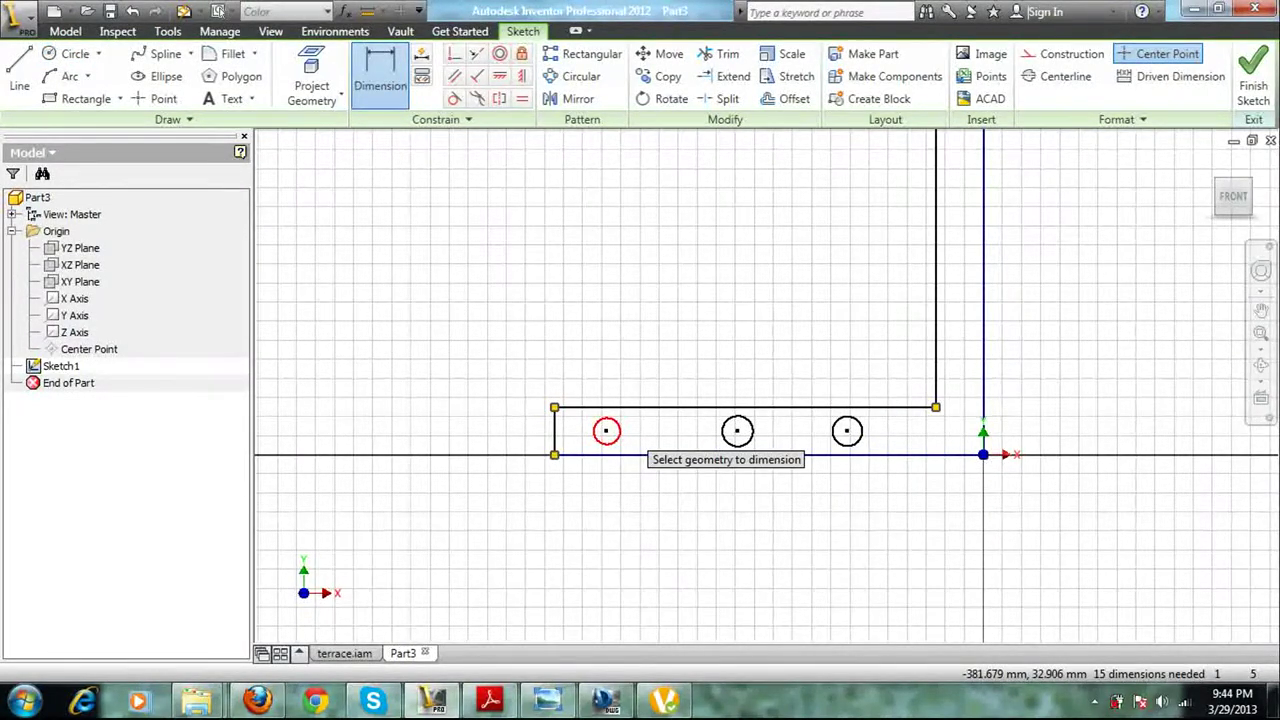
click(617, 440)
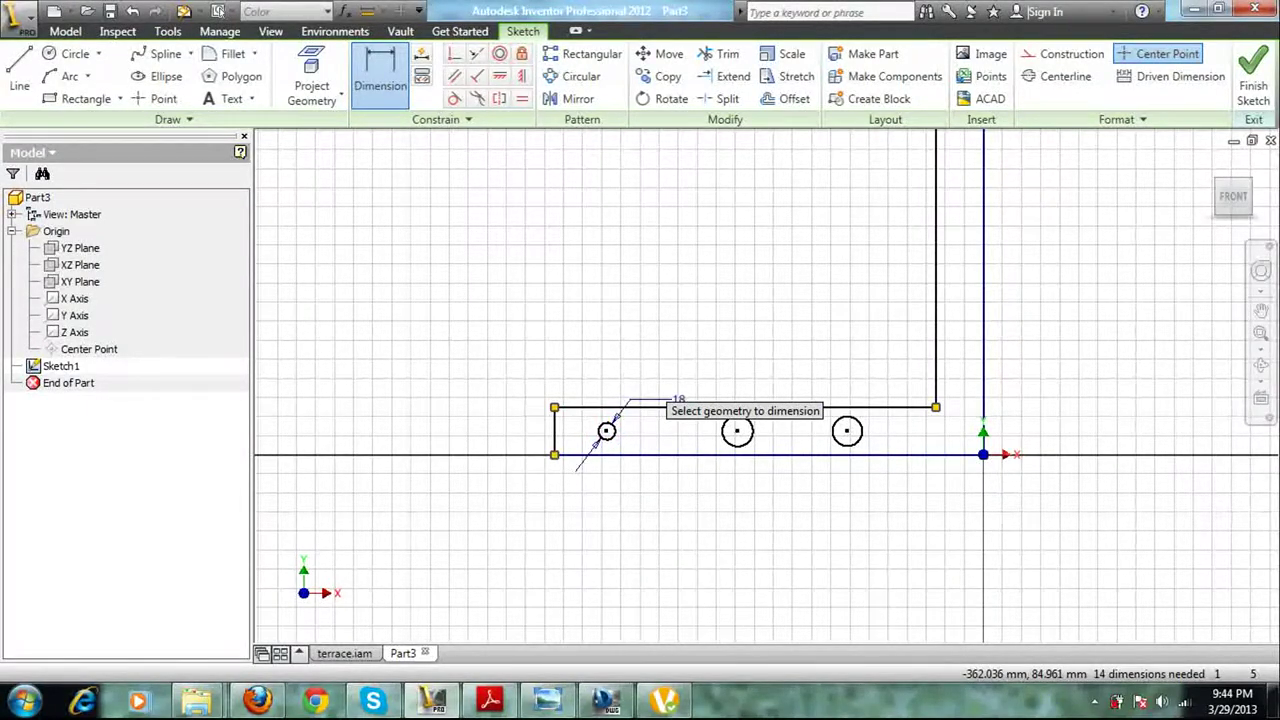
click(749, 420)
click(812, 377)
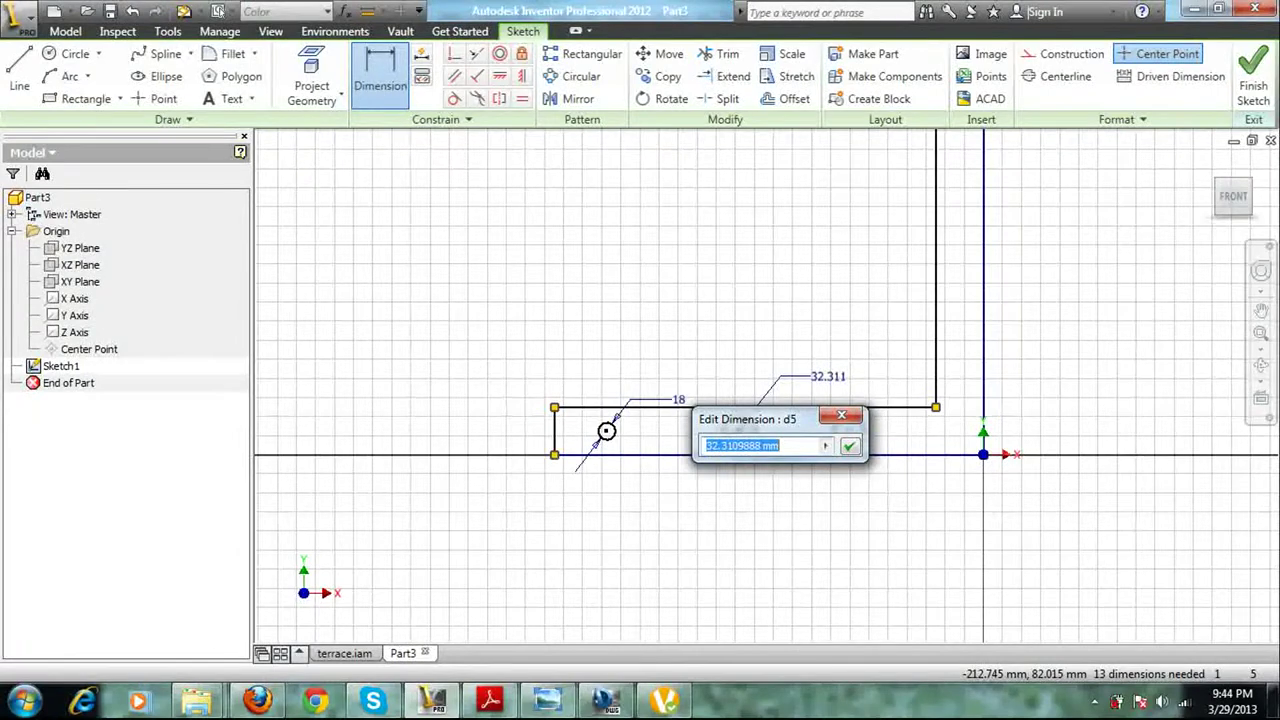
text(18)
key(Return)
click(847, 430)
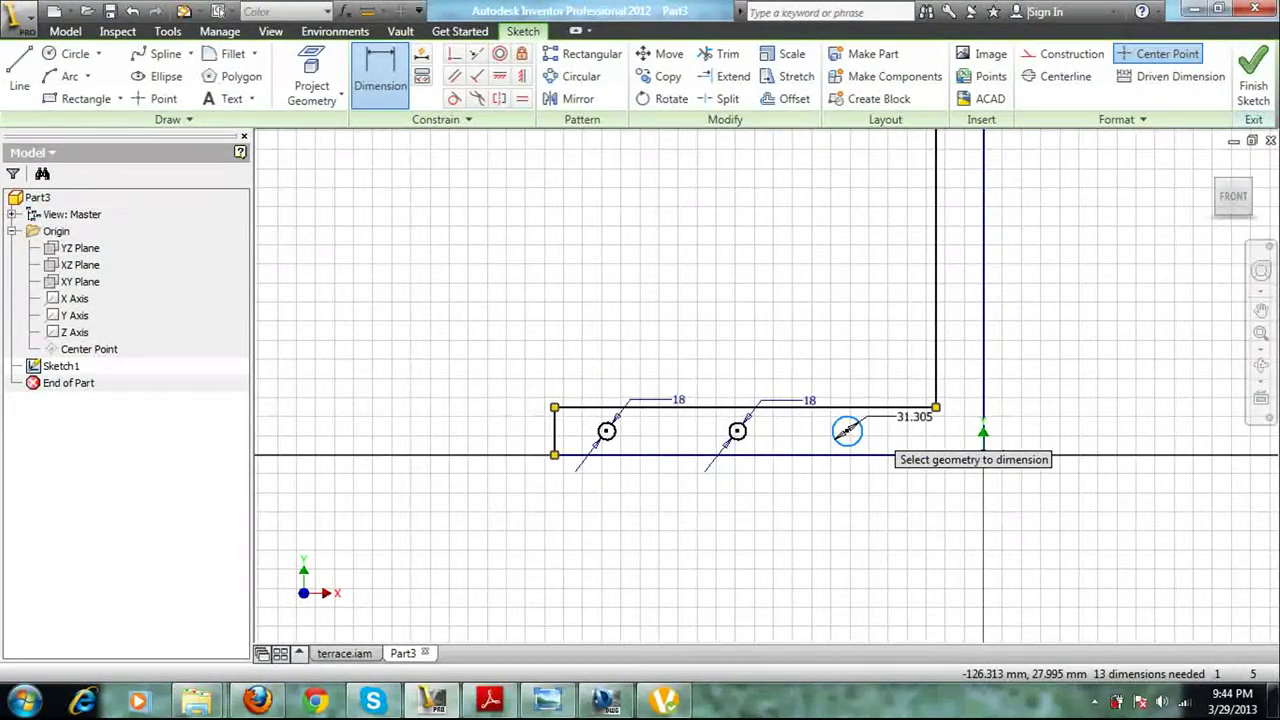
click(874, 388)
text(18)
key(Return)
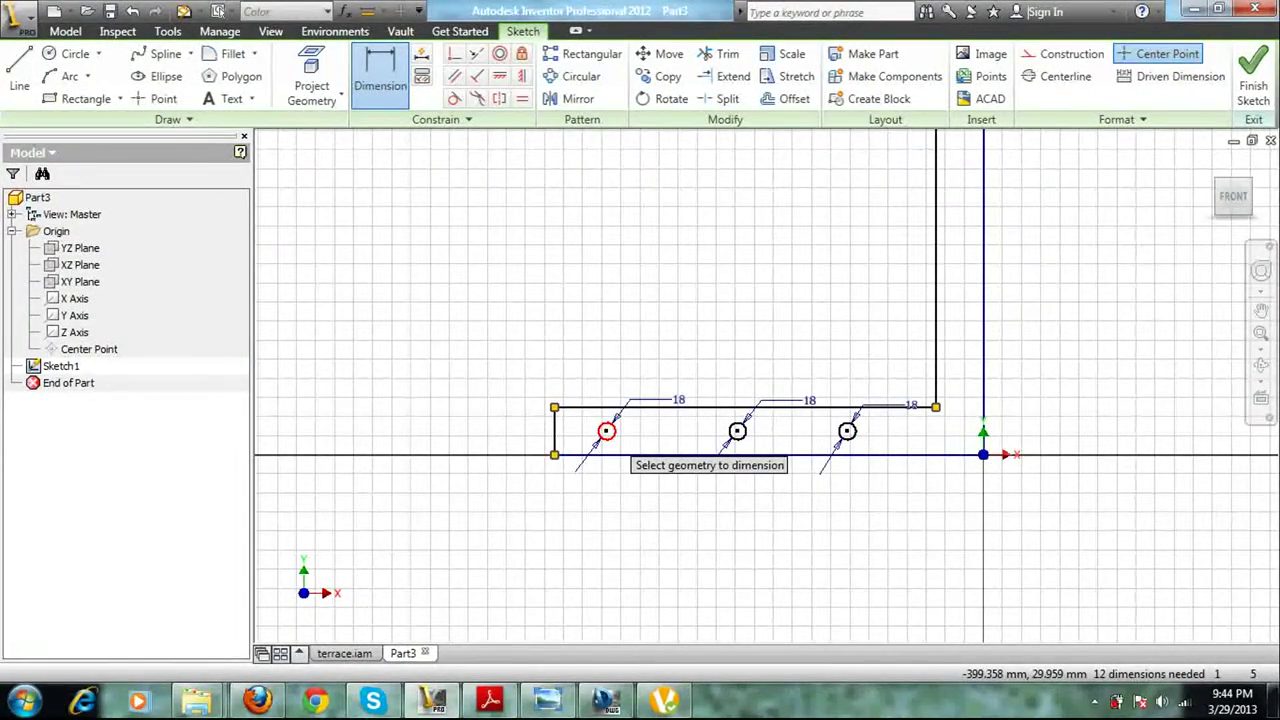
Locate the three circle centres 30, 200 and 400 mm from the horizontal leg's free end and finish the sketch
click(606, 427)
click(554, 428)
click(577, 426)
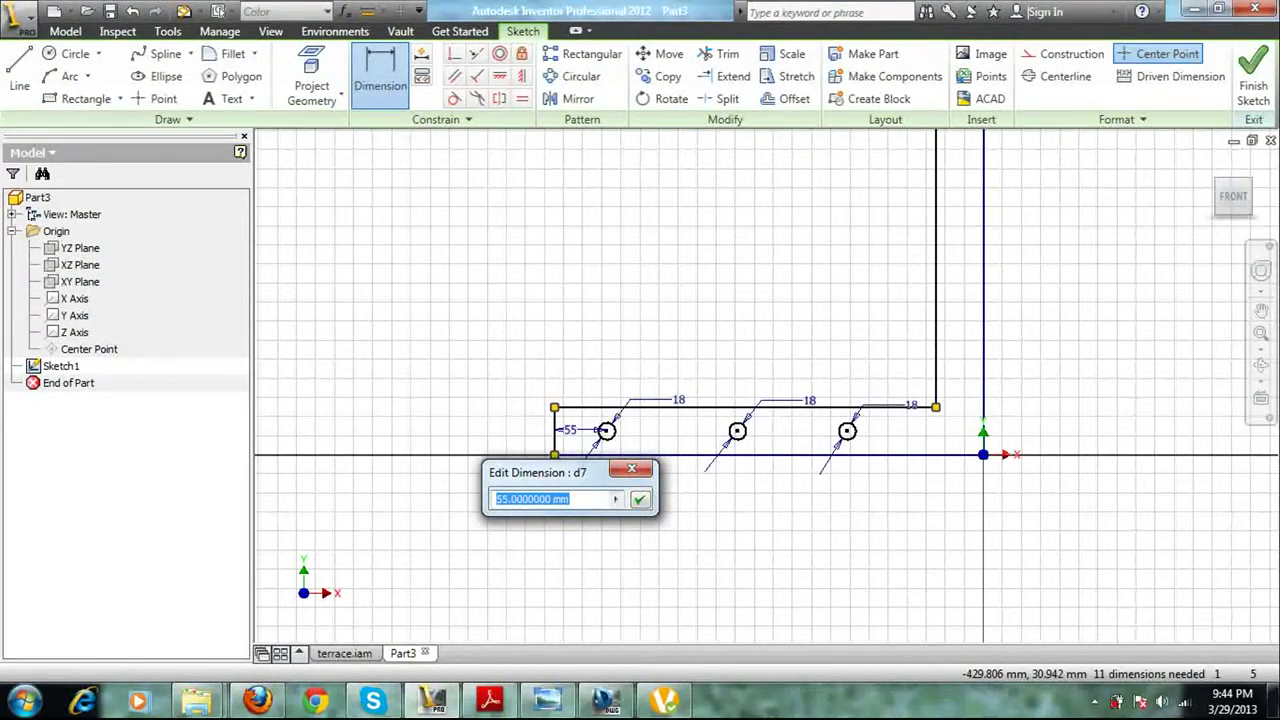
text(30)
key(Return)
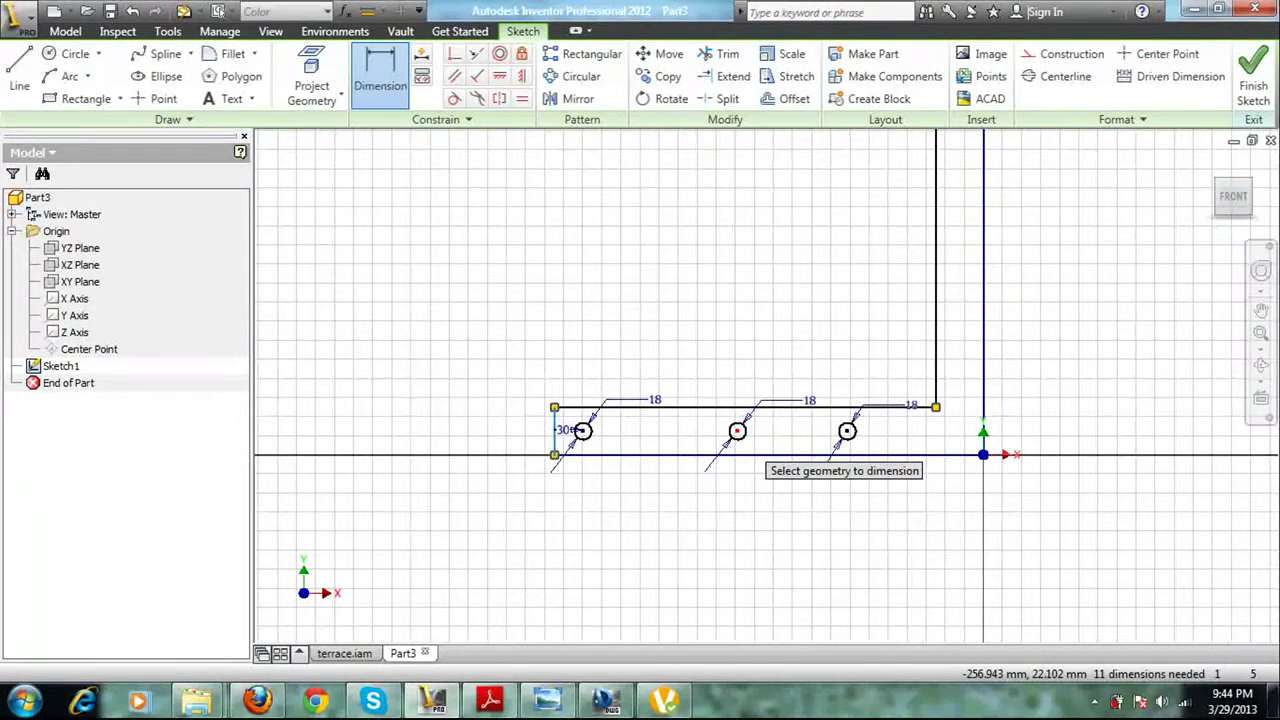
click(737, 430)
text(200)
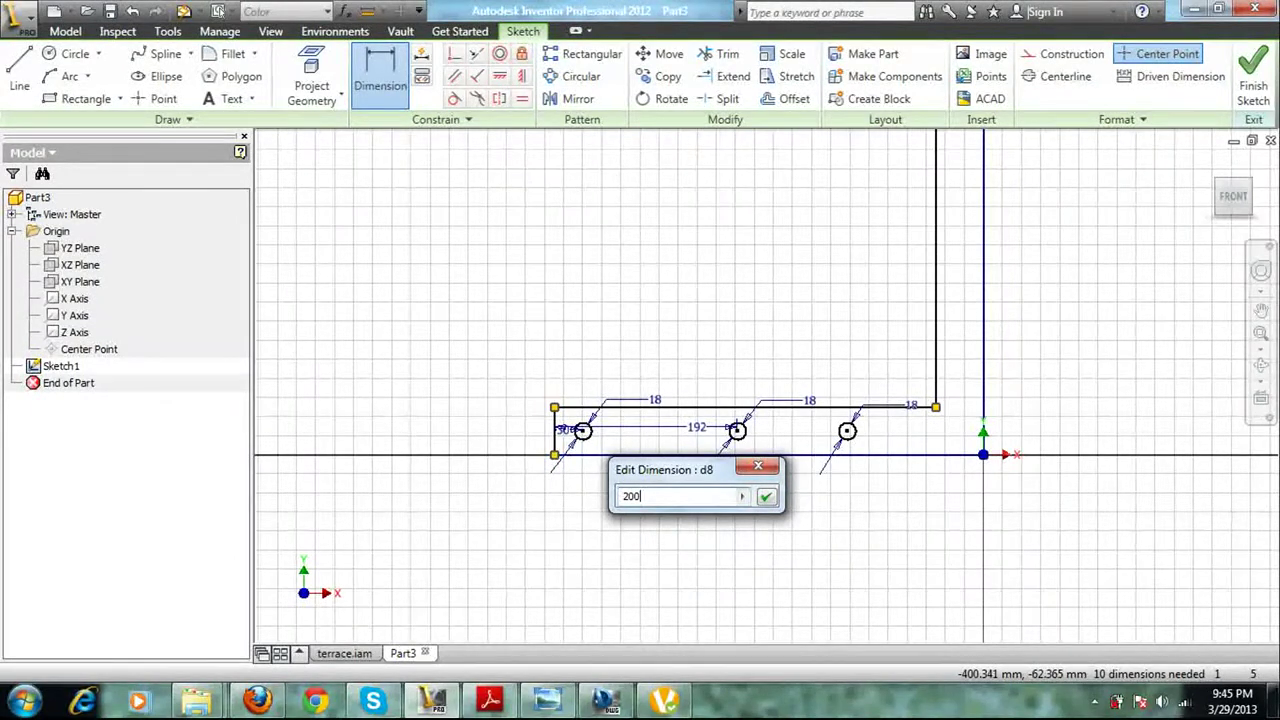
key(Return)
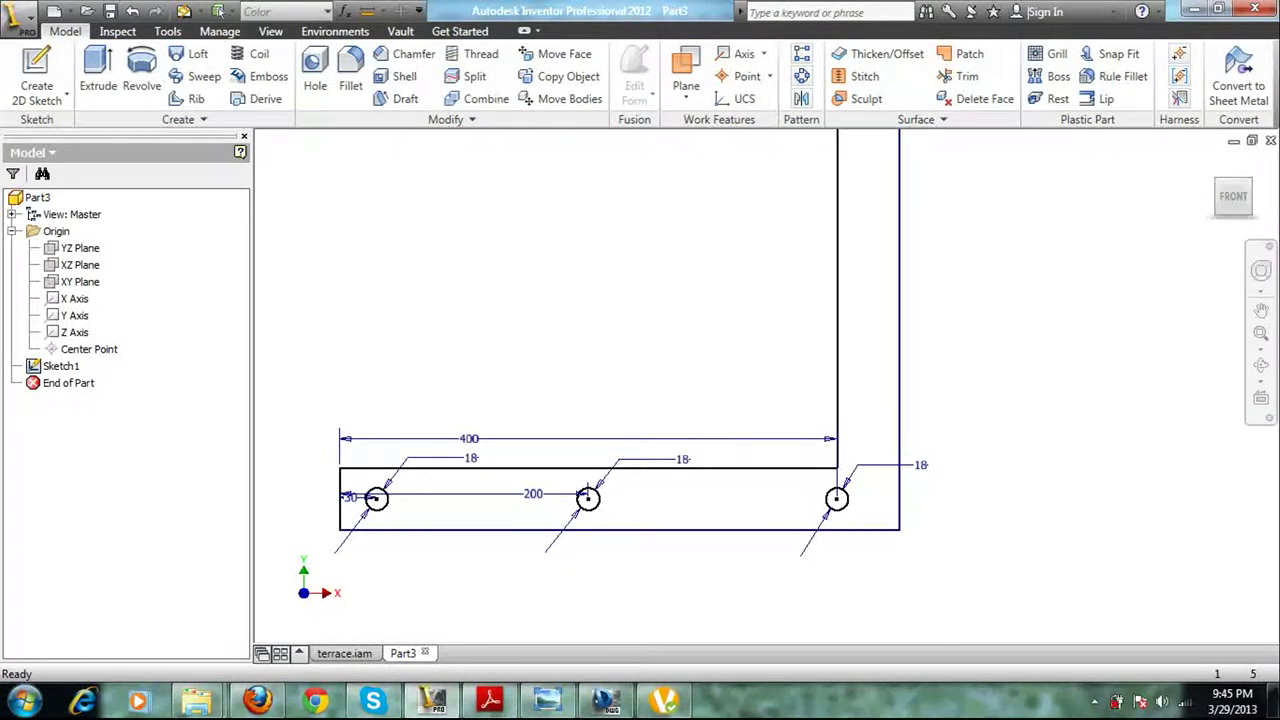
Extrude the L-shaped profile into a solid, leaving the three circles as through holes
key(e)
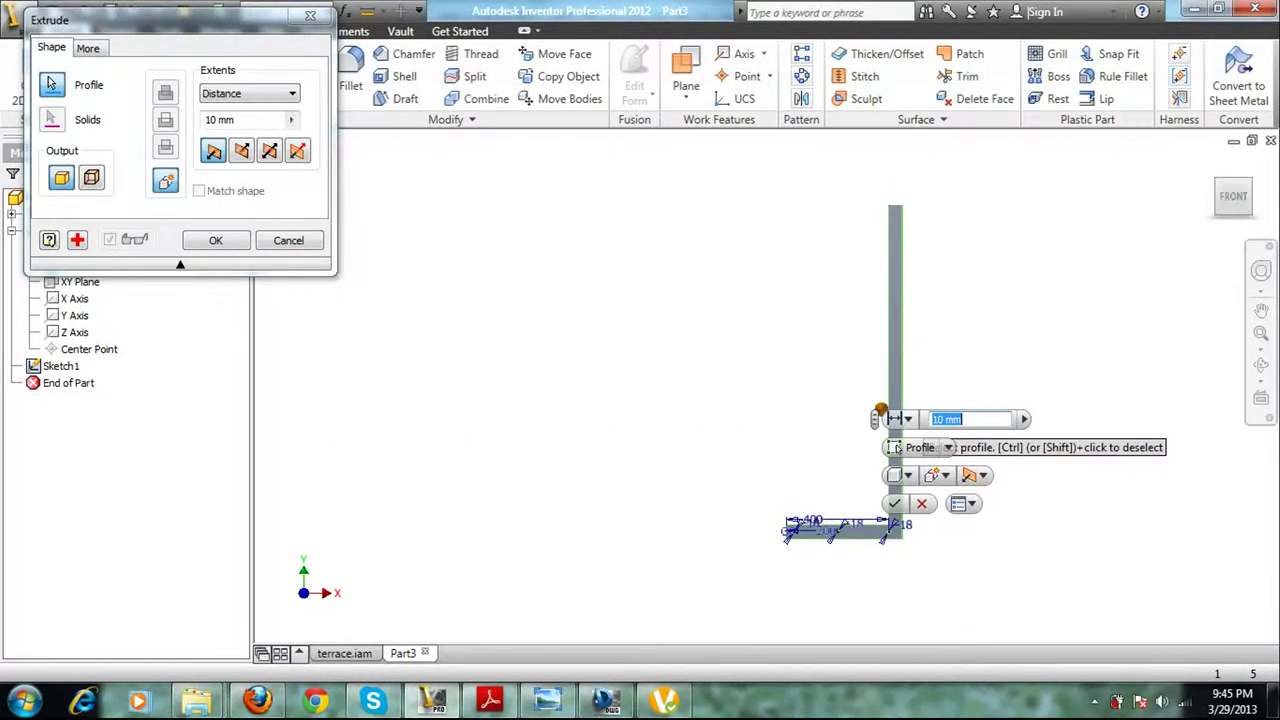
click(215, 240)
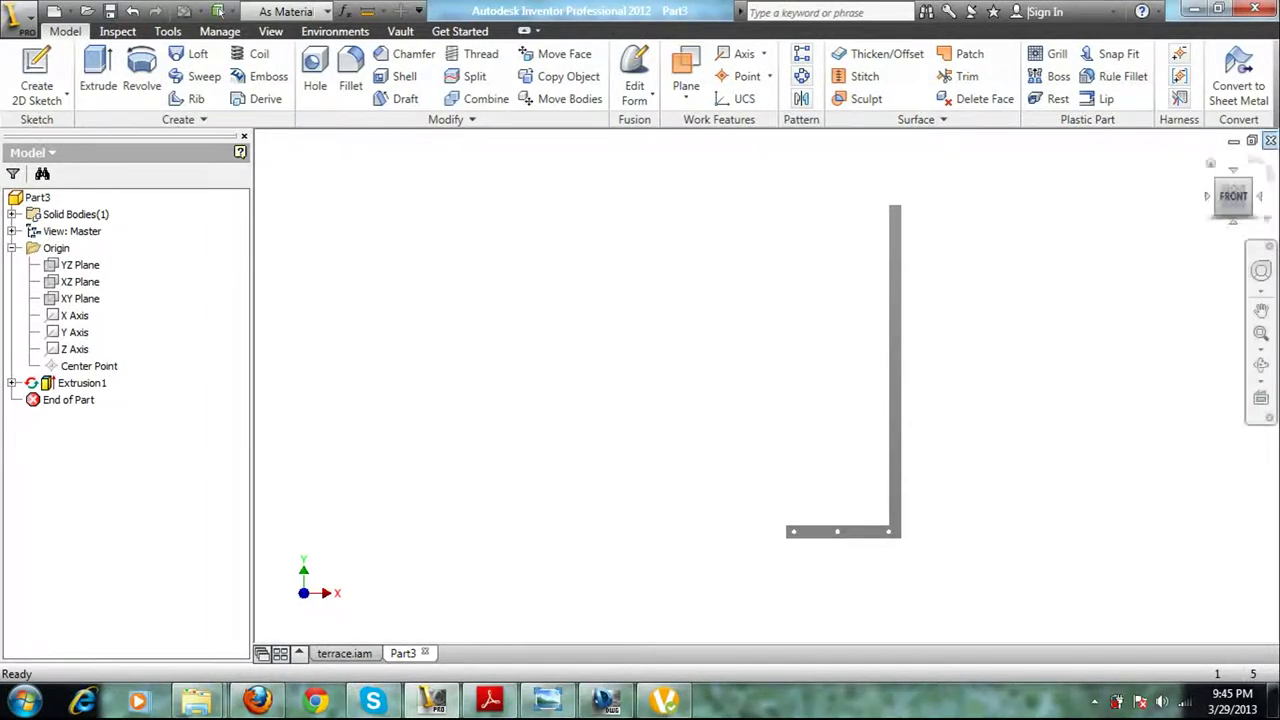
Close the part, saving it as "l poole" in the wyle de yola folder, and return to the terrace assembly
click(1270, 140)
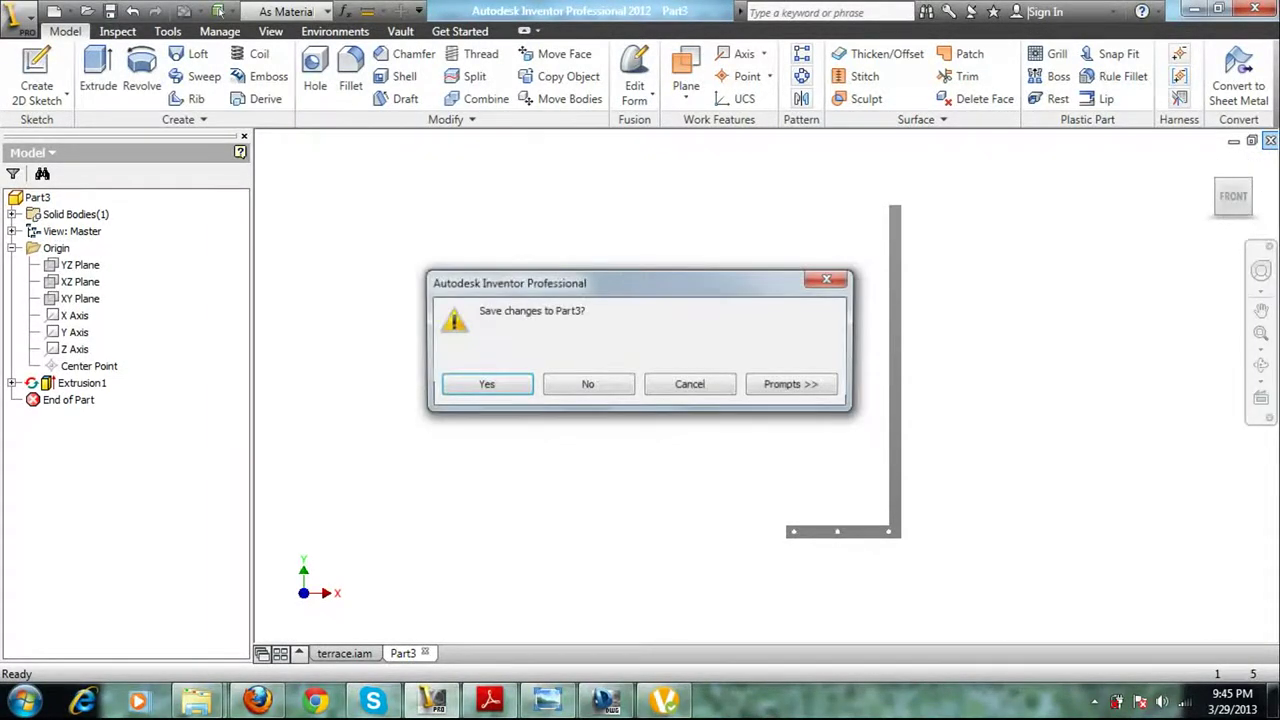
key(Return)
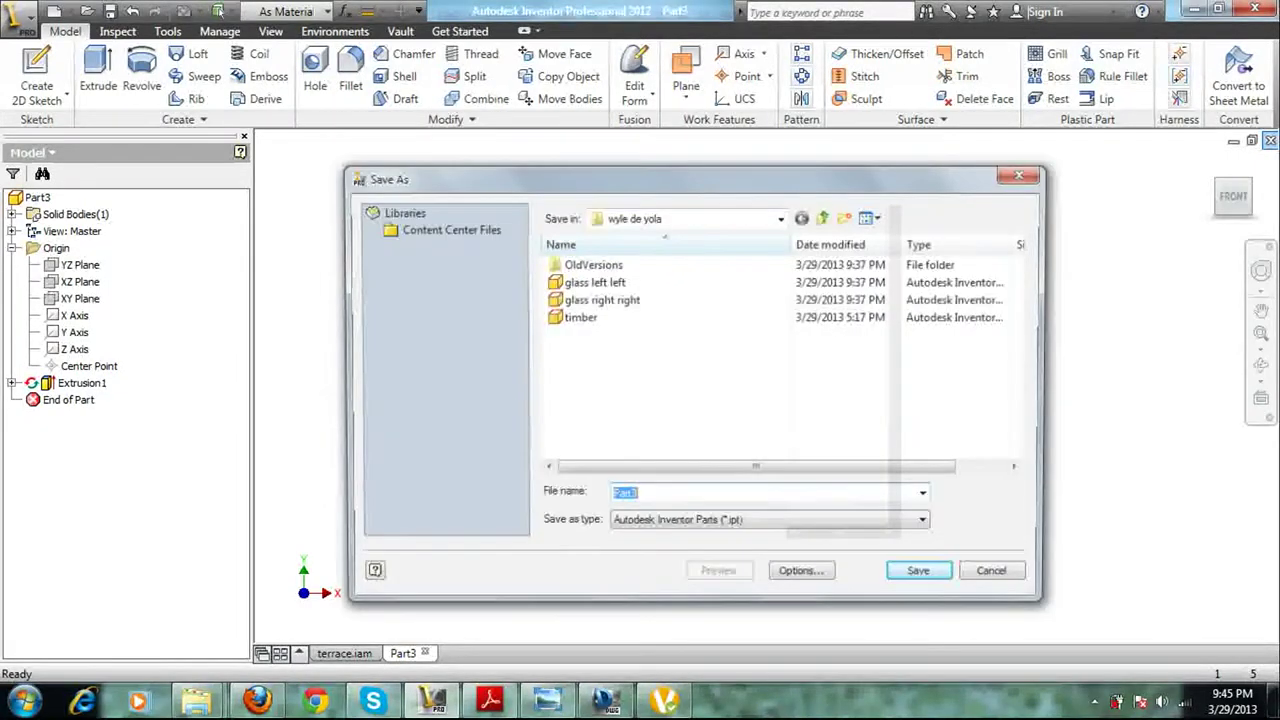
text(l)
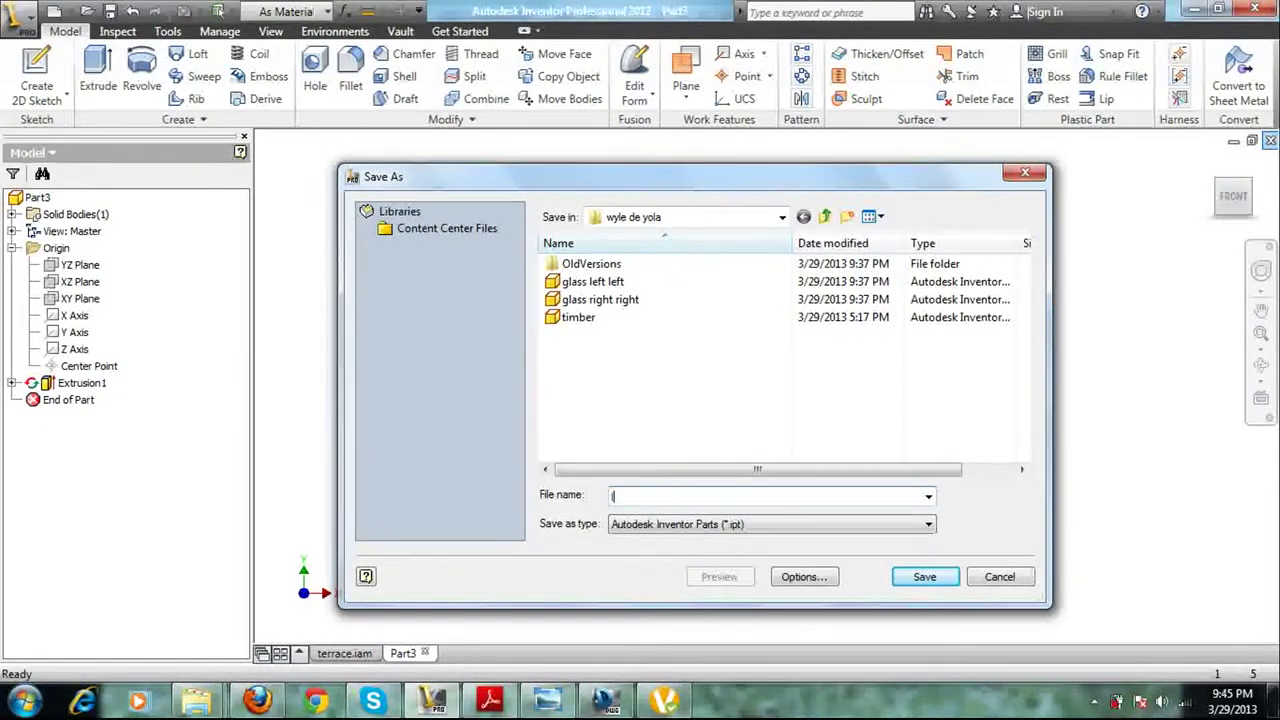
text( poole)
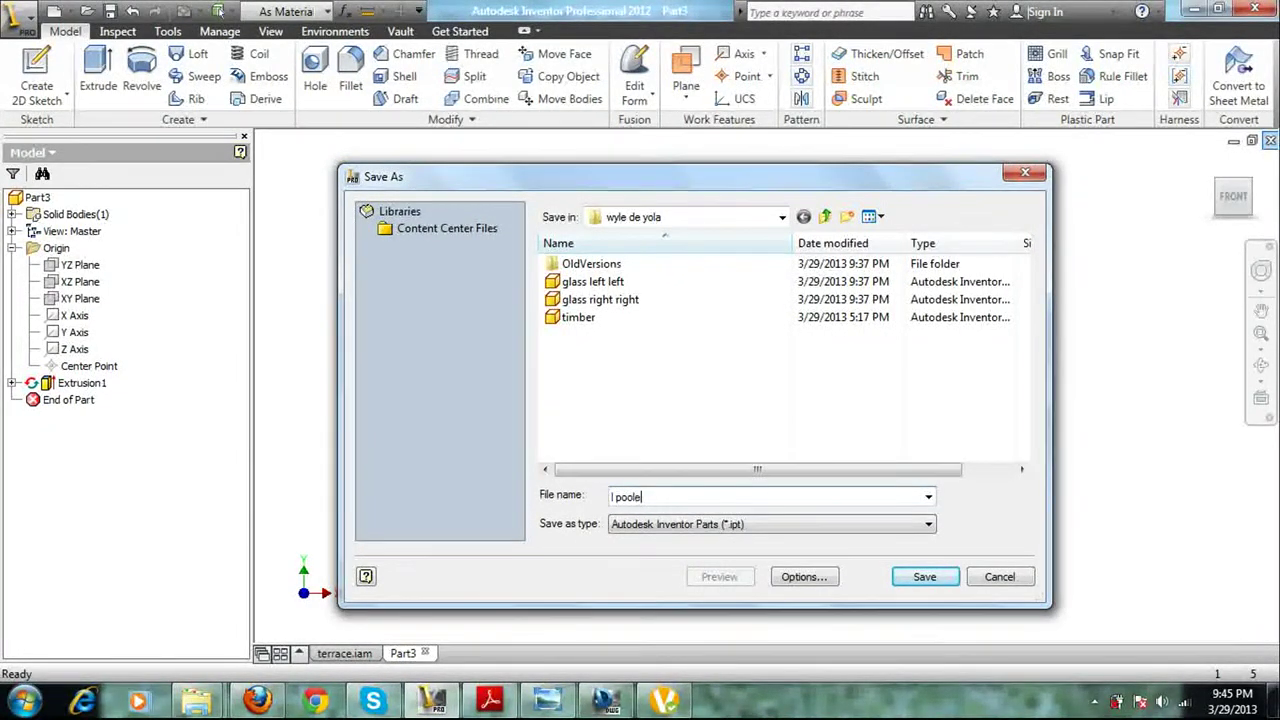
key(Return)
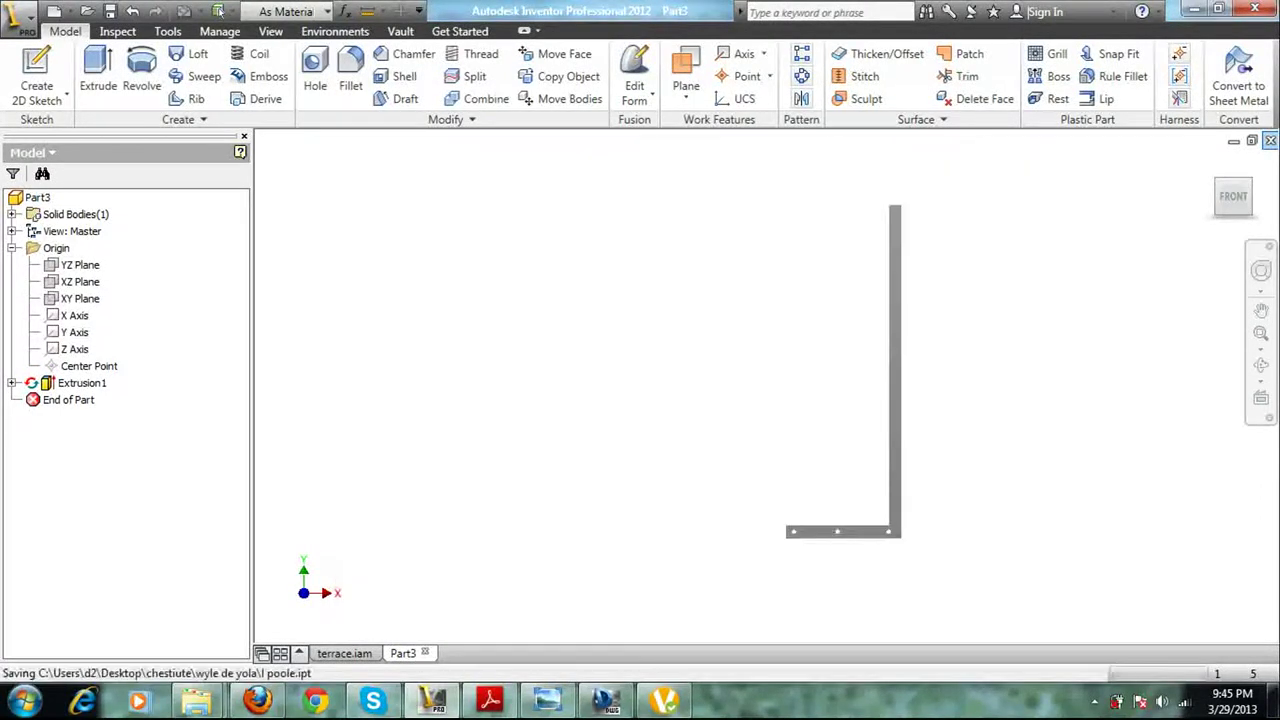
key(ctrl+Tab)
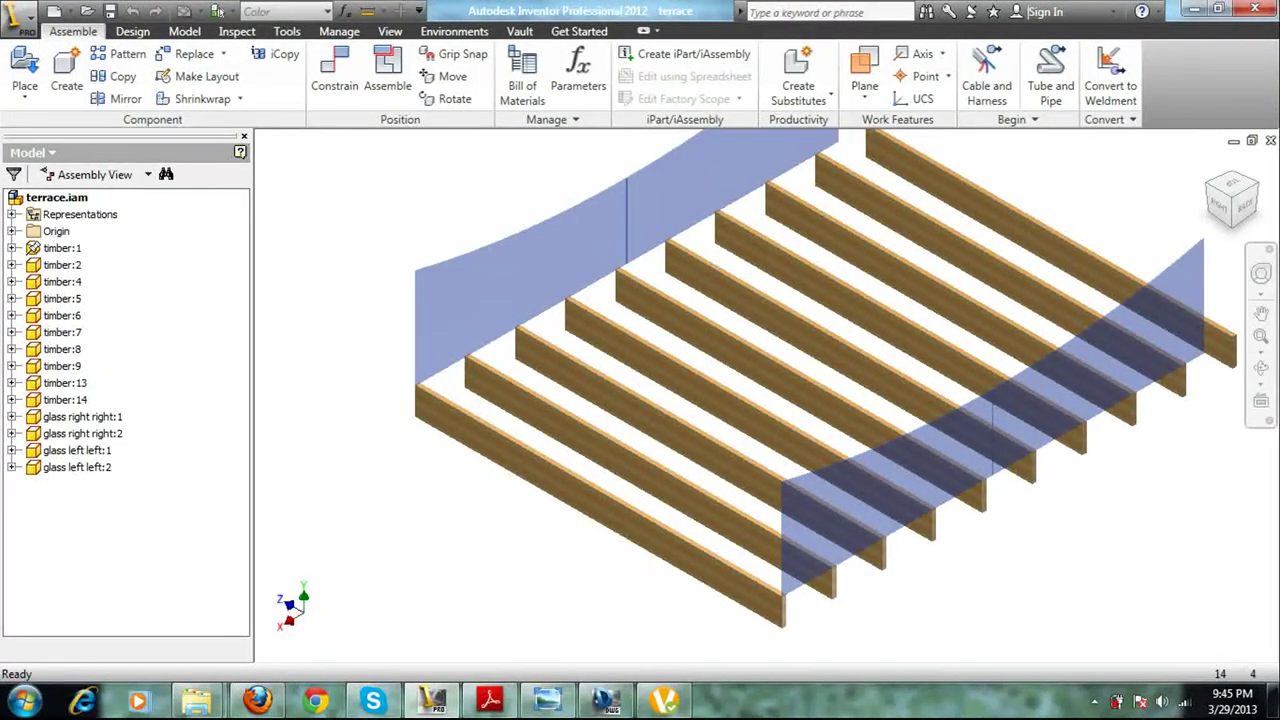
Place four instances of the "l poole" part in the terrace assembly, two near each glass balustrade
key(p)
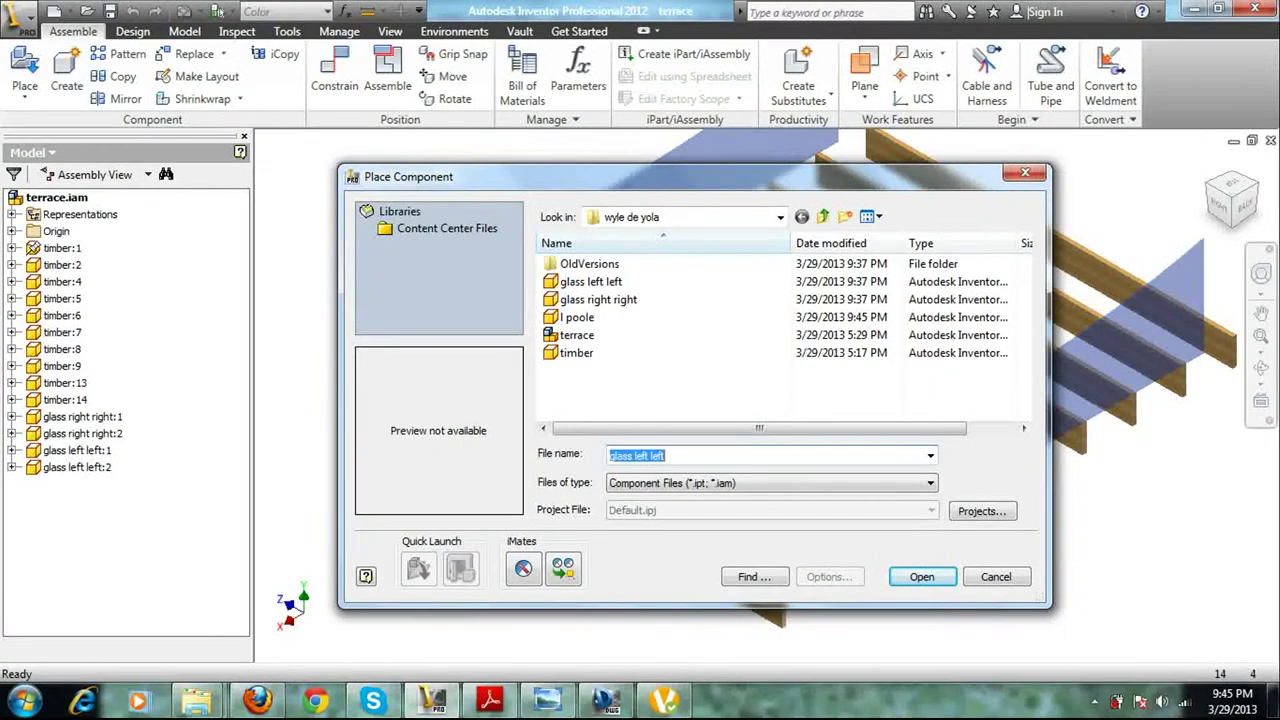
click(577, 317)
click(922, 577)
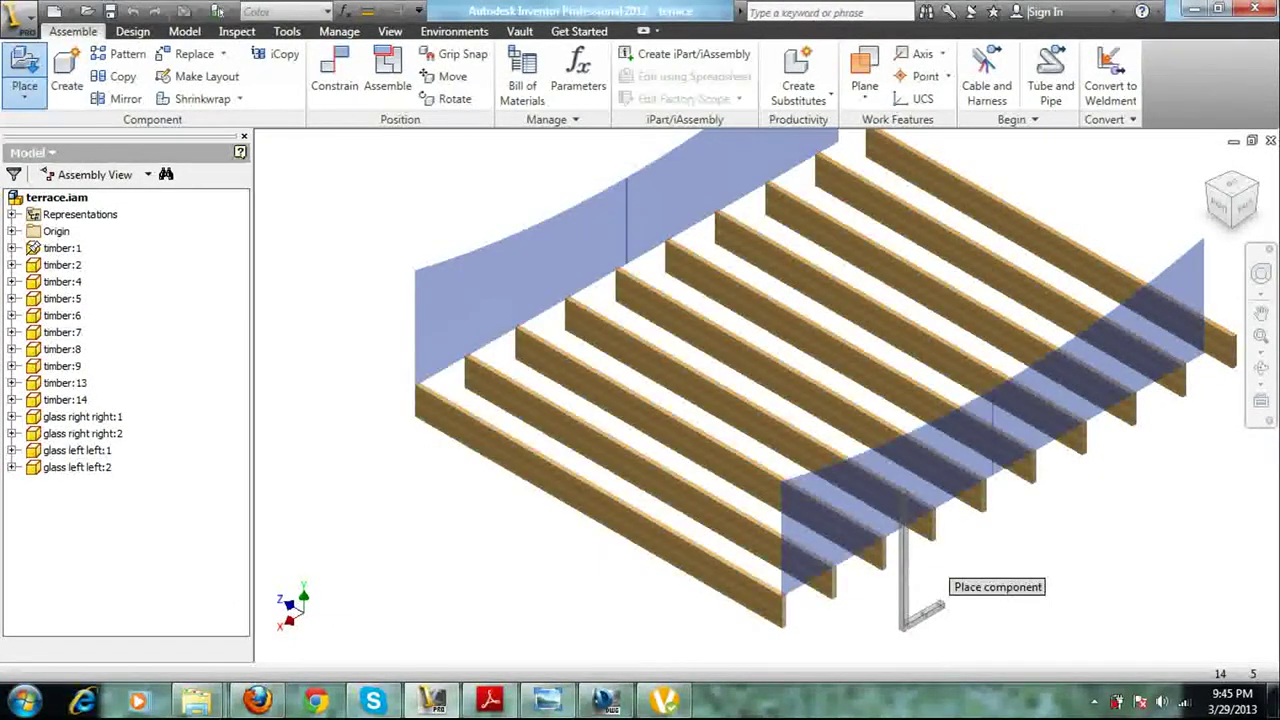
click(995, 560)
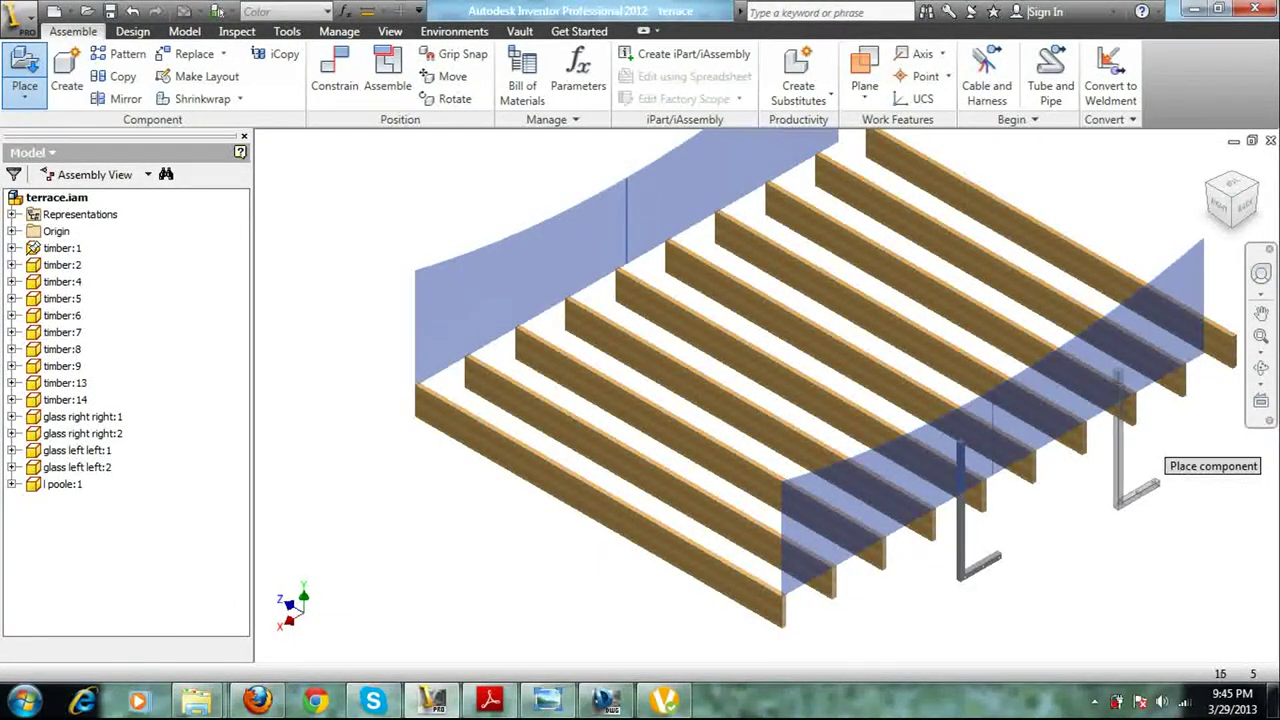
click(1155, 487)
click(1155, 487)
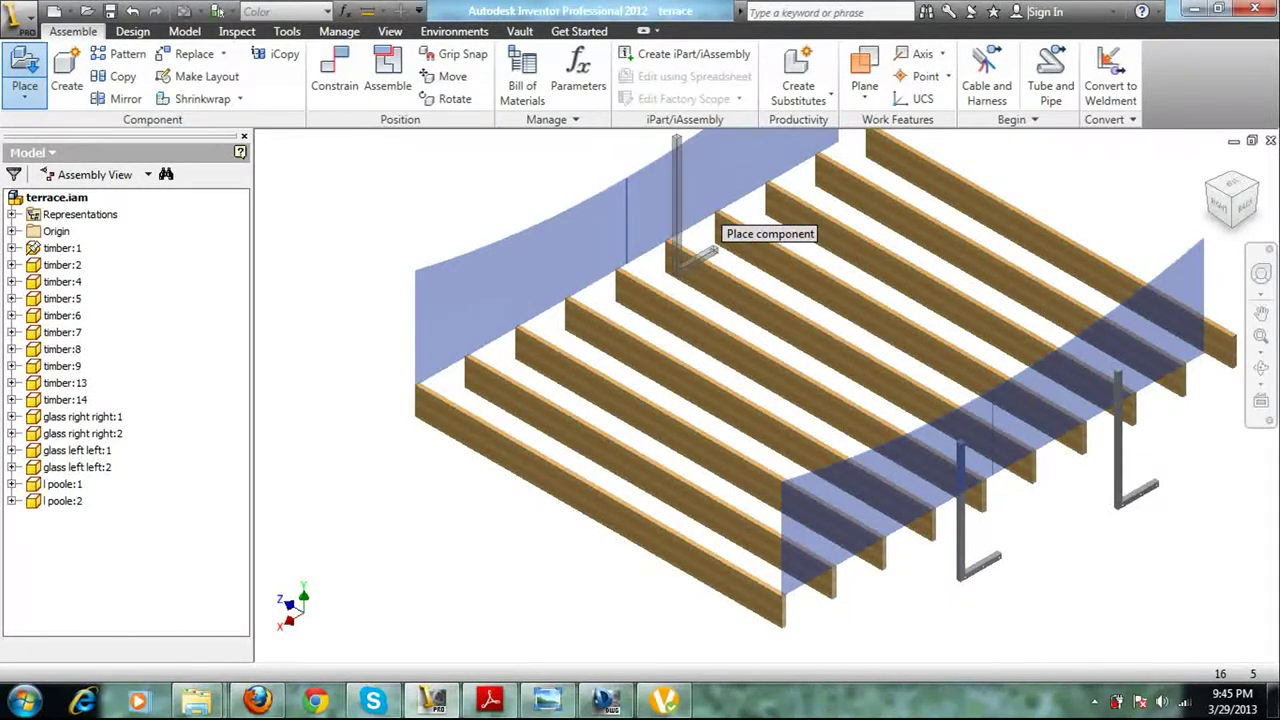
double_click(712, 250)
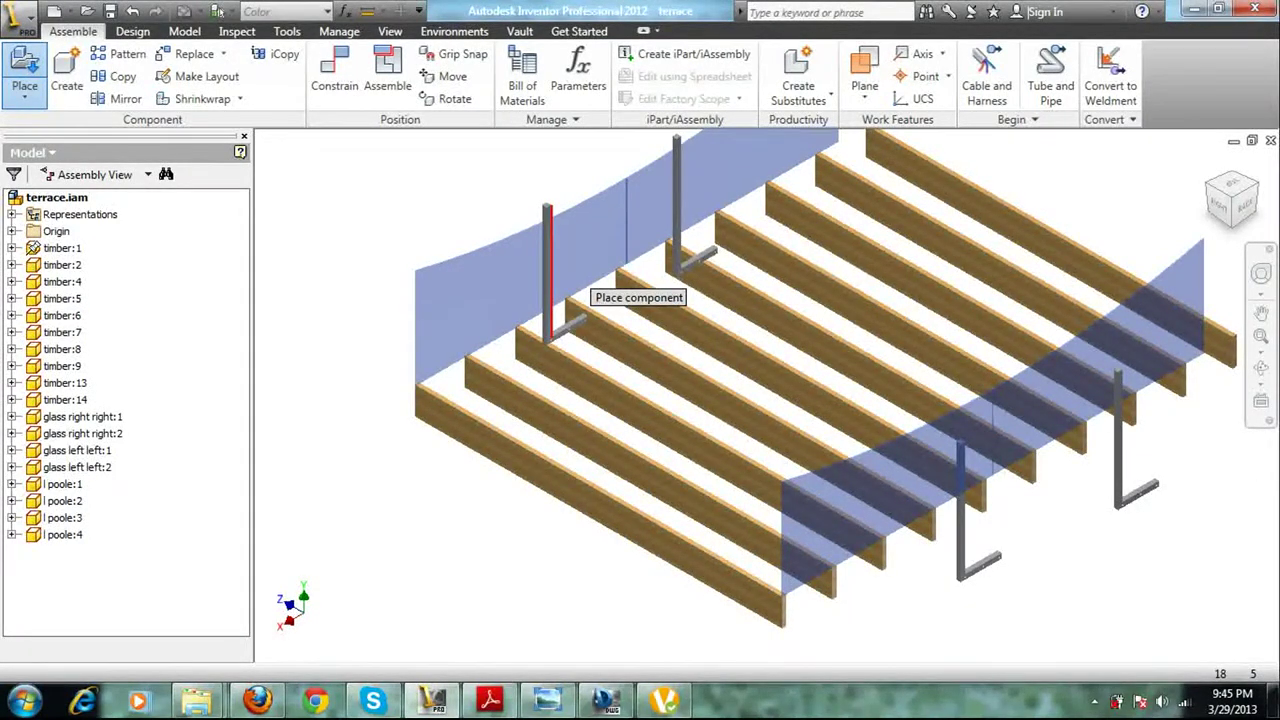
key(Escape)
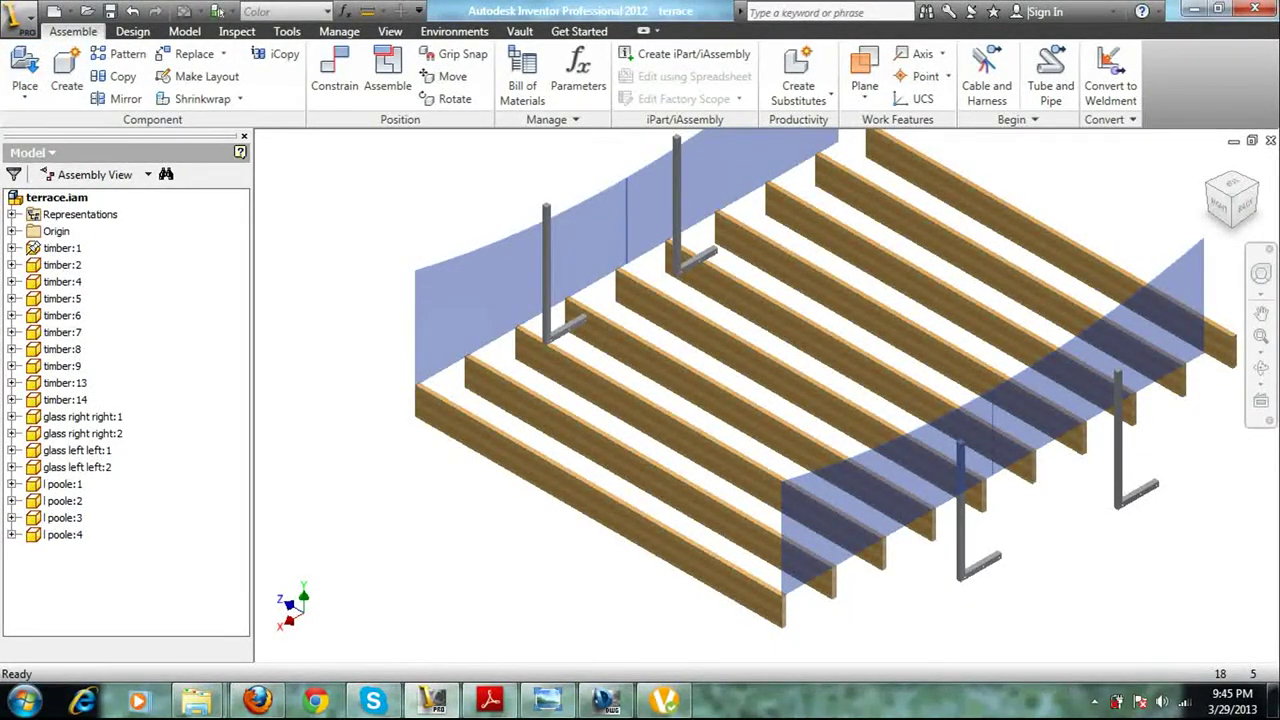
Mate the drilled side face of one post by the far glass balustrade to the side face of a timber and update the assembly
key(c)
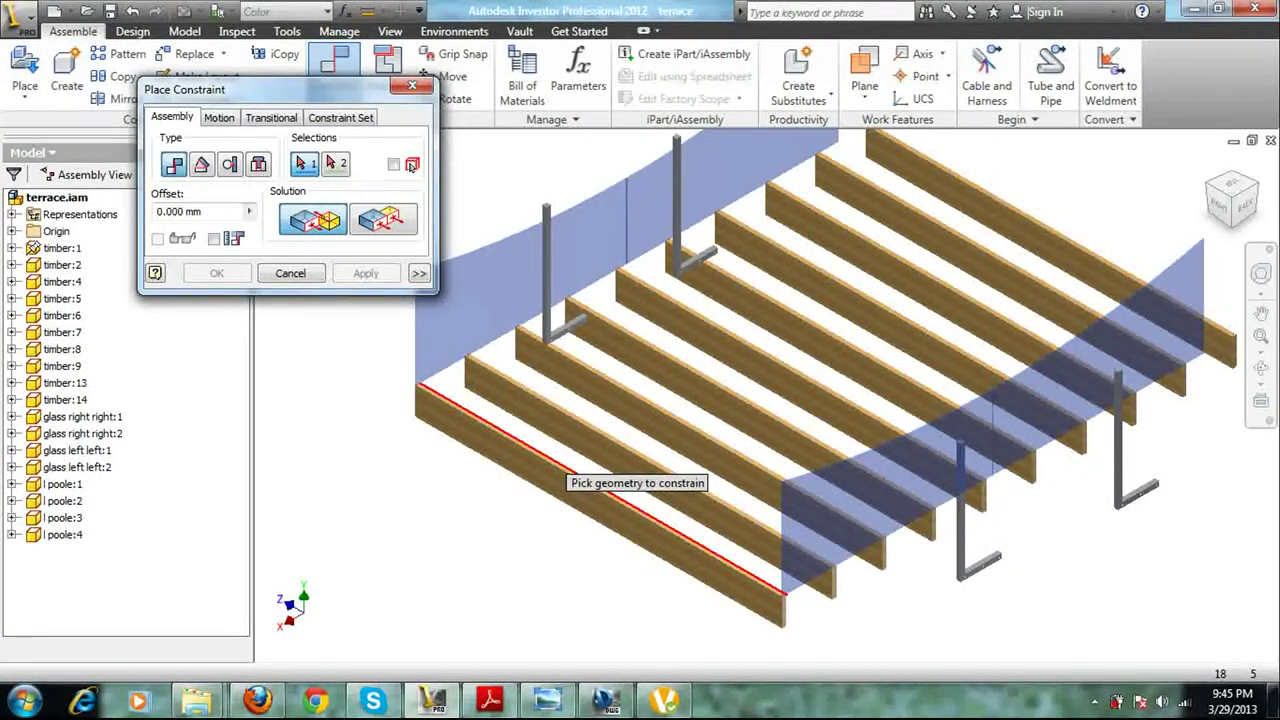
scroll(578, 318, up, 5)
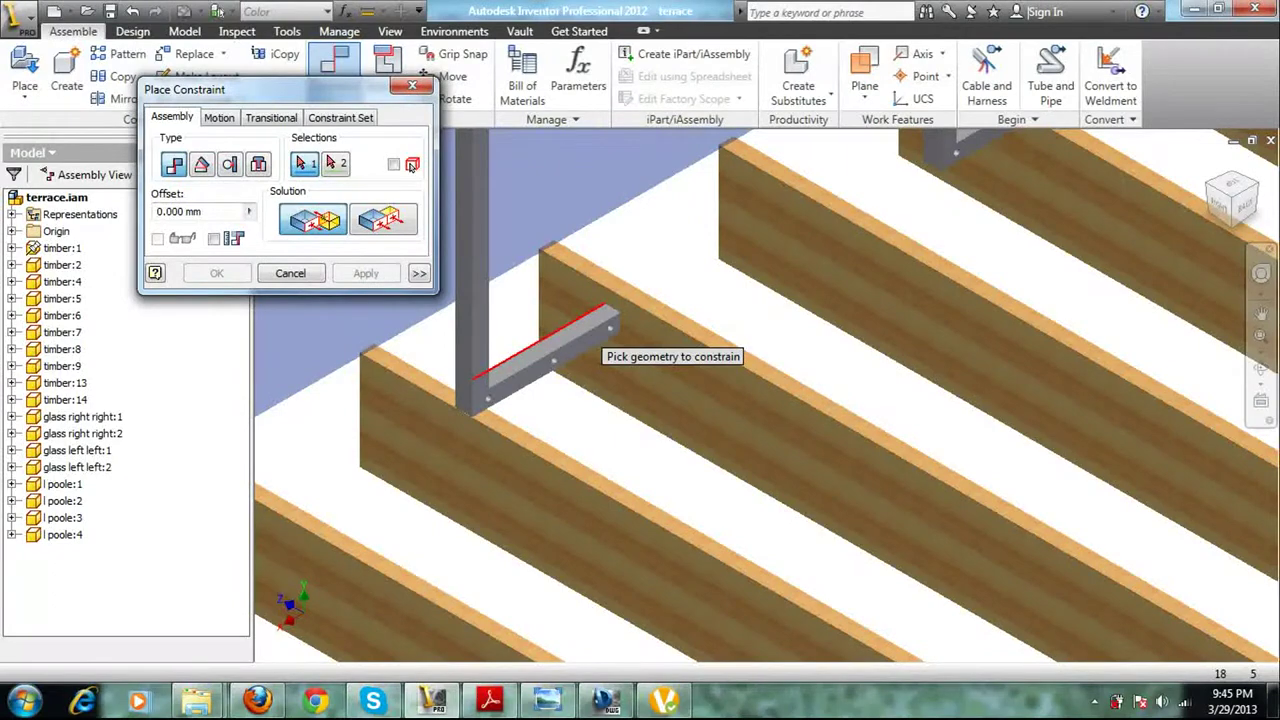
click(585, 320)
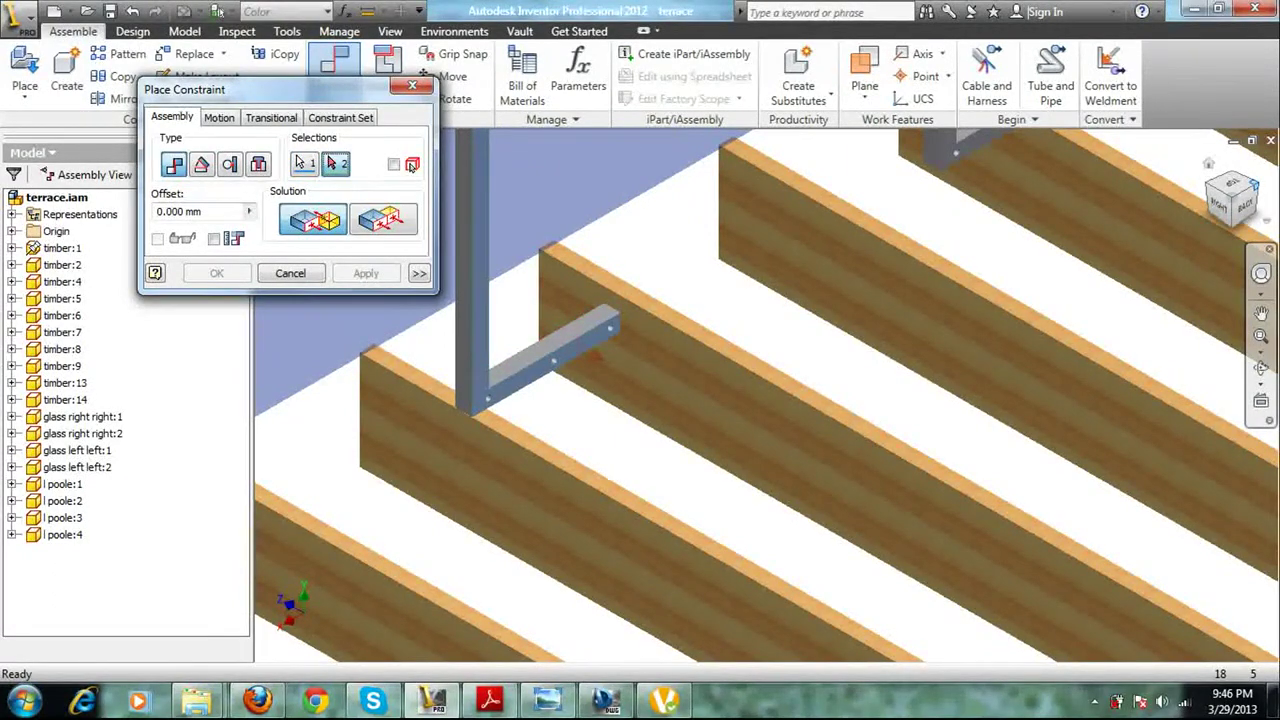
click(1254, 184)
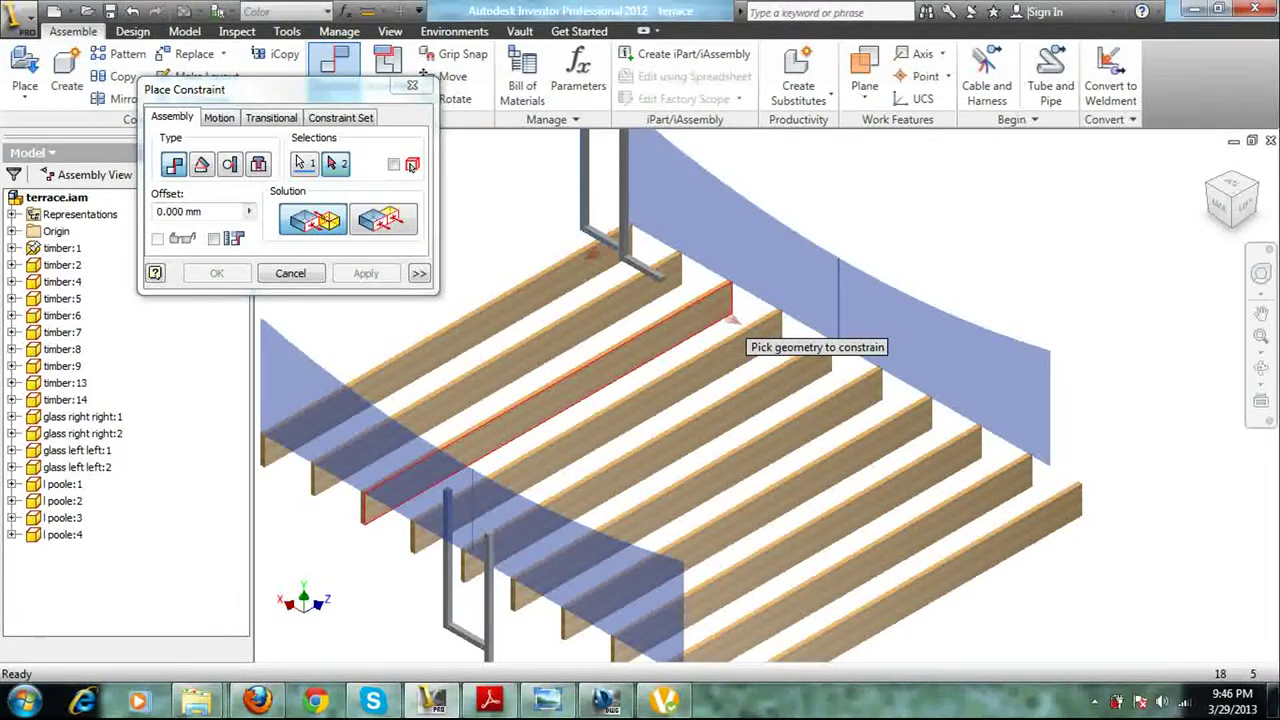
key(Escape)
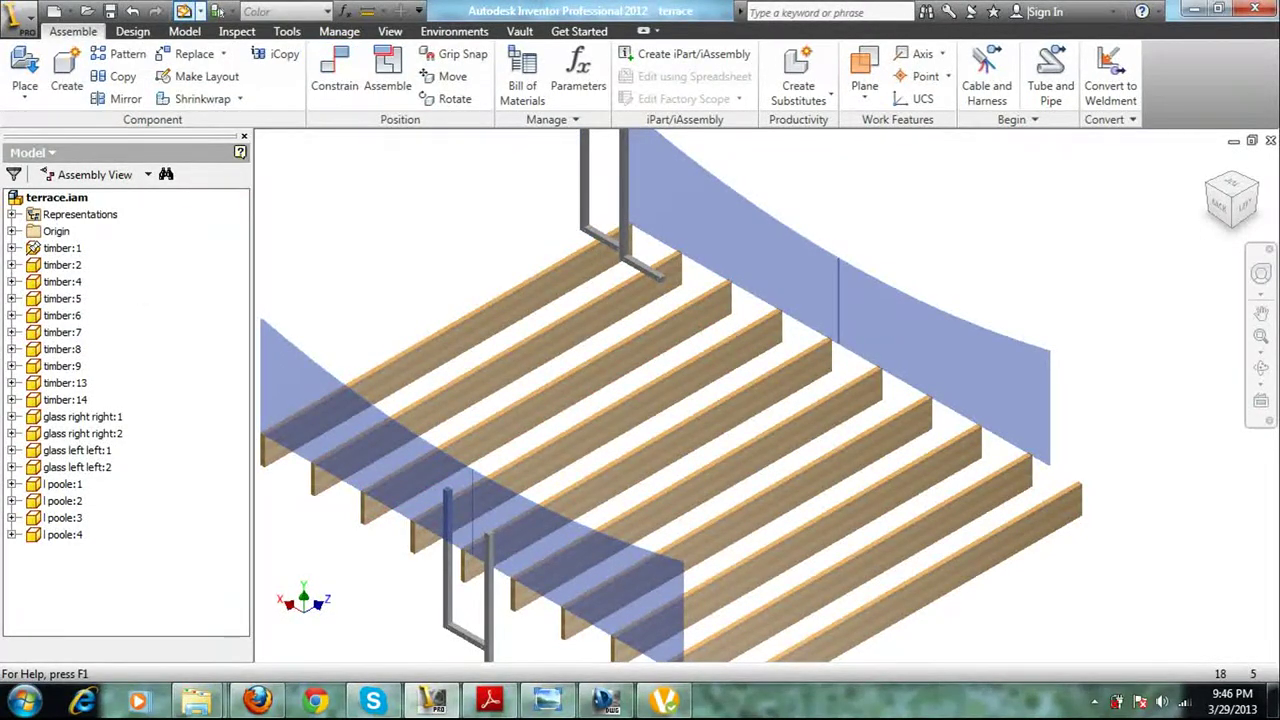
key(ctrl+z)
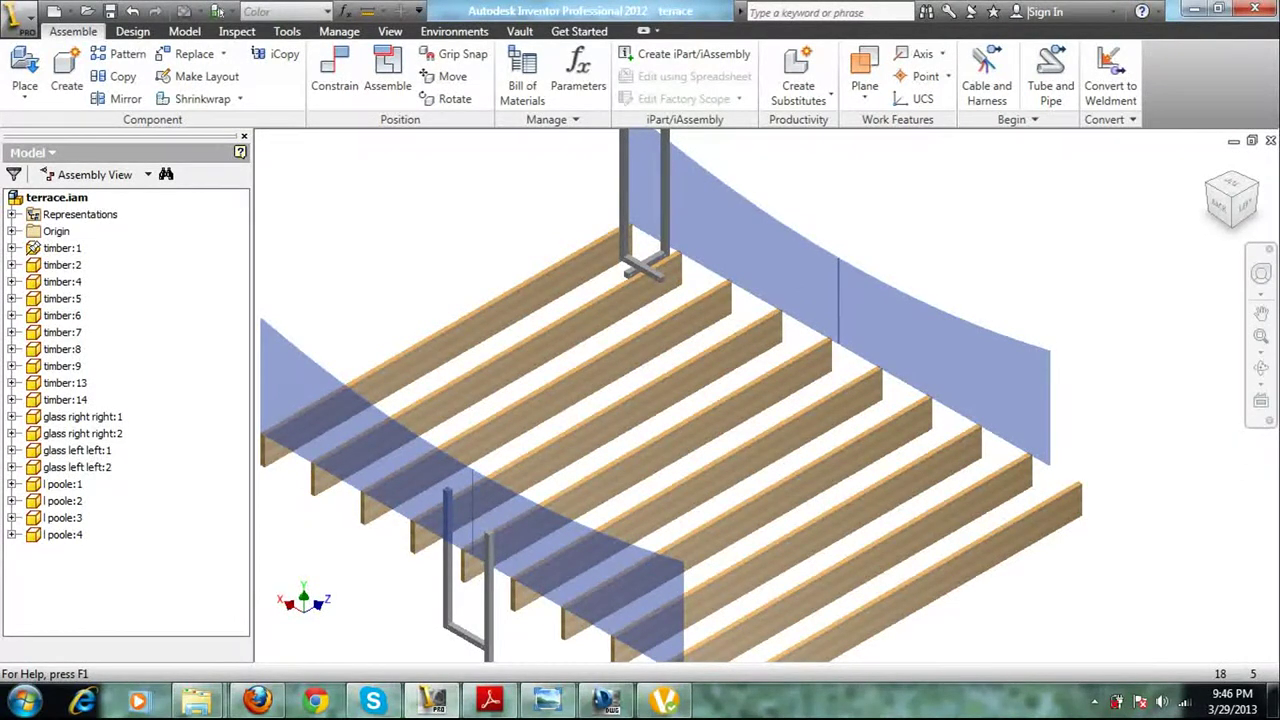
Try to mate the drilled side face of the l poole:3 post to timber:2's side face and update the assembly
key(c)
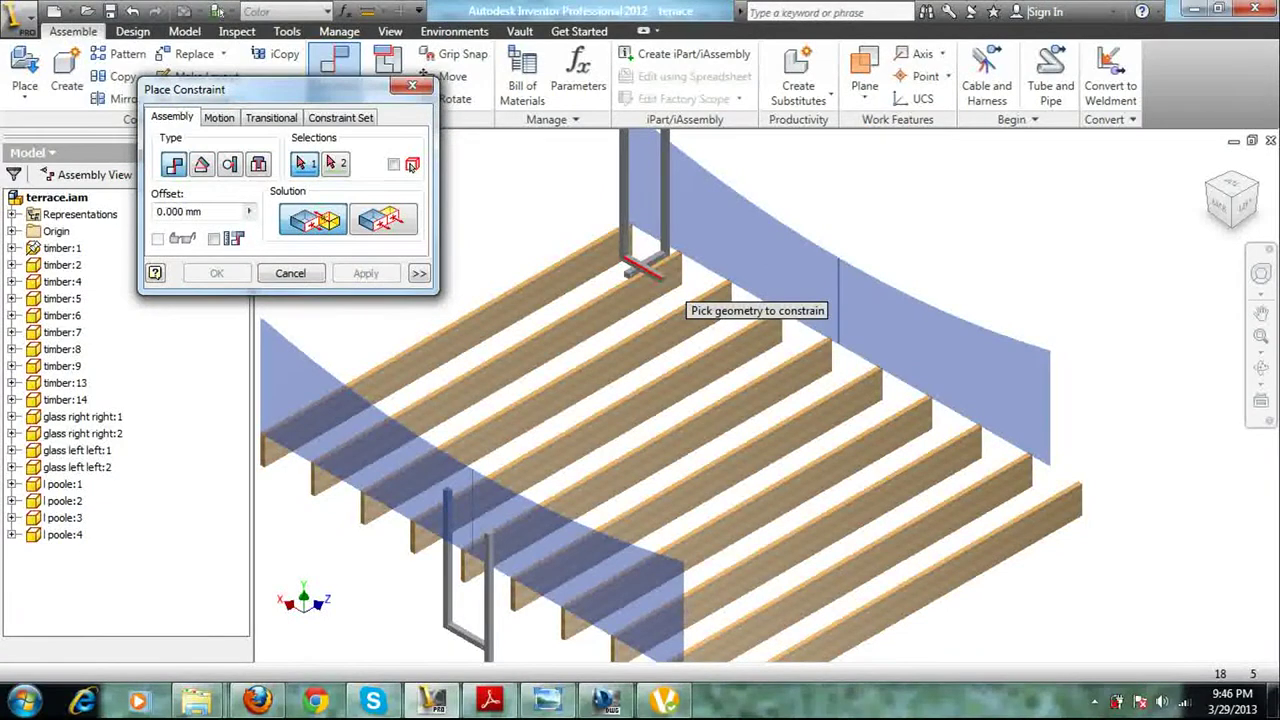
scroll(680, 300, down, 5)
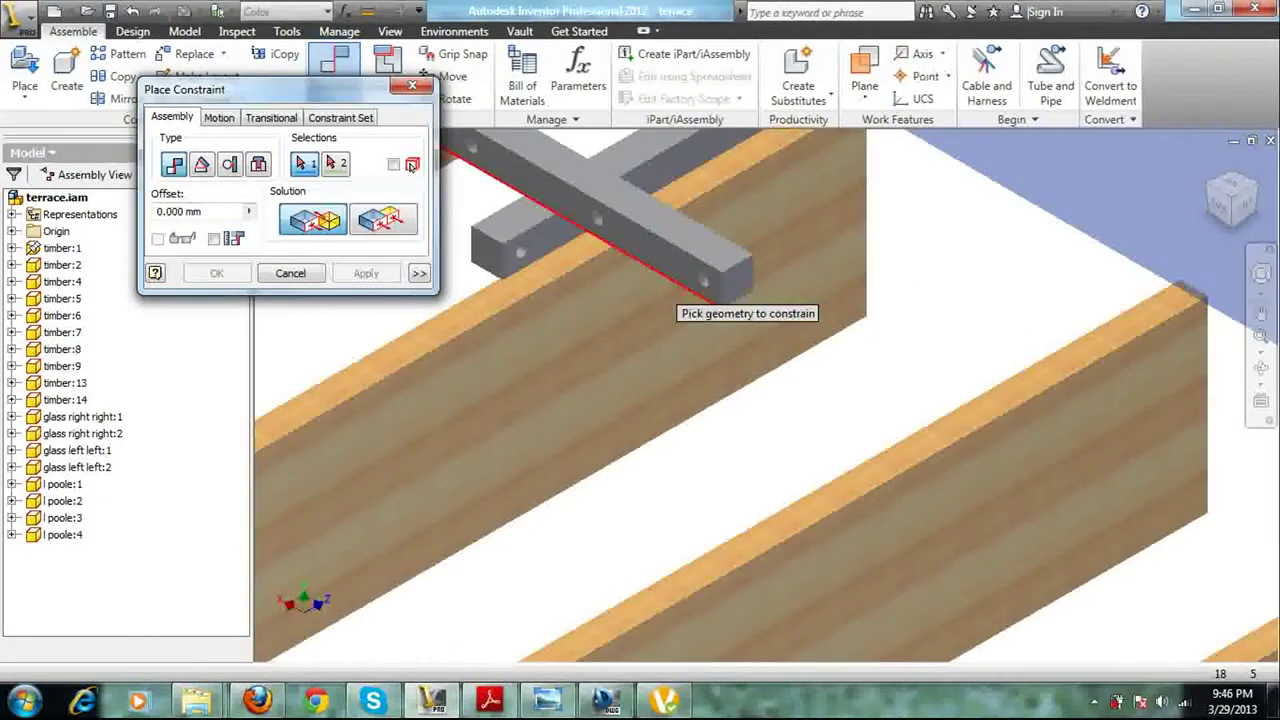
click(680, 284)
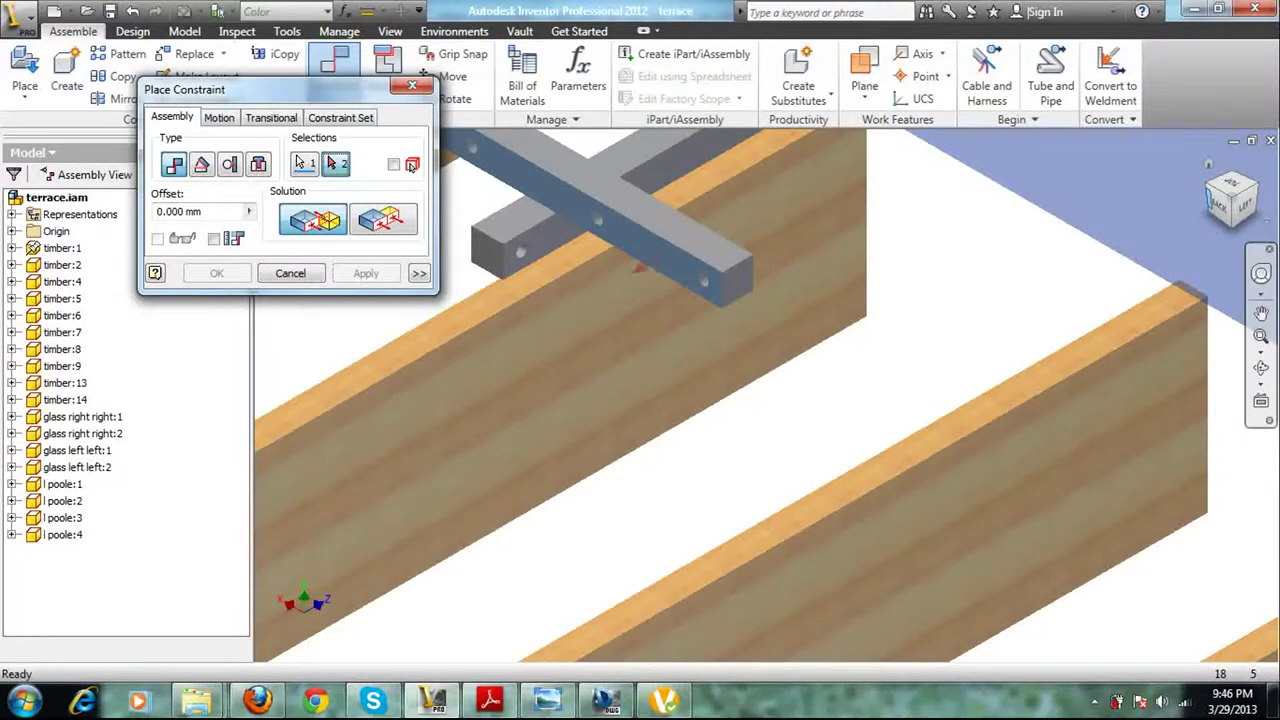
key(F6)
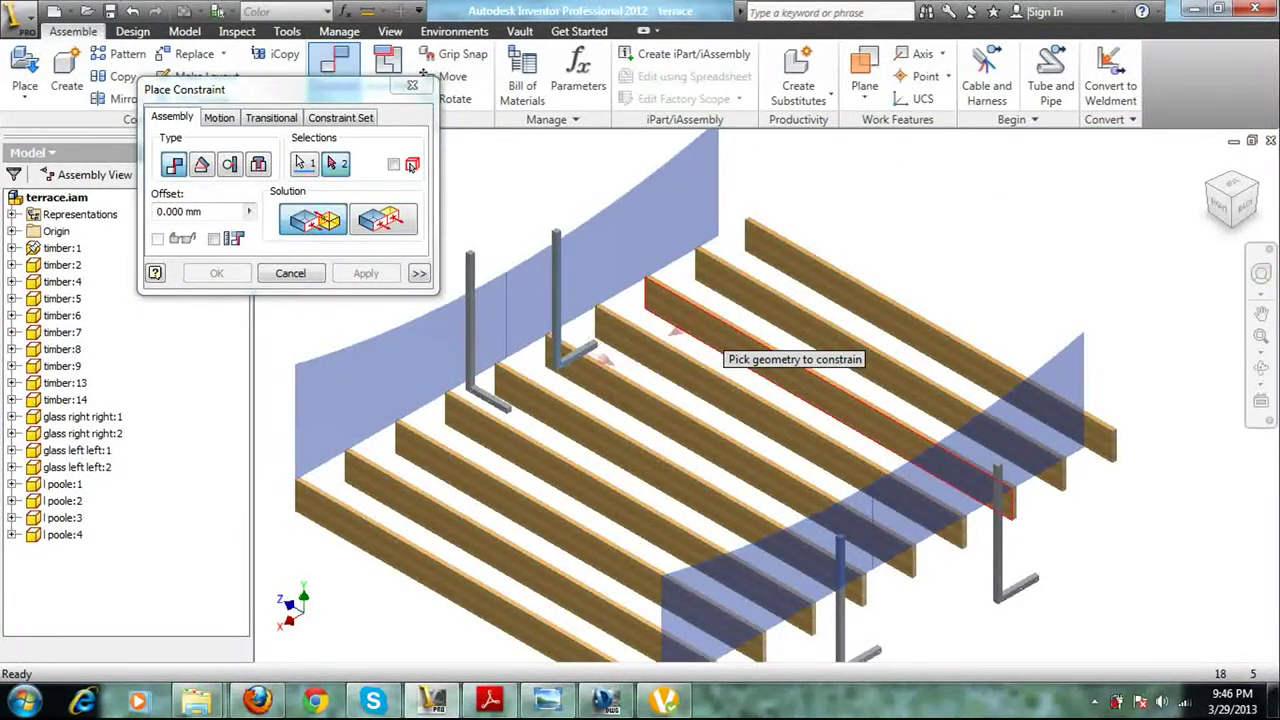
key(Escape)
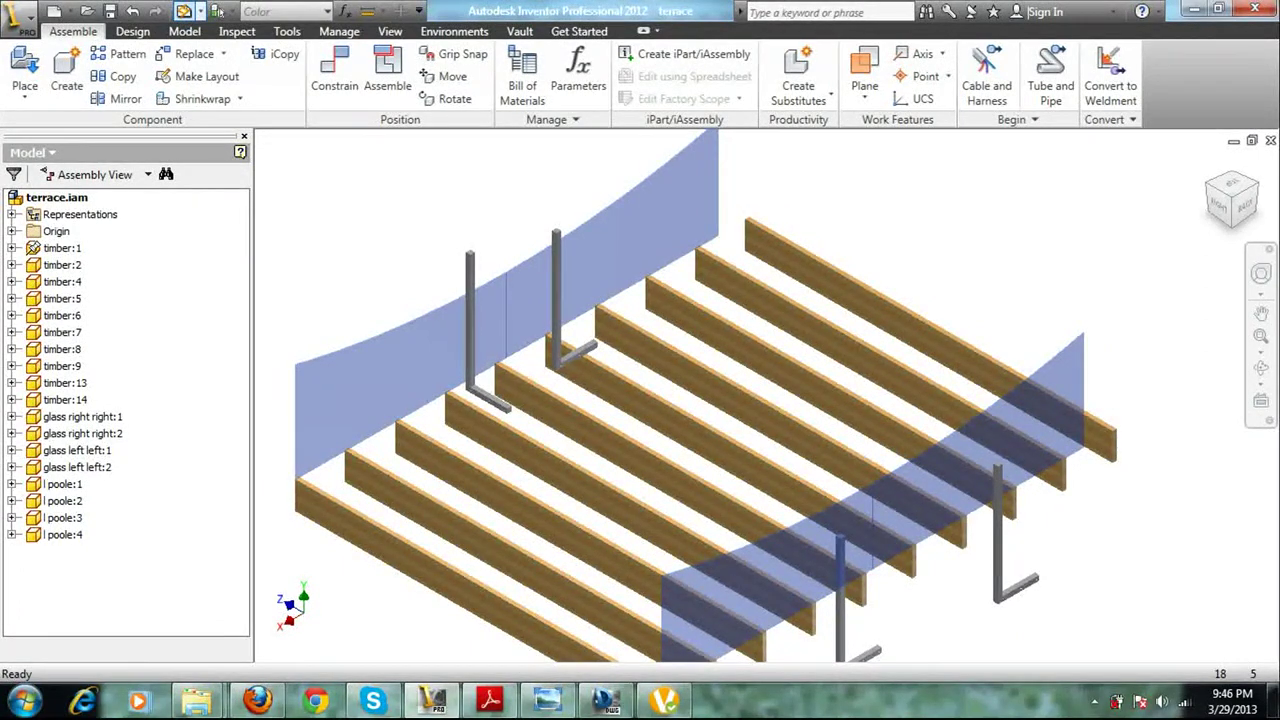
click(183, 11)
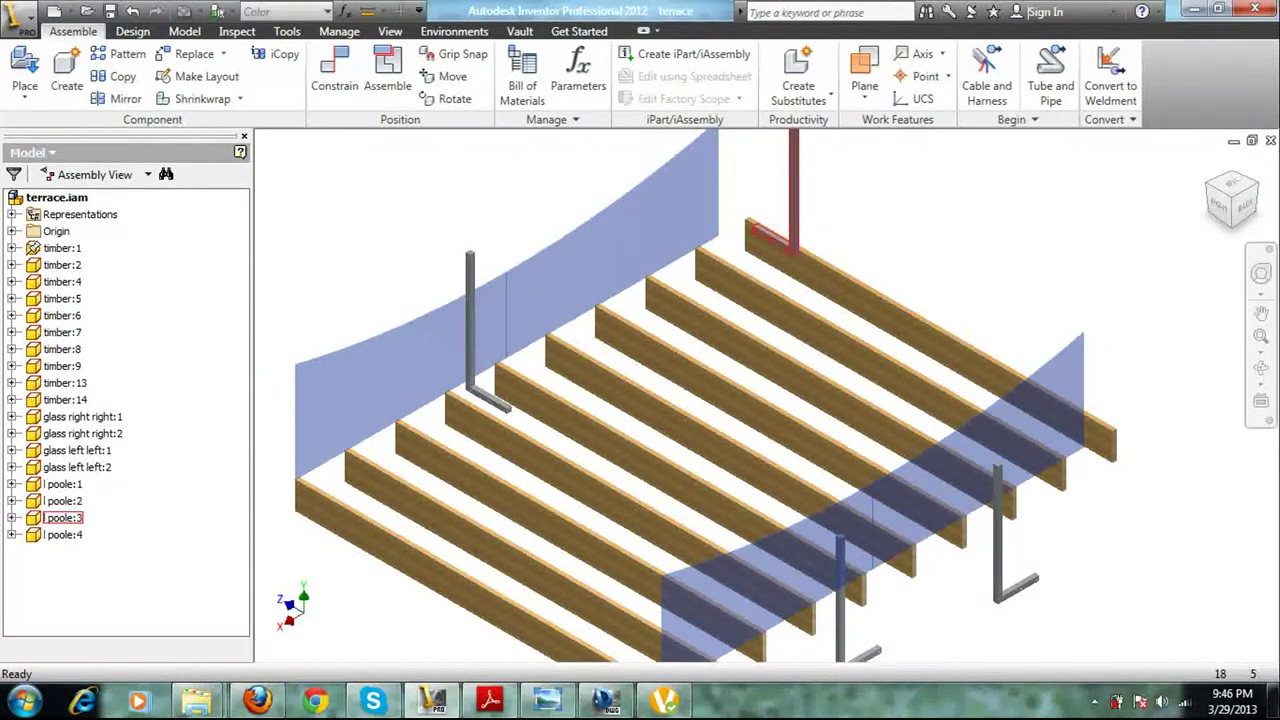
Move l poole:3 back near the far glass balustrade and delete its mate with timber:2
drag(794, 196, 659, 274)
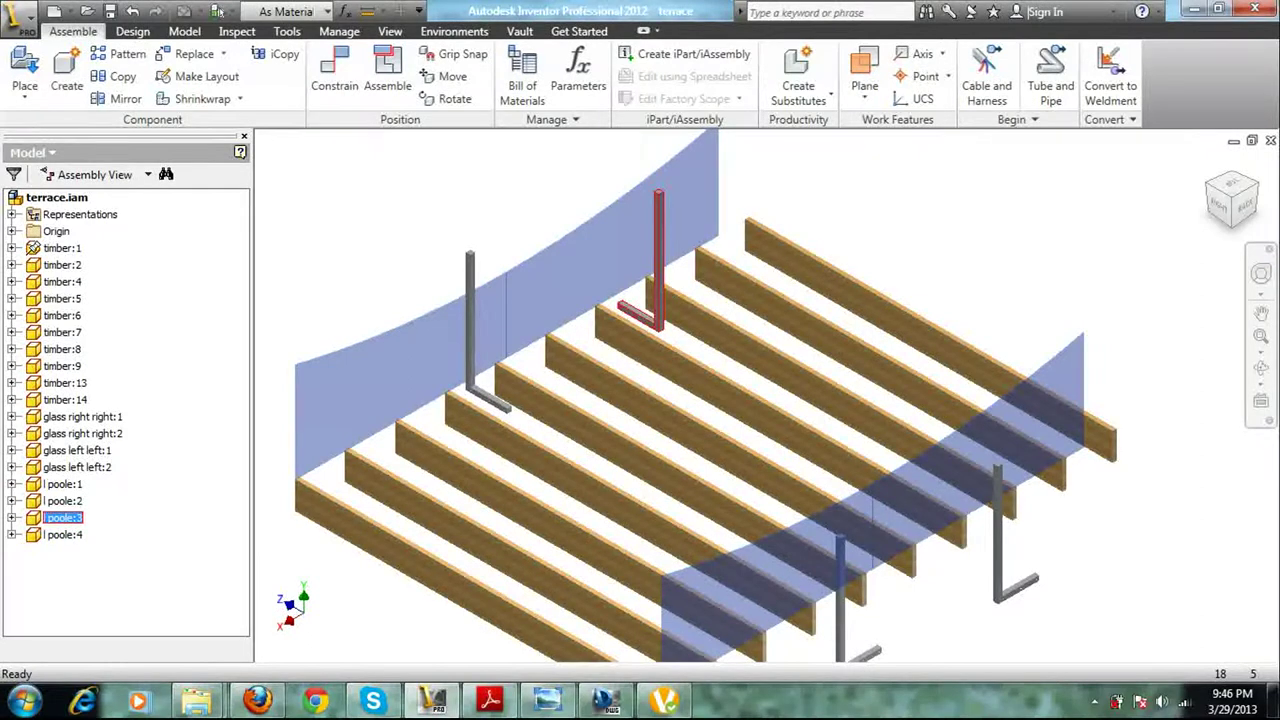
click(12, 518)
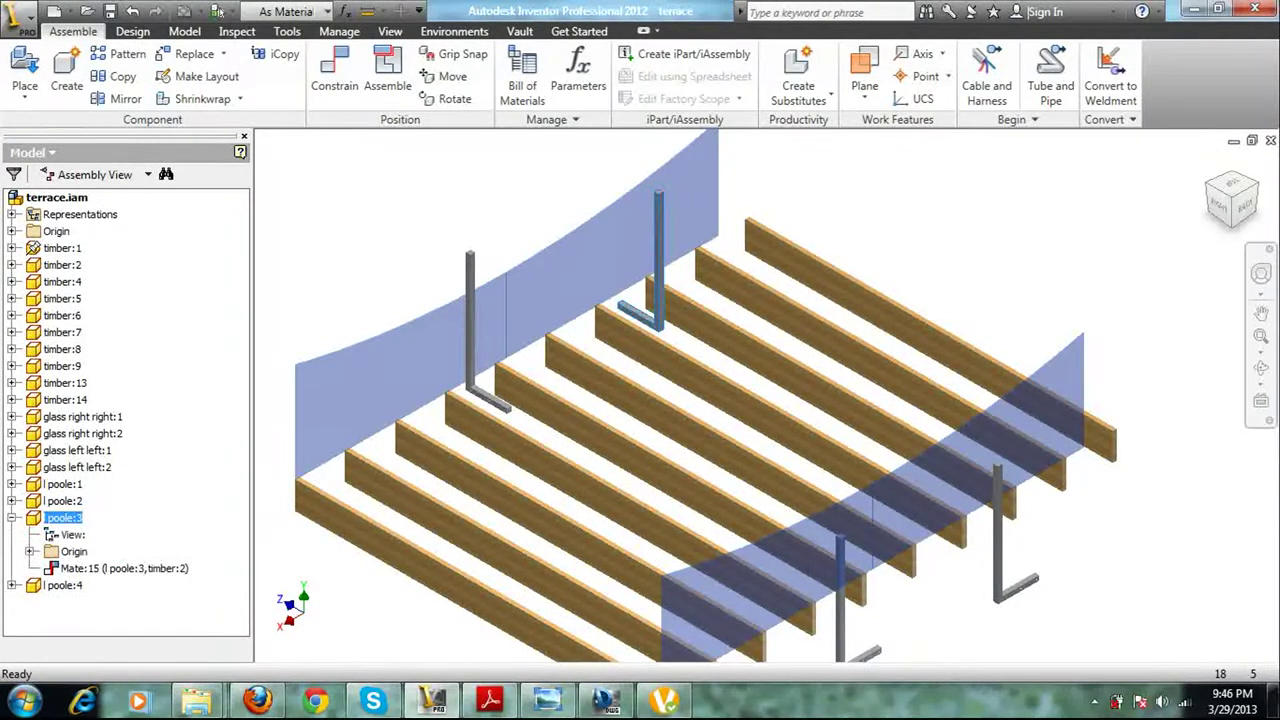
click(124, 568)
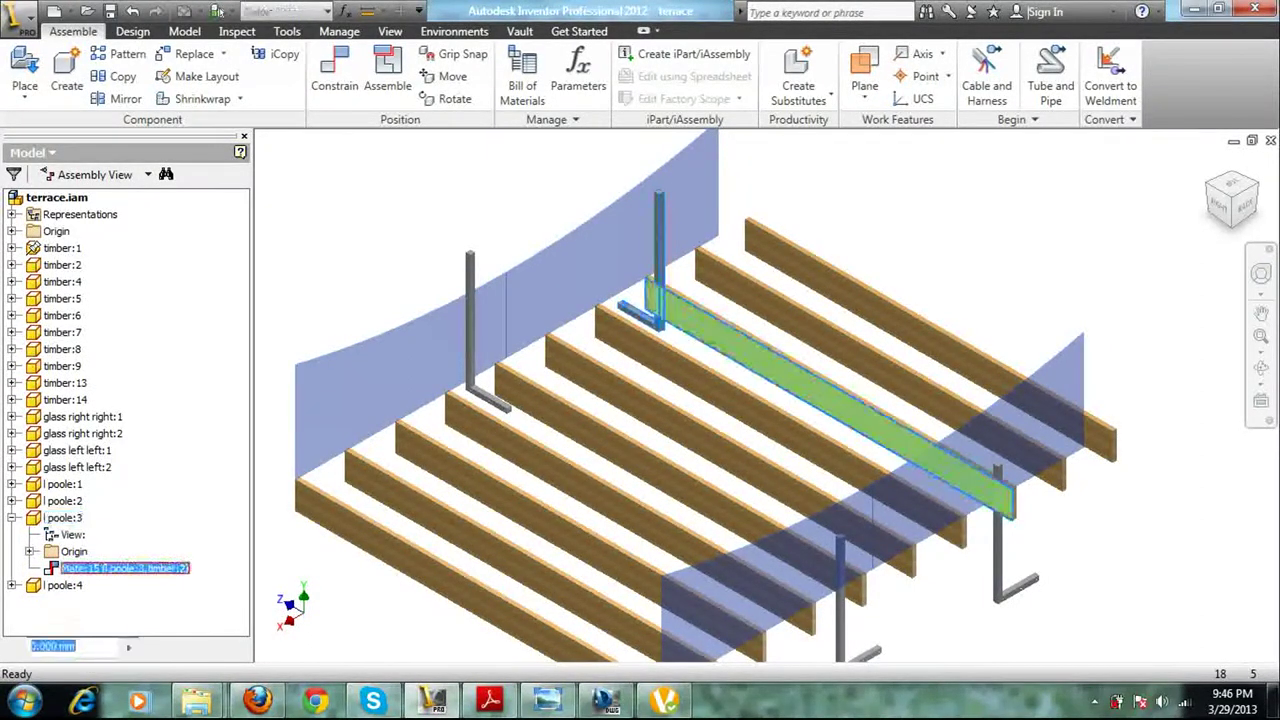
right_click(66, 568)
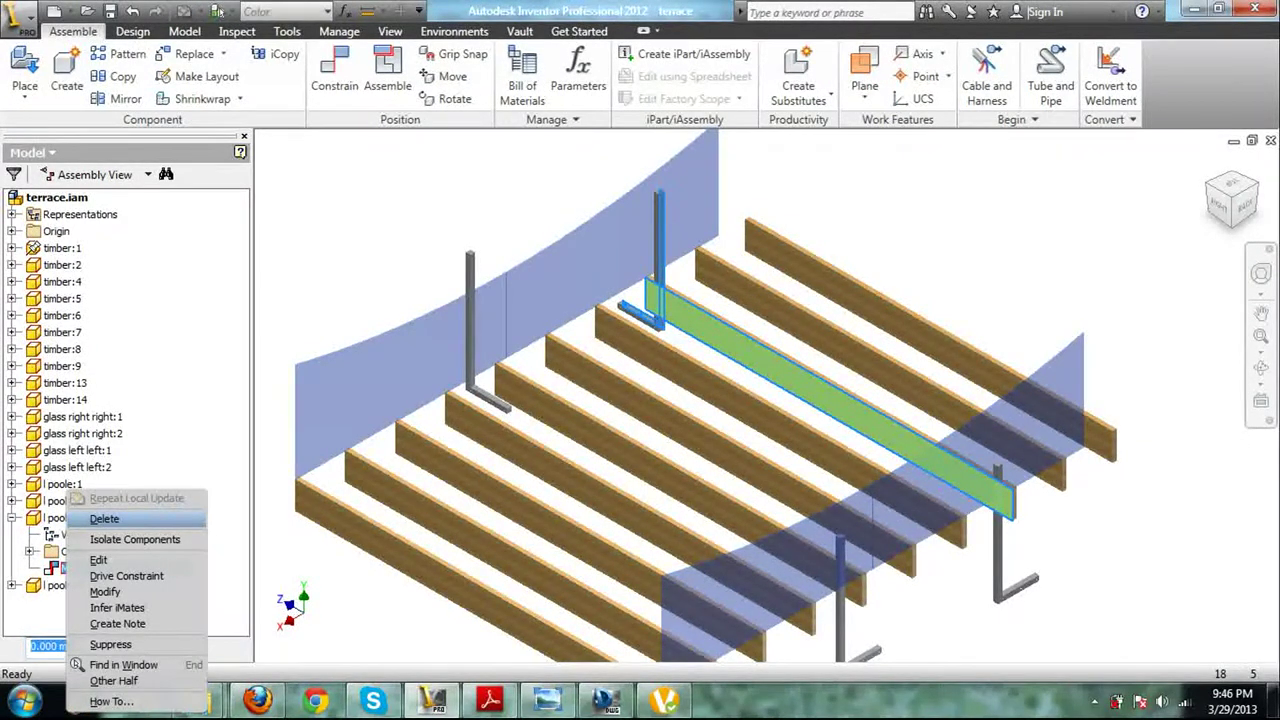
click(104, 518)
Mate l poole:3's drilled face to timber:2's side face with 0 mm offset, and move l poole:4 against its timber
key(c)
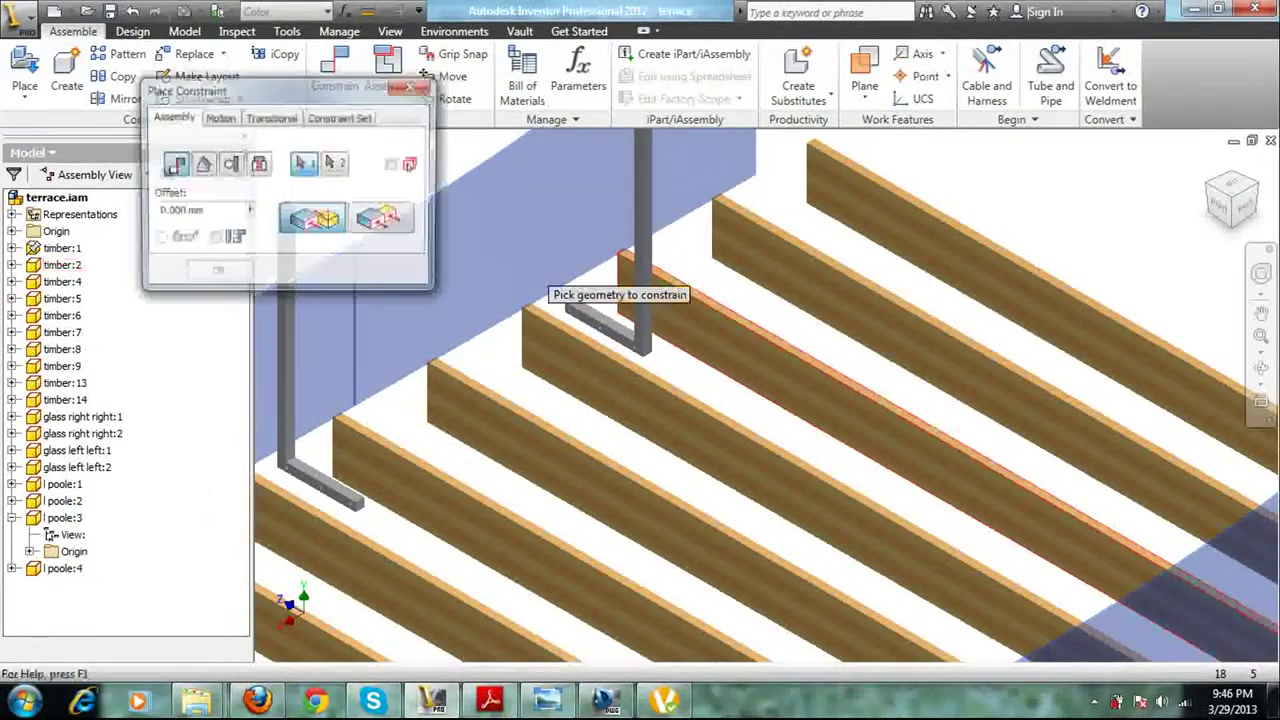
scroll(548, 288, up, 3)
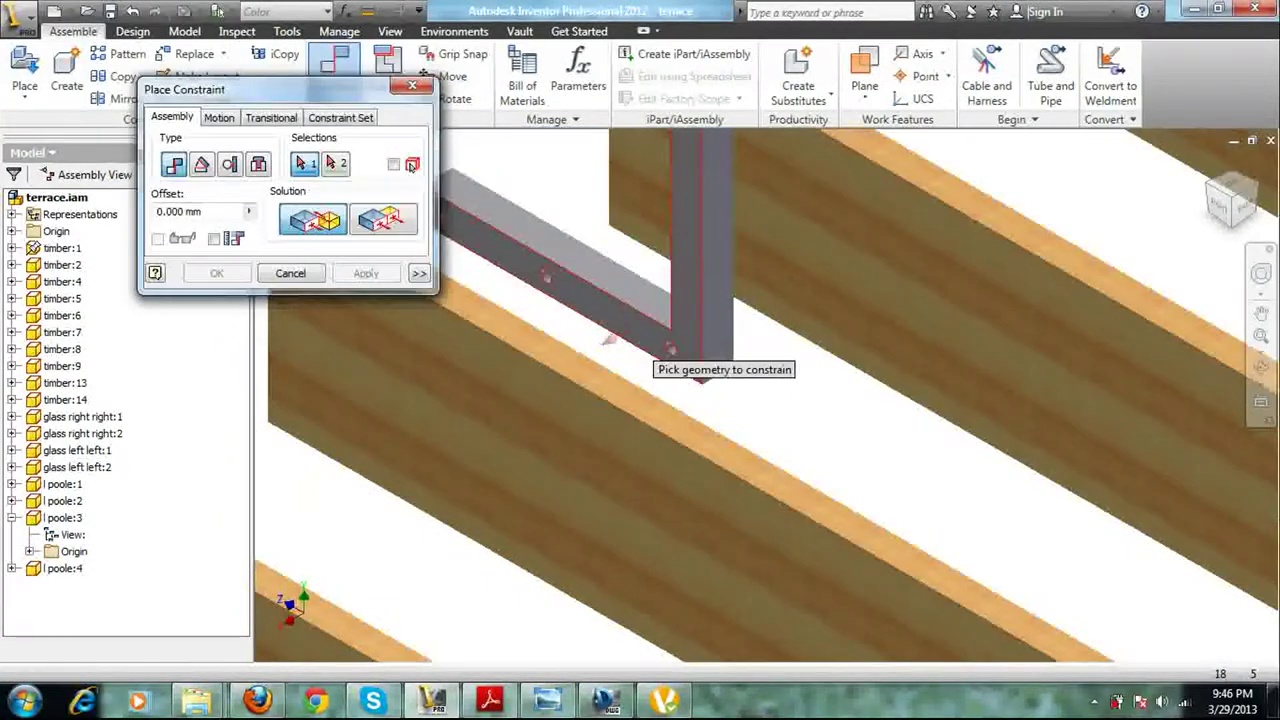
click(670, 348)
click(923, 264)
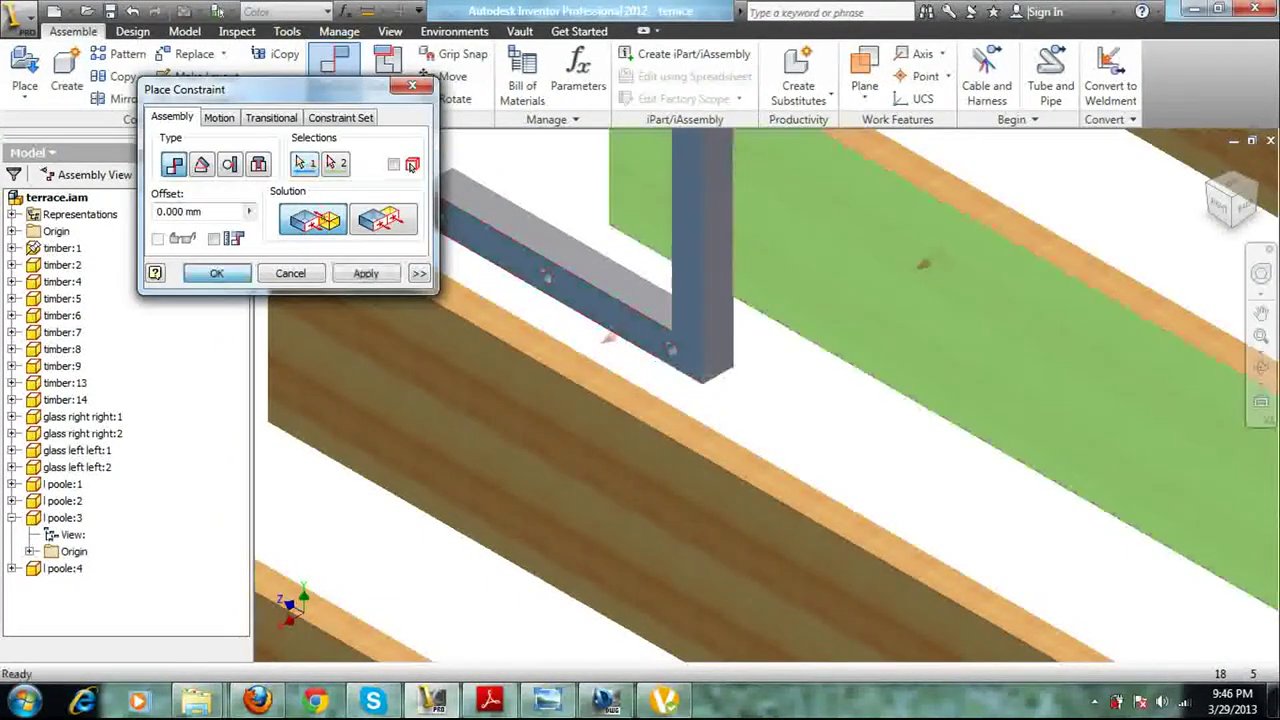
key(Return)
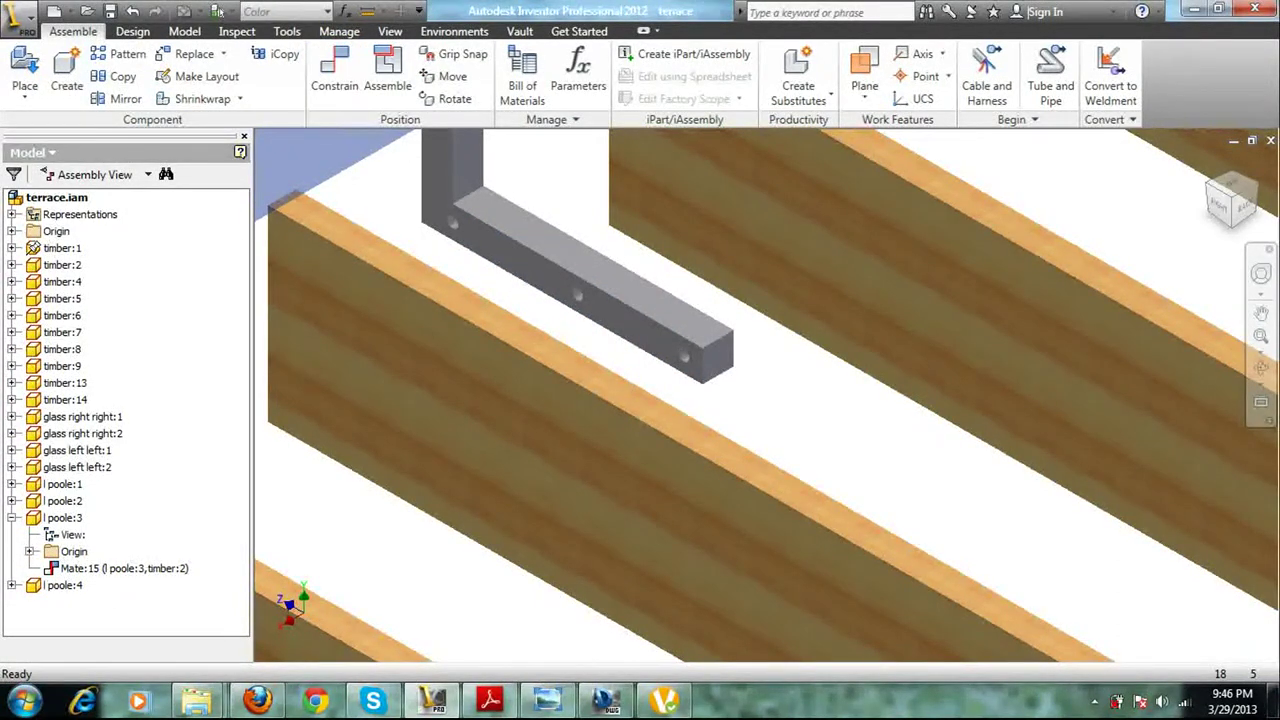
key(Home)
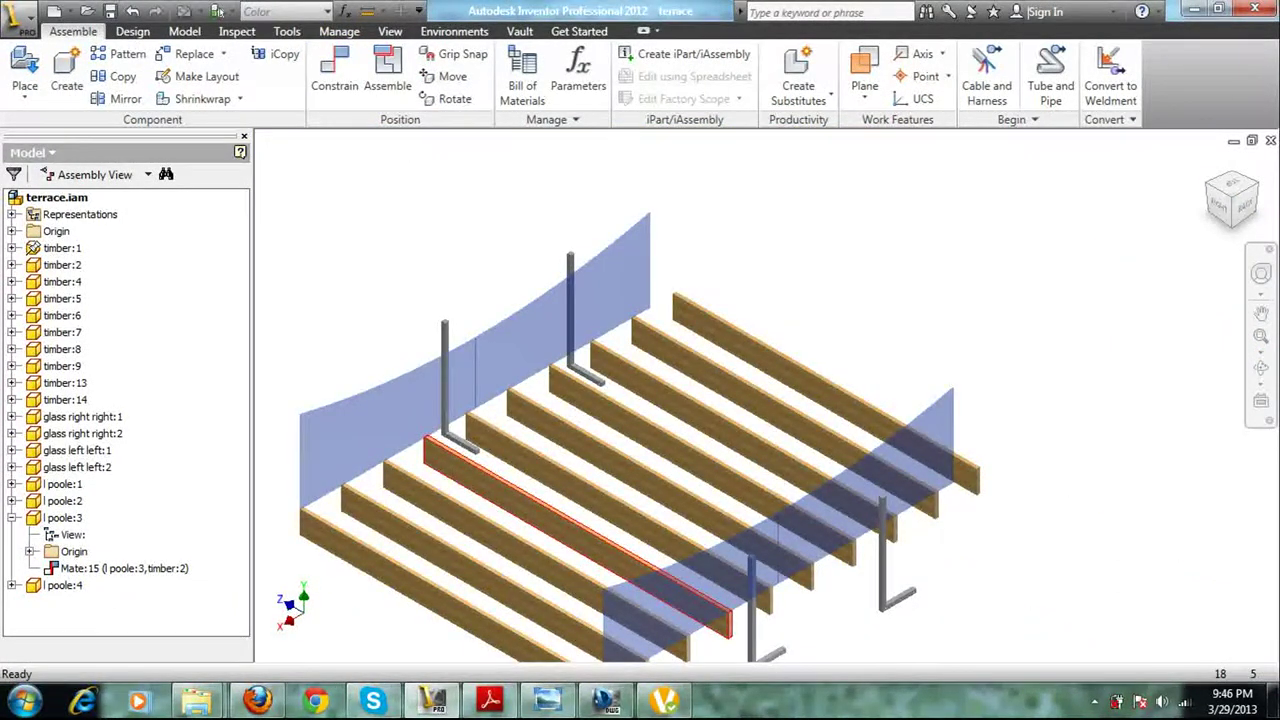
drag(447, 443, 407, 487)
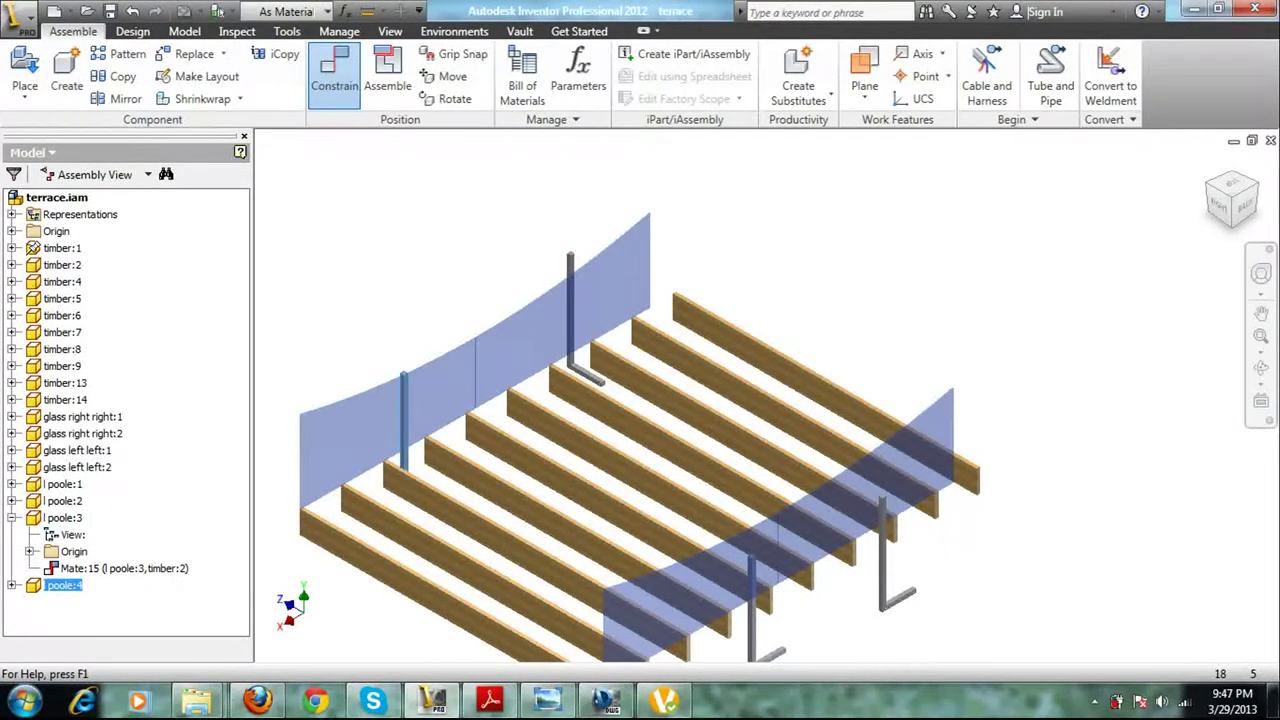
Mate l poole:2's drilled face to timber:2's side face with 0 mm offset and move the post up to the near glass balustrade
click(334, 72)
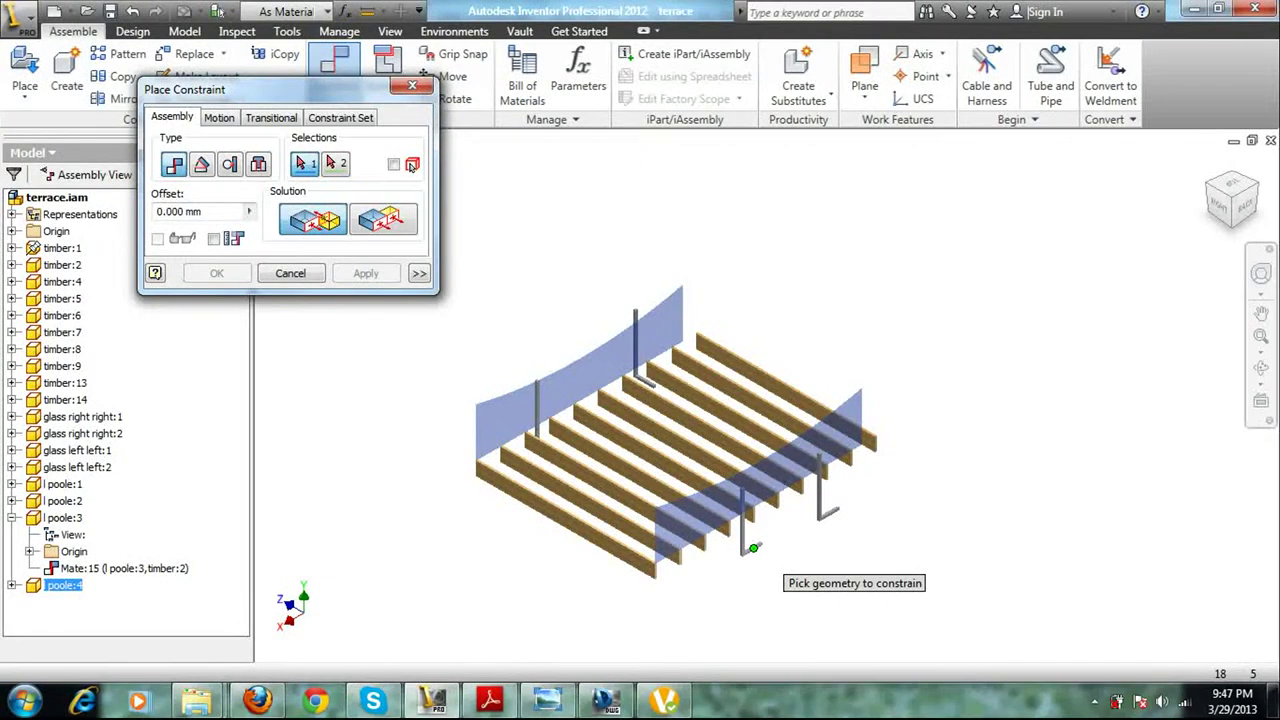
scroll(790, 505, up, 3)
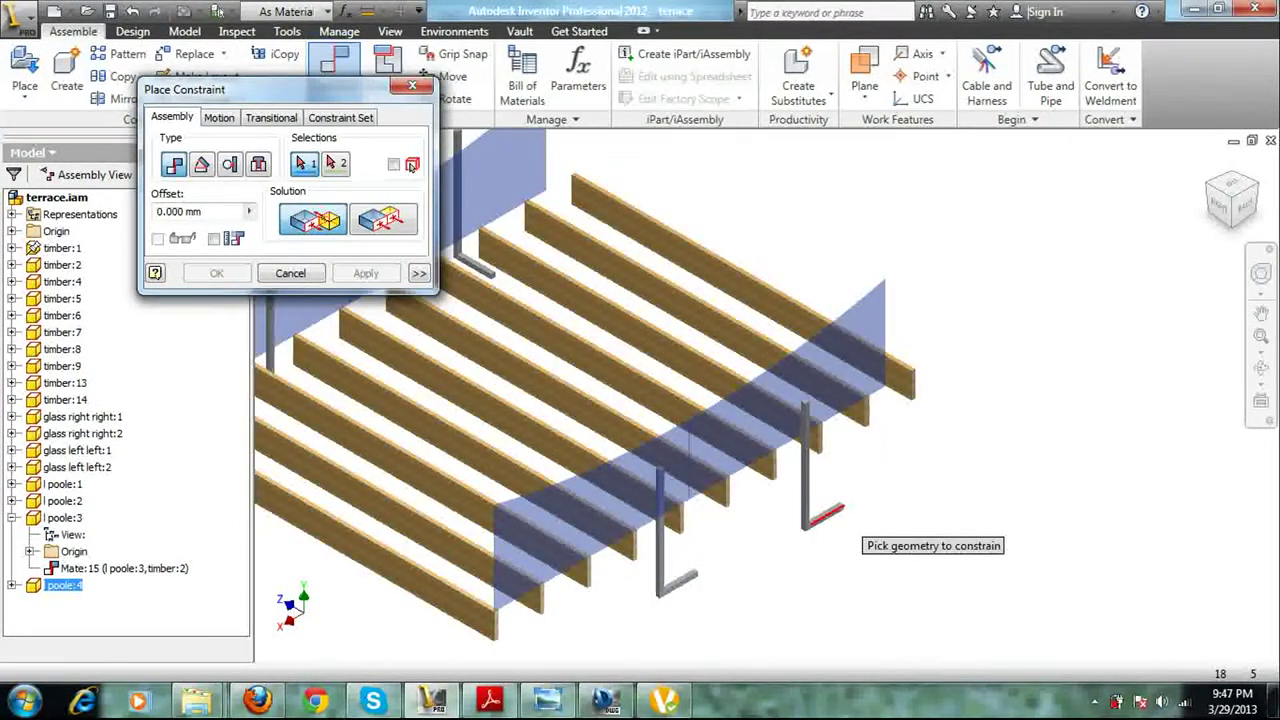
scroll(840, 512, up, 5)
click(882, 547)
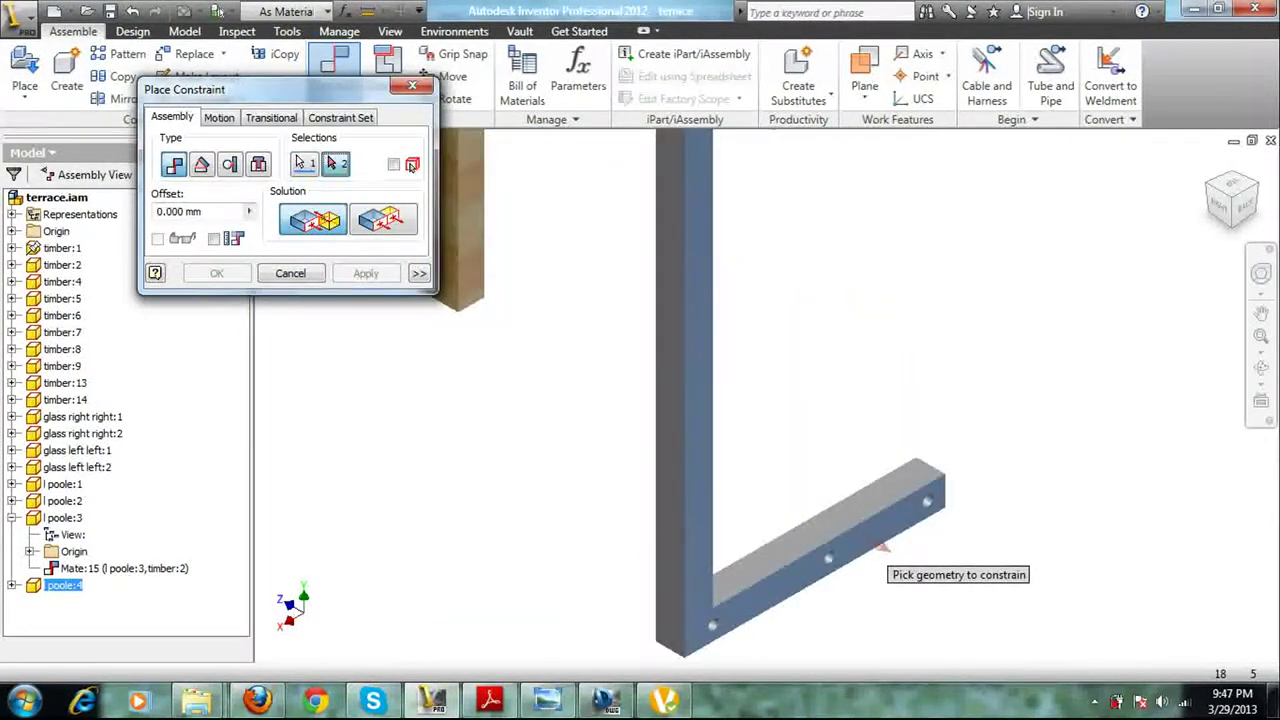
scroll(880, 546, down, 5)
click(778, 342)
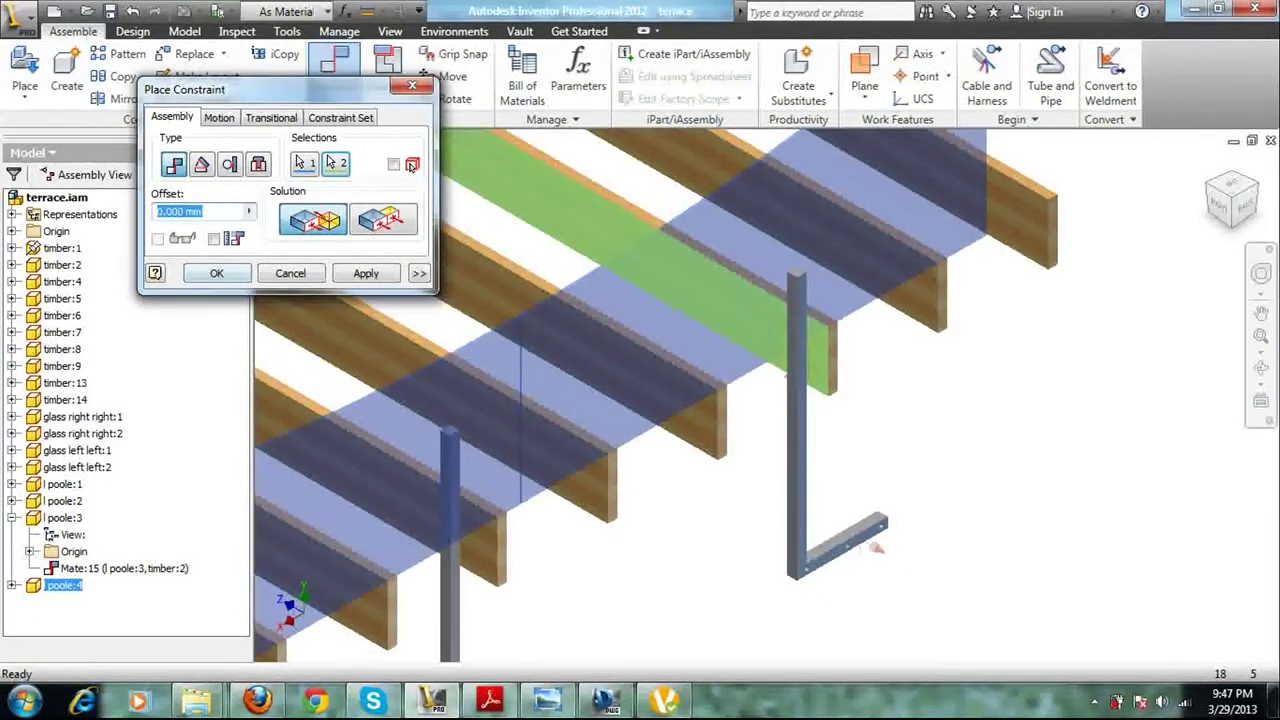
key(Return)
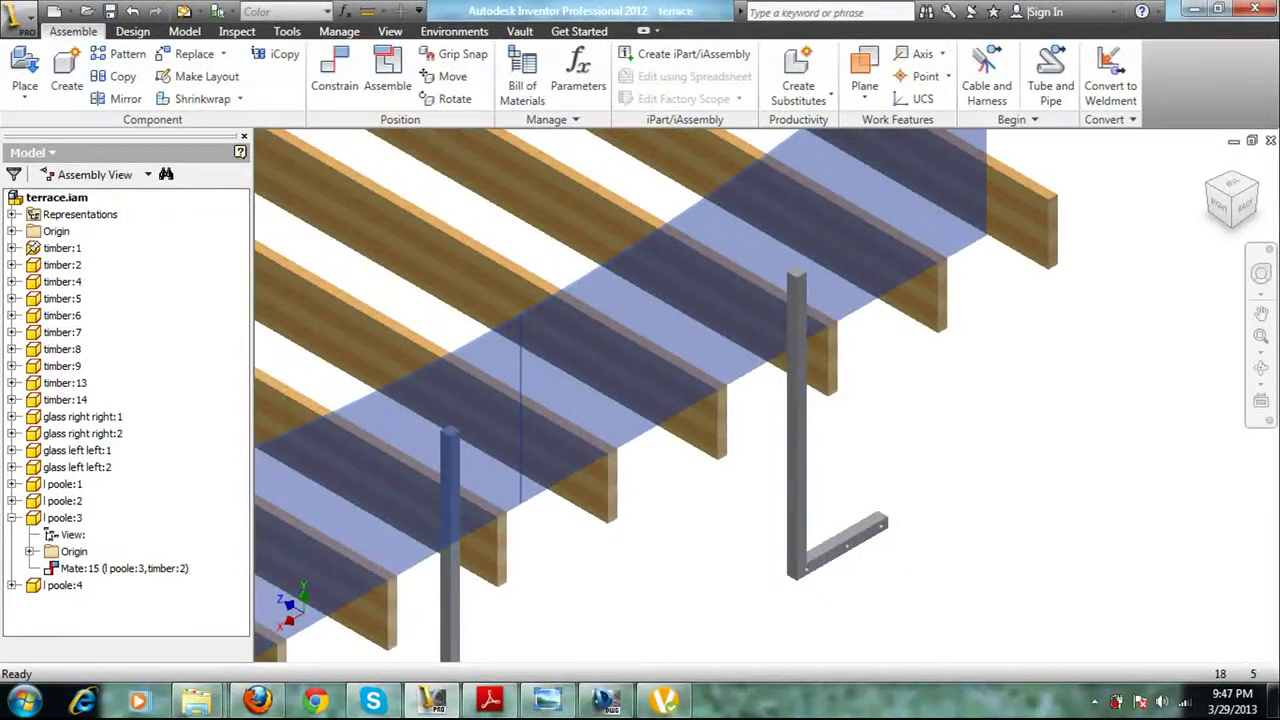
drag(797, 430, 982, 370)
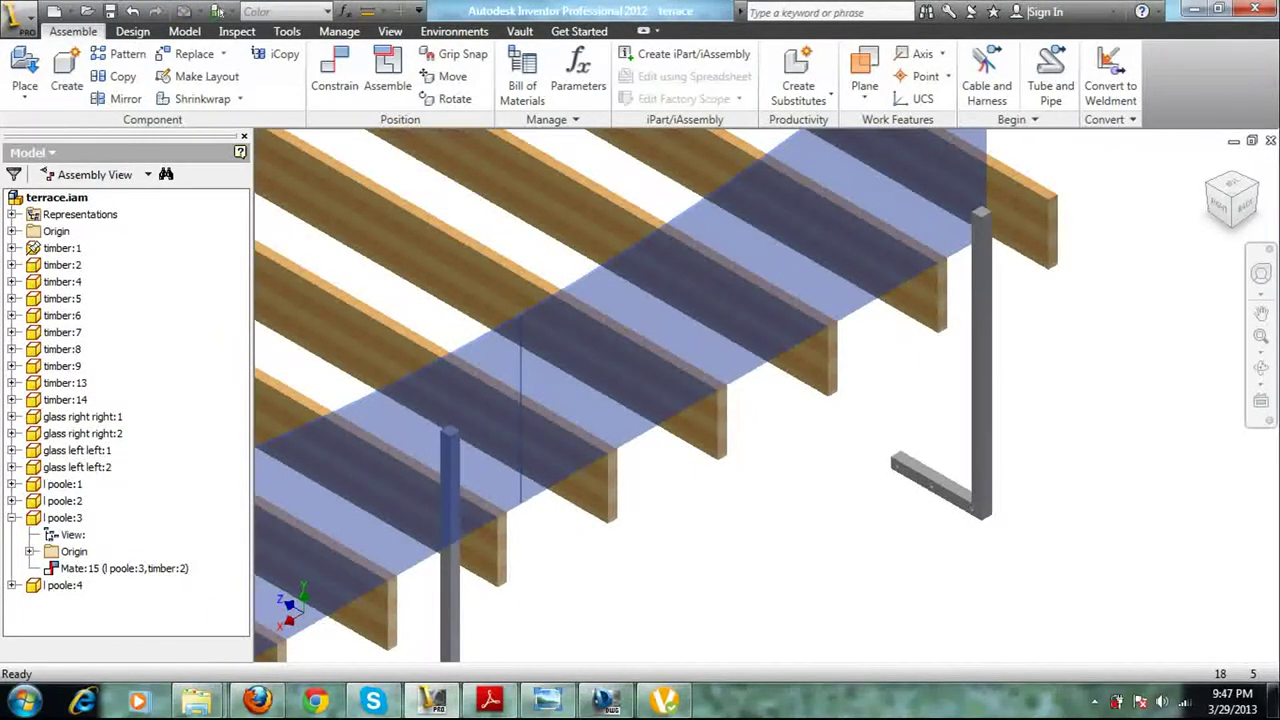
drag(975, 505, 818, 372)
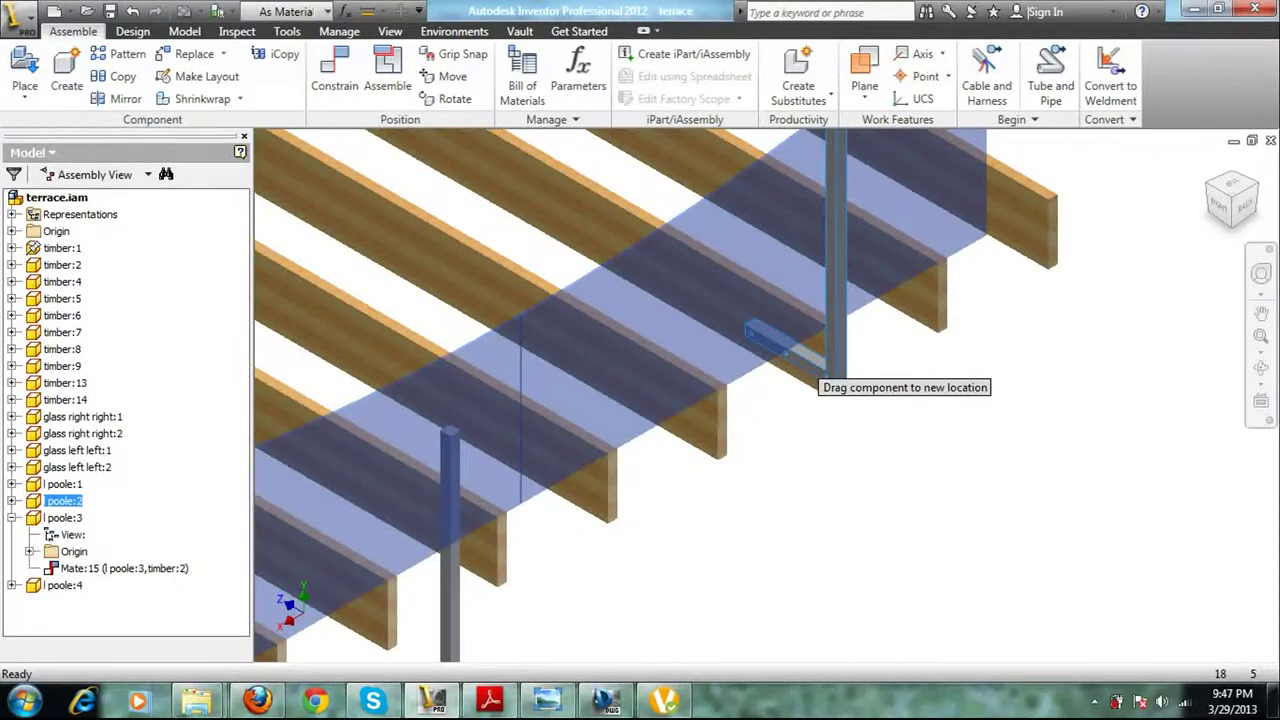
scroll(818, 372, up, 2)
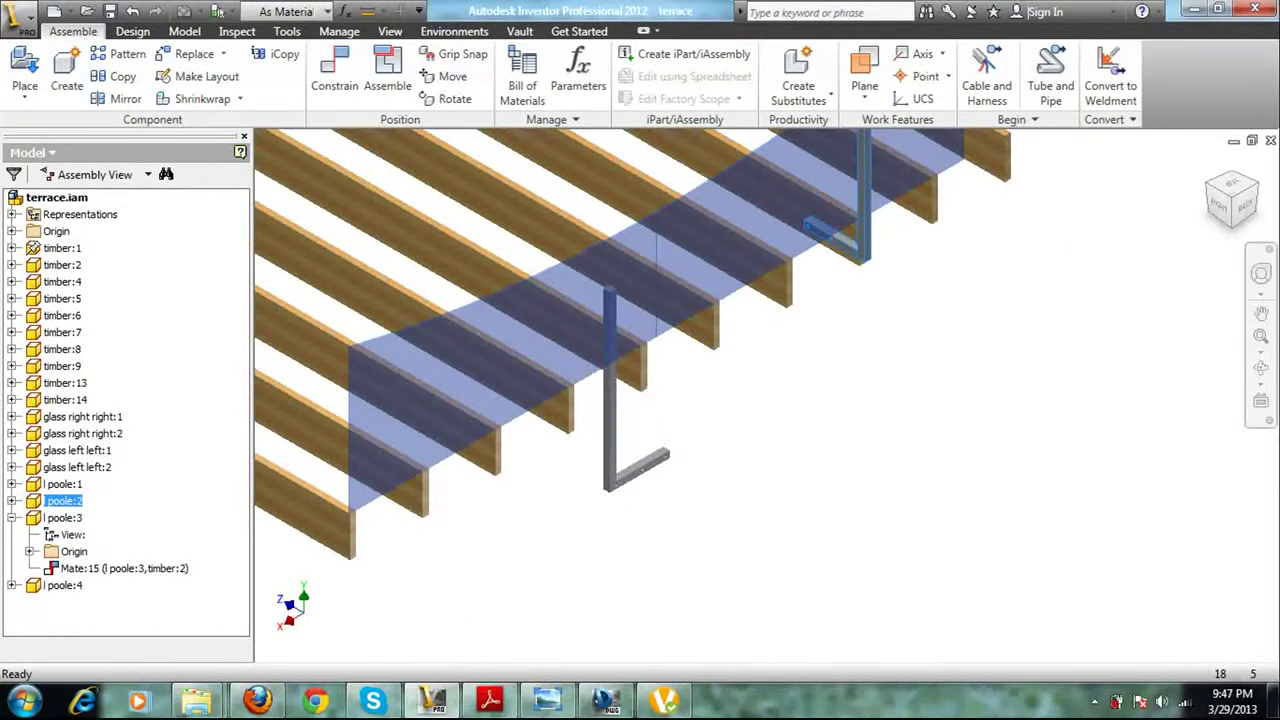
click(1256, 184)
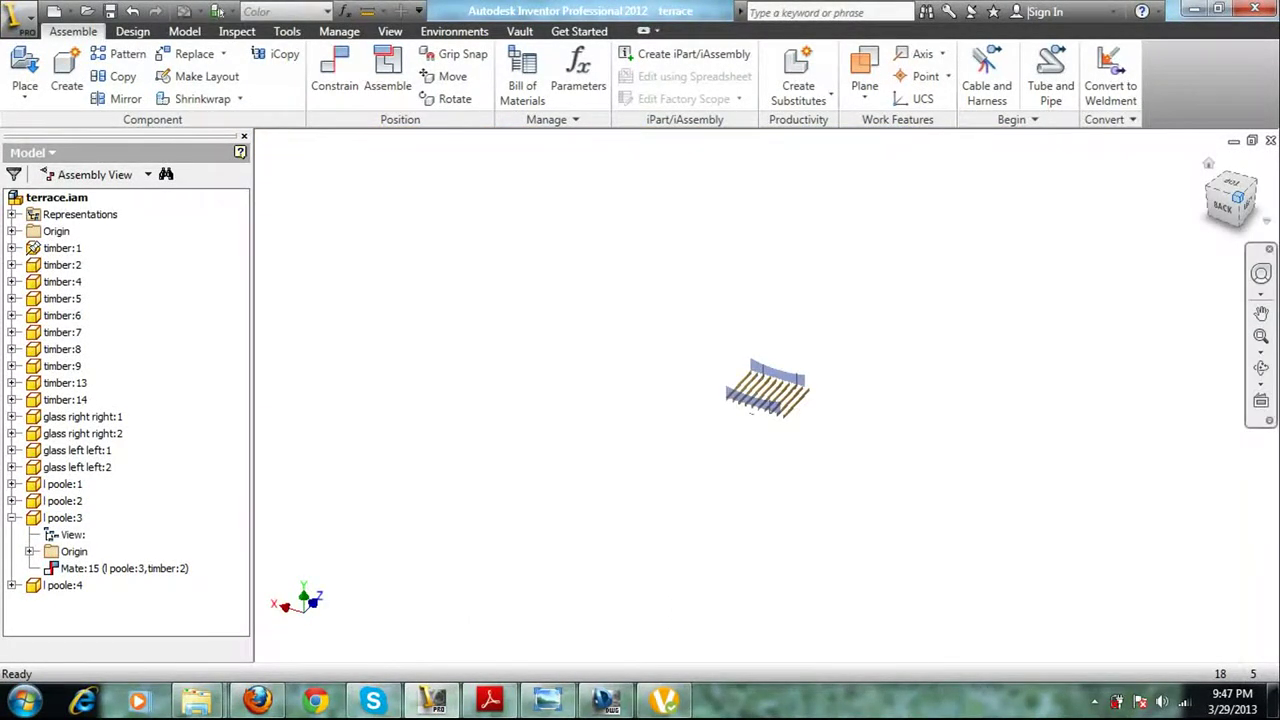
click(1256, 185)
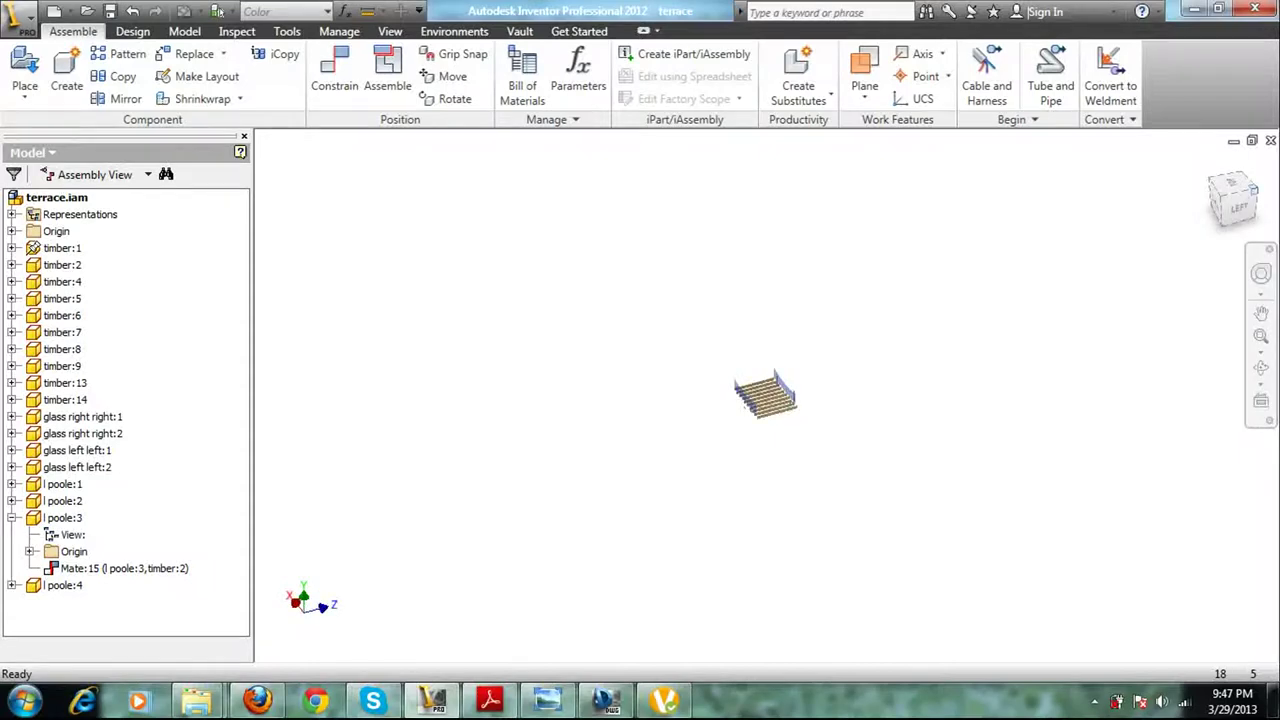
scroll(775, 284, down, 3)
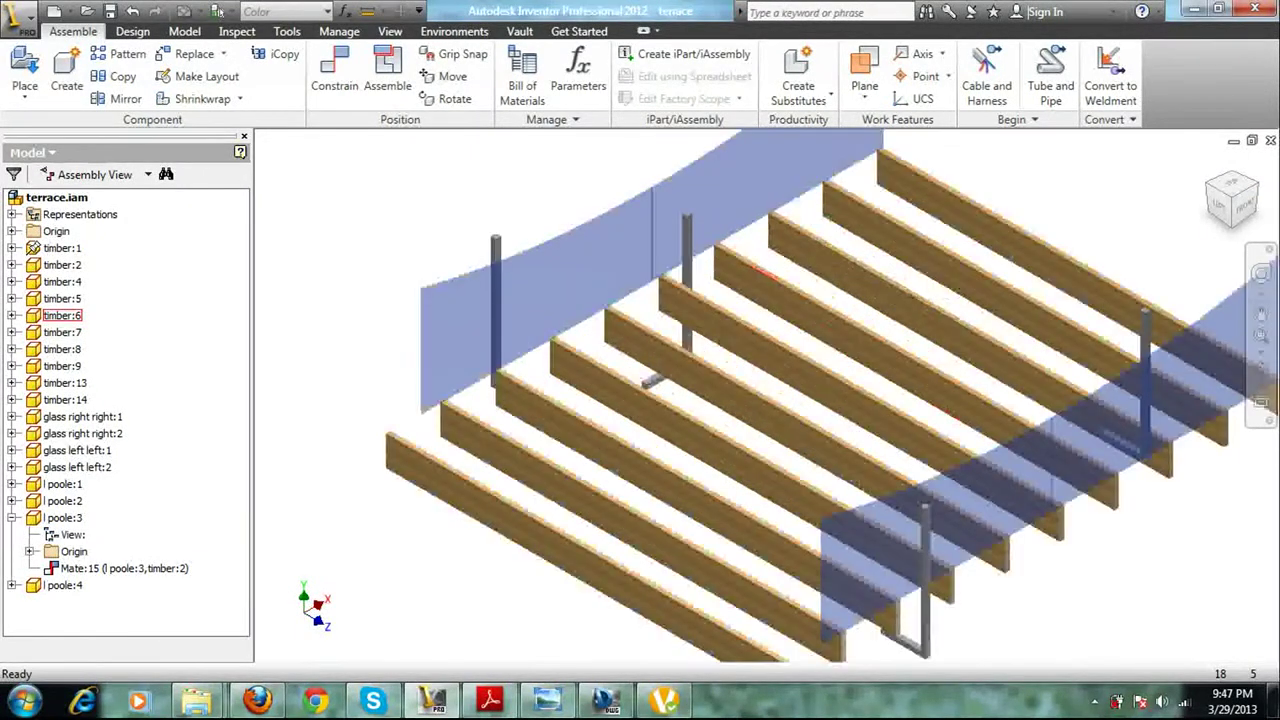
key(c)
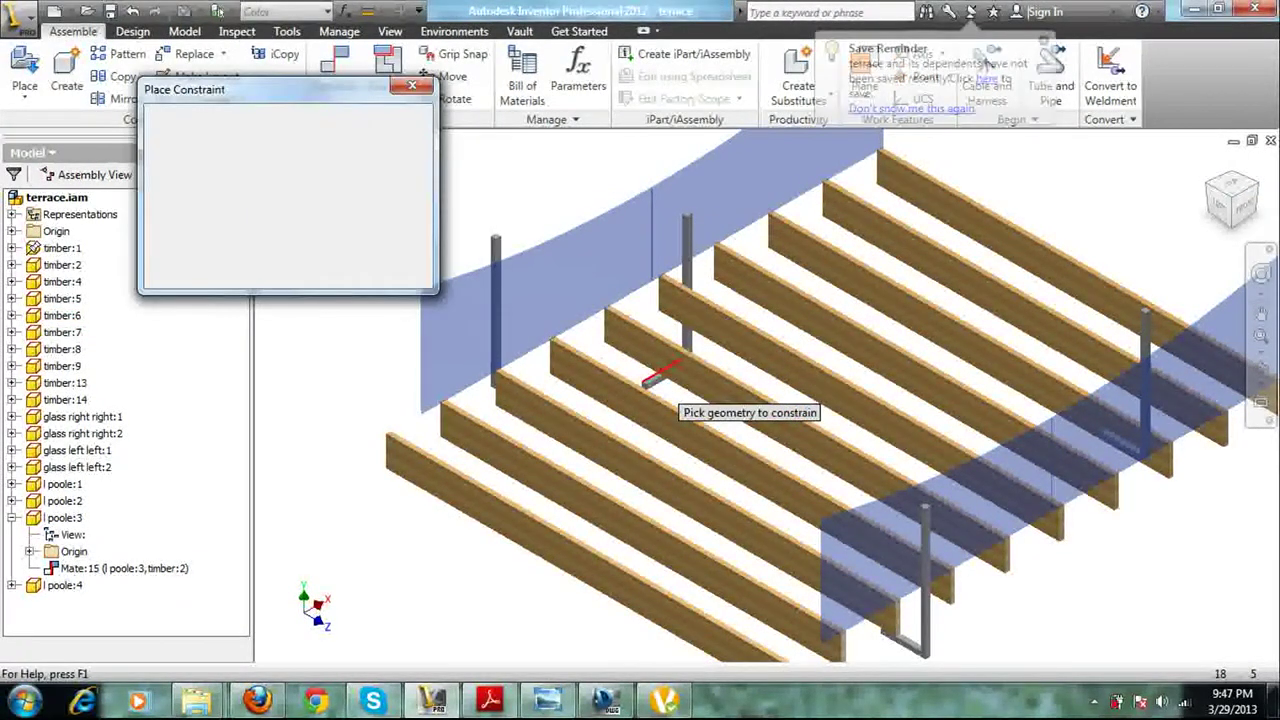
scroll(650, 380, up, 2)
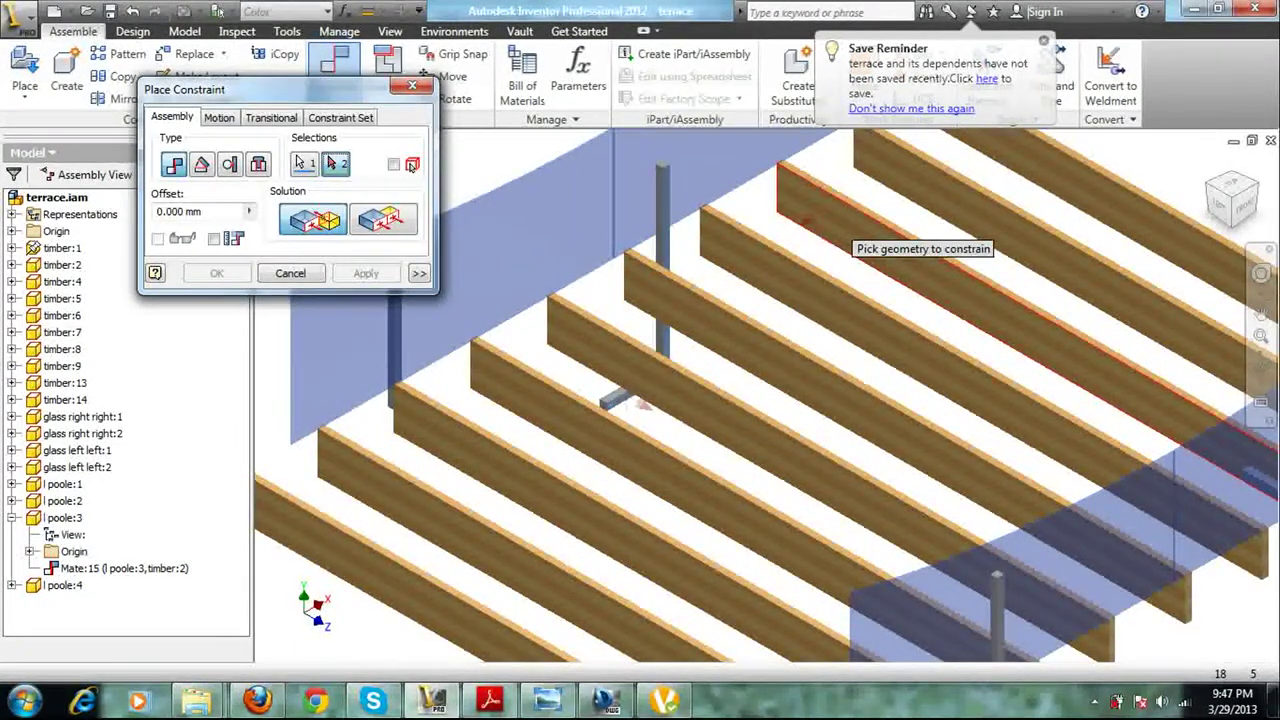
key(Escape)
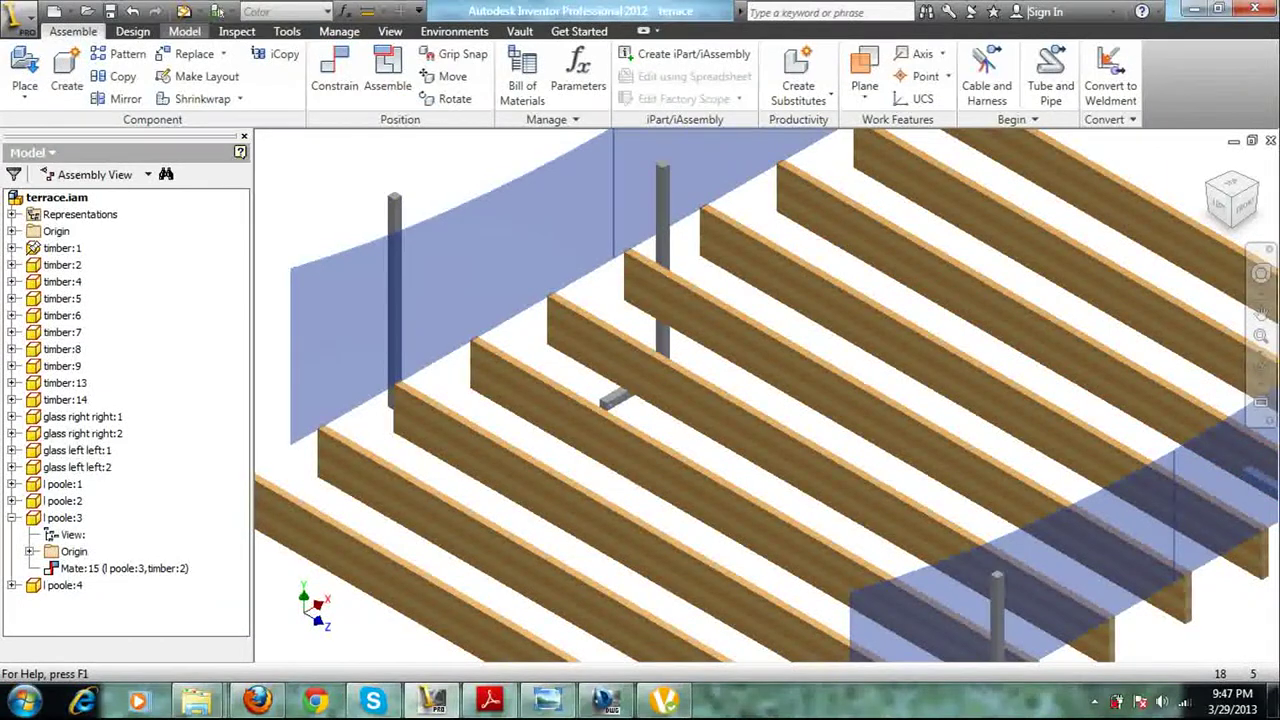
Undo the last change to l poole:1 and move the post up beside the end of timber:1 at the far glass balustrade
click(132, 11)
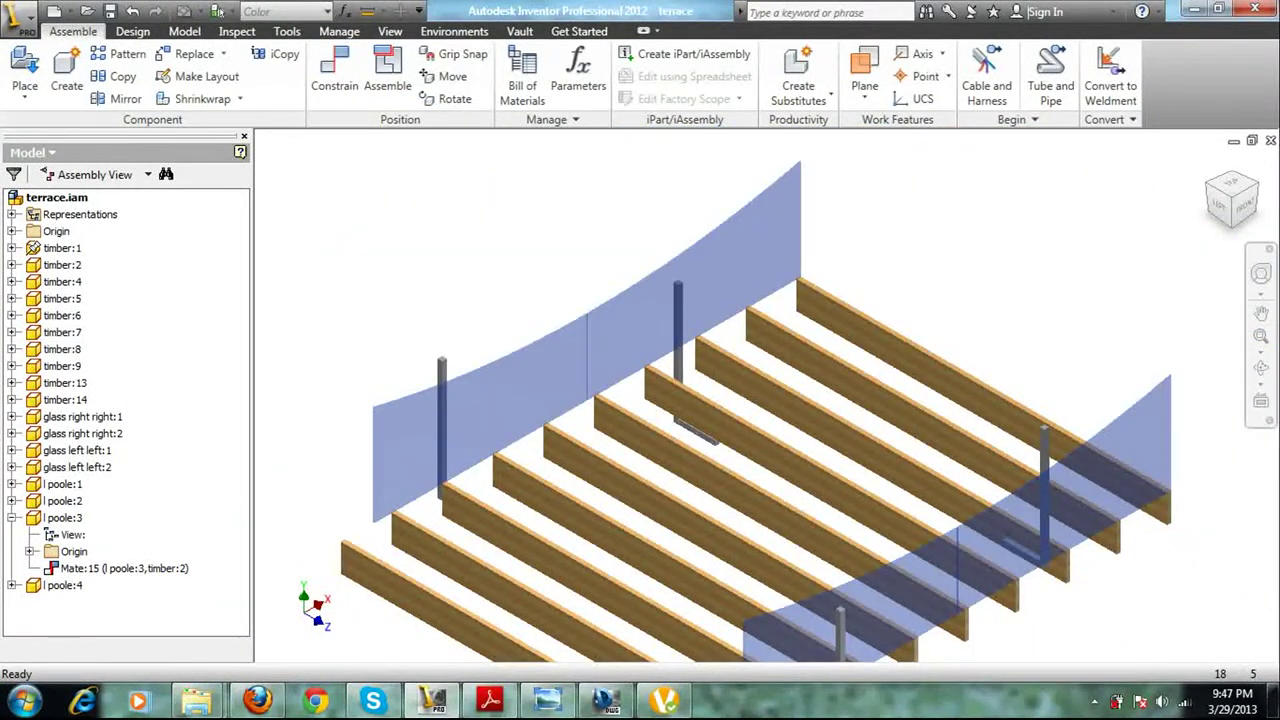
drag(713, 439, 726, 378)
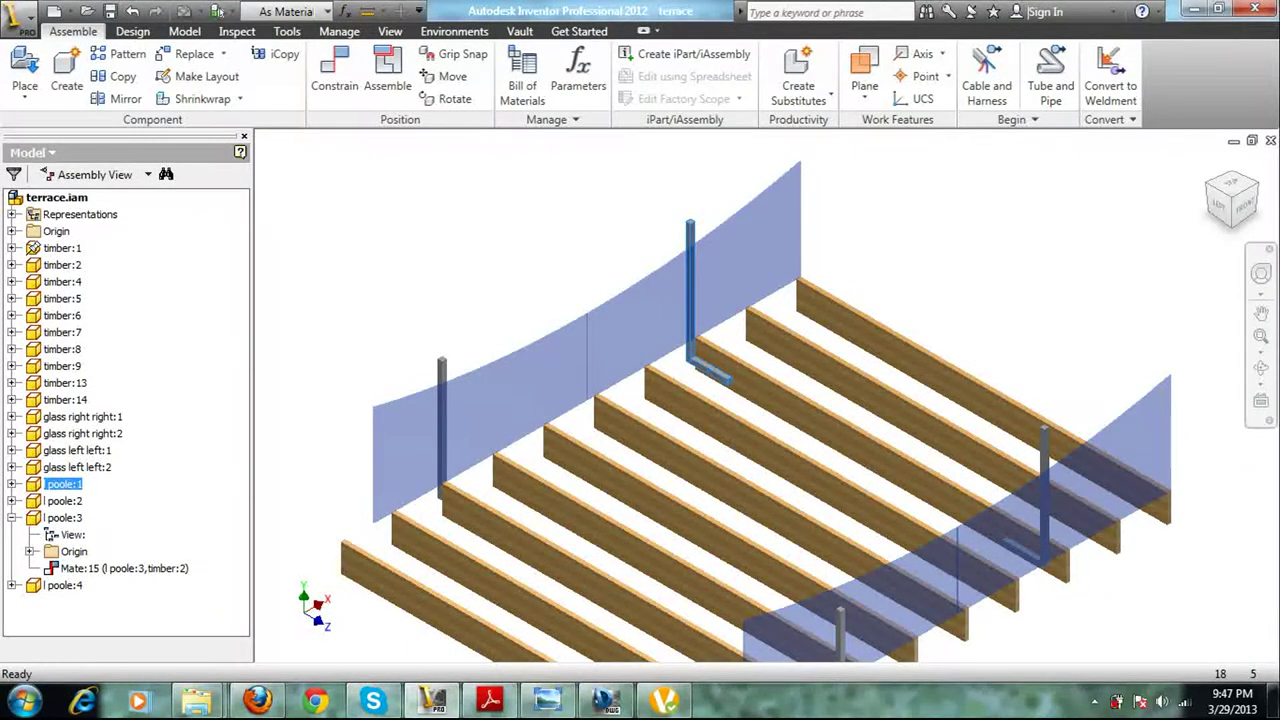
Add a flush constraint from the top face of l poole:1's drilled leg to timber:1's top face with a -150 mm offset and update the assembly
key(c)
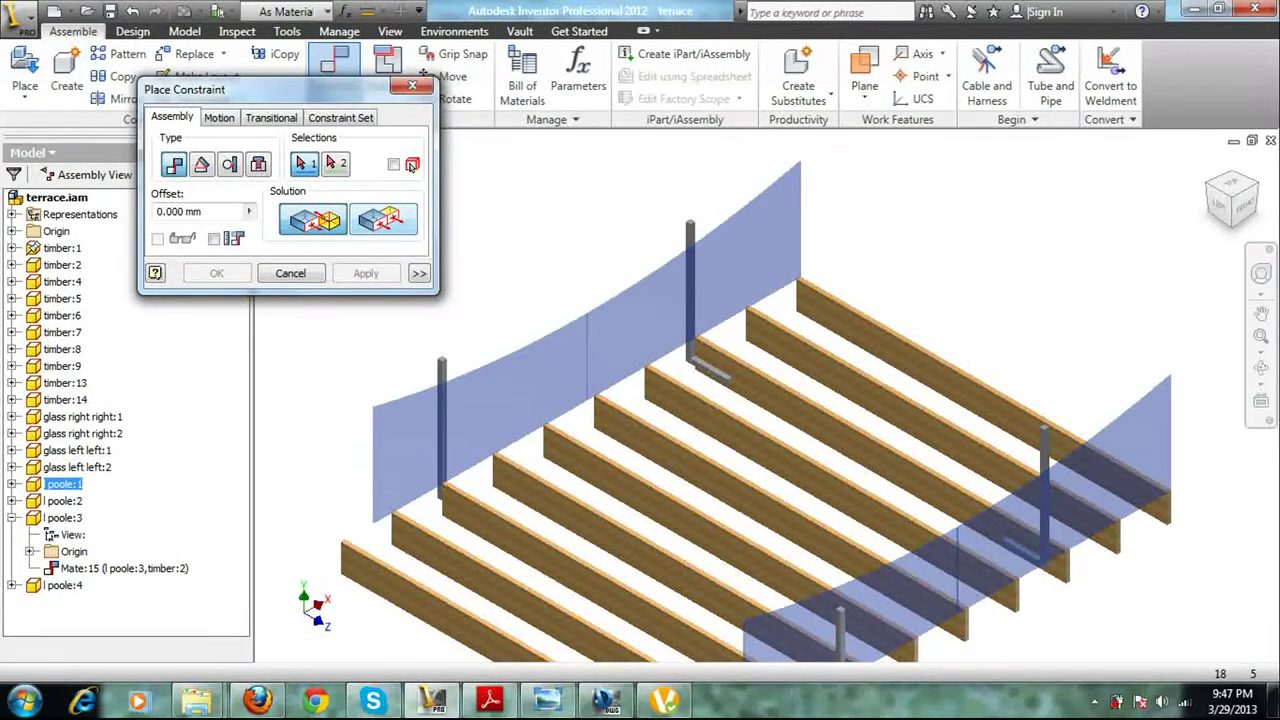
click(383, 219)
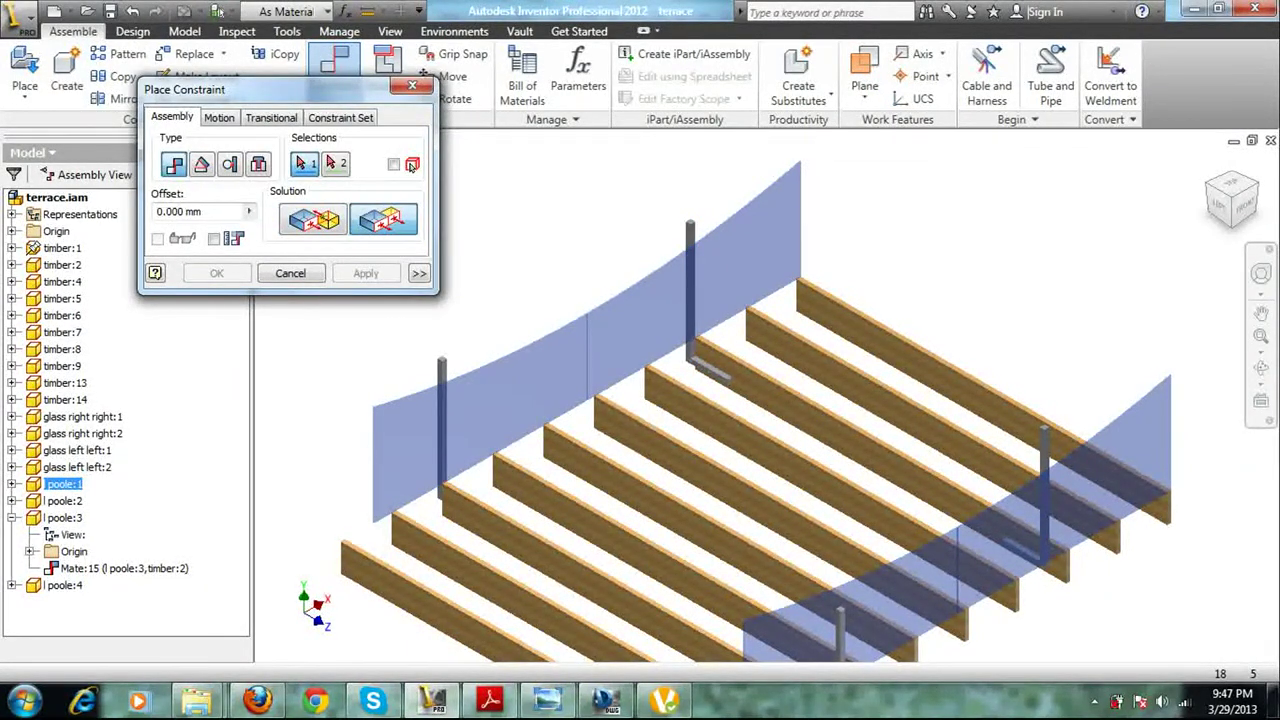
scroll(724, 352, down, 7)
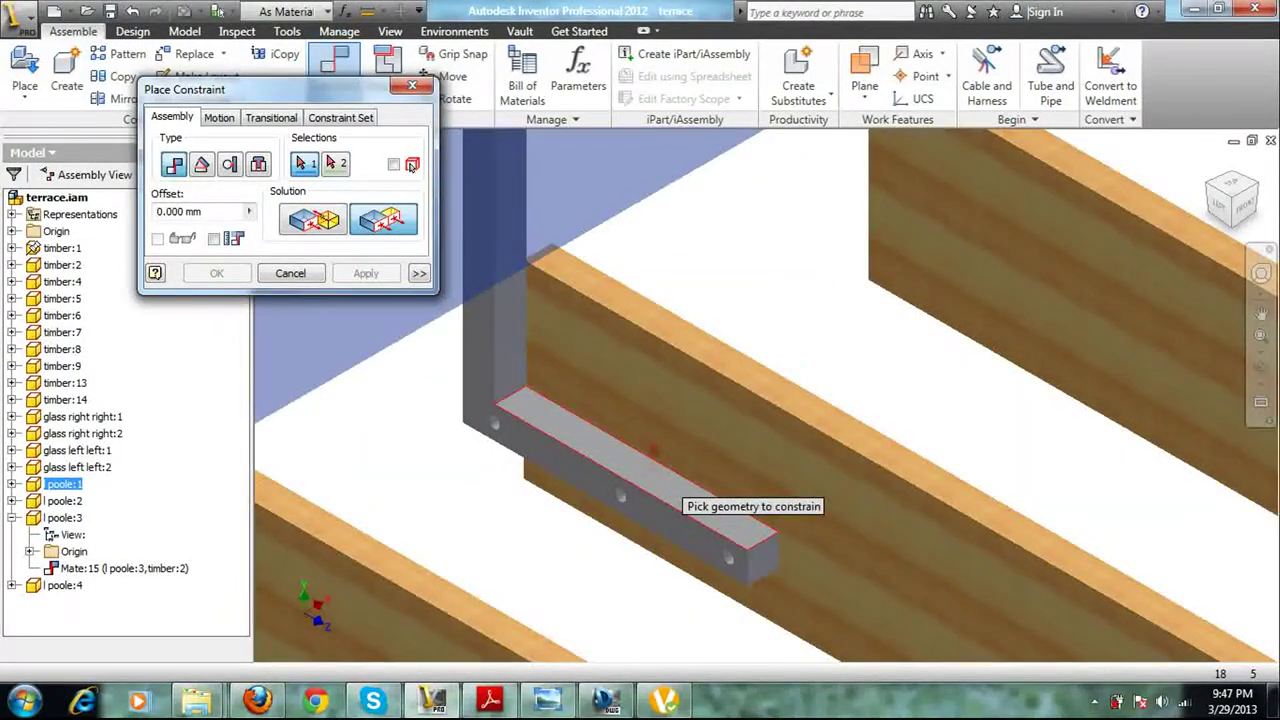
click(658, 478)
click(699, 341)
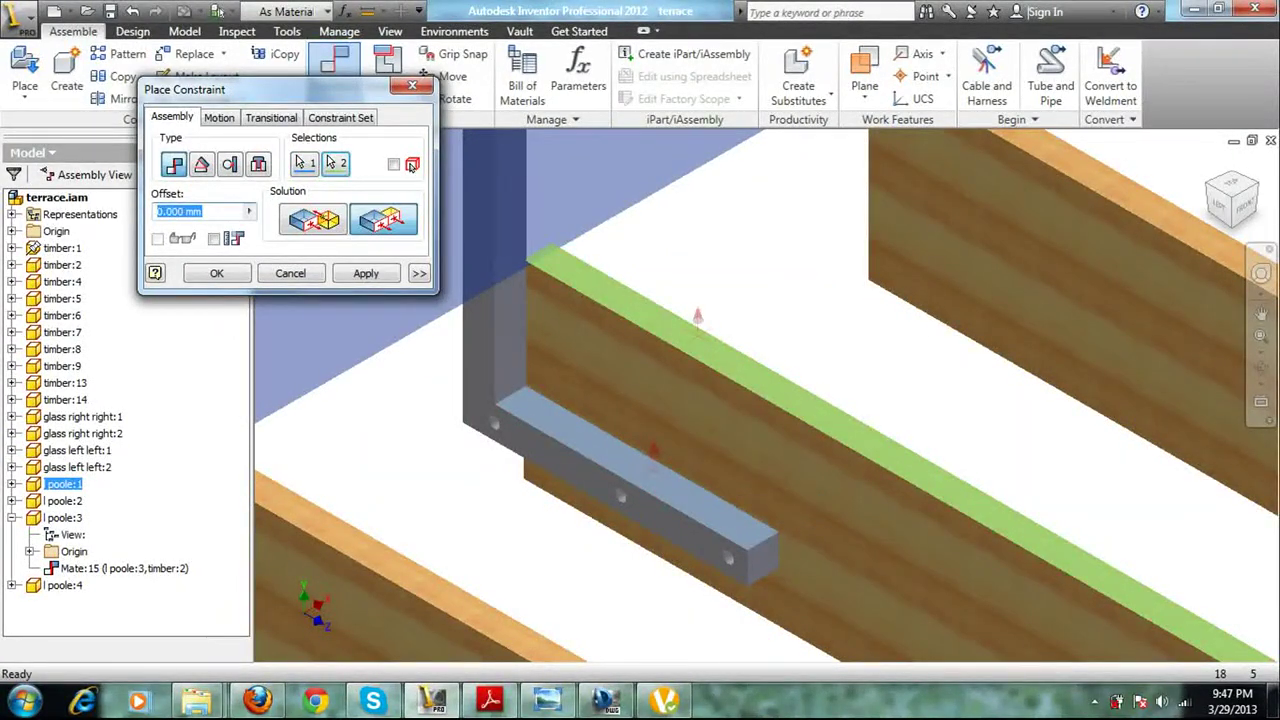
text(-150)
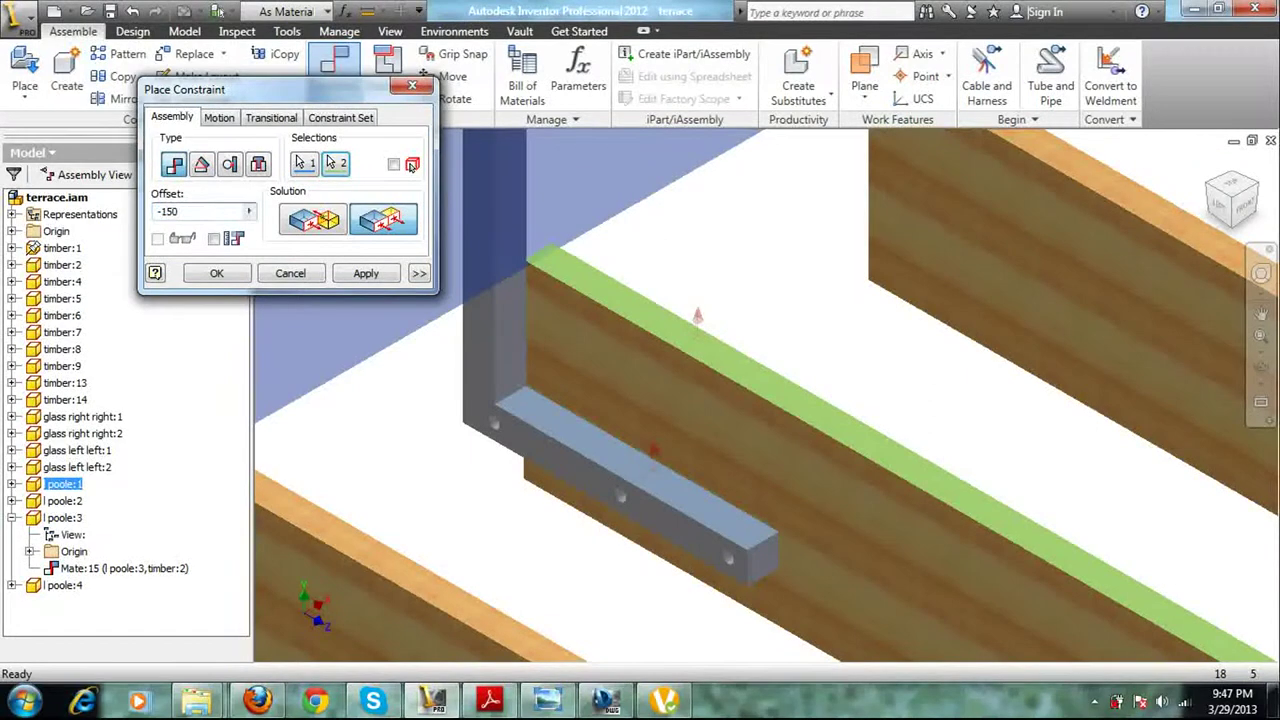
key(Return)
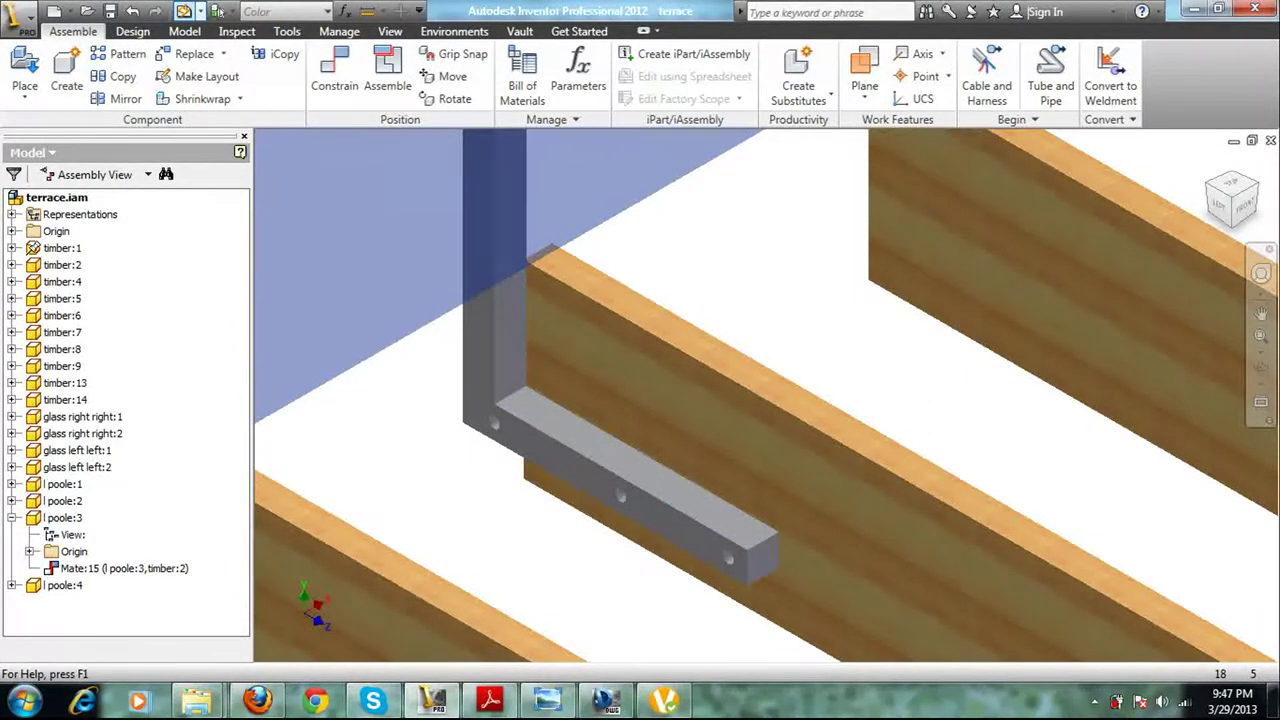
click(185, 11)
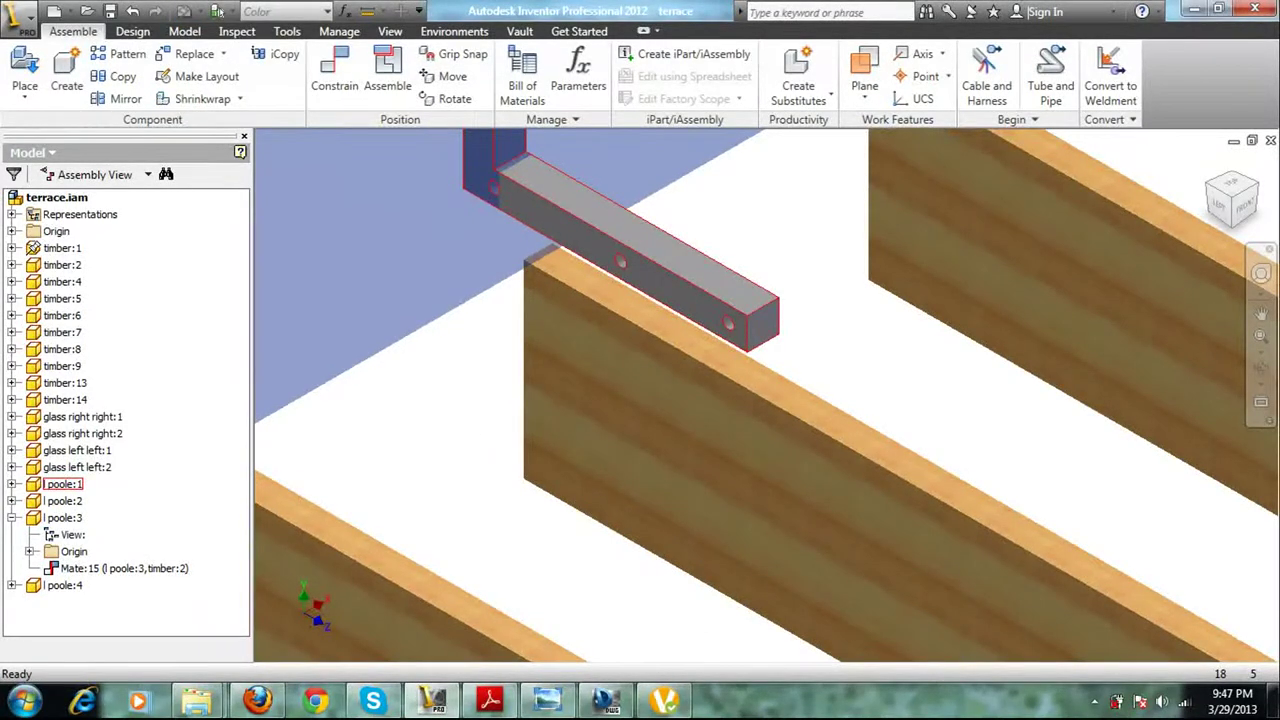
Edit the flush constraint between l poole:1 and timber:1 and set its offset to 150 mm
click(63, 484)
click(12, 484)
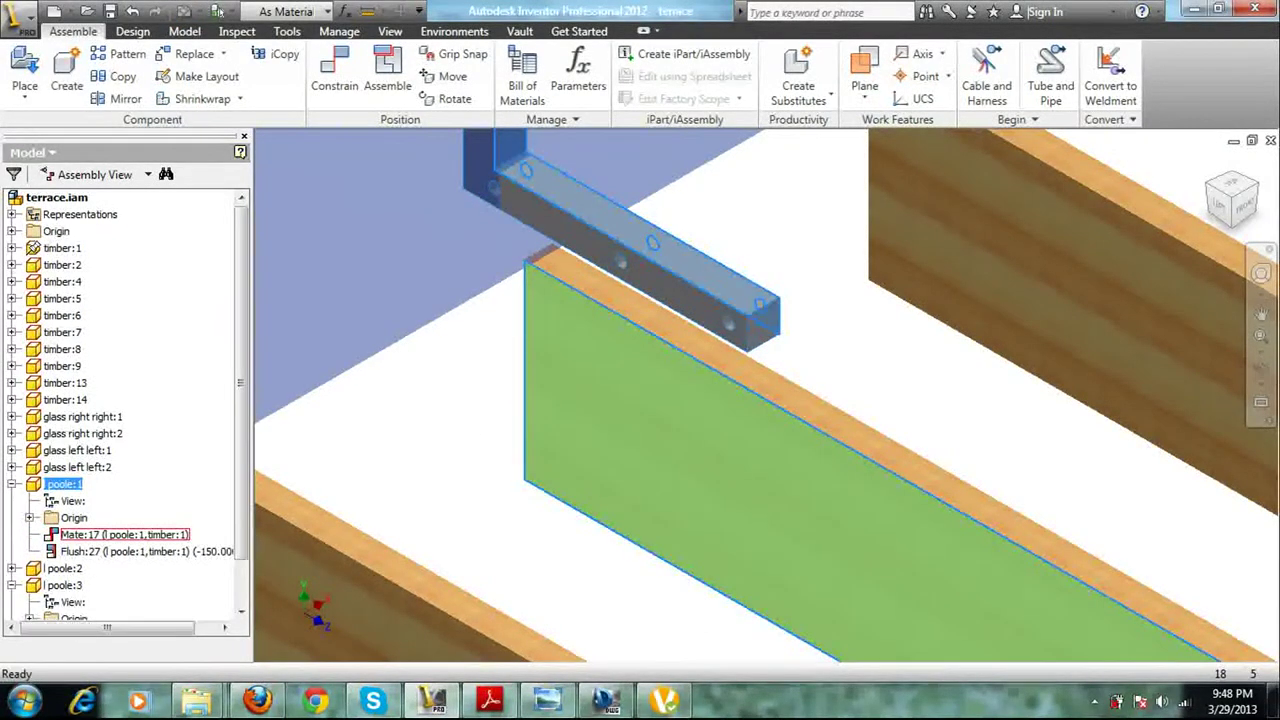
right_click(80, 551)
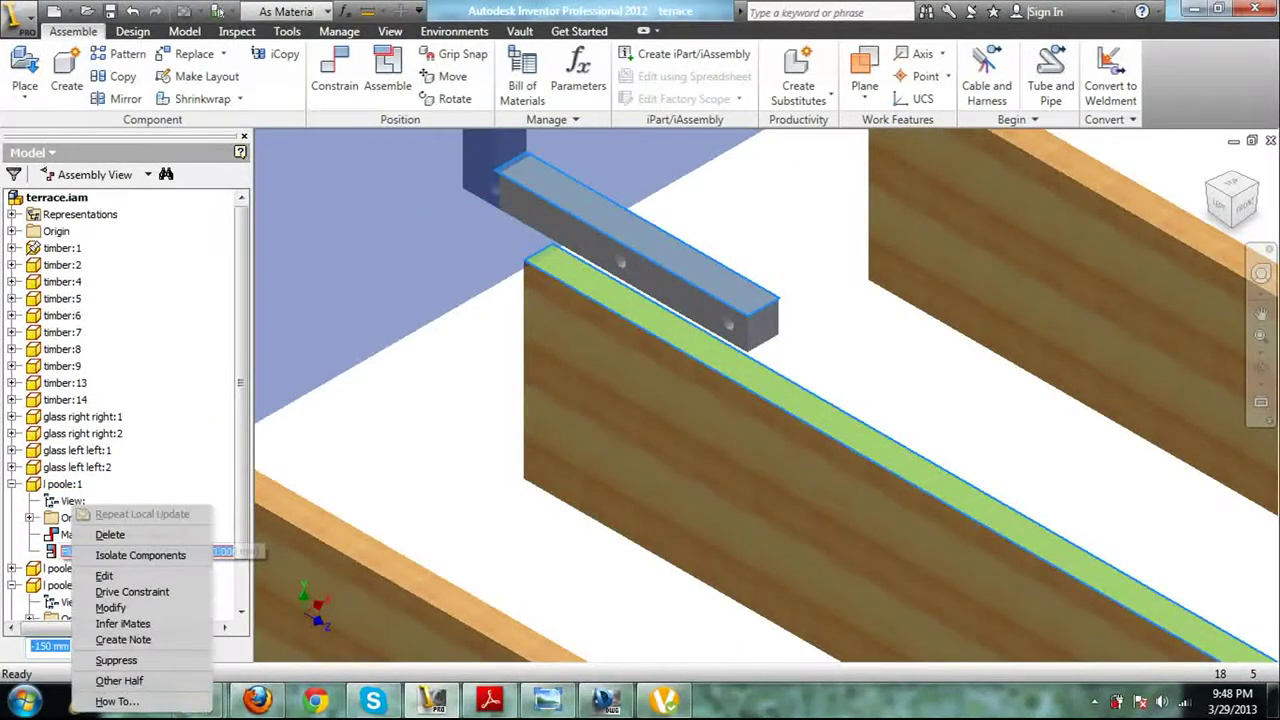
click(104, 576)
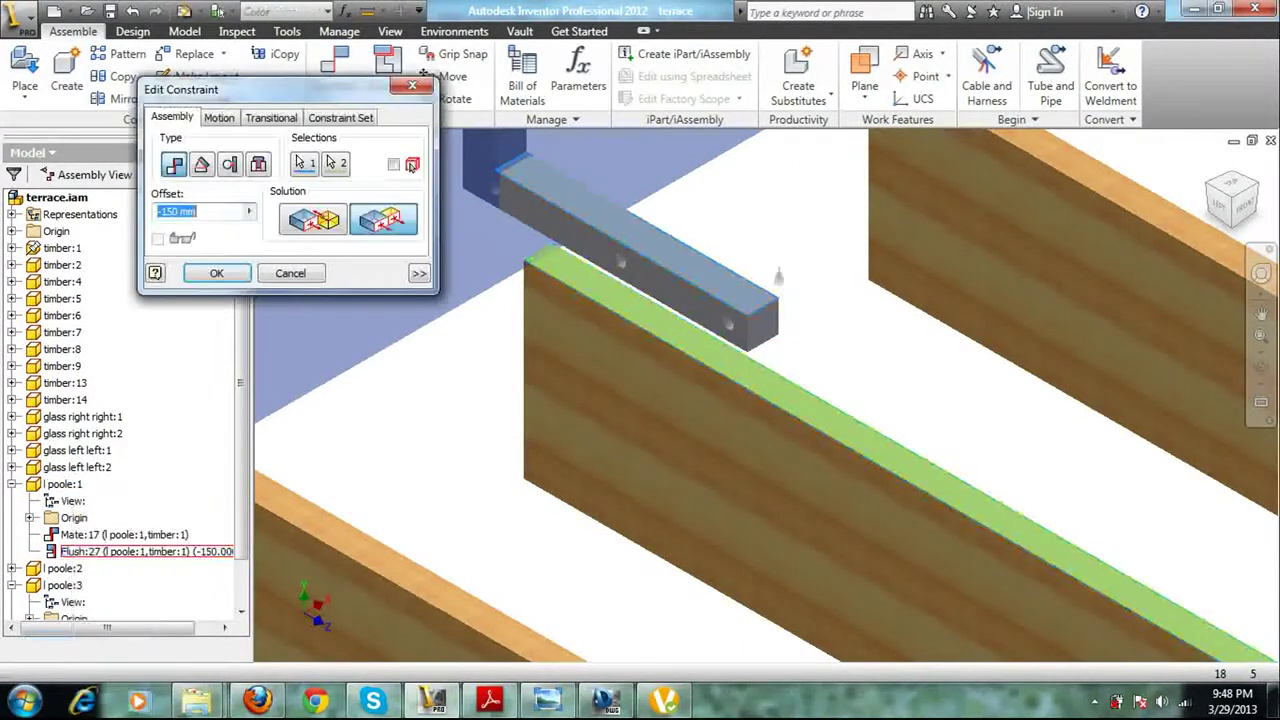
text(15)
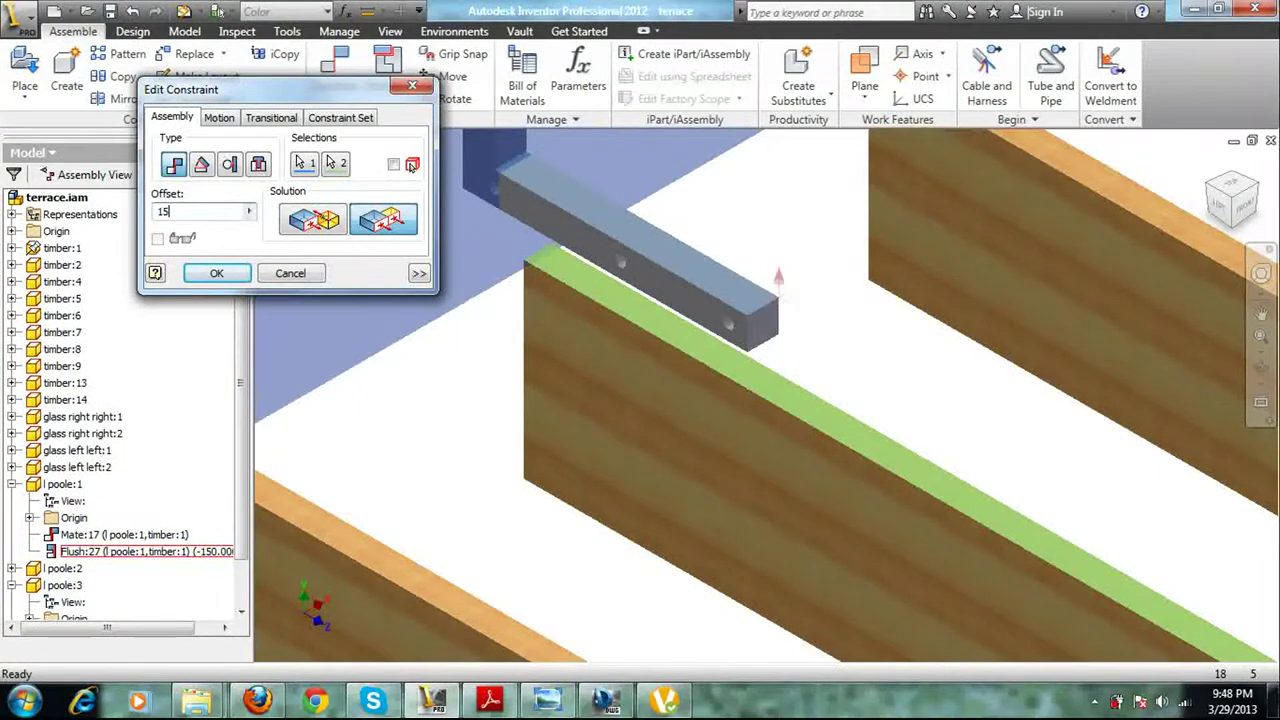
text(0)
key(Return)
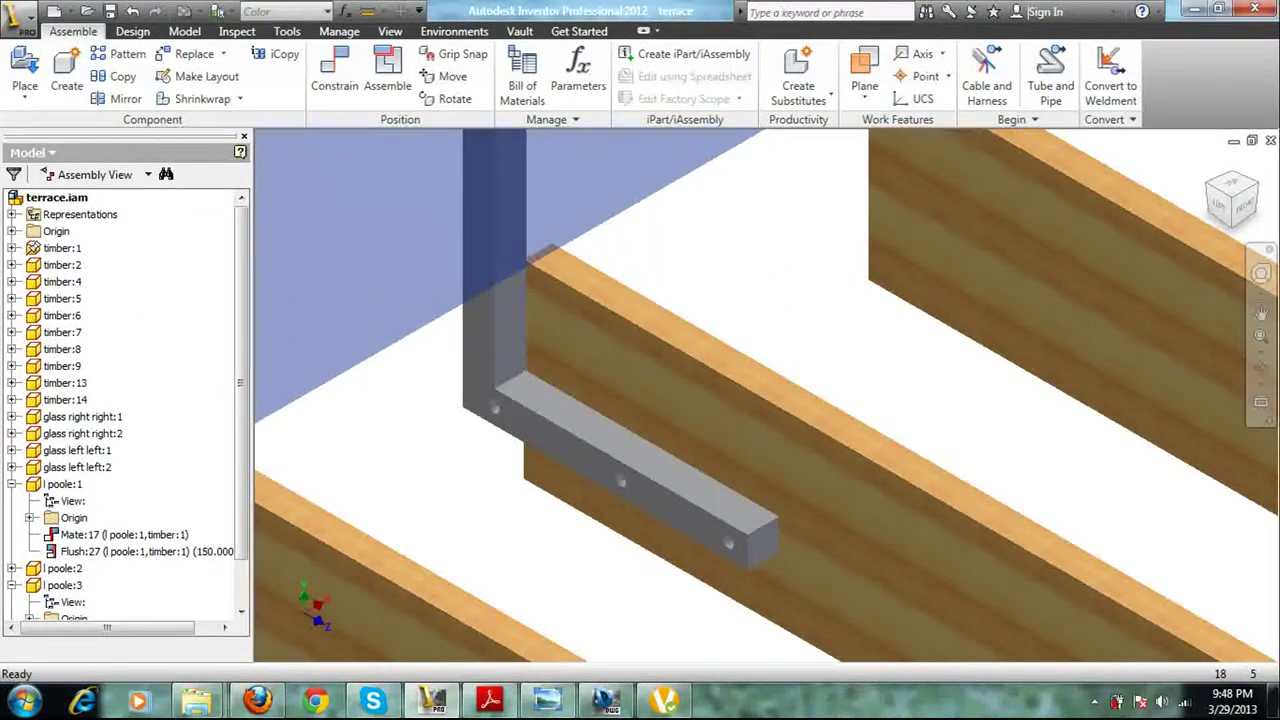
Add a flush constraint from timber:1's top face to the top face of l poole:4's drilled leg with a 150 mm offset
scroll(522, 408, up, 6)
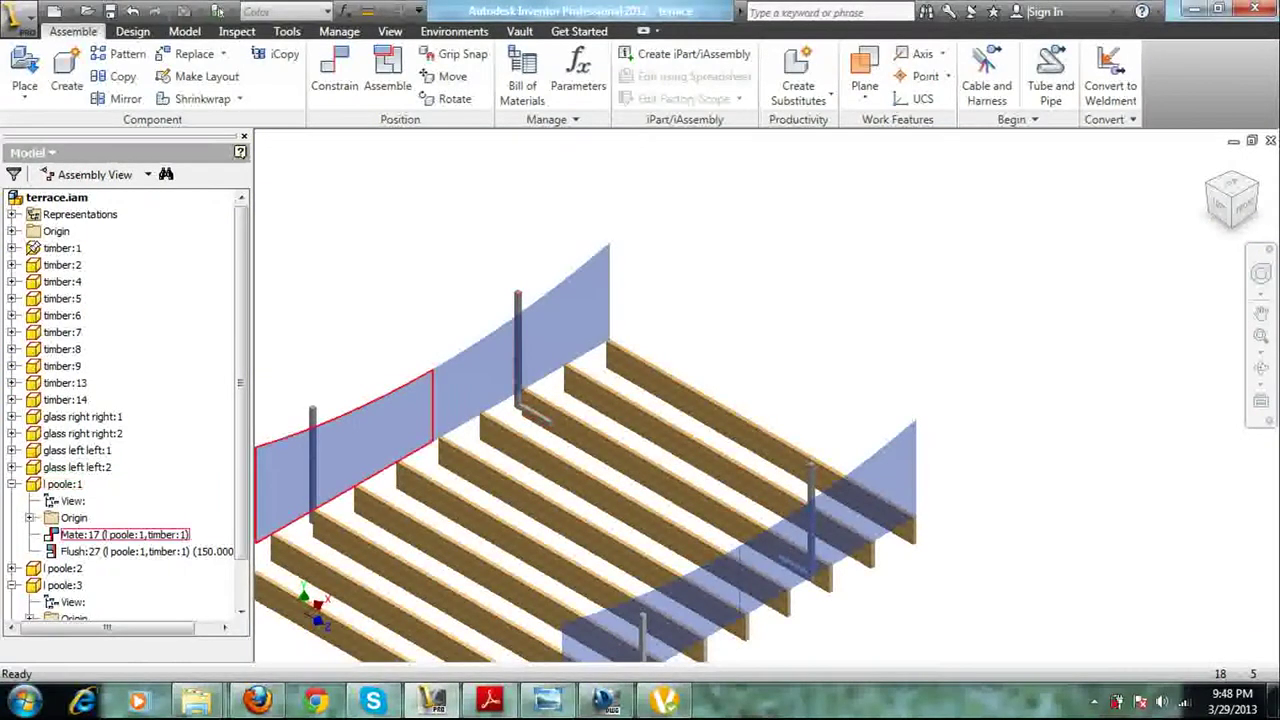
scroll(819, 585, down, 6)
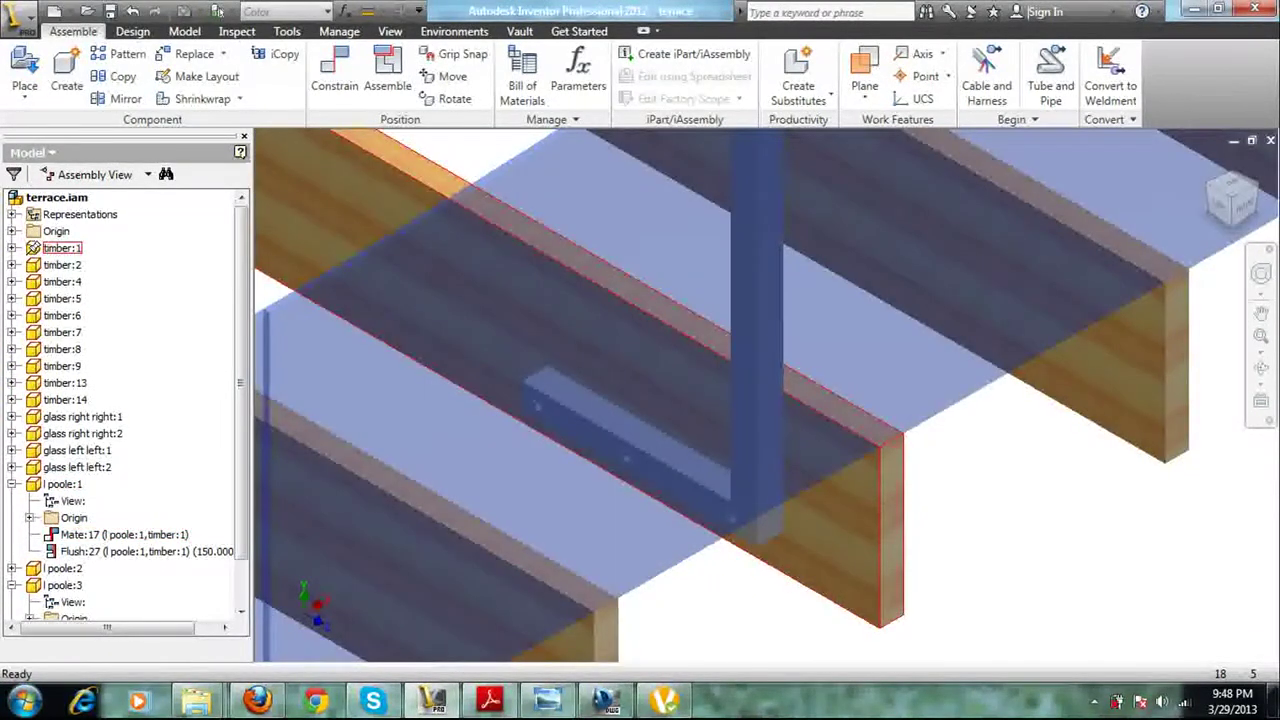
key(F6)
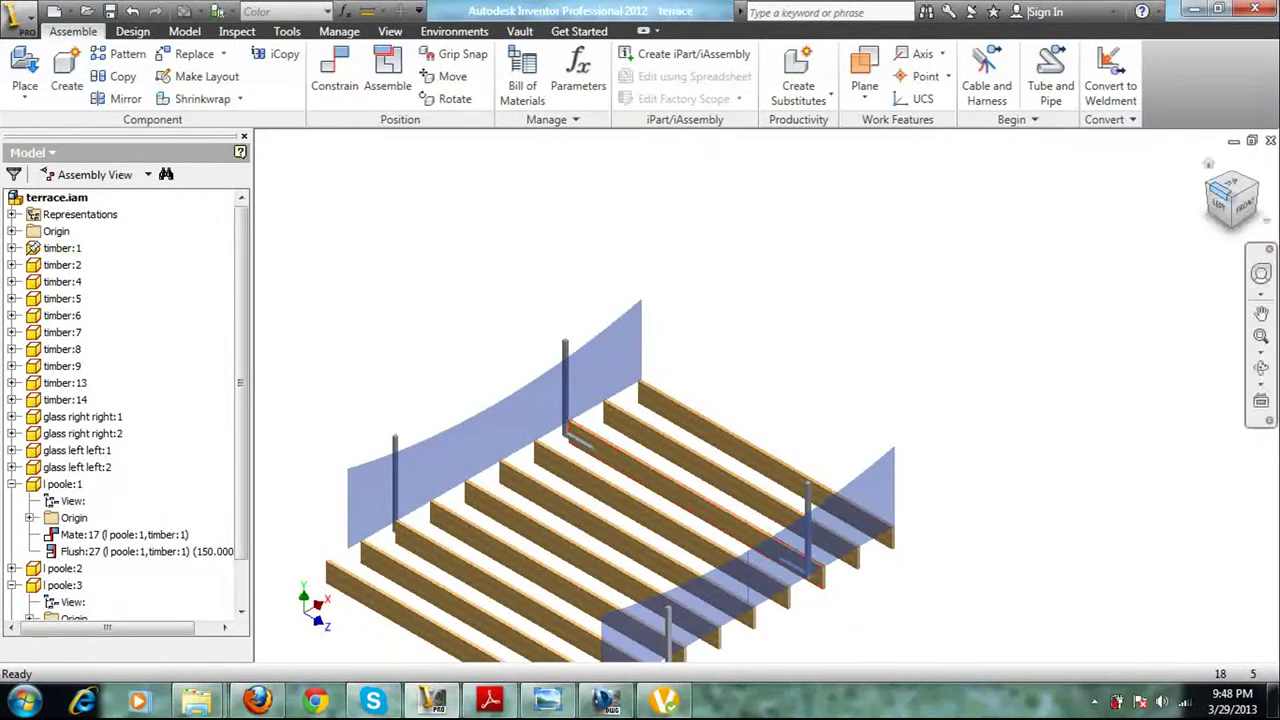
click(1218, 193)
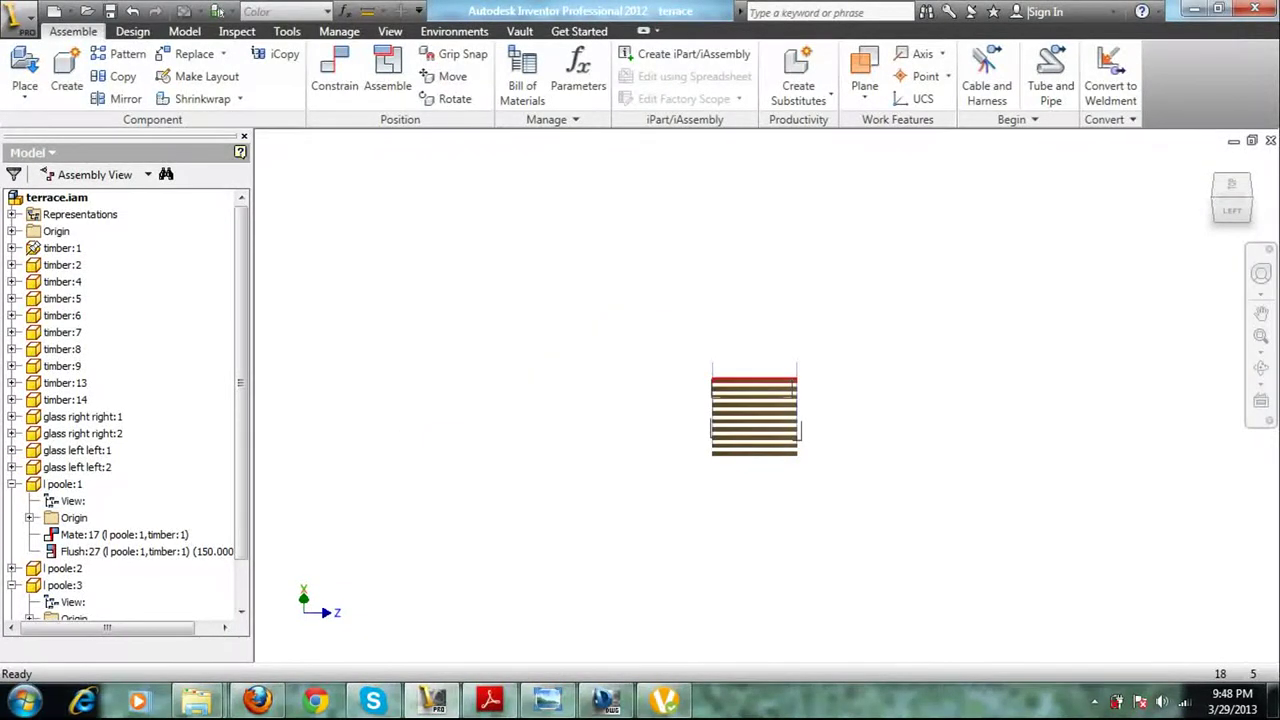
scroll(789, 397, down, 10)
key(c)
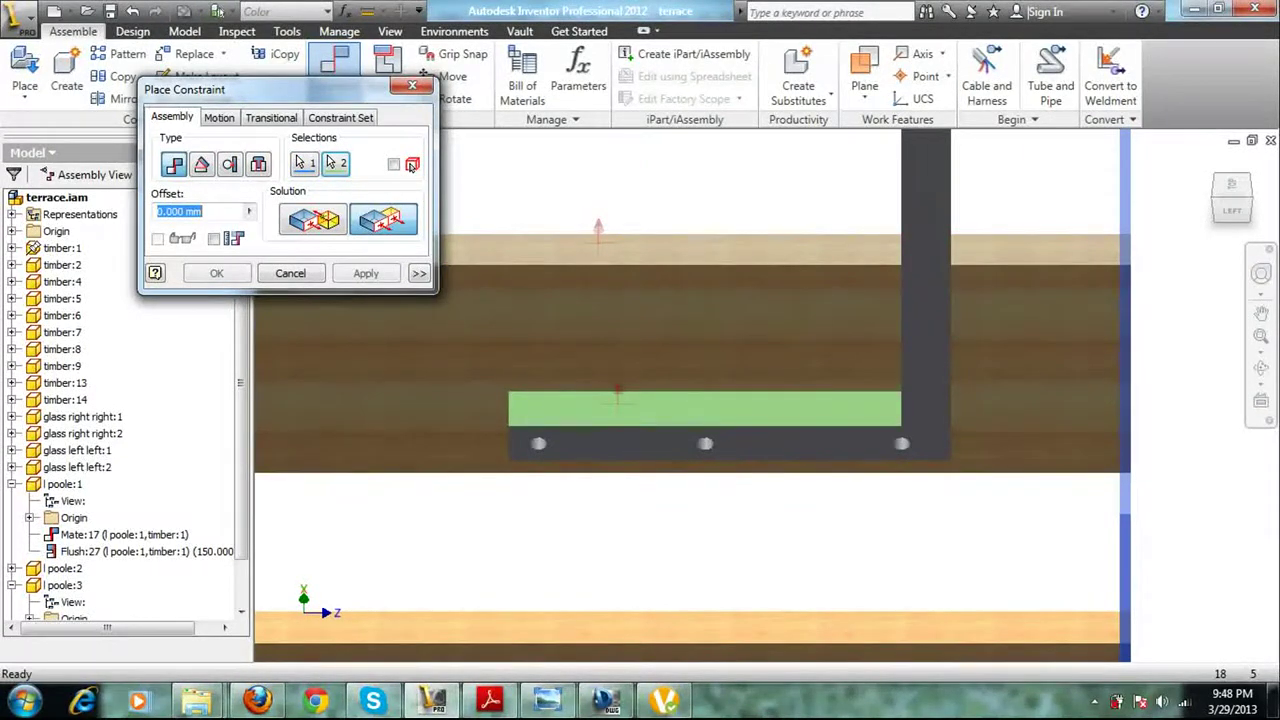
text(150)
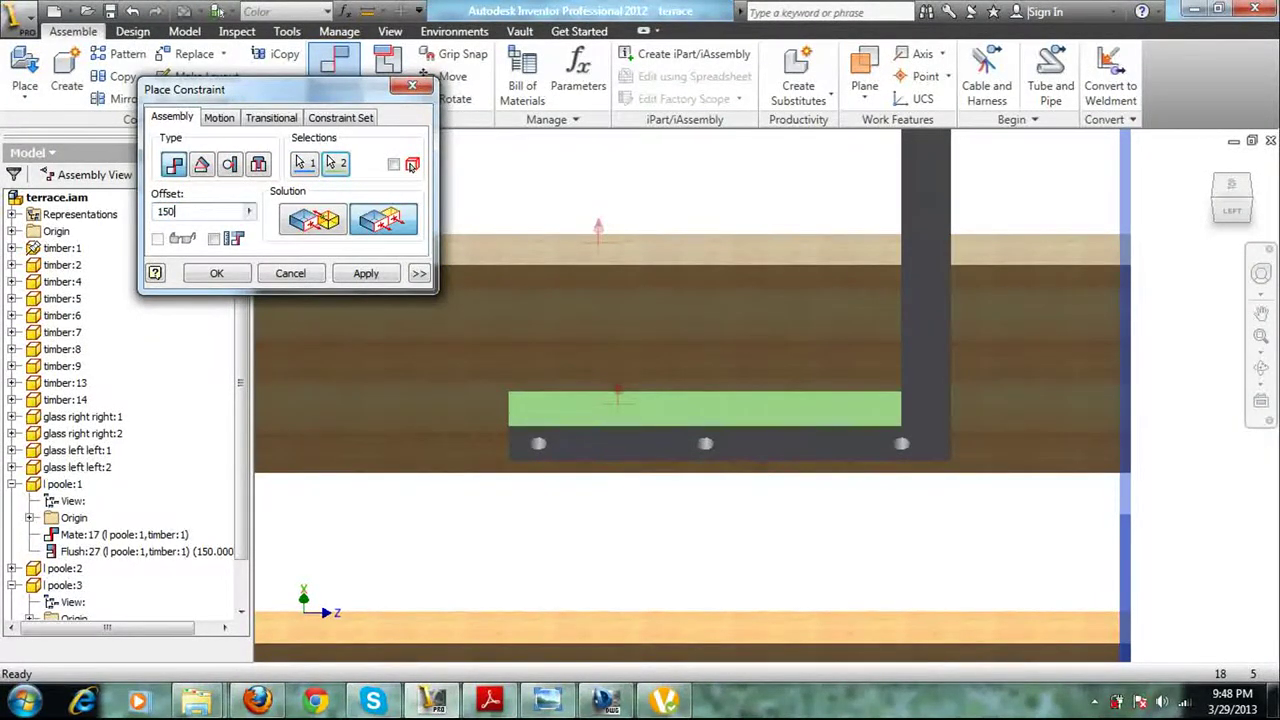
key(Return)
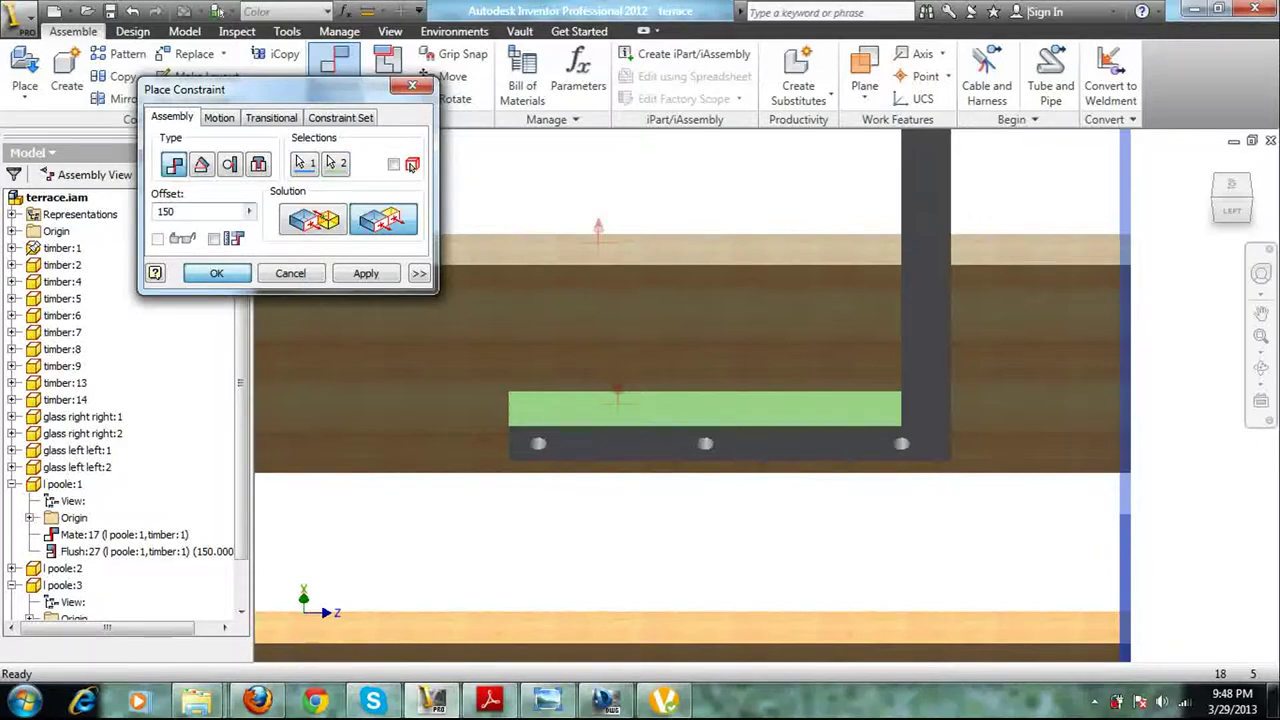
key(Return)
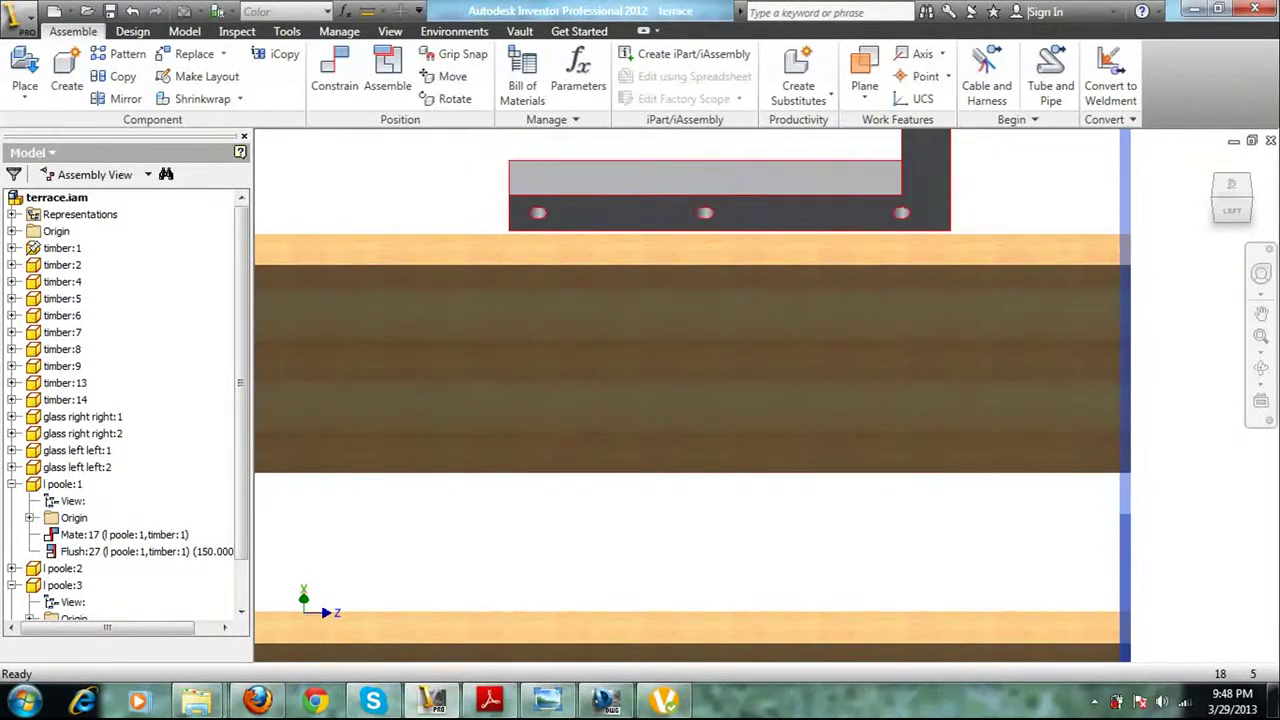
Edit the flush constraint between timber:1 and l poole:4 and set its offset to -150 mm
click(760, 208)
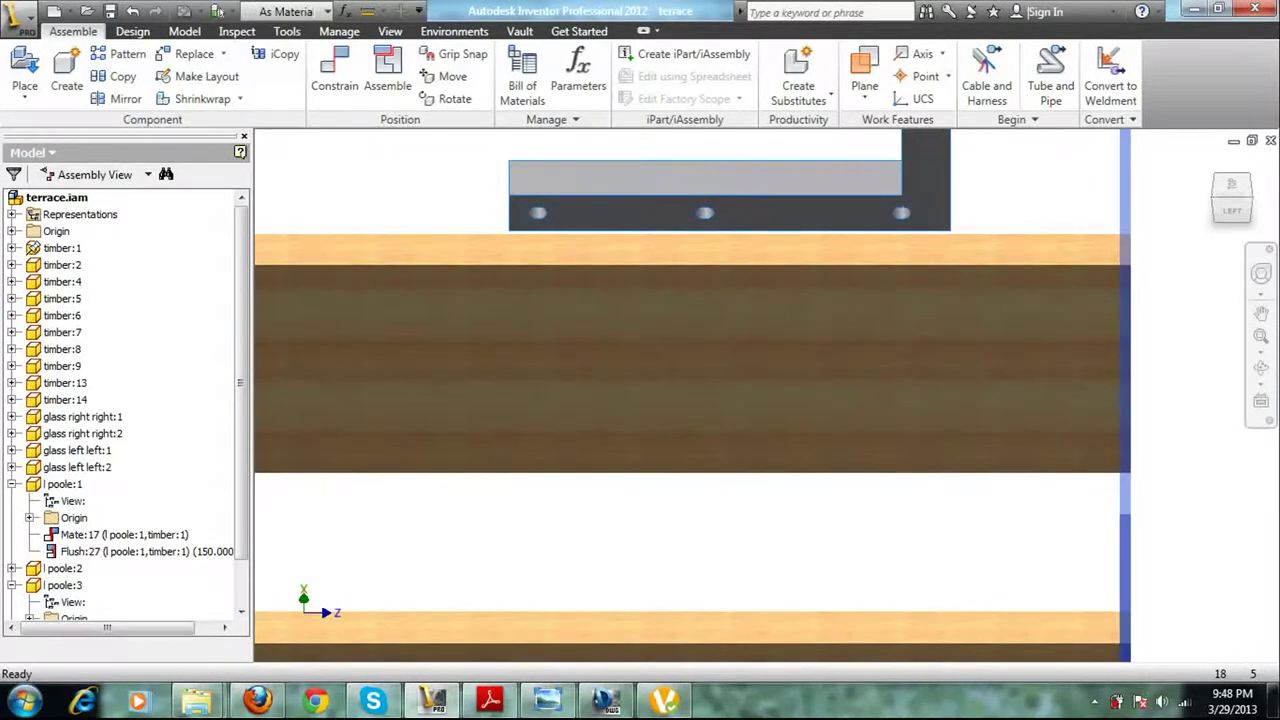
key(ctrl+v)
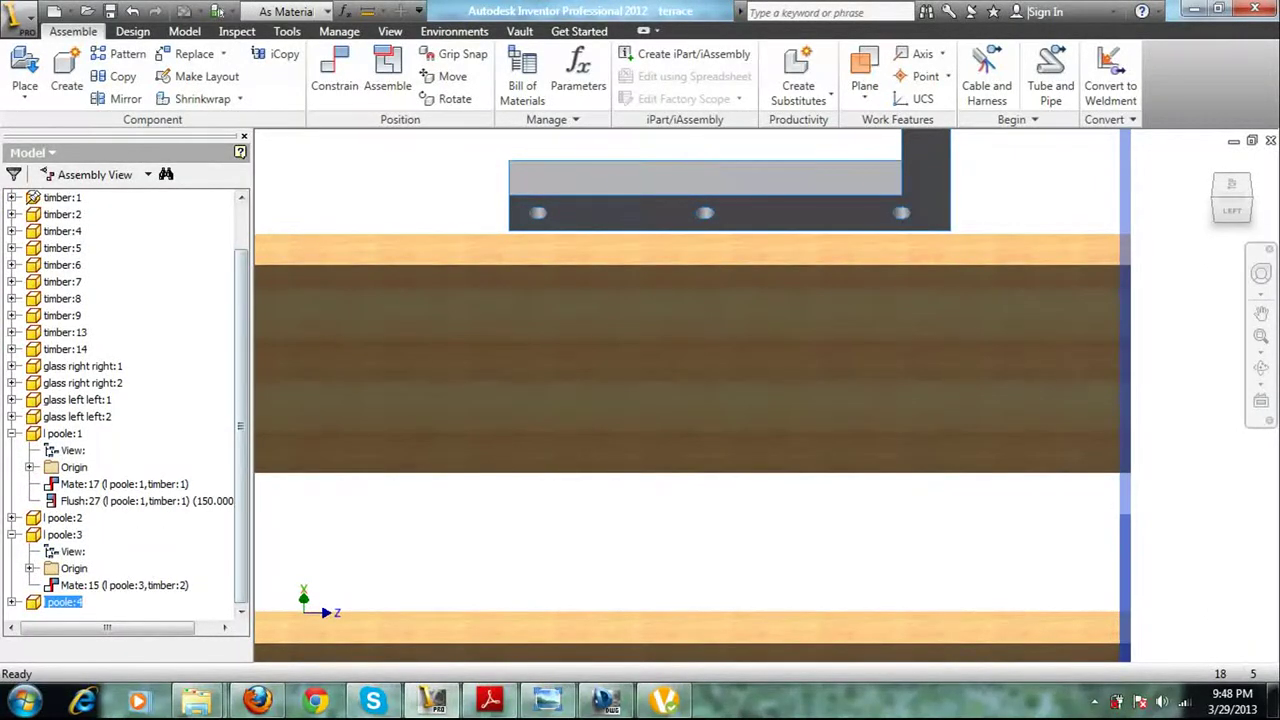
click(12, 602)
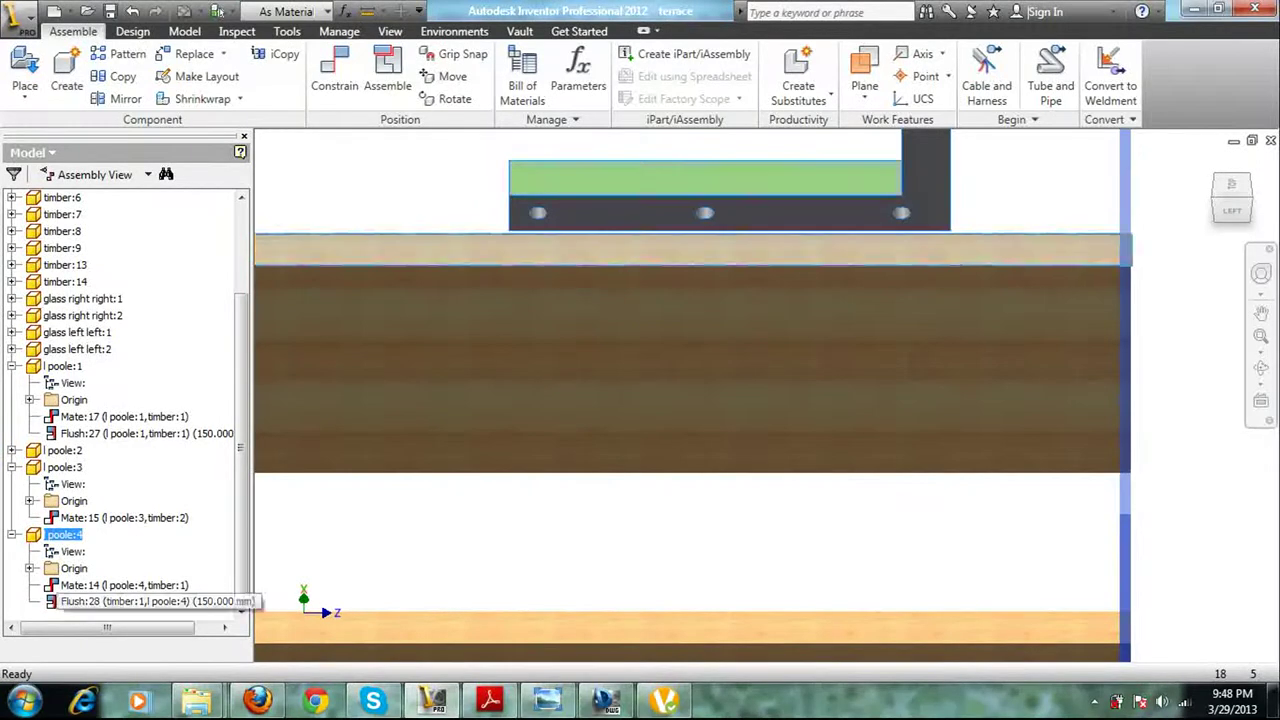
double_click(112, 602)
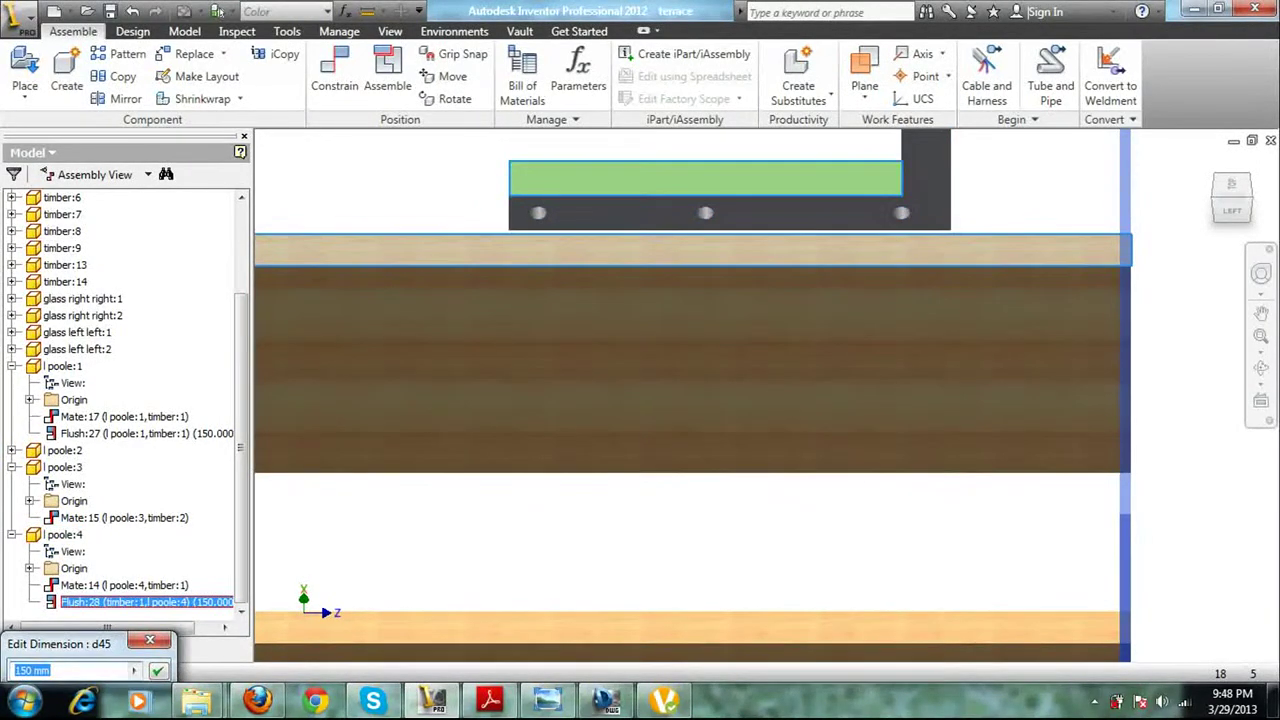
right_click(82, 601)
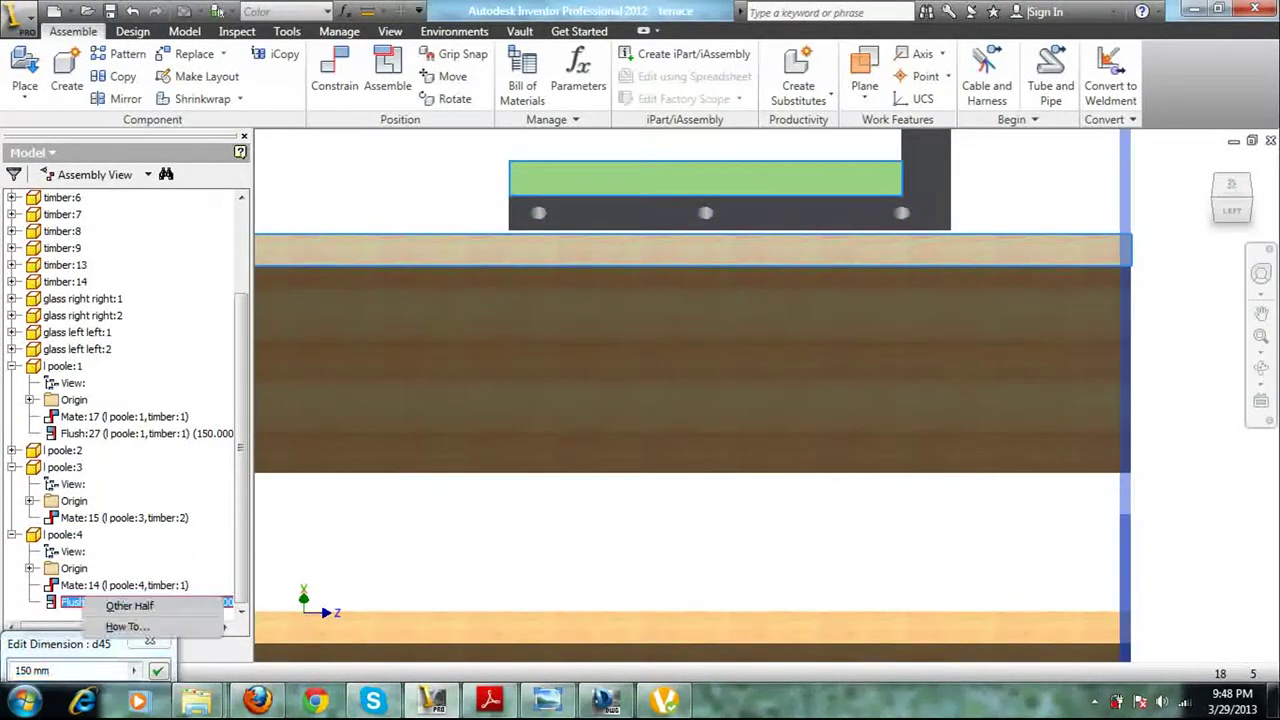
key(Escape)
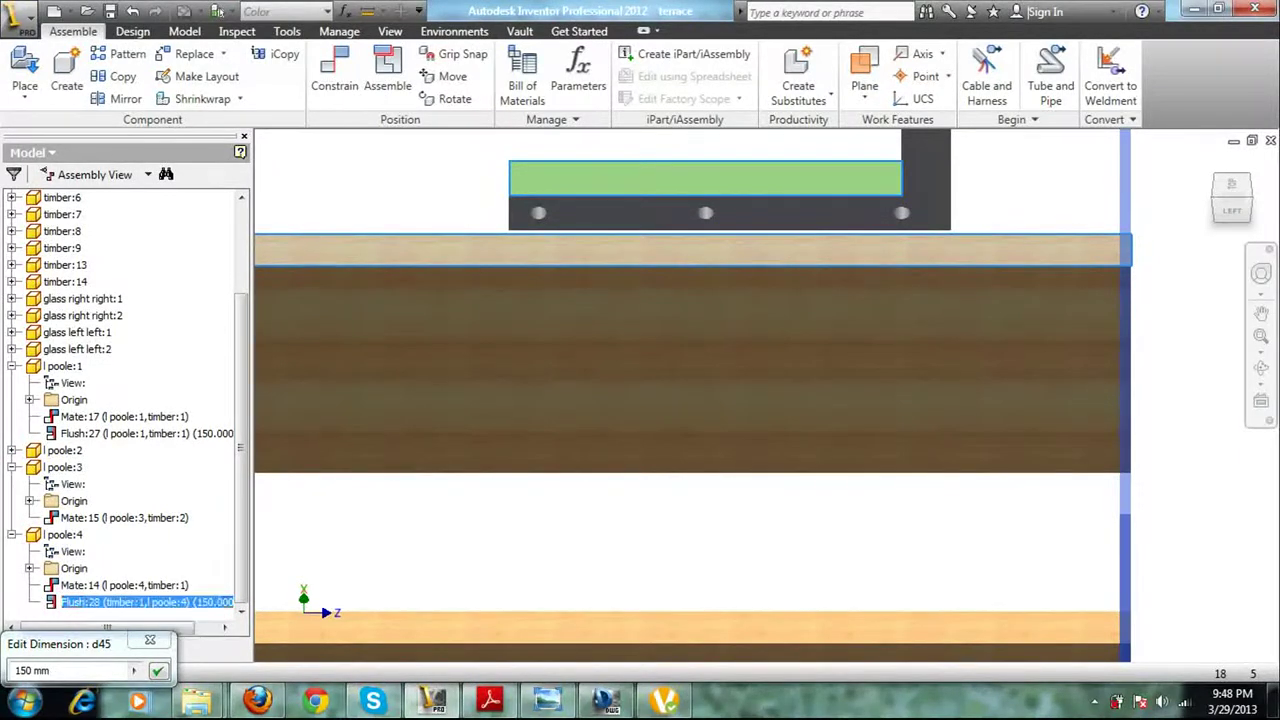
key(Escape)
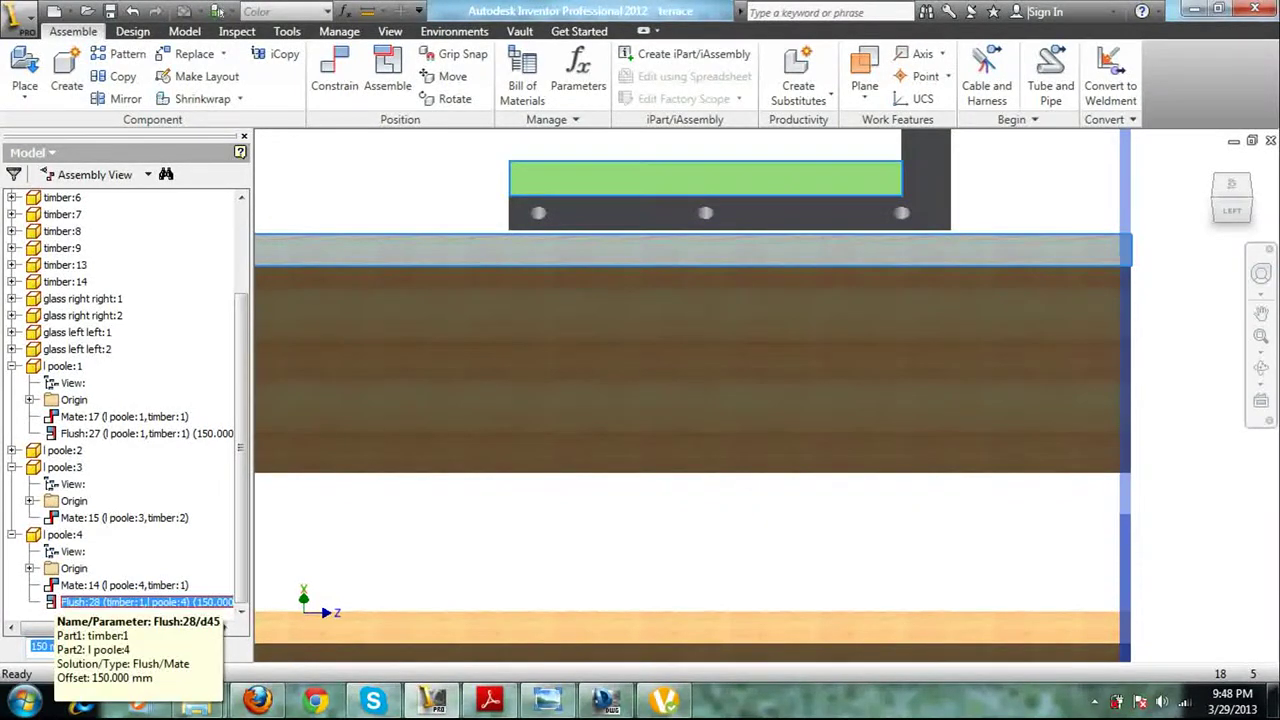
right_click(55, 601)
click(79, 560)
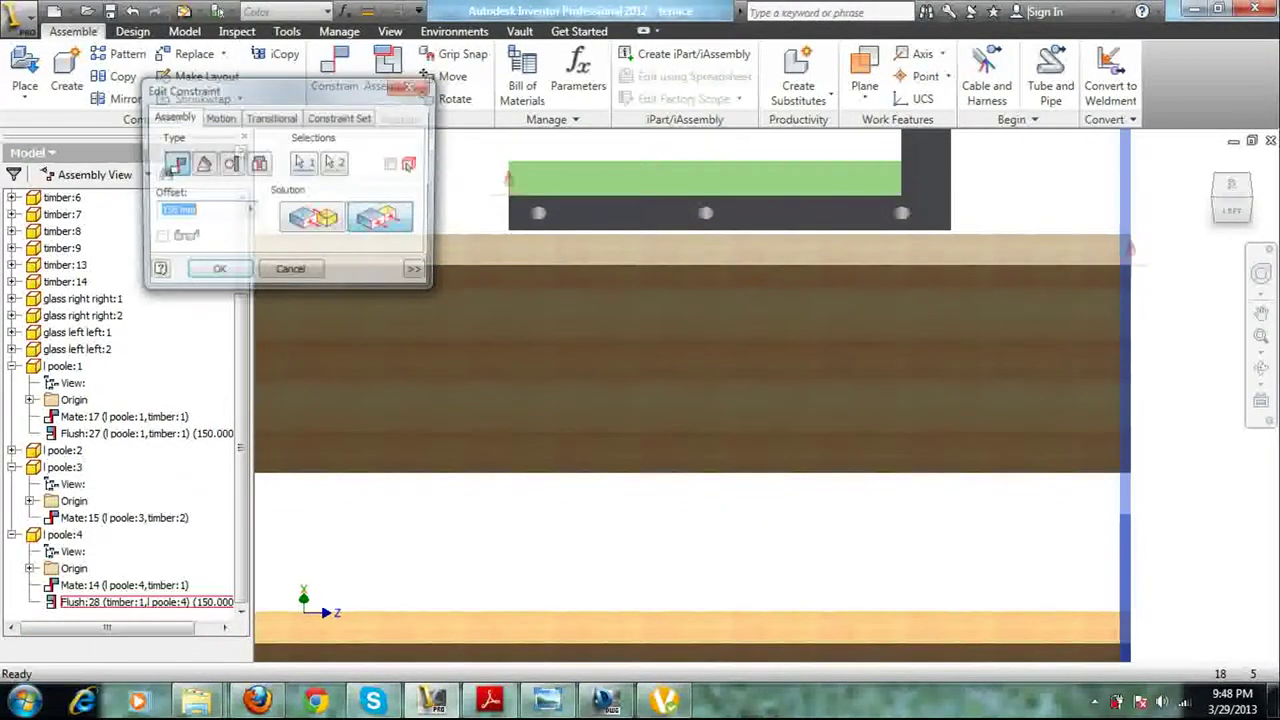
text(-150)
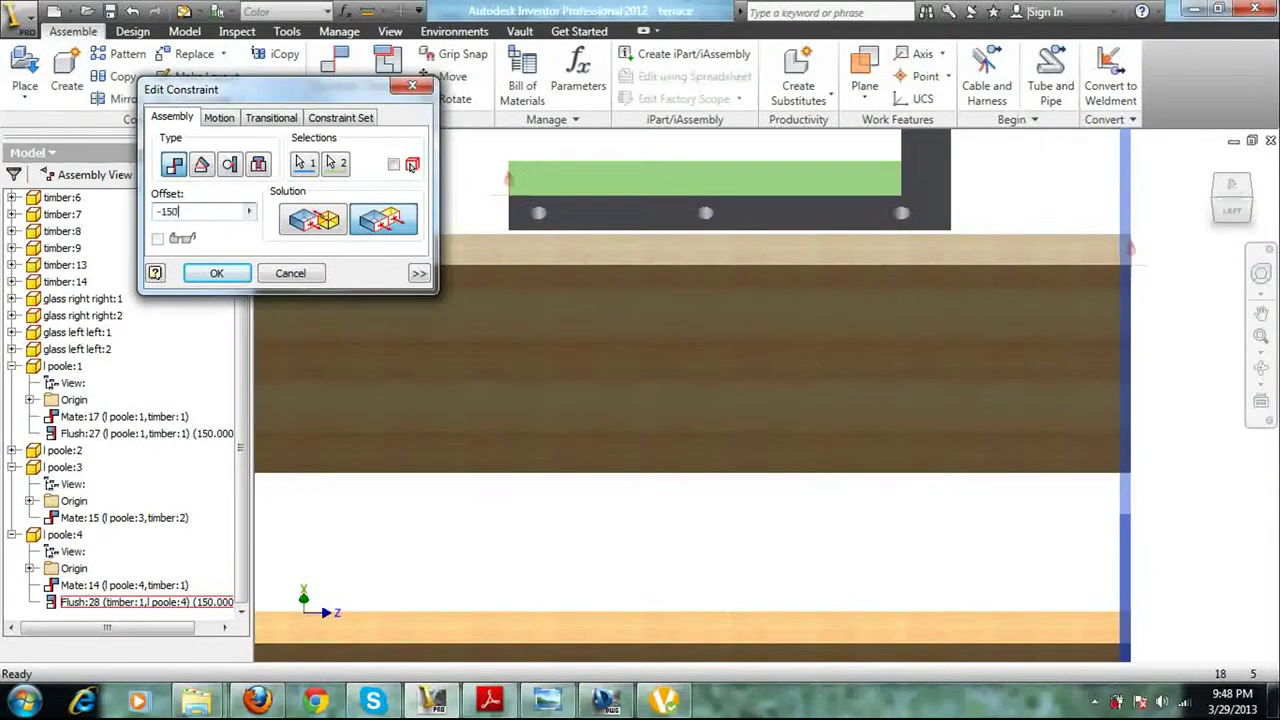
key(Return)
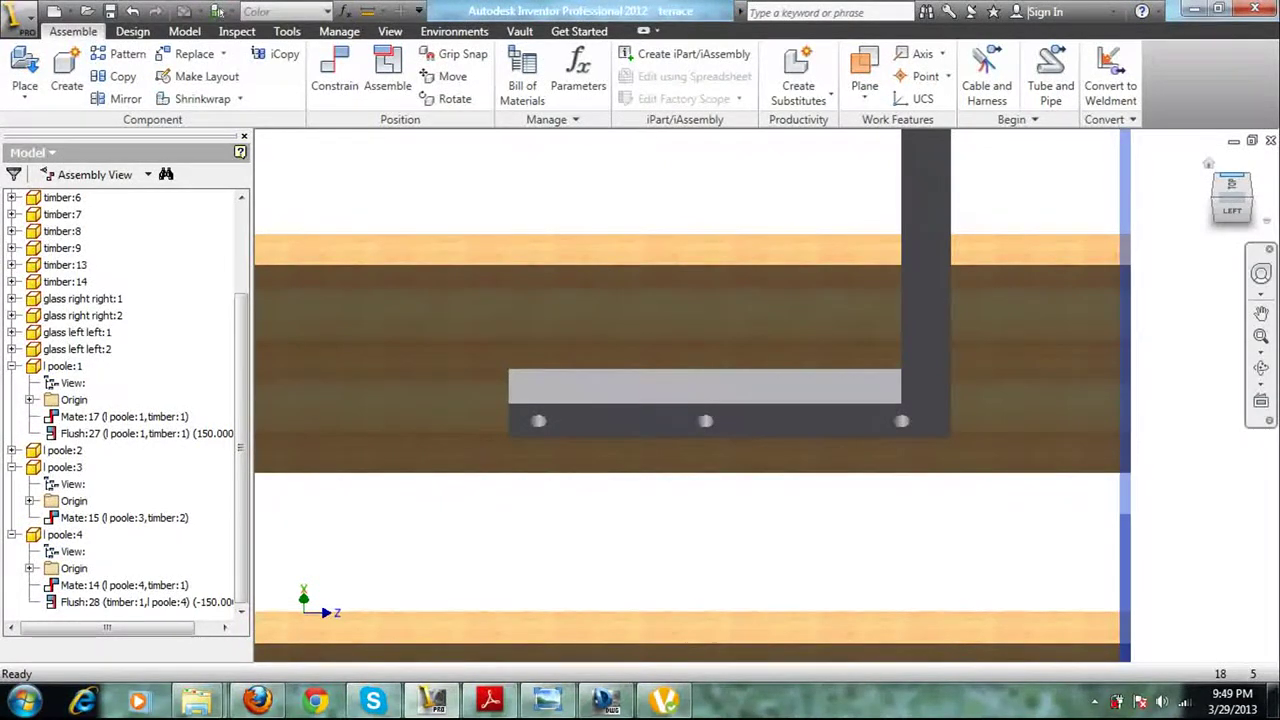
Turn to the opposite side of the terrace and zoom in on l poole:3 beside timber:2
click(1232, 176)
scroll(769, 393, down, 5)
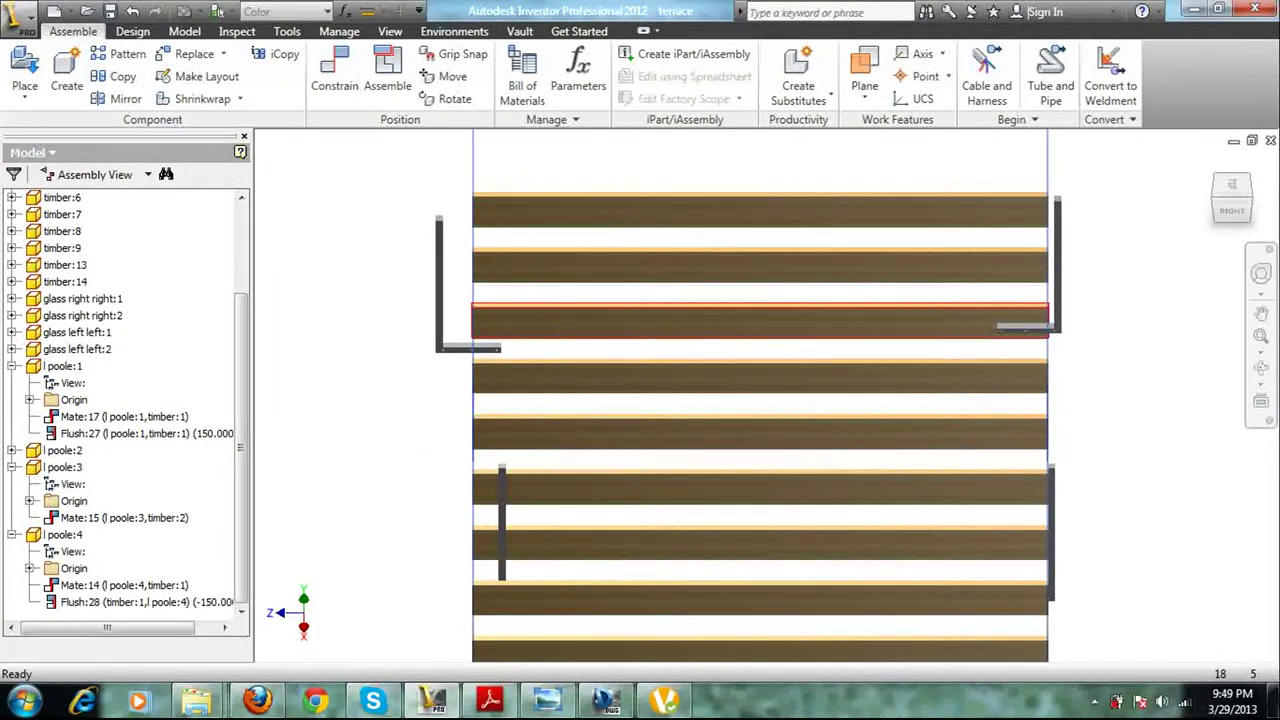
scroll(500, 320, down, 5)
Switch to Skype, send the reply "si tie" in the open conversation and return to the terrace assembly in Inventor
click(490, 700)
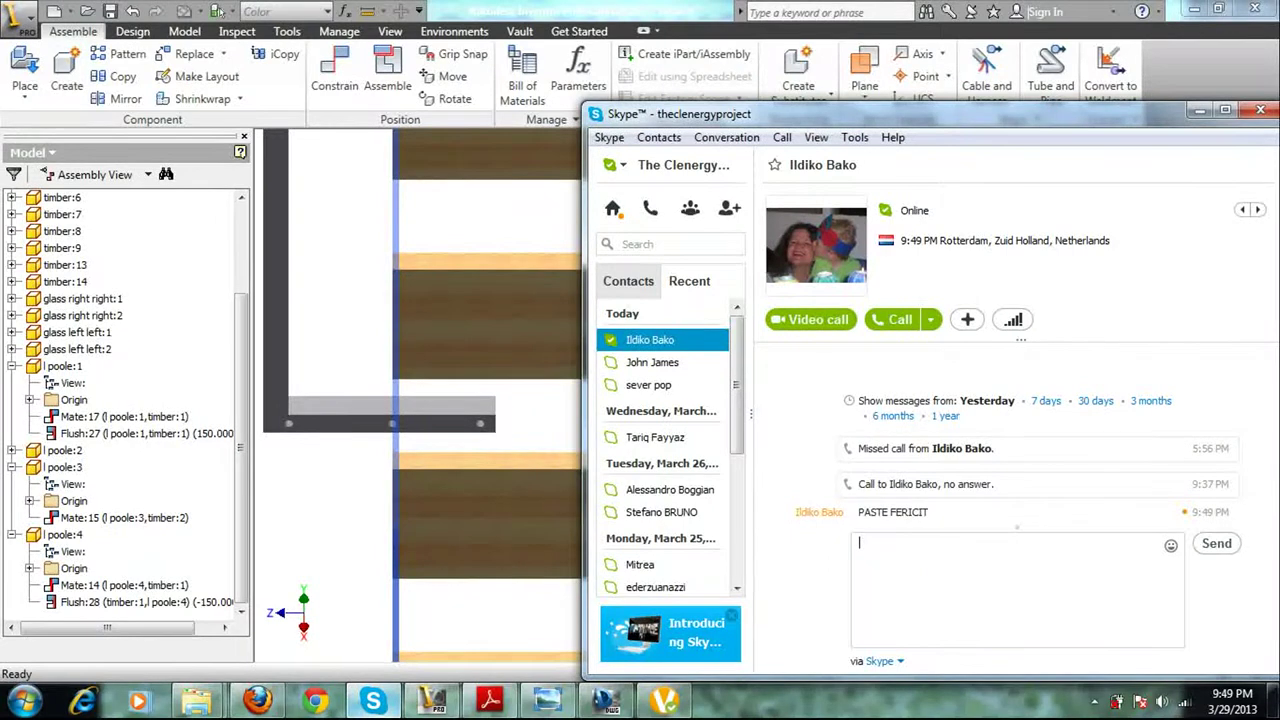
text(si tie)
key(Return)
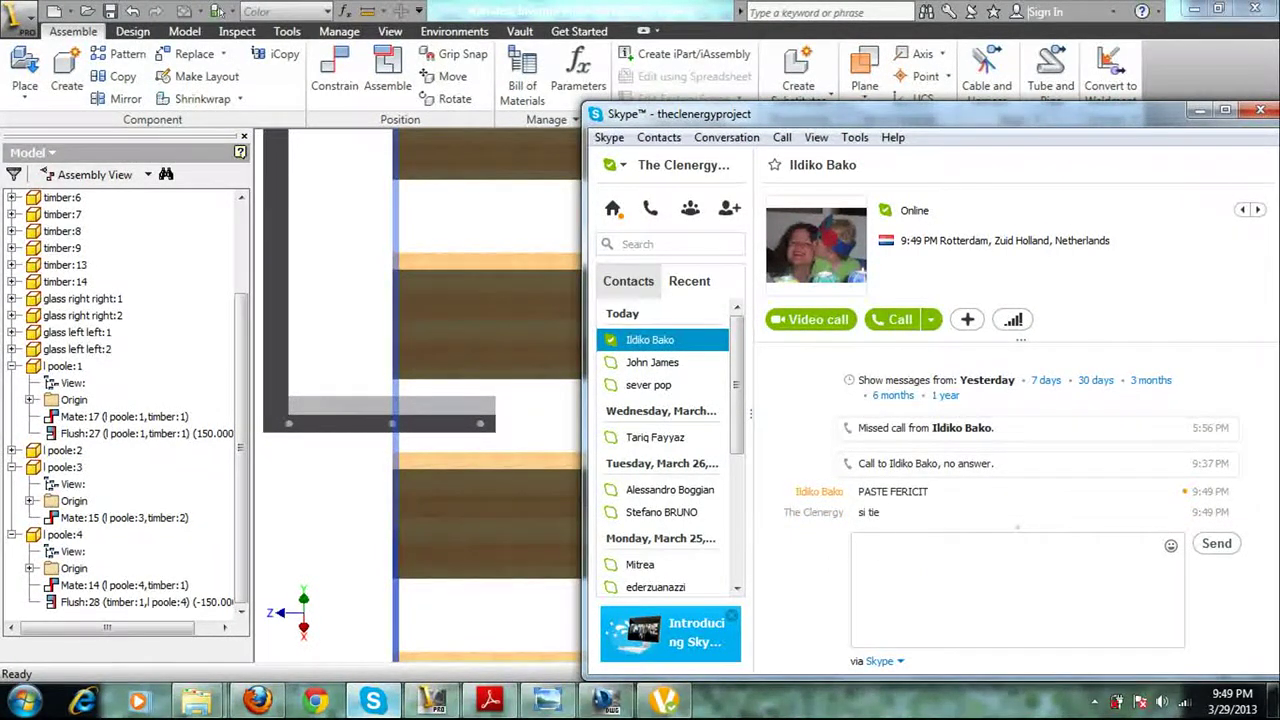
click(335, 250)
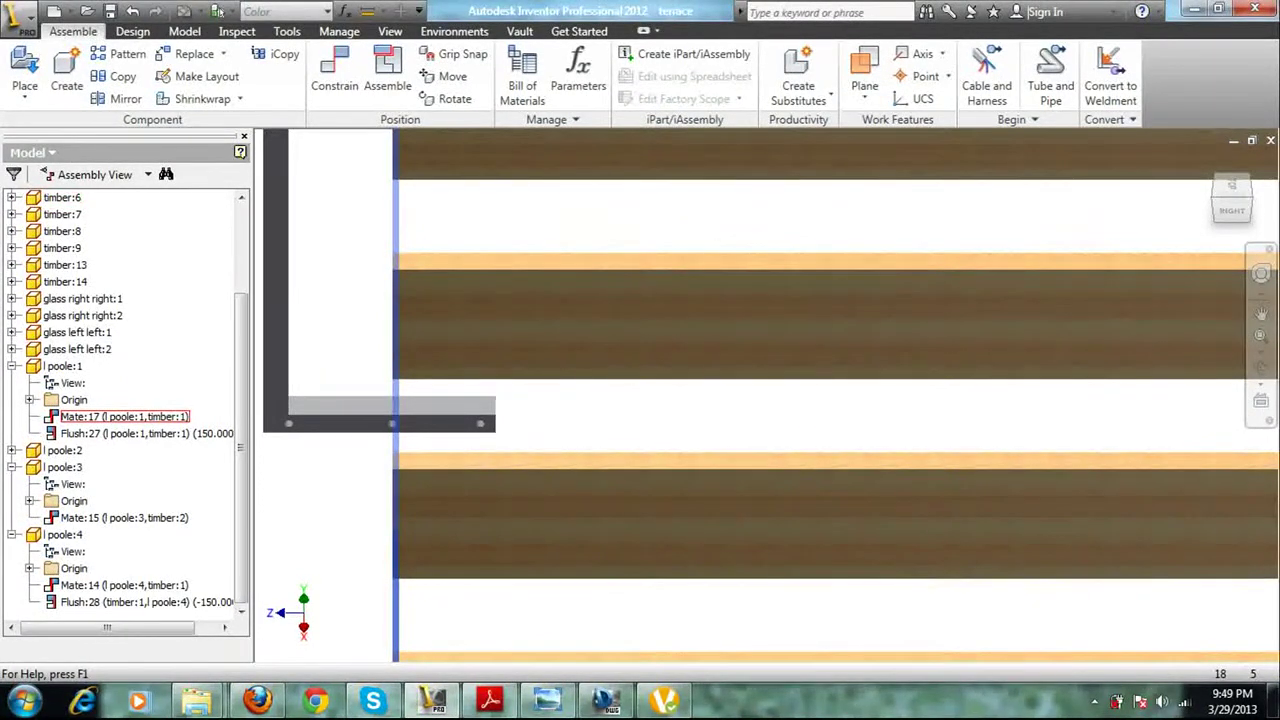
Add a flush constraint from the top face of l poole:3's drilled leg to timber:2's top face with a 150 mm offset
click(334, 66)
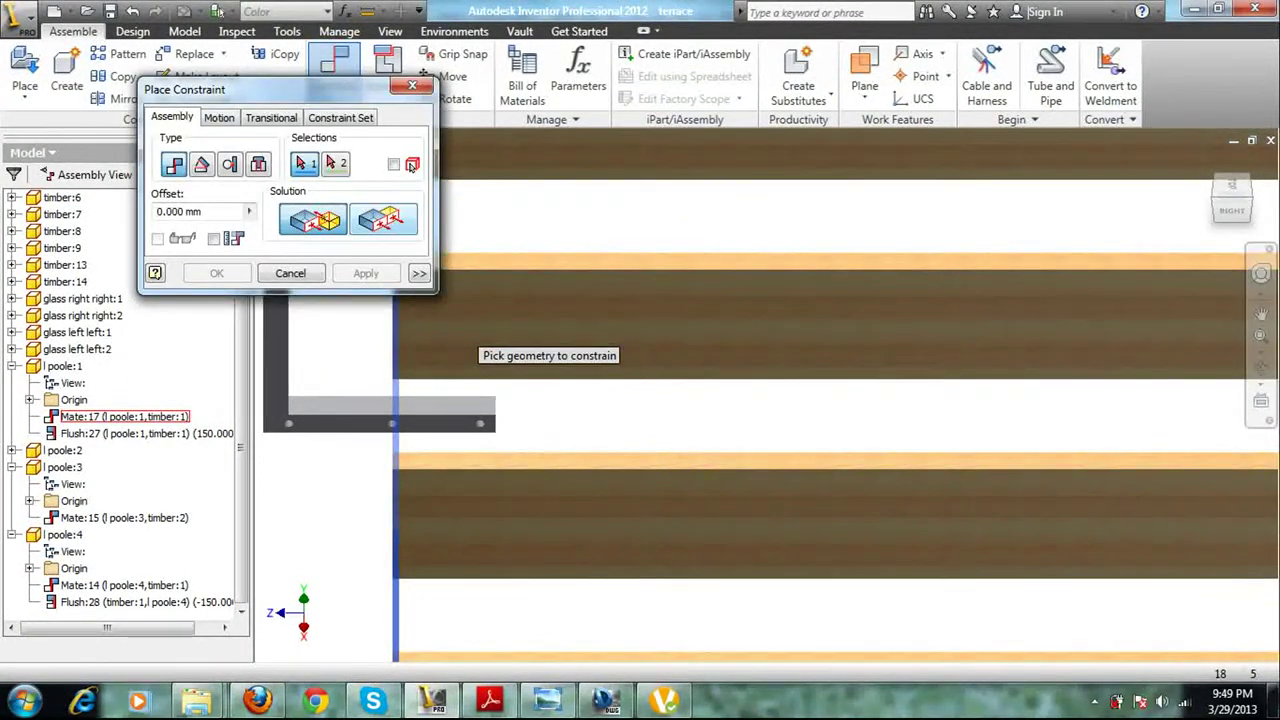
click(455, 402)
click(478, 261)
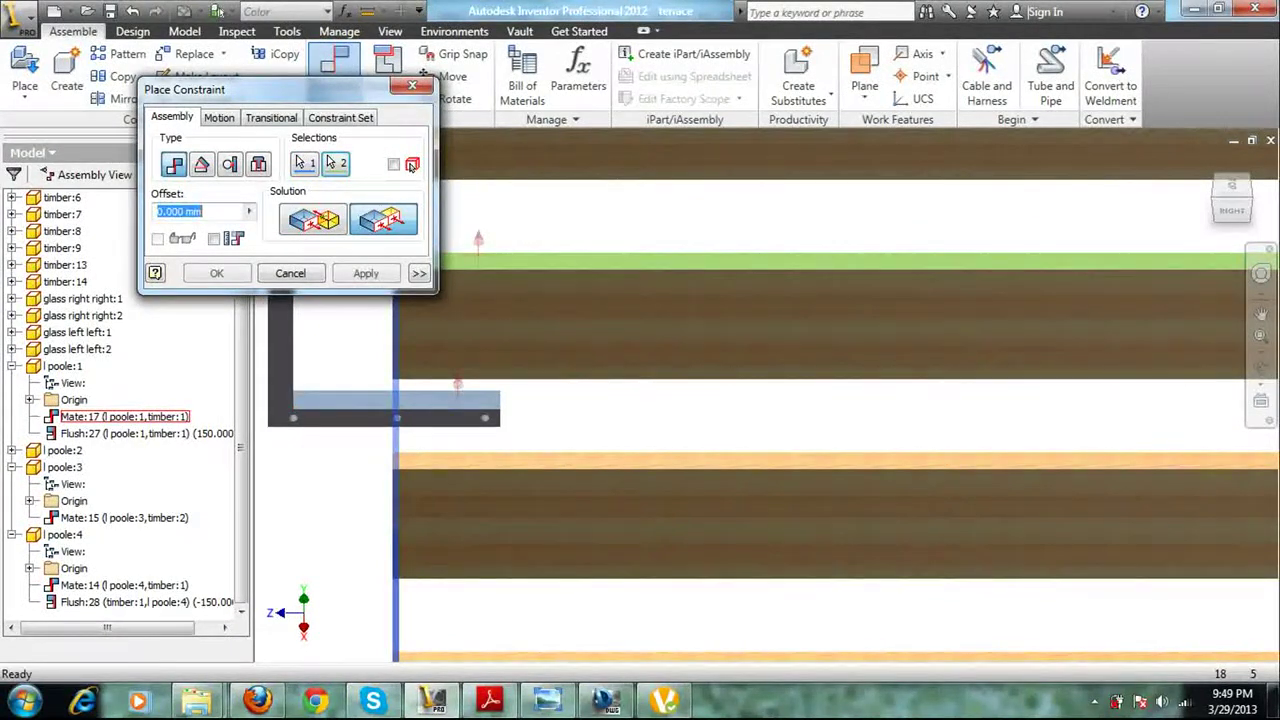
text(1)
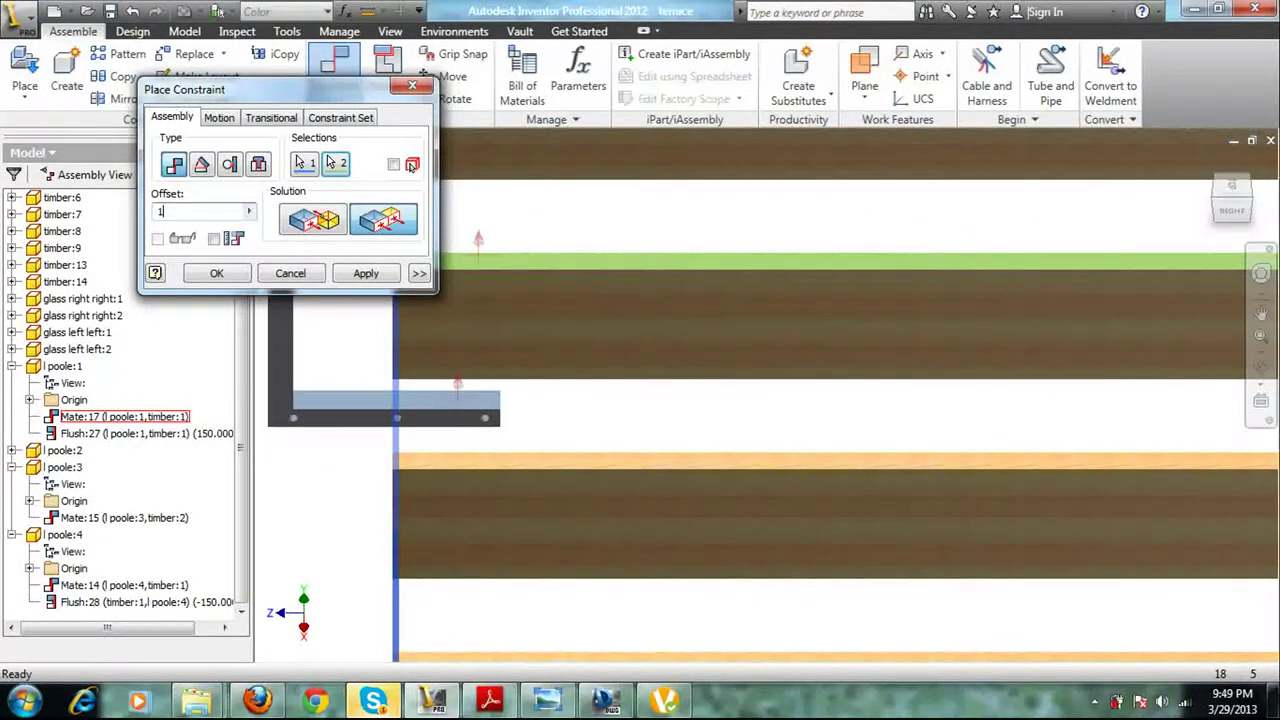
text(50)
key(Return)
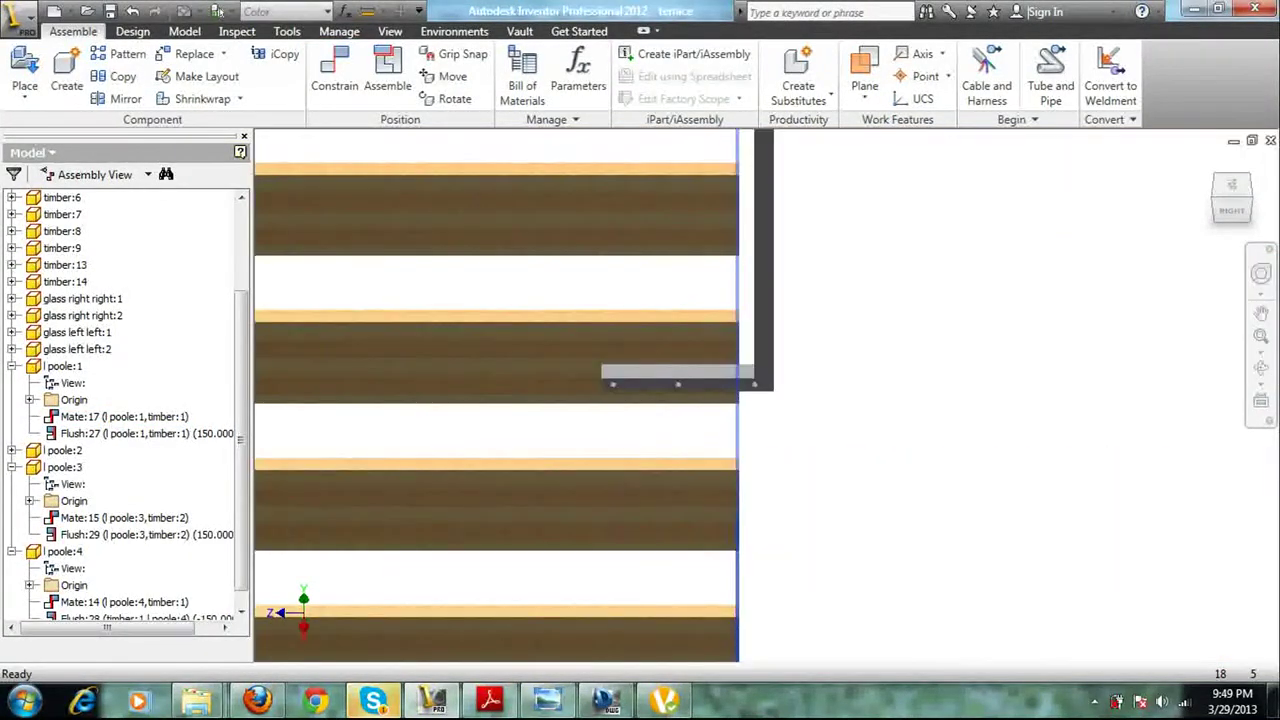
Add a flush constraint from timber:2's top face to the top face of l poole:2's drilled leg with a 150 mm offset
scroll(801, 348, down, 3)
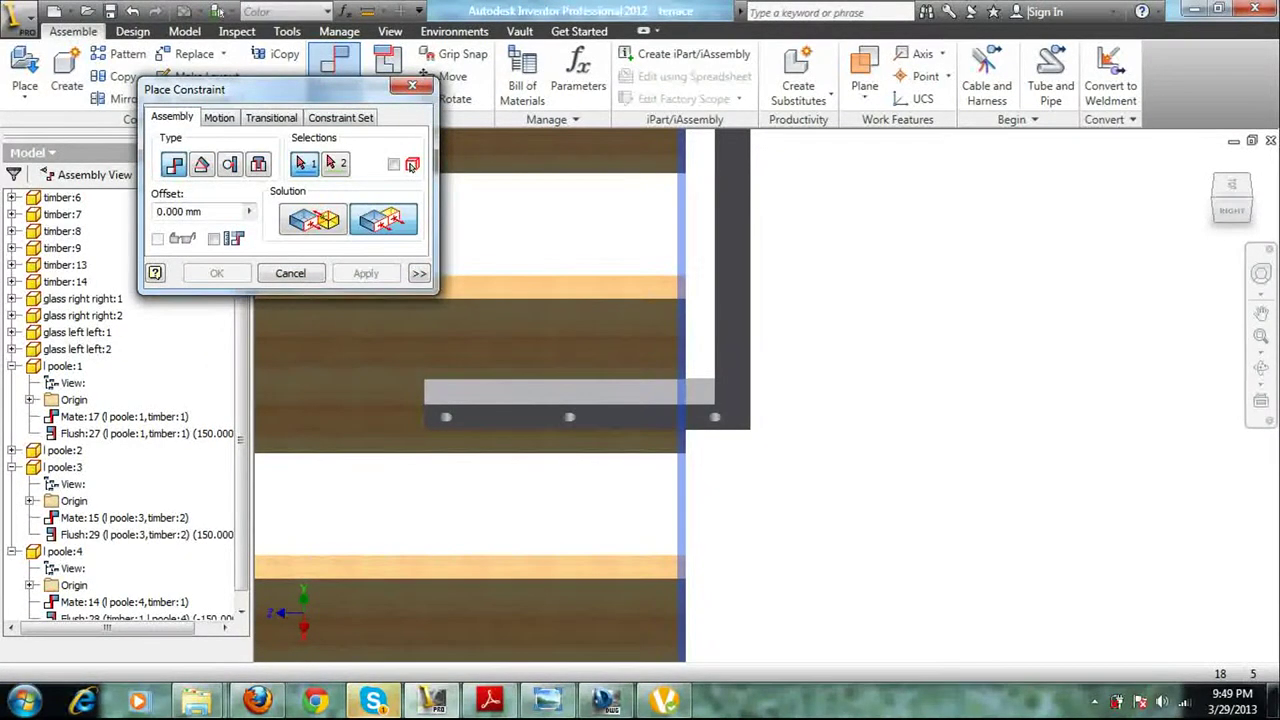
click(517, 284)
click(536, 386)
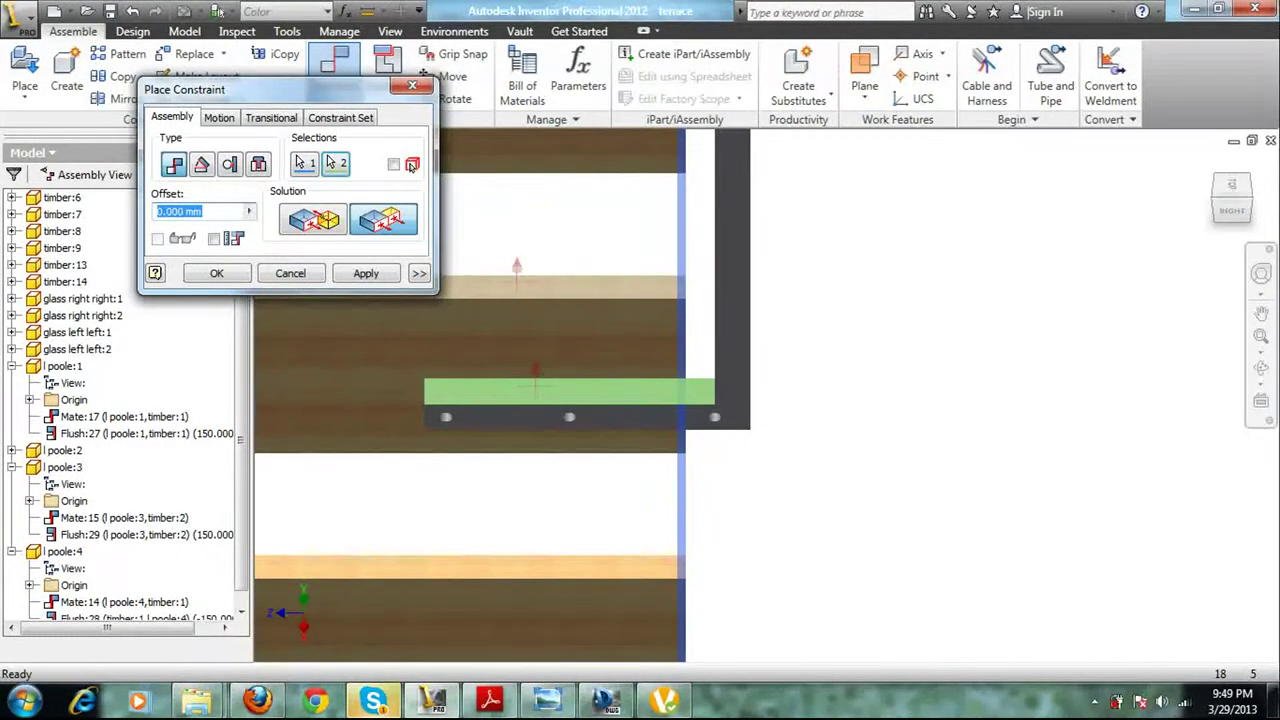
text(150)
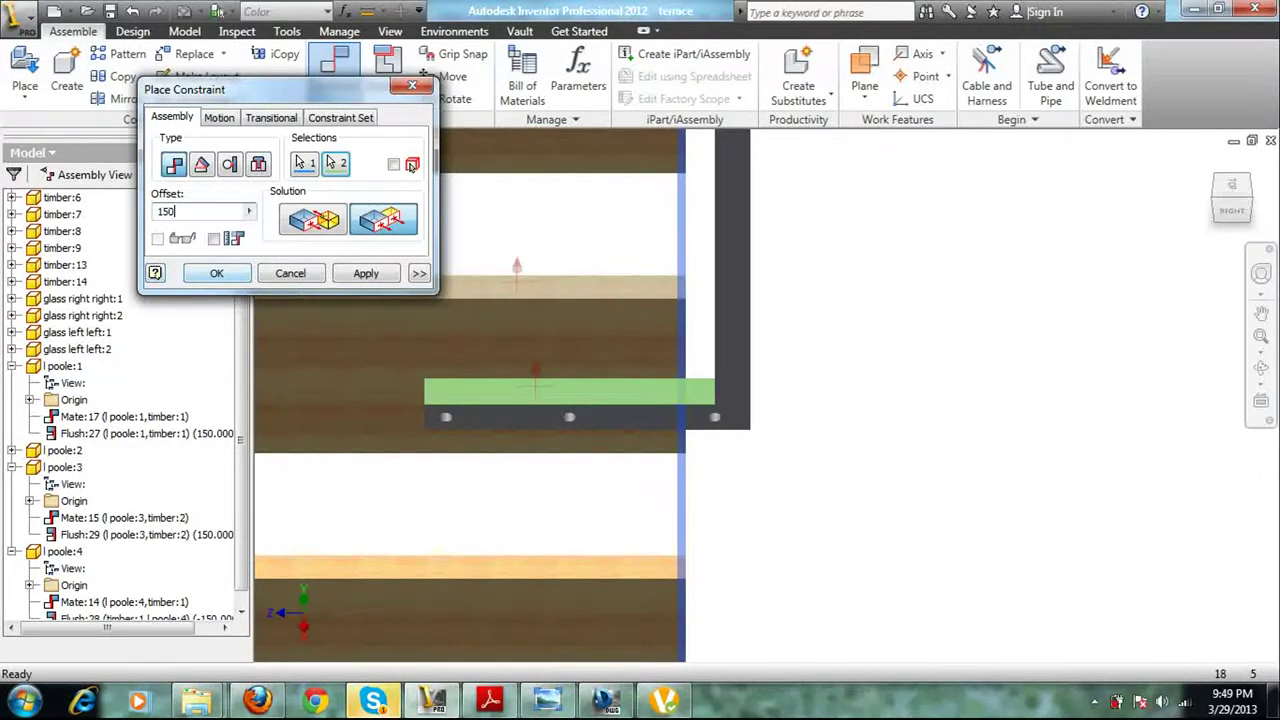
key(Return)
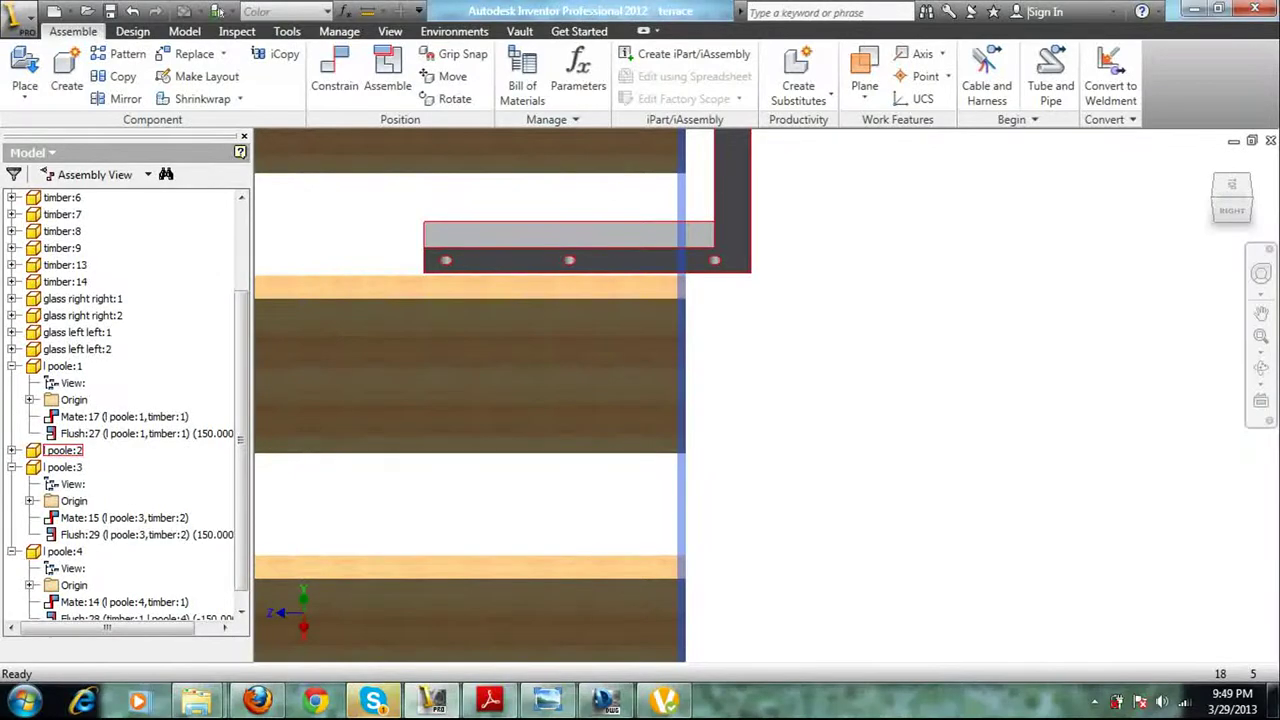
Edit the flush constraint between timber:2 and l poole:2 and set its offset to -150 mm
click(12, 450)
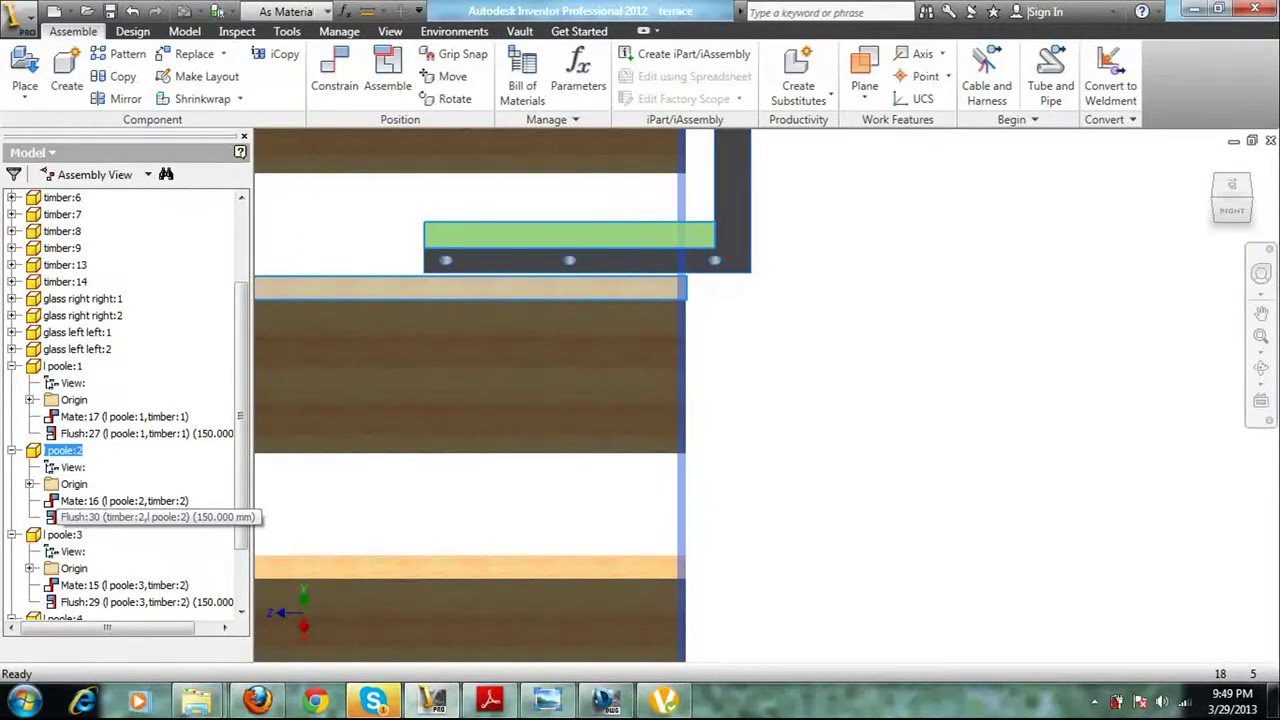
right_click(56, 516)
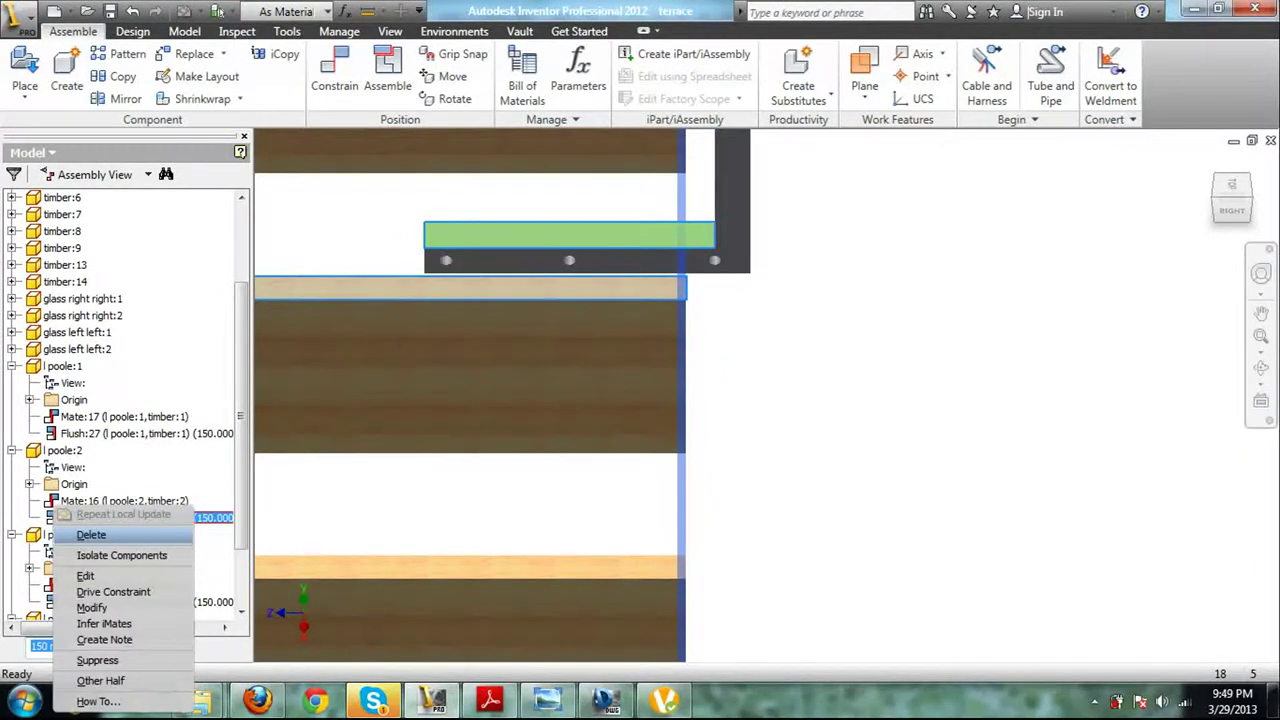
click(85, 576)
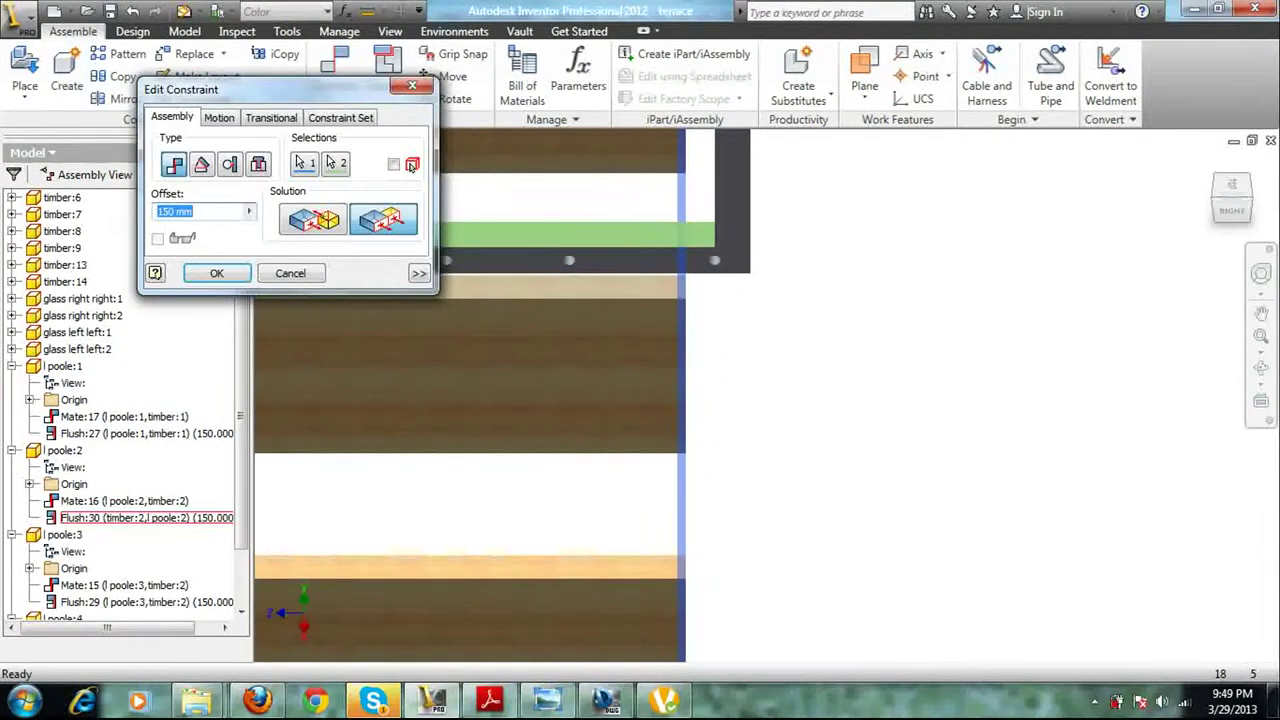
text(-150)
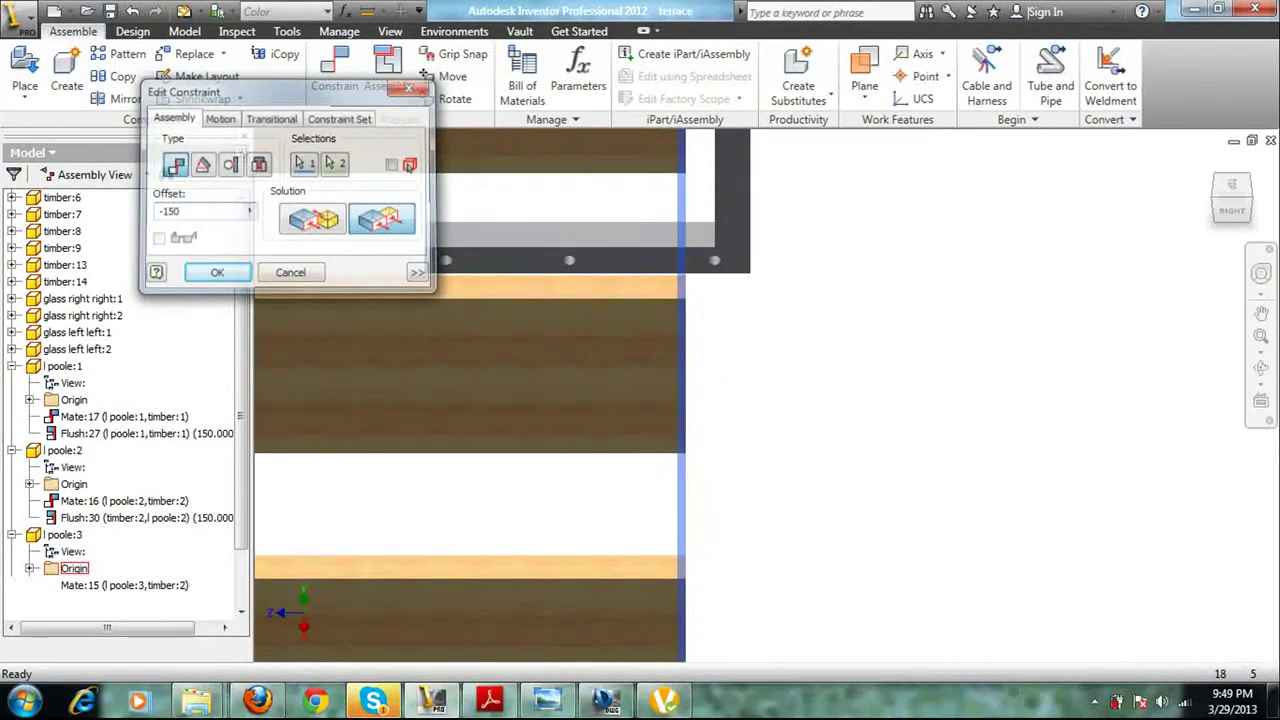
key(Return)
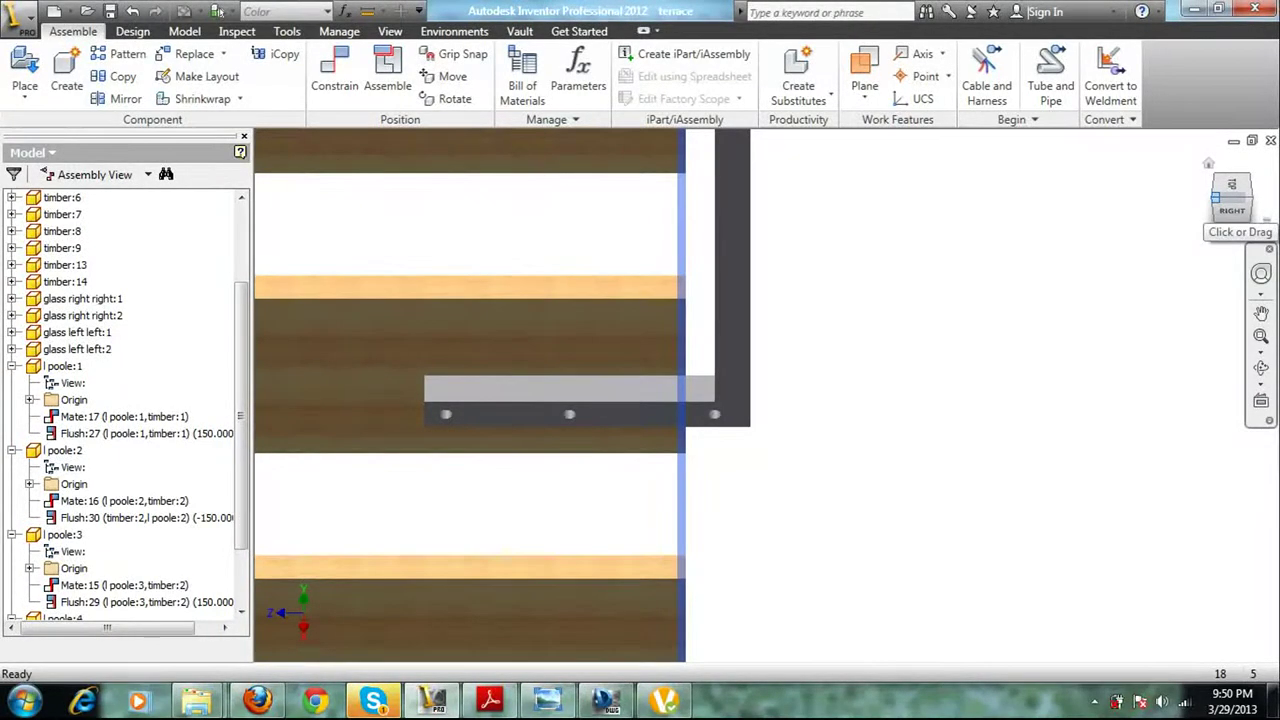
Add a flush constraint from timber:1's end face to the outer face of l poole:1's upright with a 100 mm offset and update the assembly
click(1248, 197)
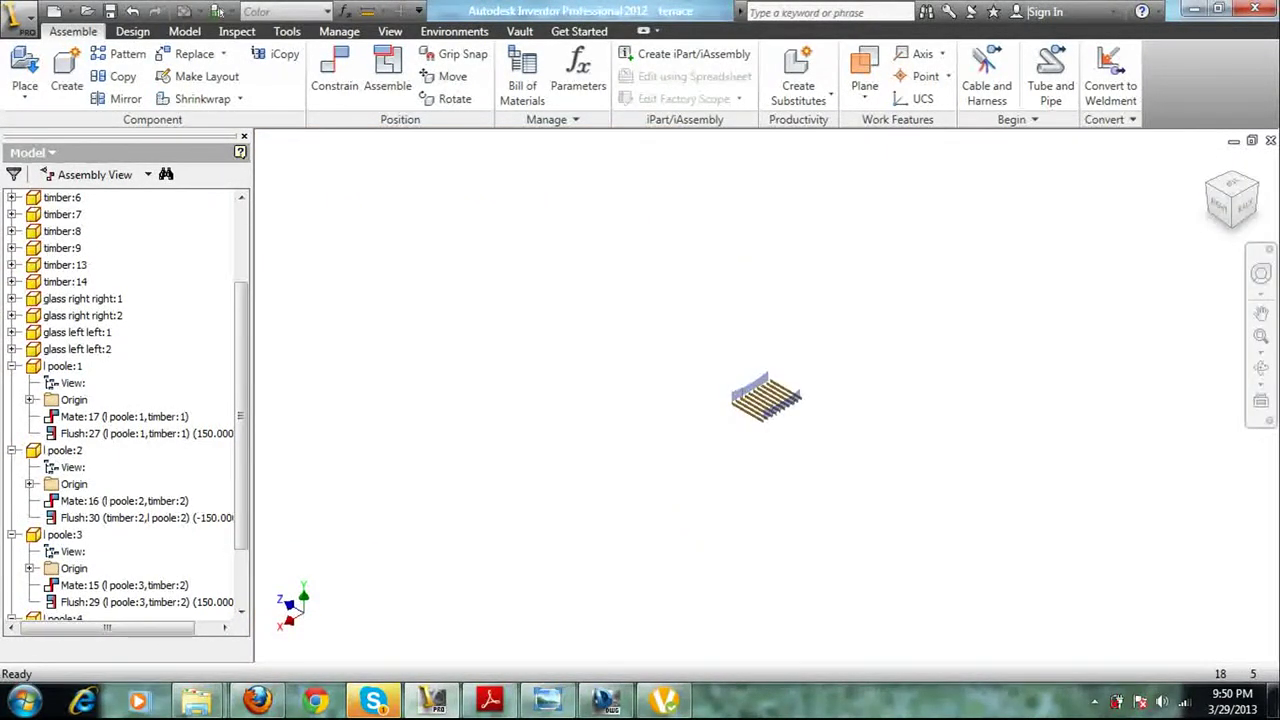
scroll(758, 420, down, 8)
scroll(856, 337, up, 3)
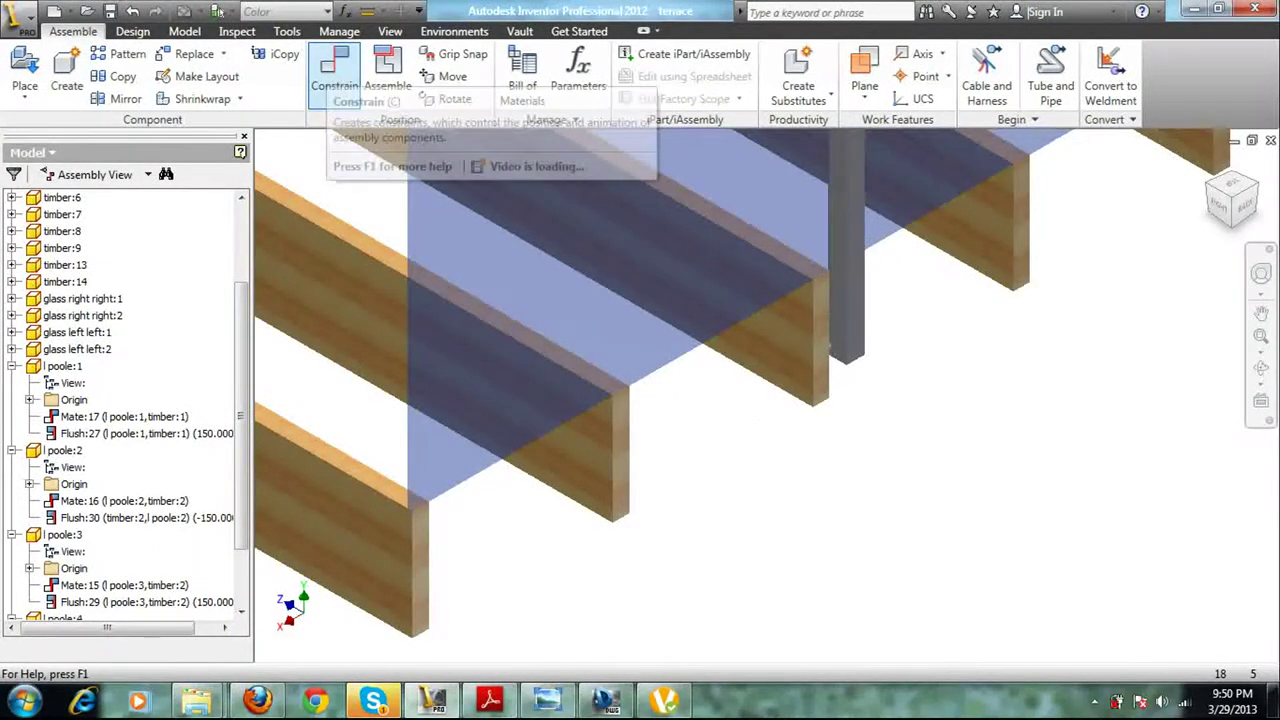
click(334, 72)
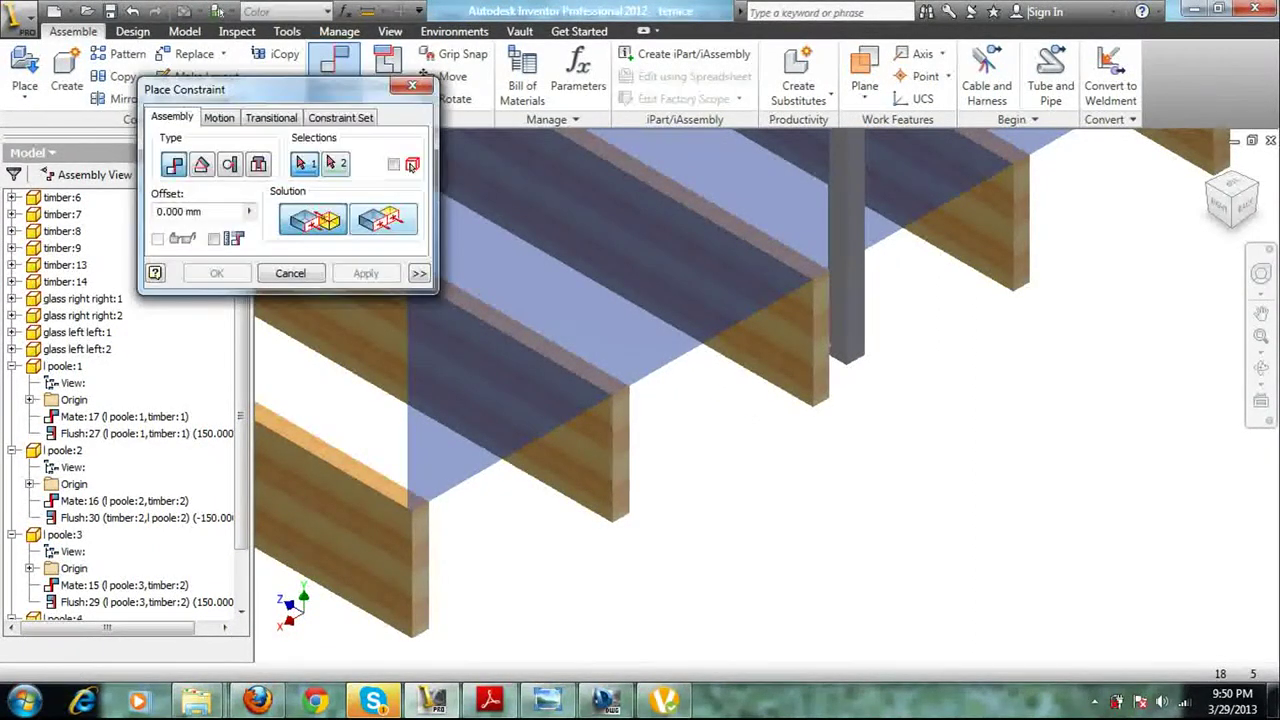
click(823, 334)
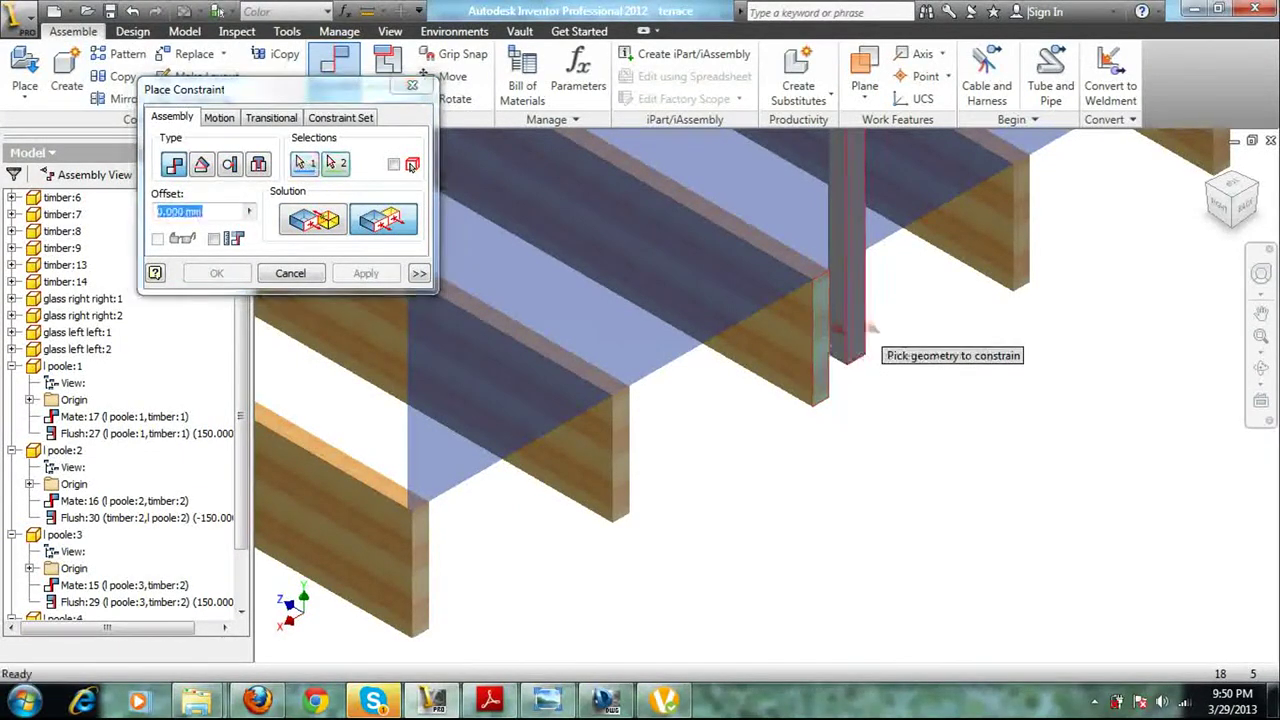
click(857, 333)
text(1)
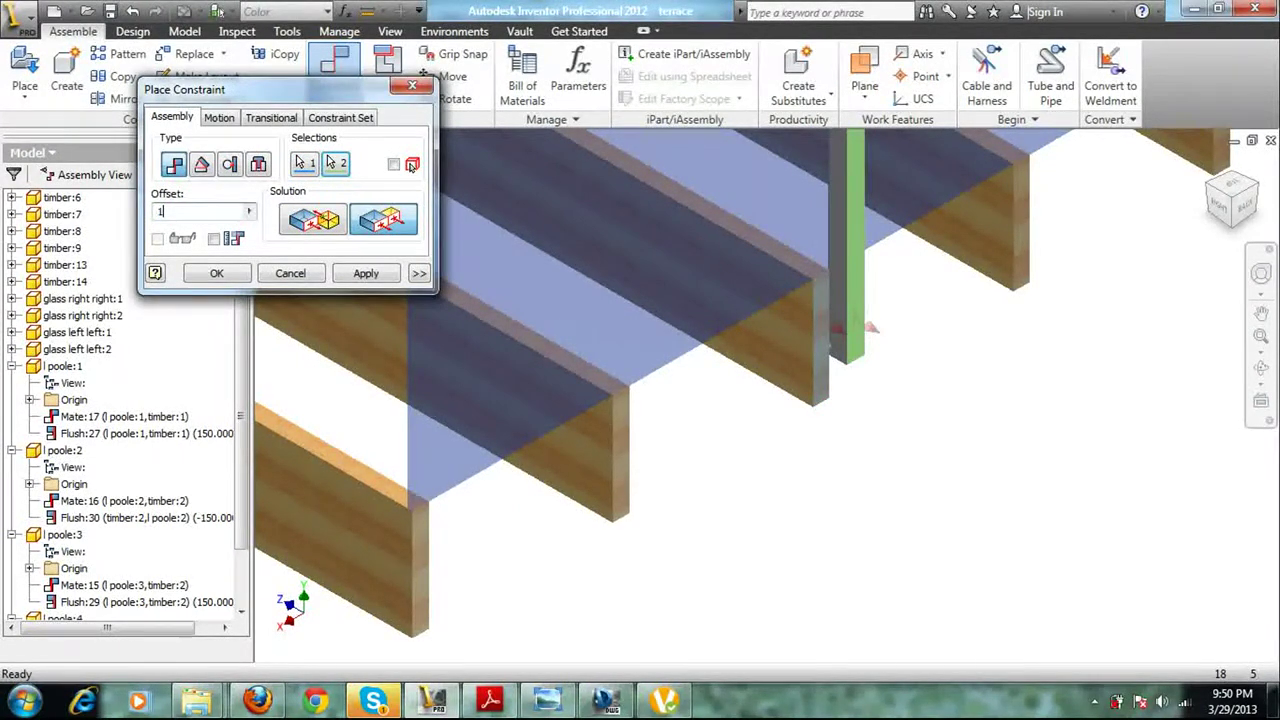
text(00)
key(Return)
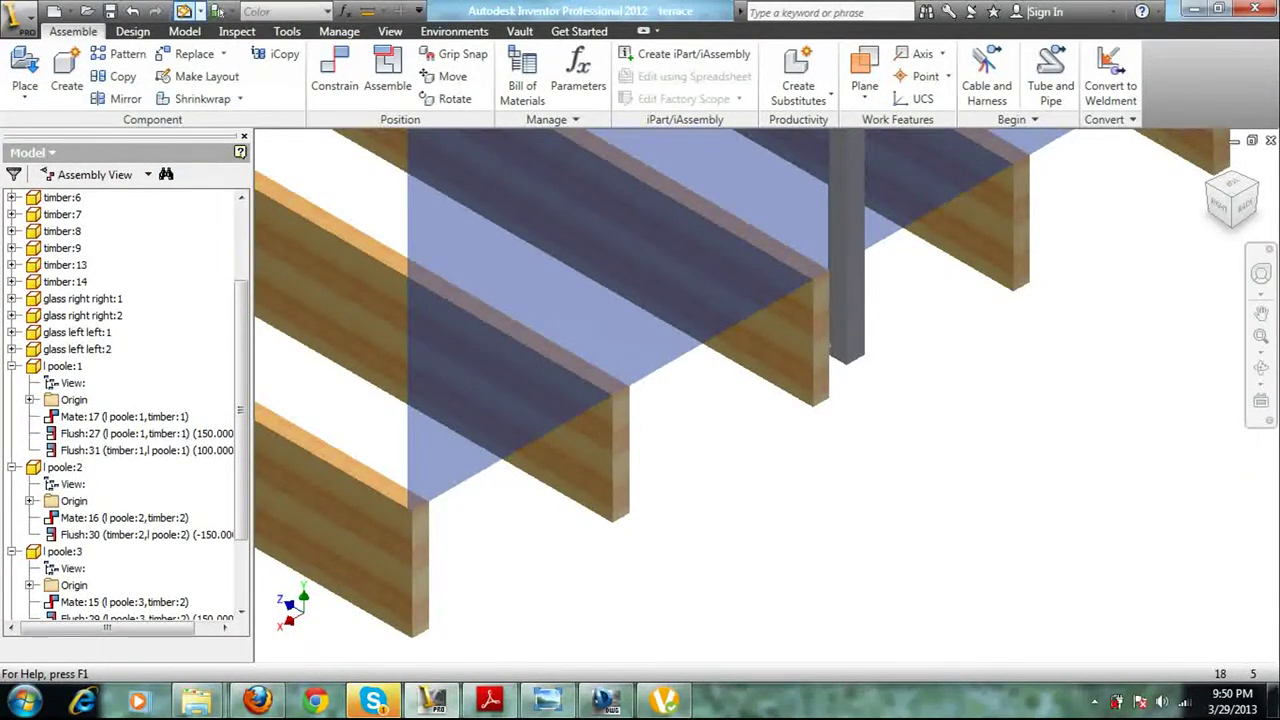
click(184, 12)
scroll(317, 350, up, 6)
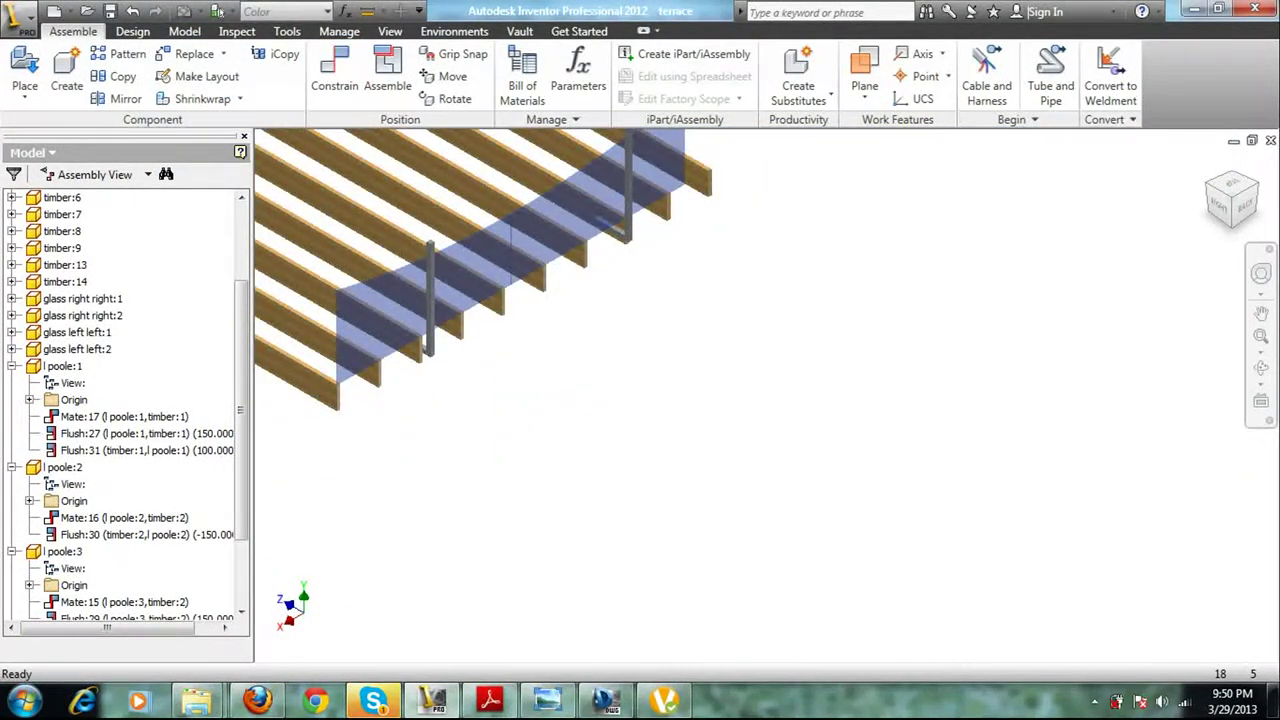
scroll(430, 340, up, 5)
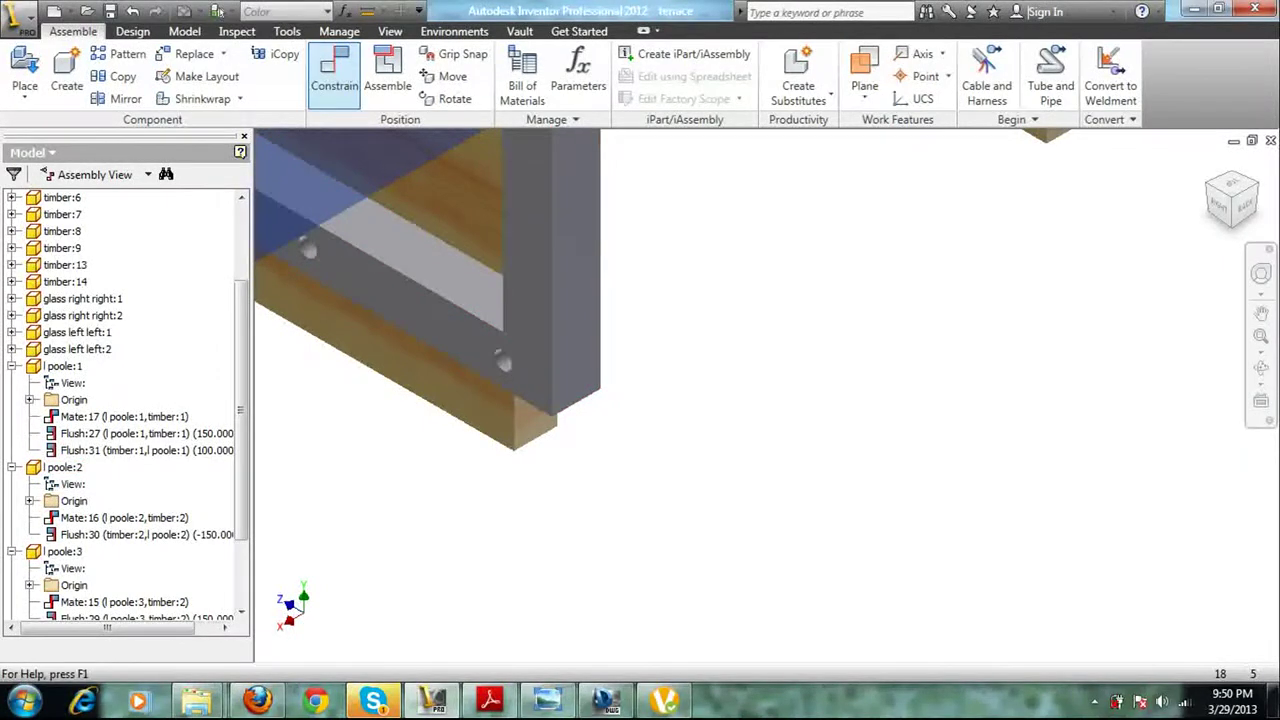
Add a flush constraint from the outer face of l poole:2's upright to timber:2's end face with a 100 mm offset and update the assembly
click(334, 72)
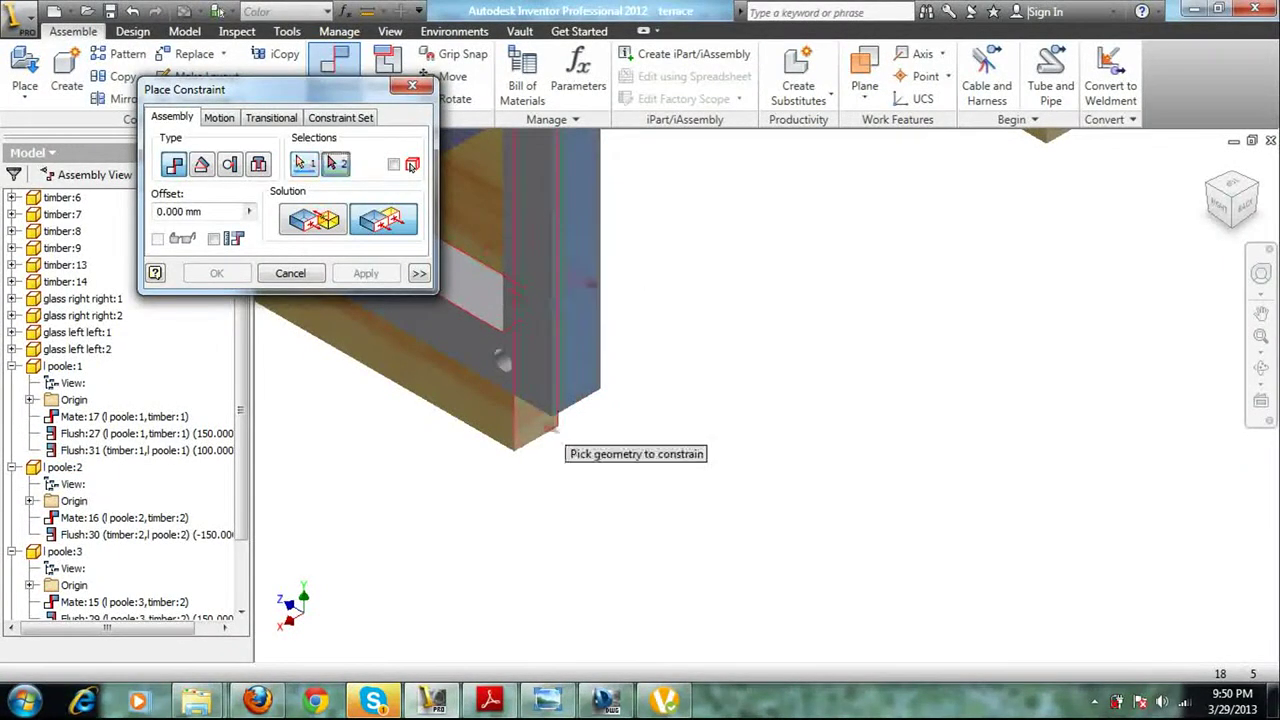
click(548, 429)
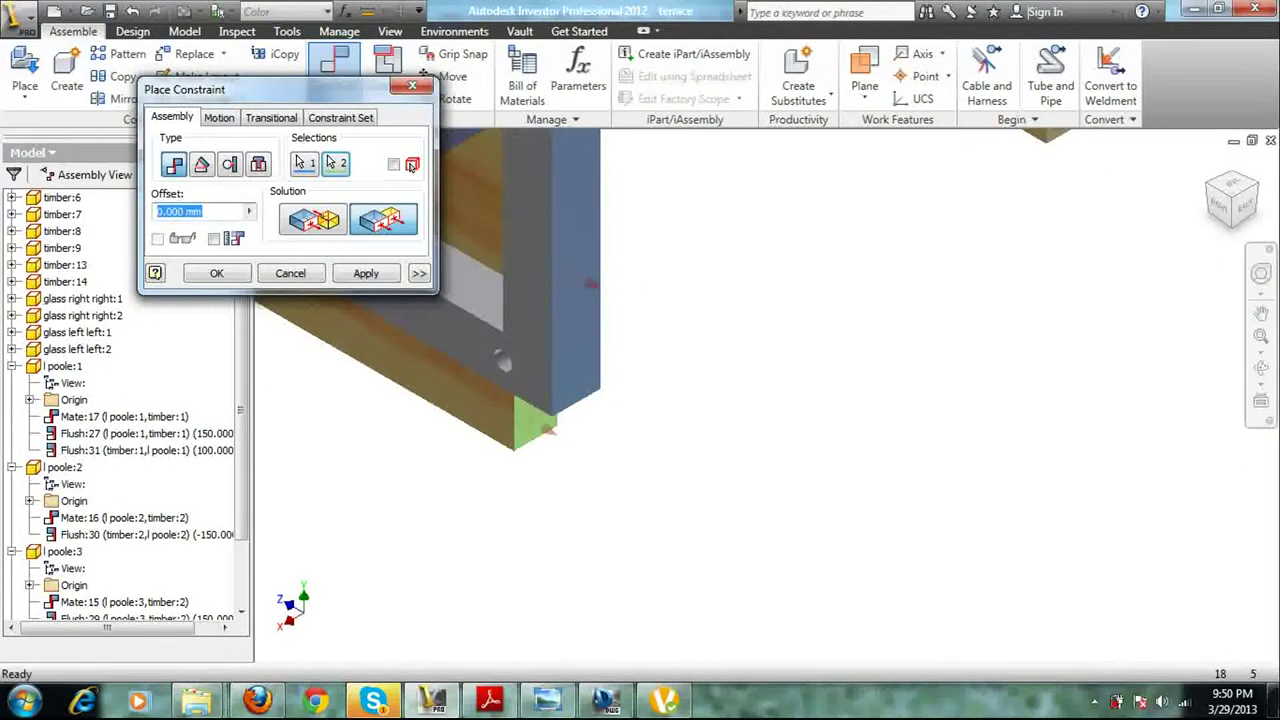
text(100)
key(Return)
click(184, 12)
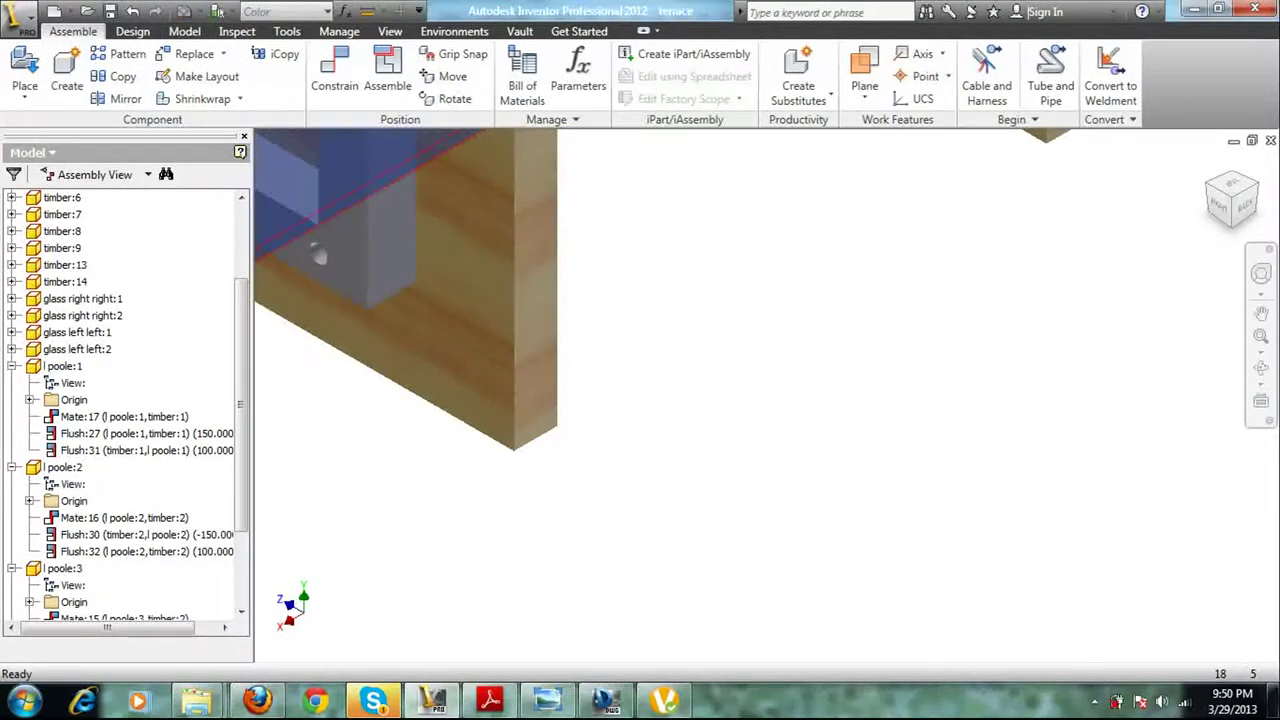
Edit the flush constraint between l poole:2's upright and timber:2's end face and set its offset to -100 mm
click(90, 551)
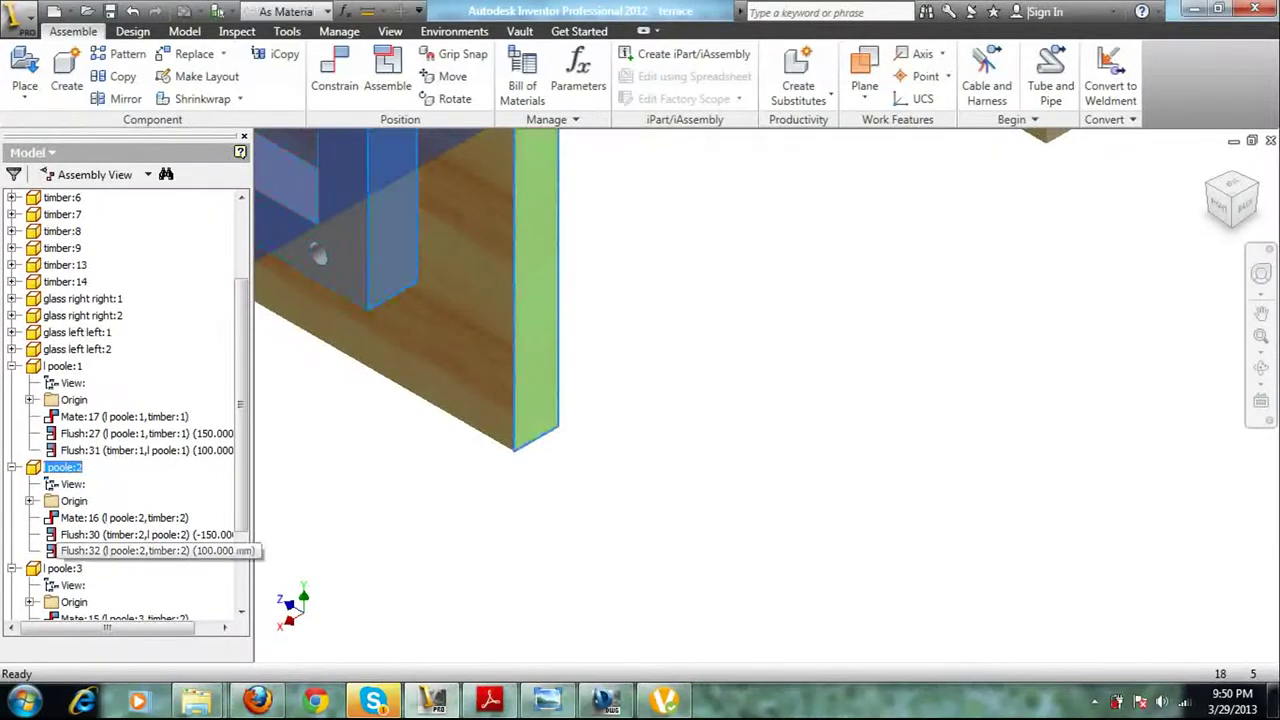
right_click(90, 551)
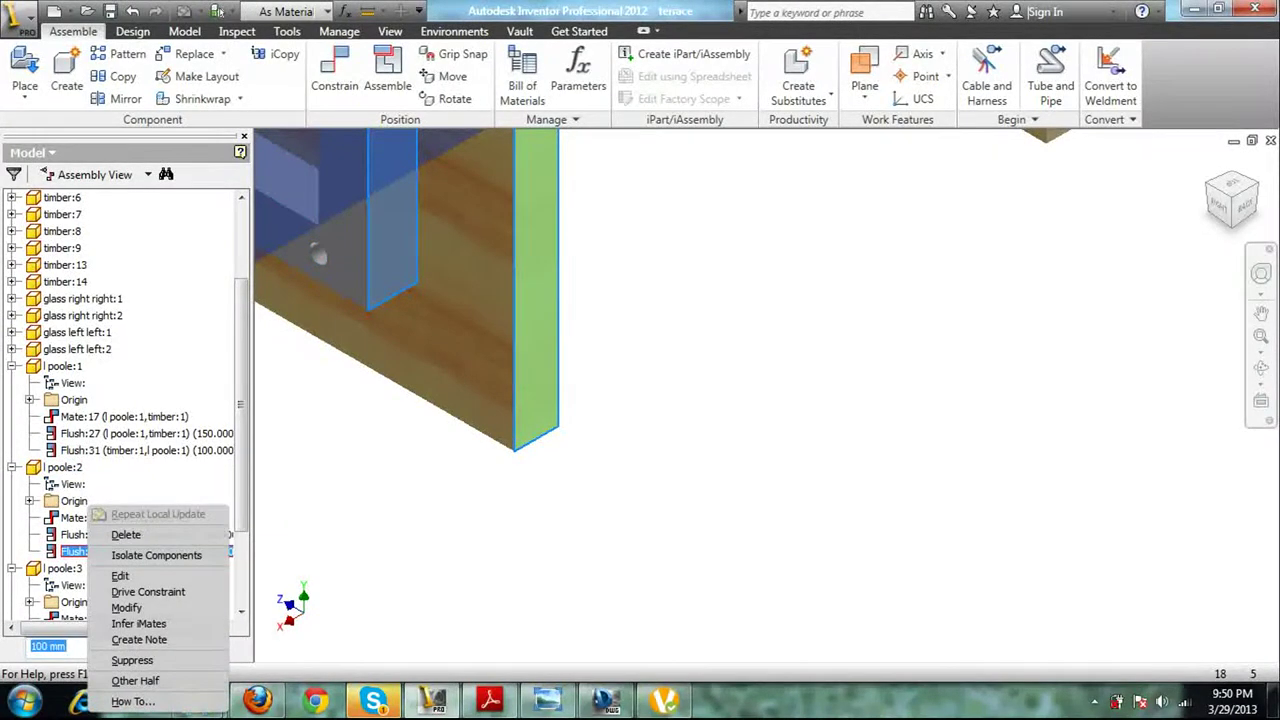
click(120, 576)
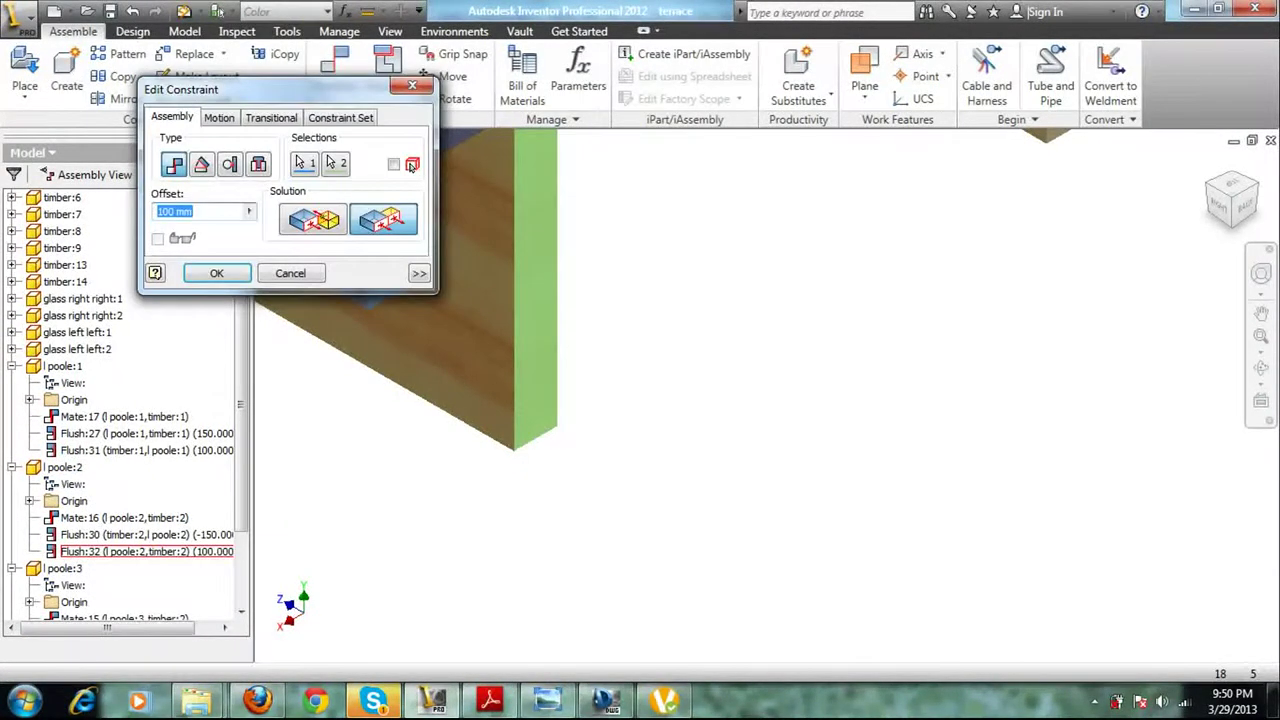
text(-)
text(150.0)
key(Return)
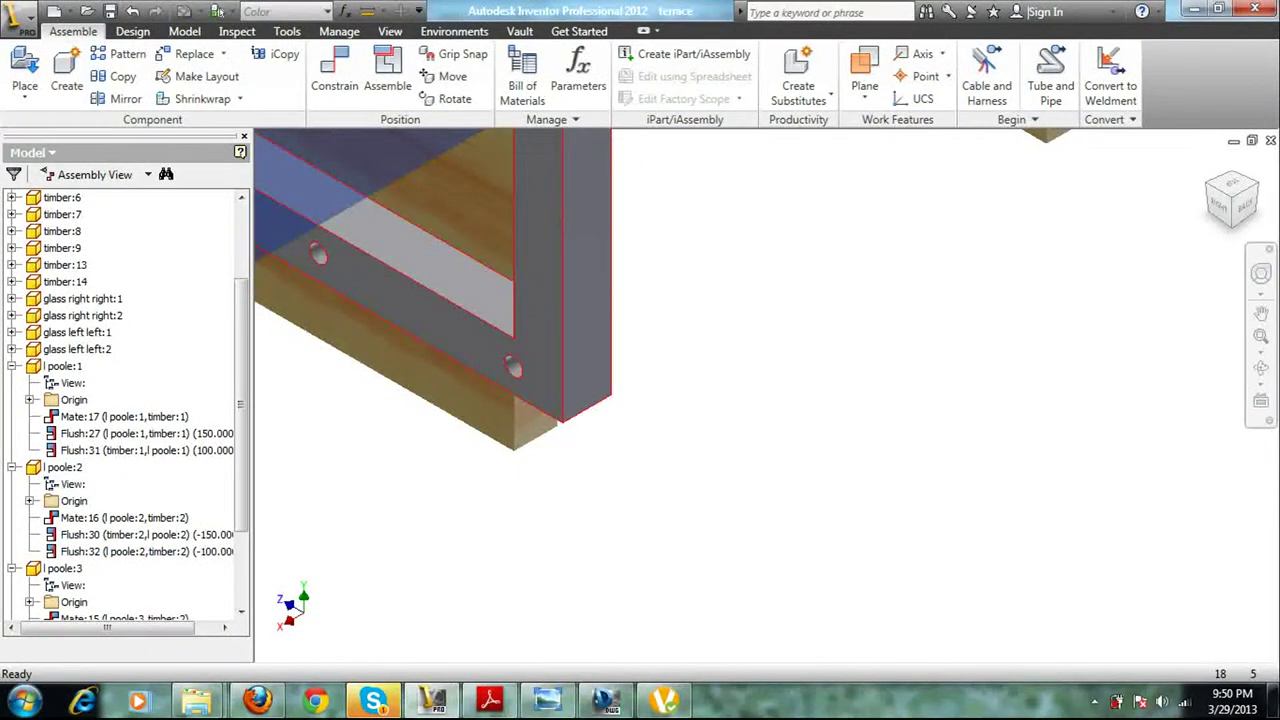
Add a flush constraint from timber:2's opposite end face to the outer face of l poole:3's upright with a 100 mm offset
click(1254, 185)
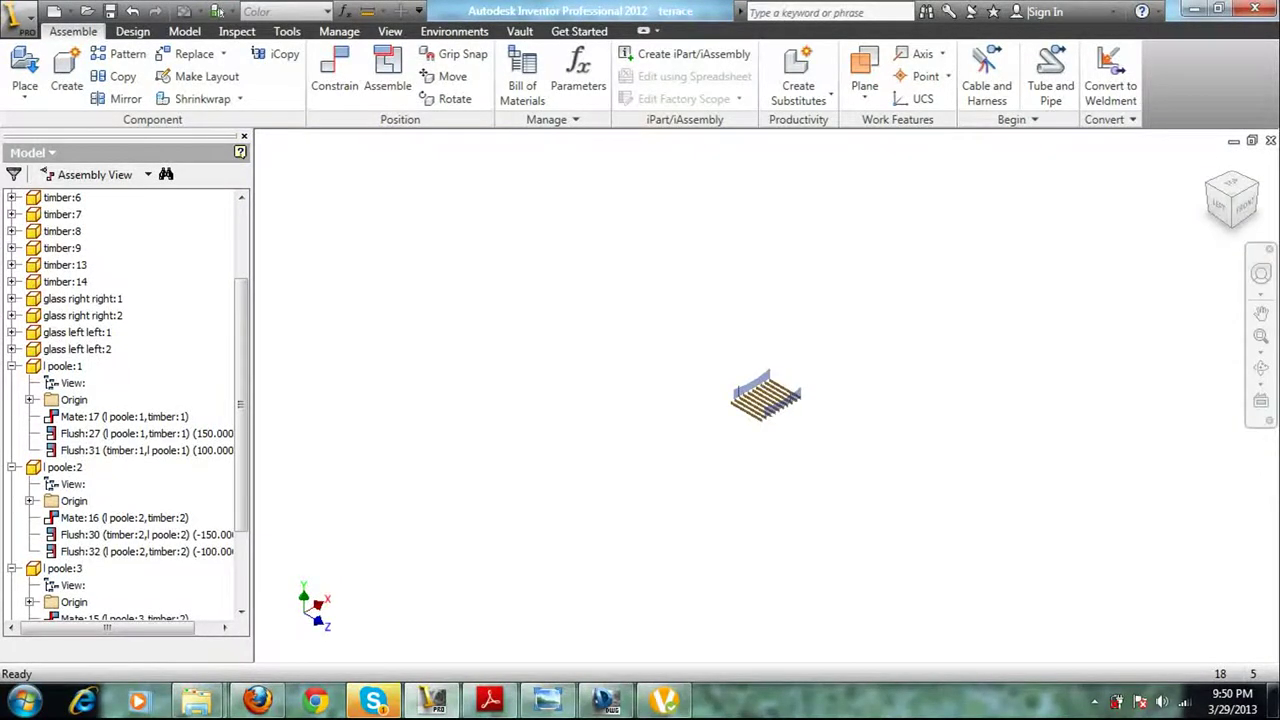
scroll(778, 411, down, 10)
scroll(655, 449, down, 5)
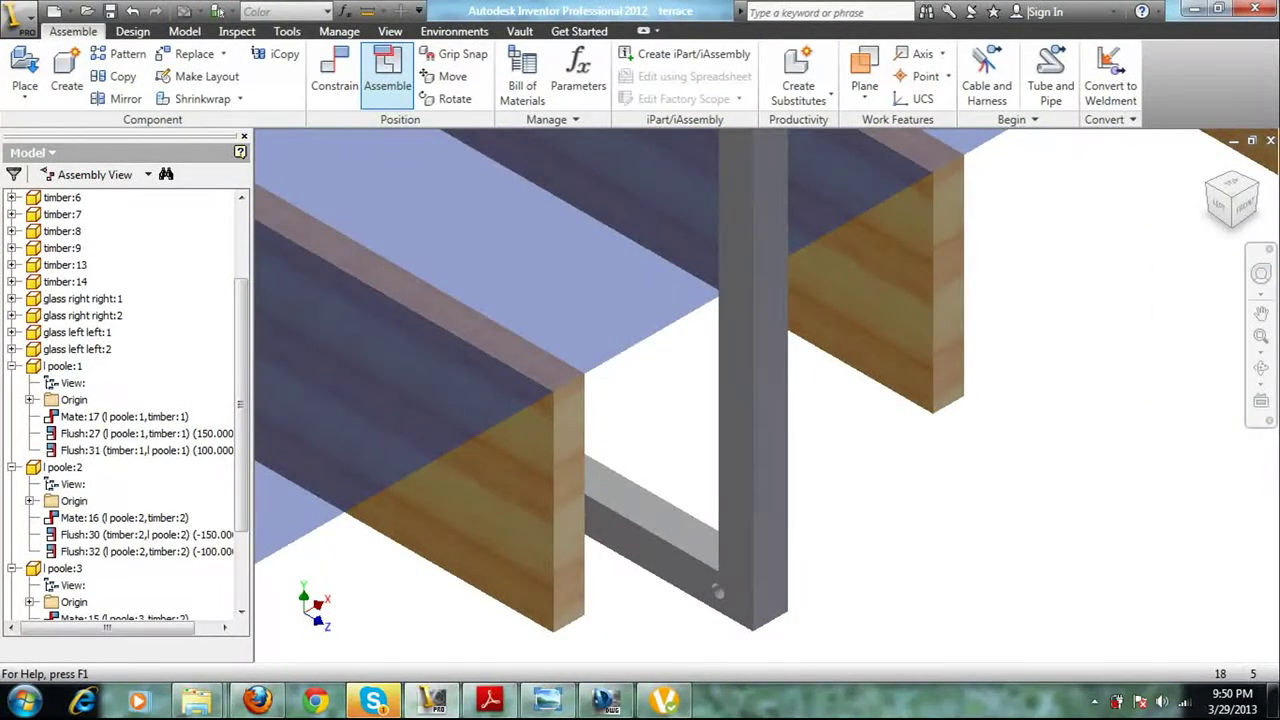
key(c)
click(383, 219)
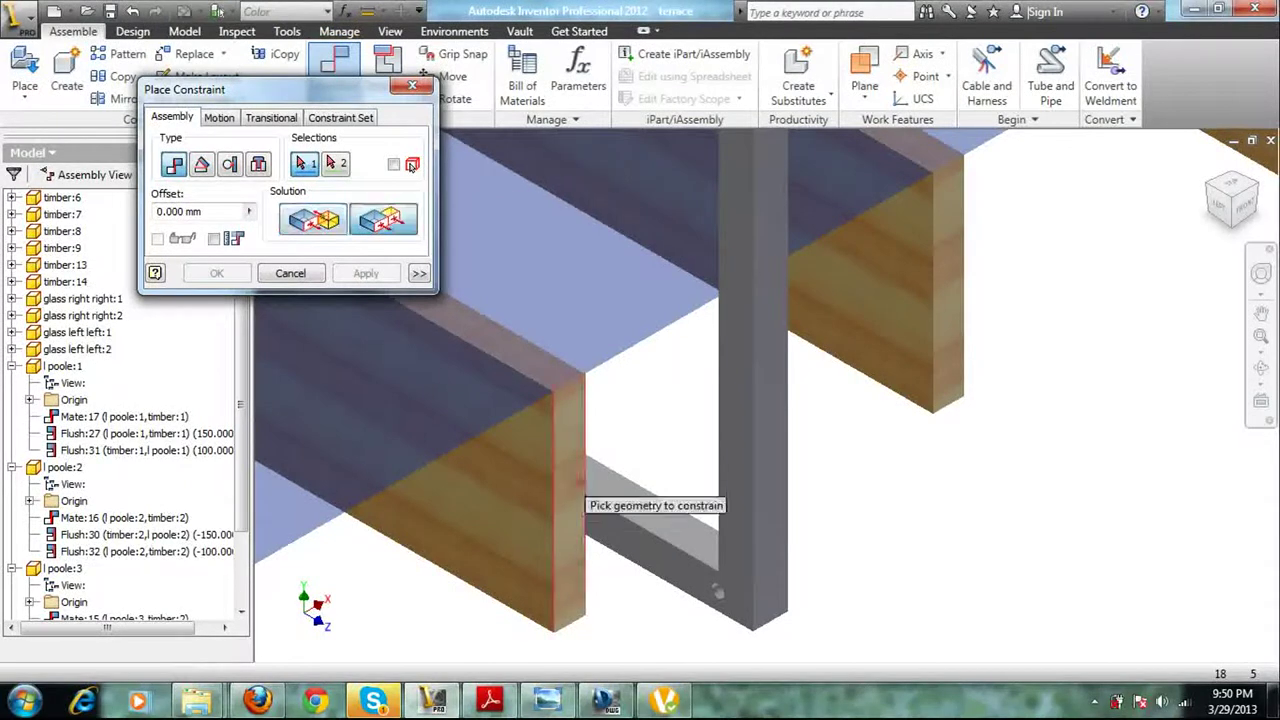
click(578, 482)
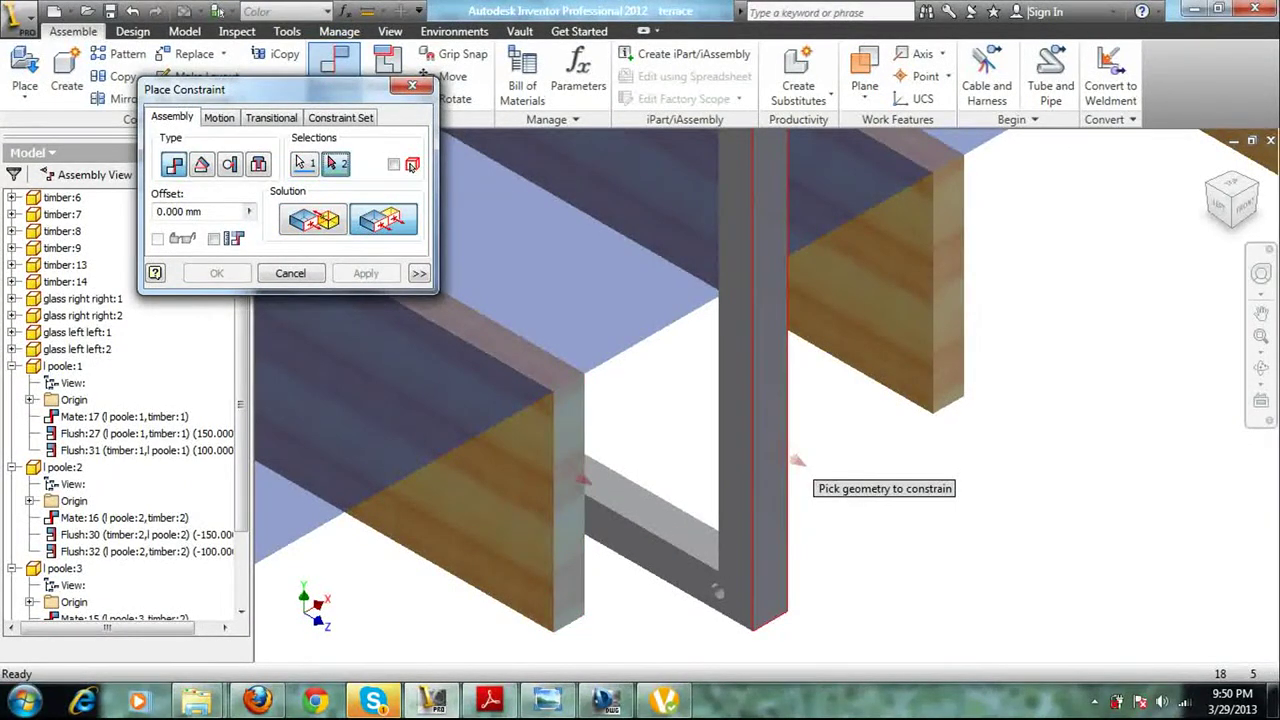
click(780, 462)
key(Return)
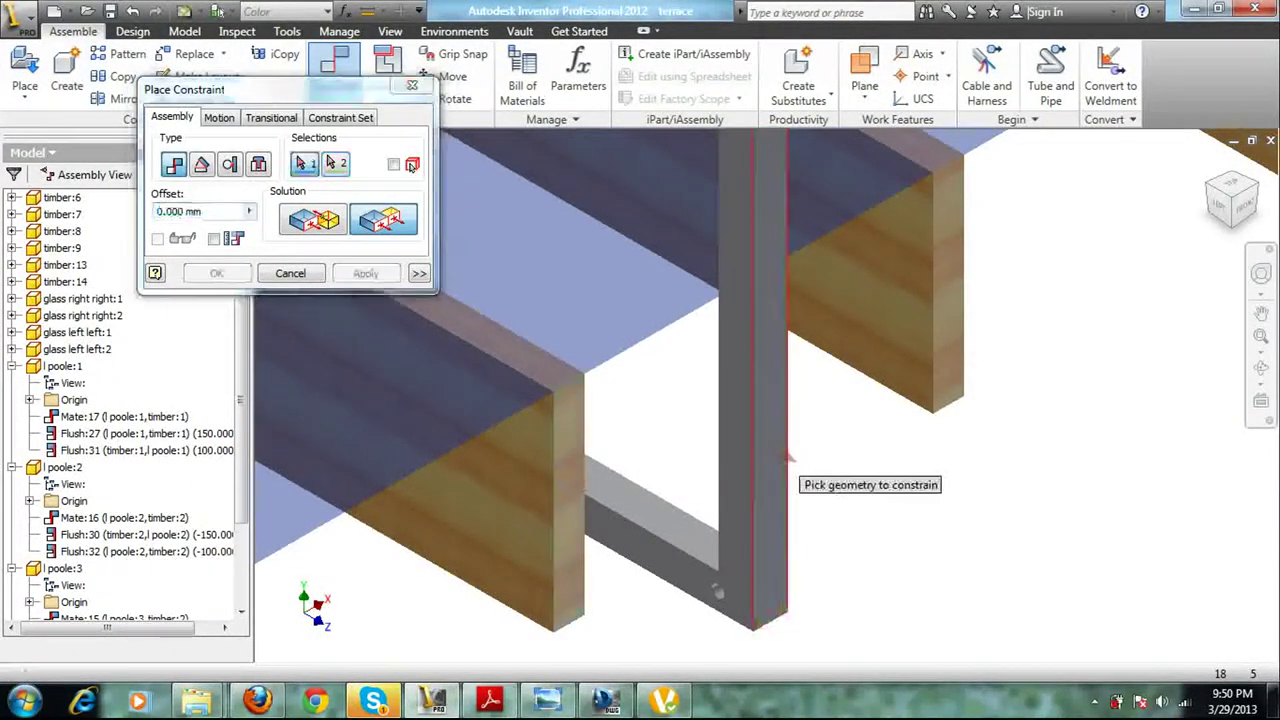
key(Escape)
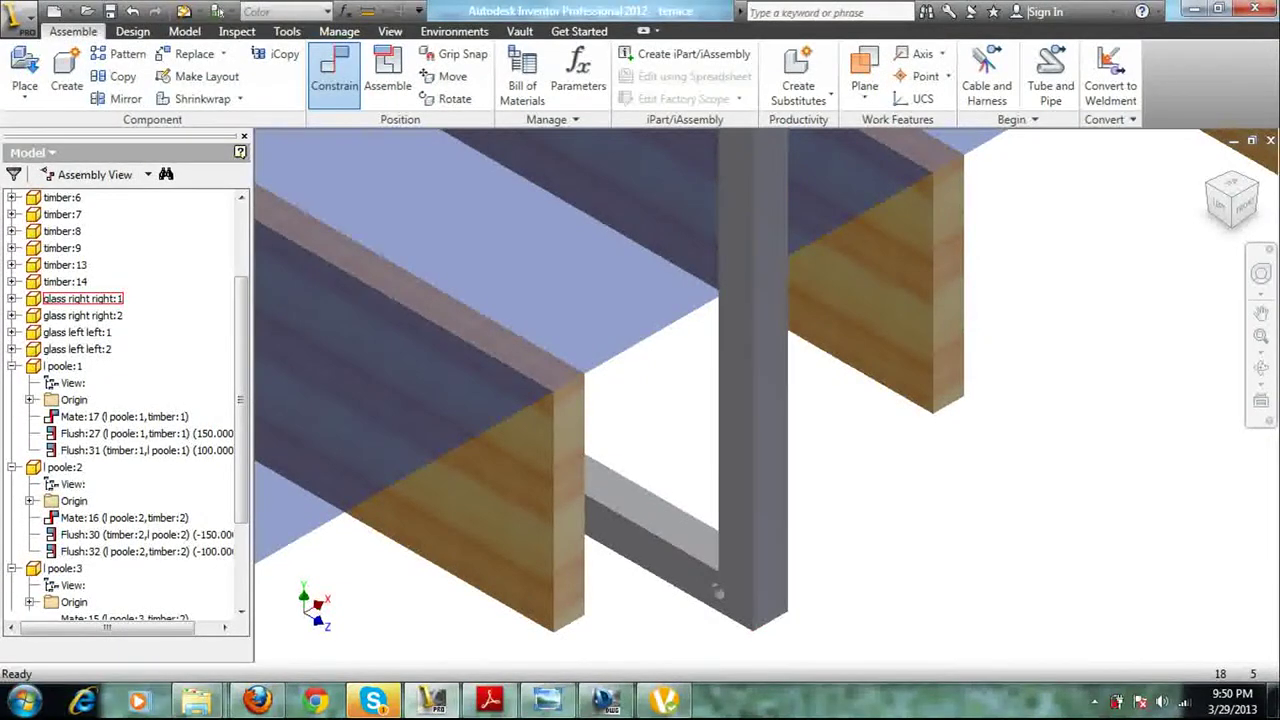
Slide l poole:4 towards timber:1's end and add a flush constraint from timber:1's end face to the post's outer upright face with a -100 mm offset
scroll(494, 393, up, 6)
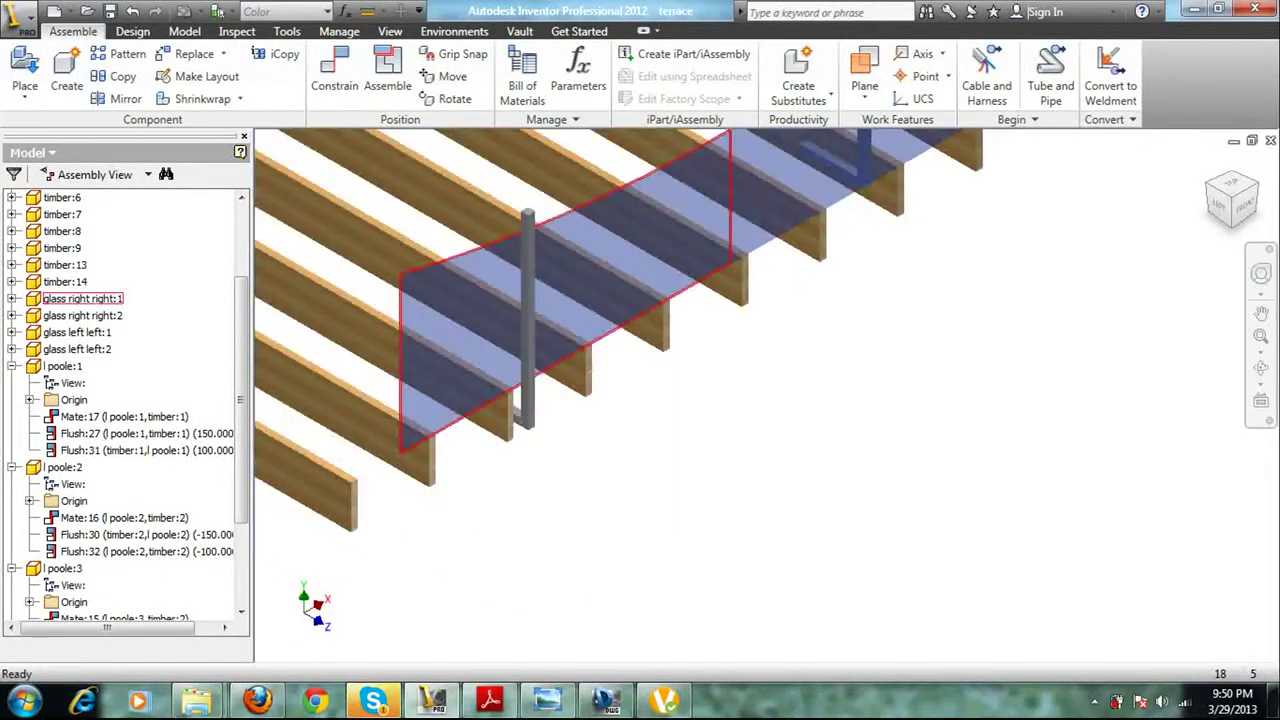
scroll(495, 395, up, 5)
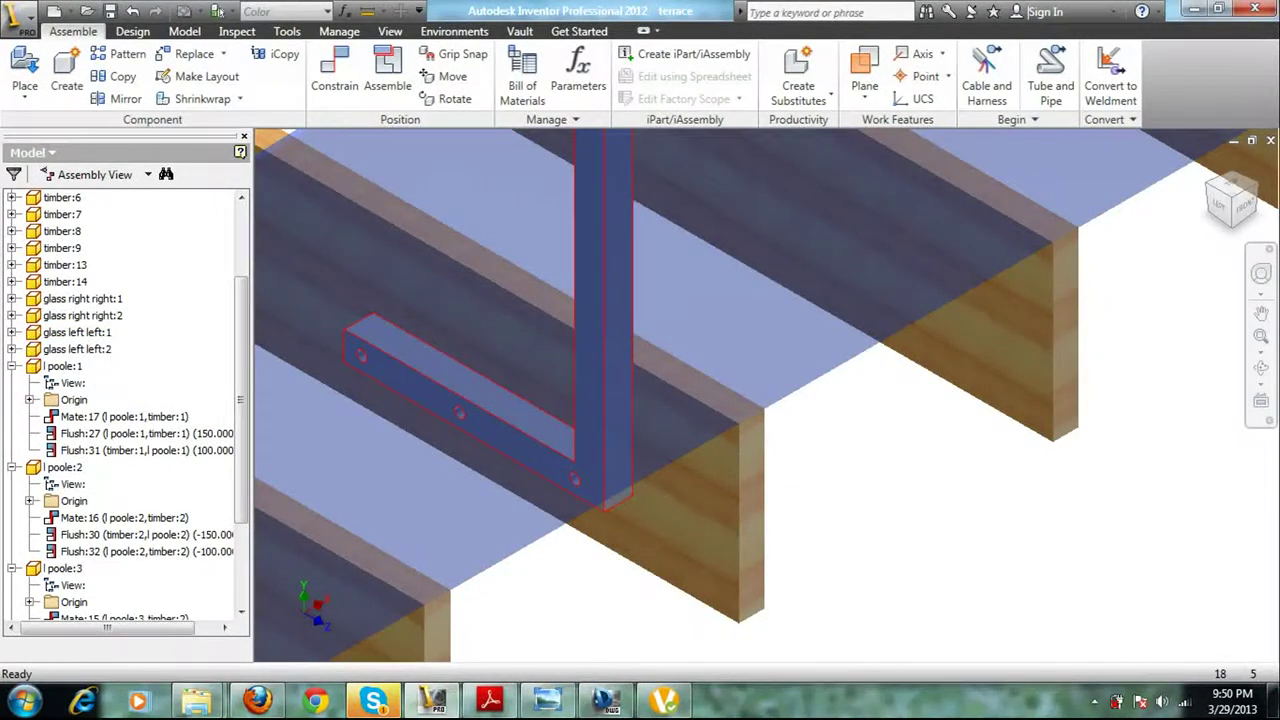
drag(495, 395, 623, 469)
key(c)
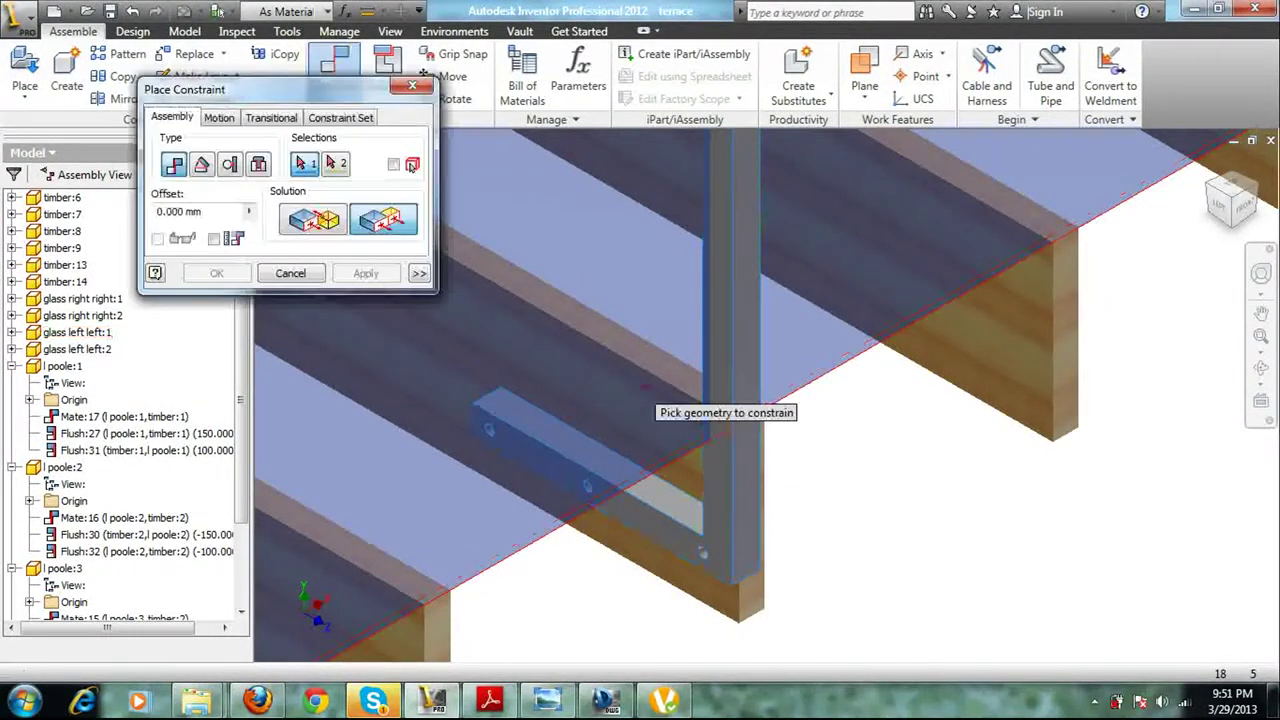
click(755, 598)
click(745, 525)
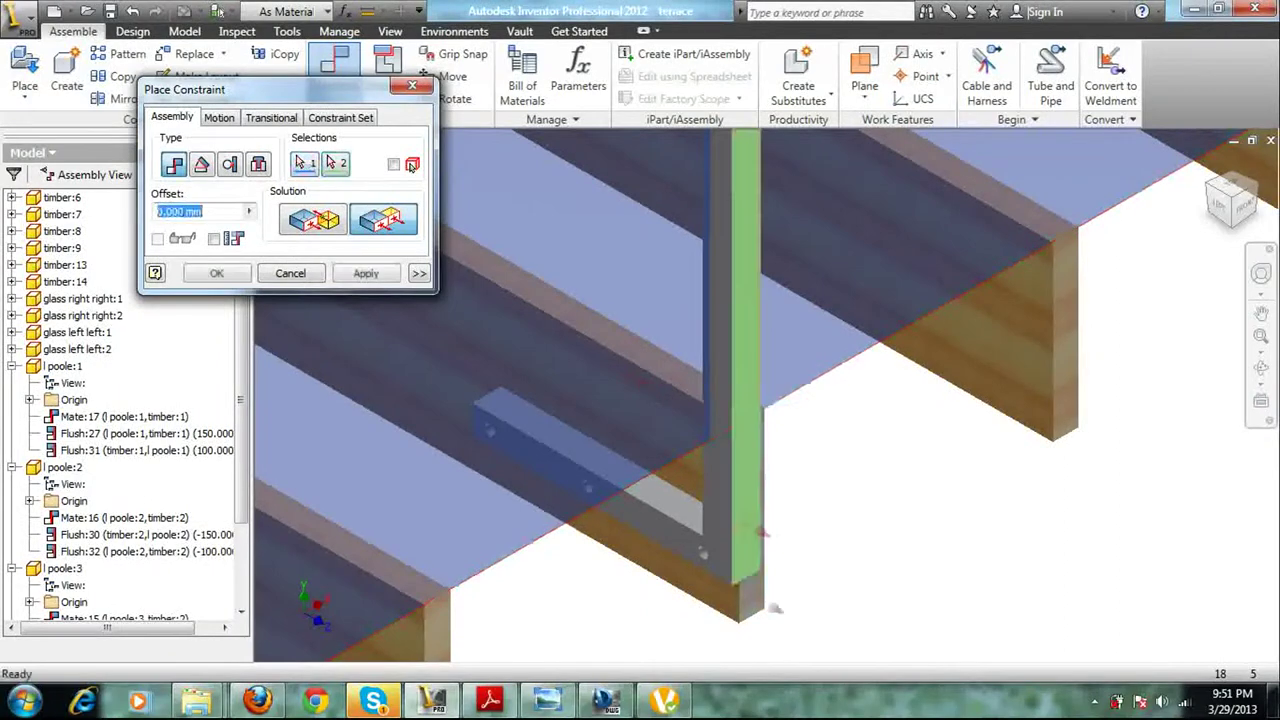
text(-100)
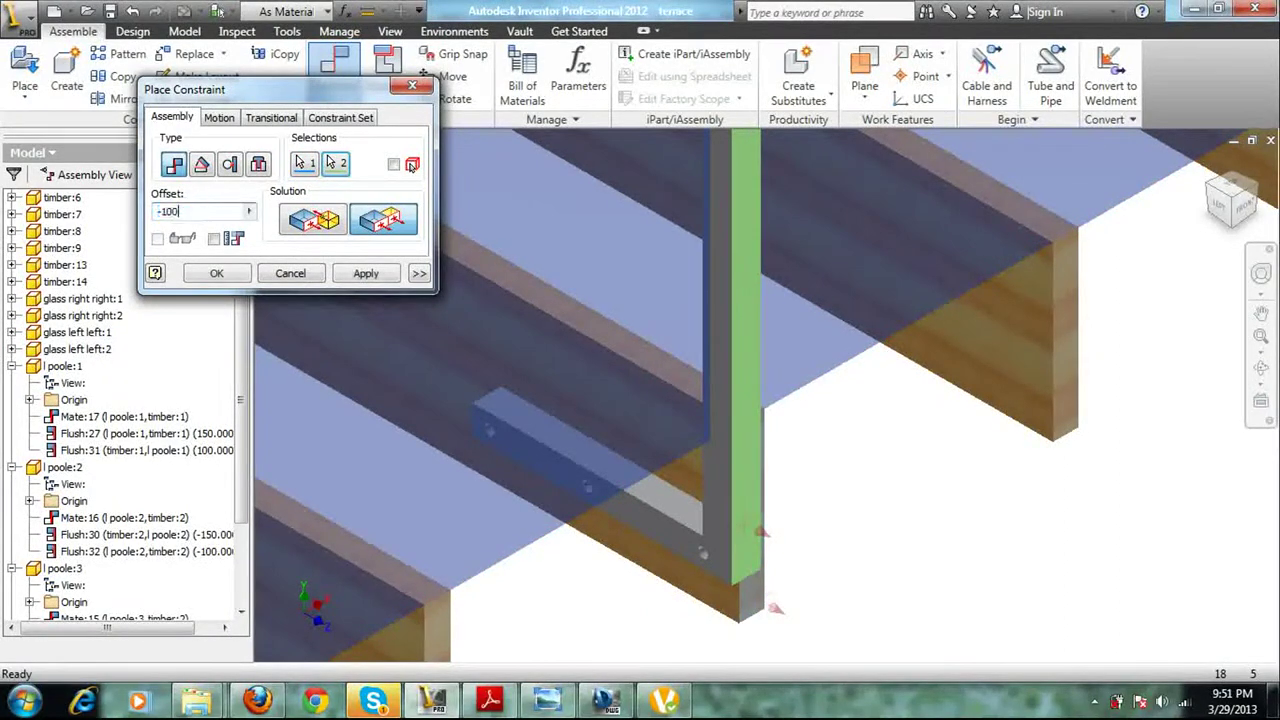
key(Return)
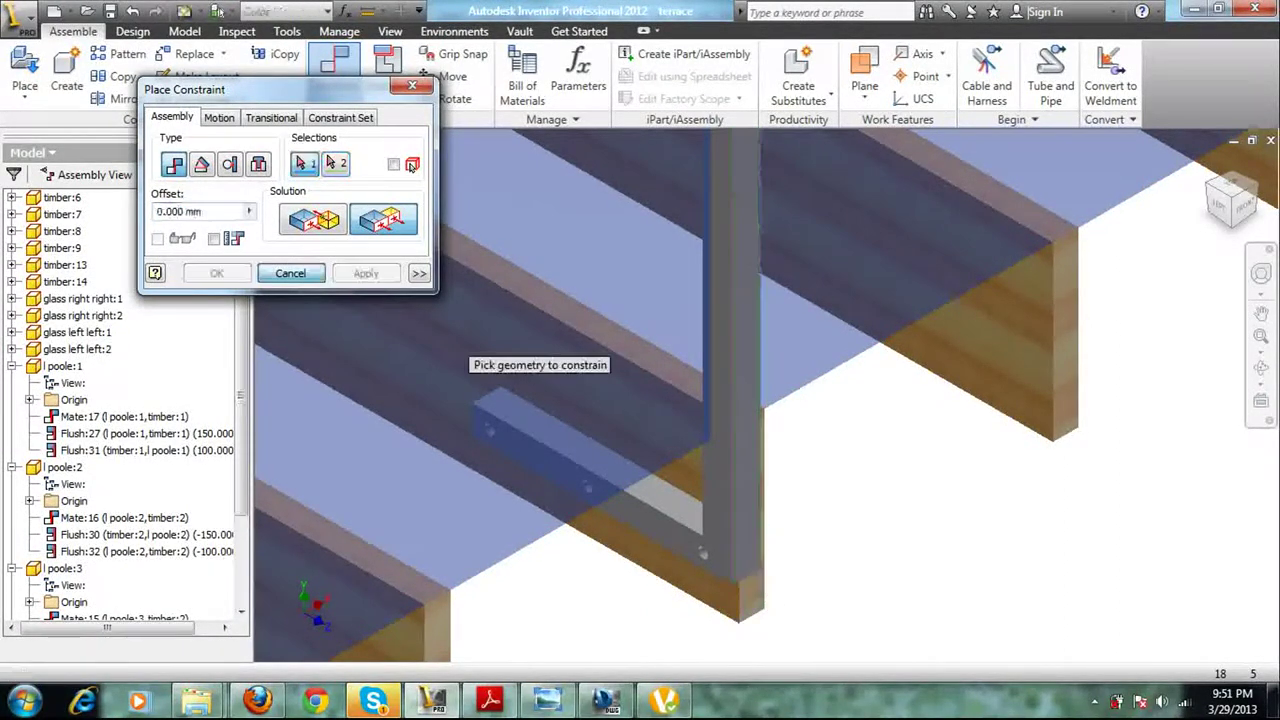
key(Escape)
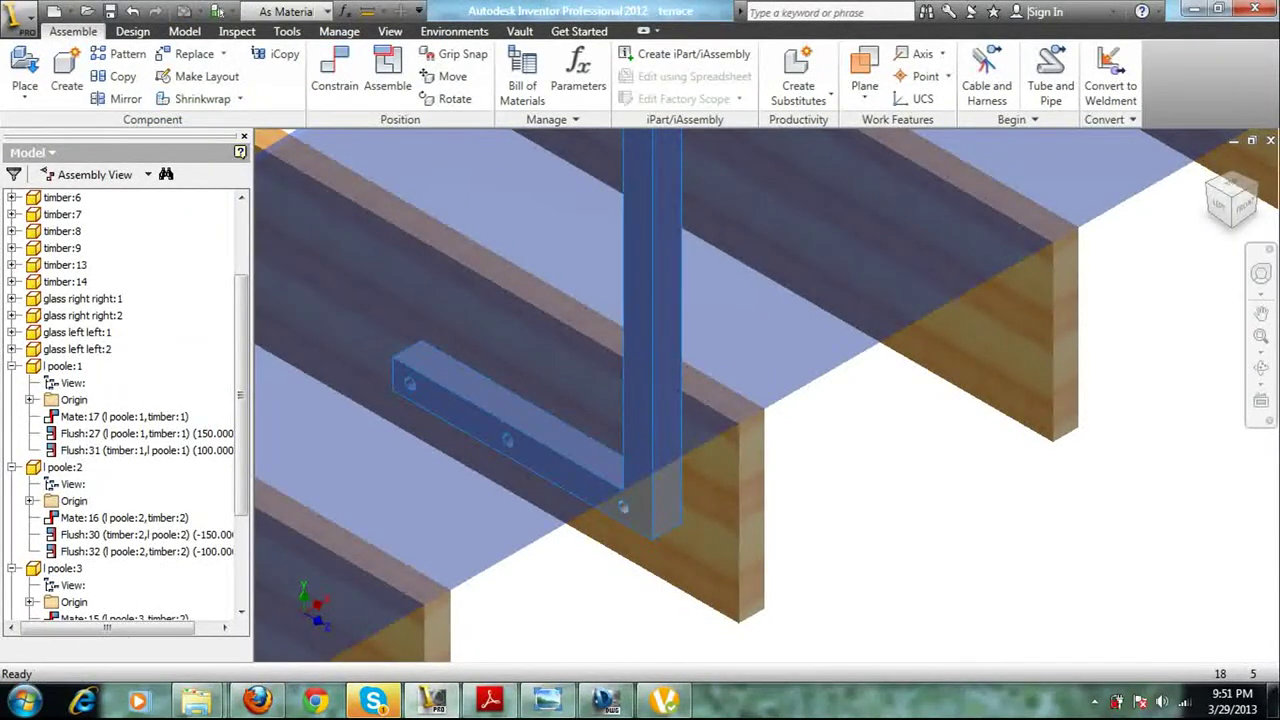
Edit the flush constraint between timber:1's end face and l poole:4's upright, set its offset to 100 mm and update the assembly
scroll(121, 405, down, 3)
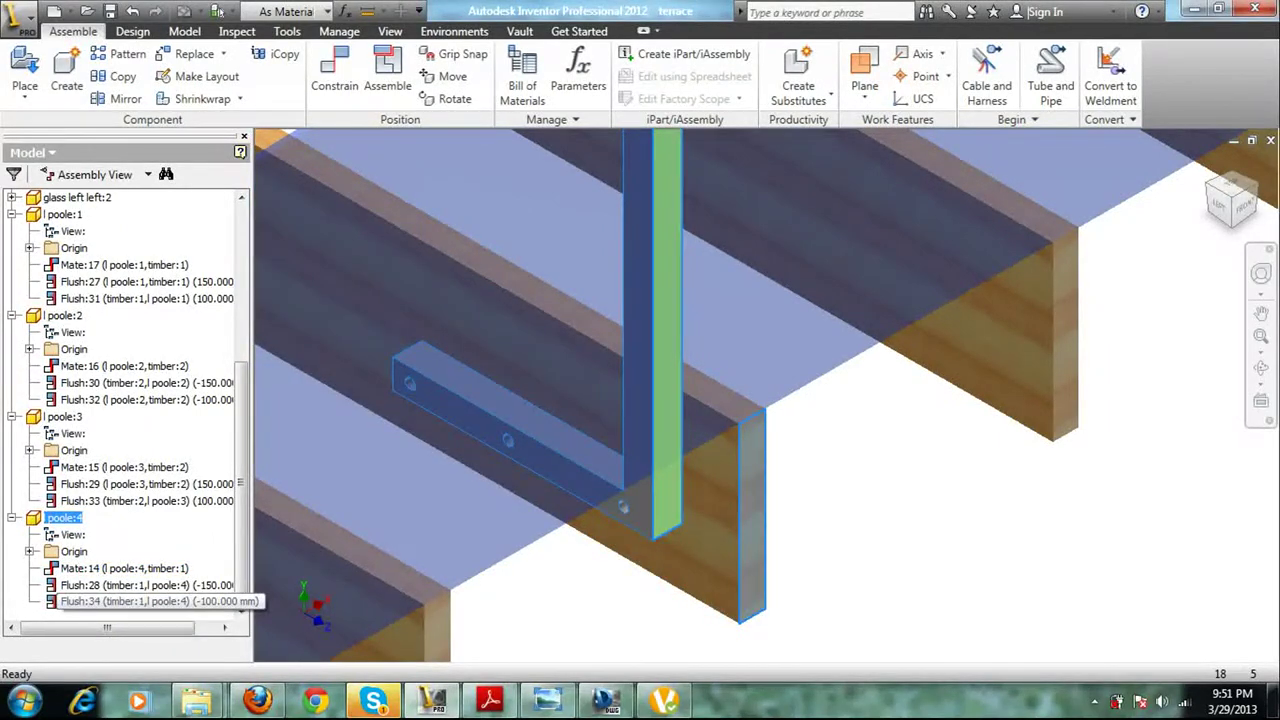
right_click(120, 600)
click(79, 576)
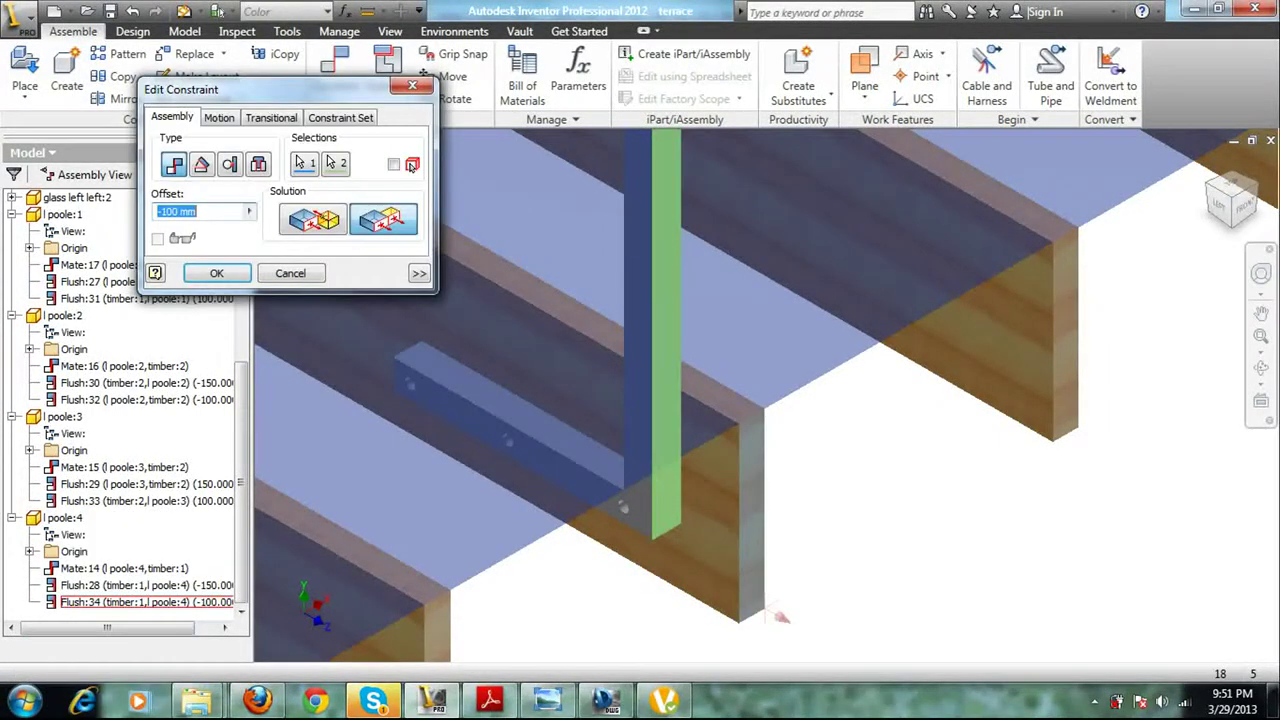
text(1)
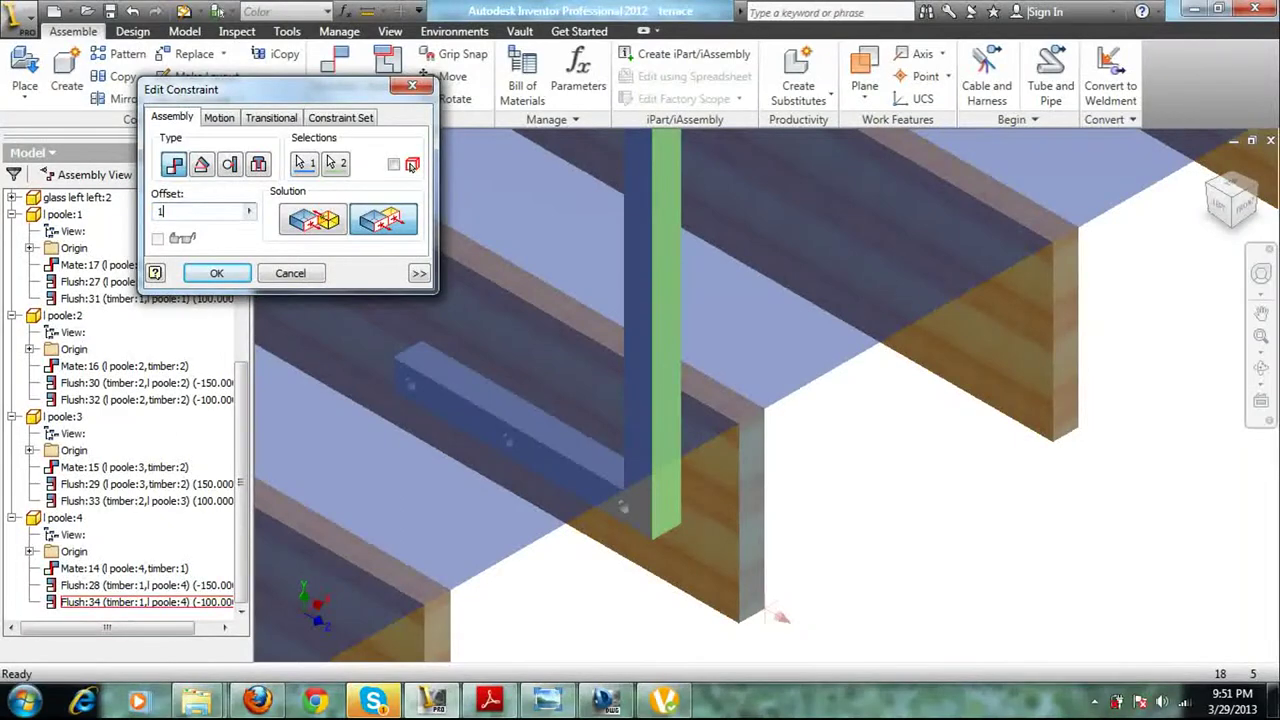
key(Return)
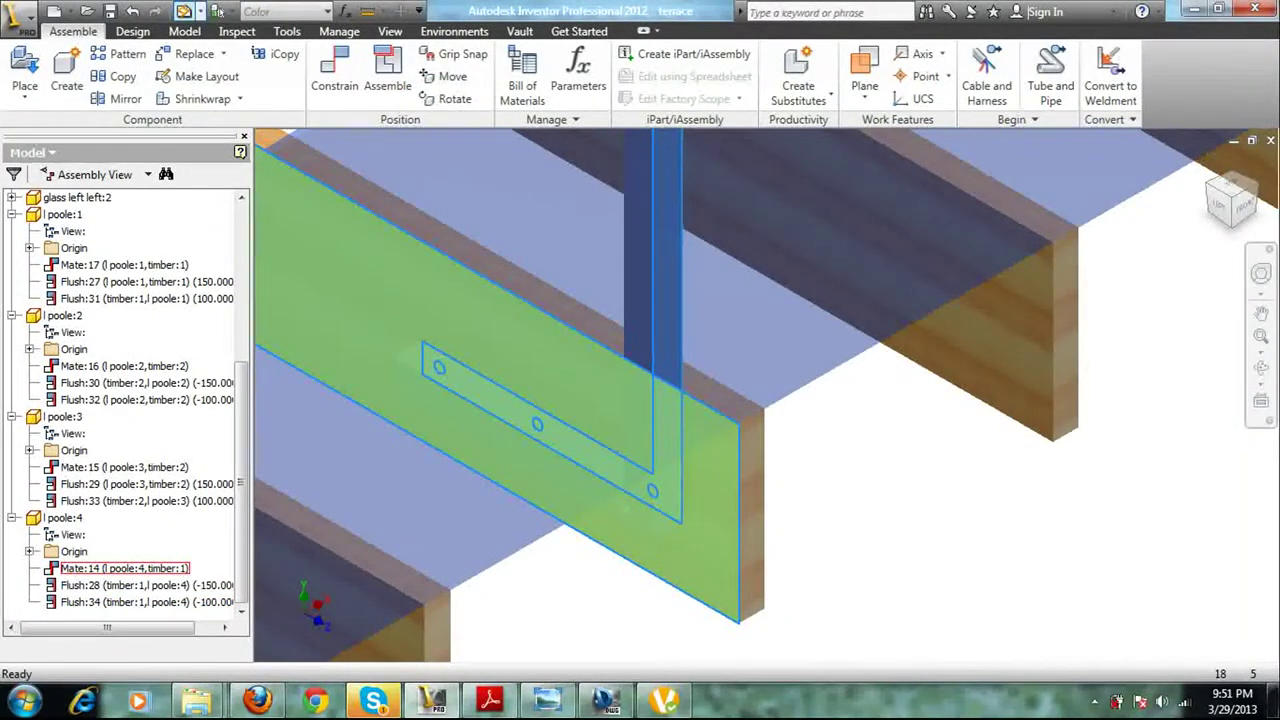
scroll(960, 557, down, 6)
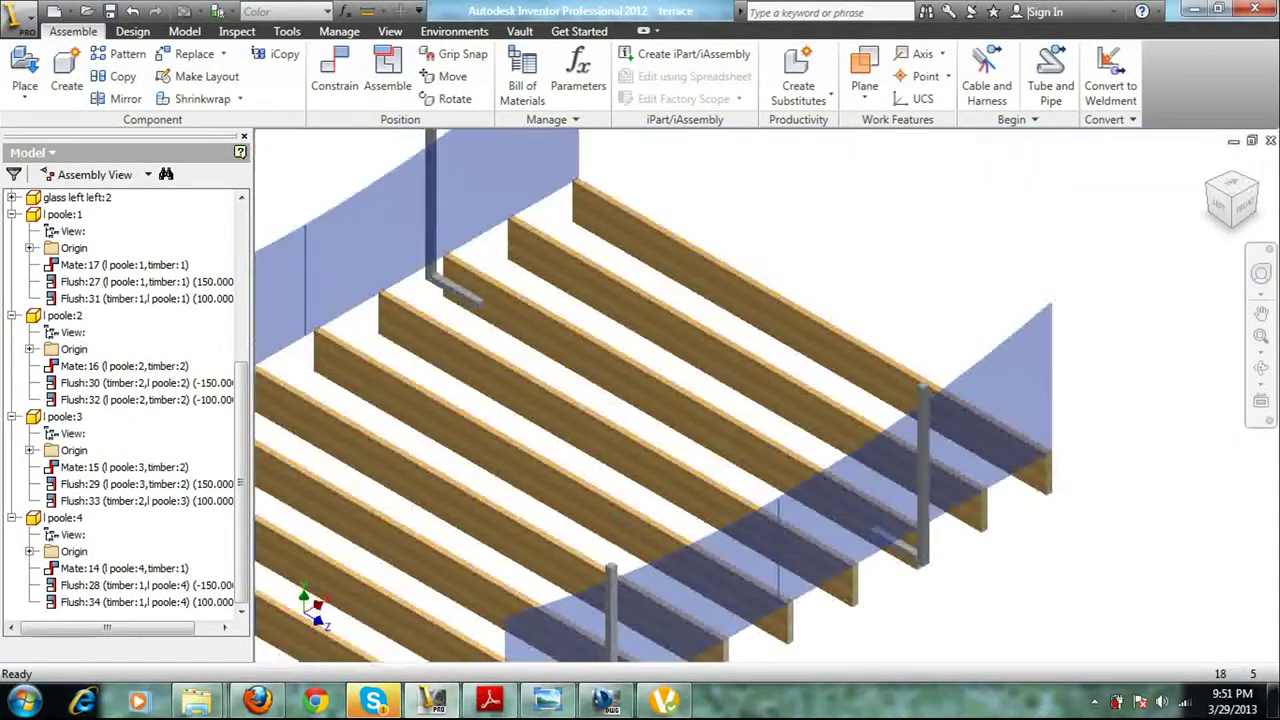
scroll(960, 557, down, 2)
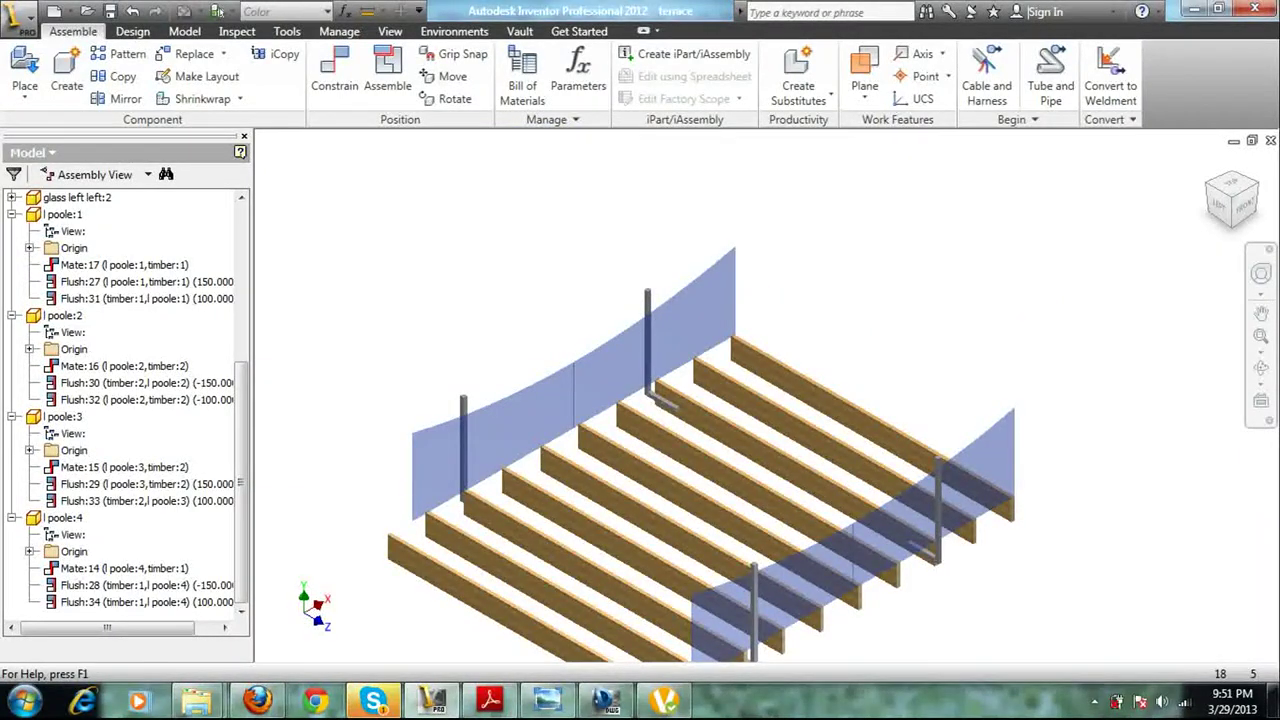
Switch to Skype, send the message "merge la tara" in the open chat and return to the terrace assembly in Inventor
key(alt+Tab)
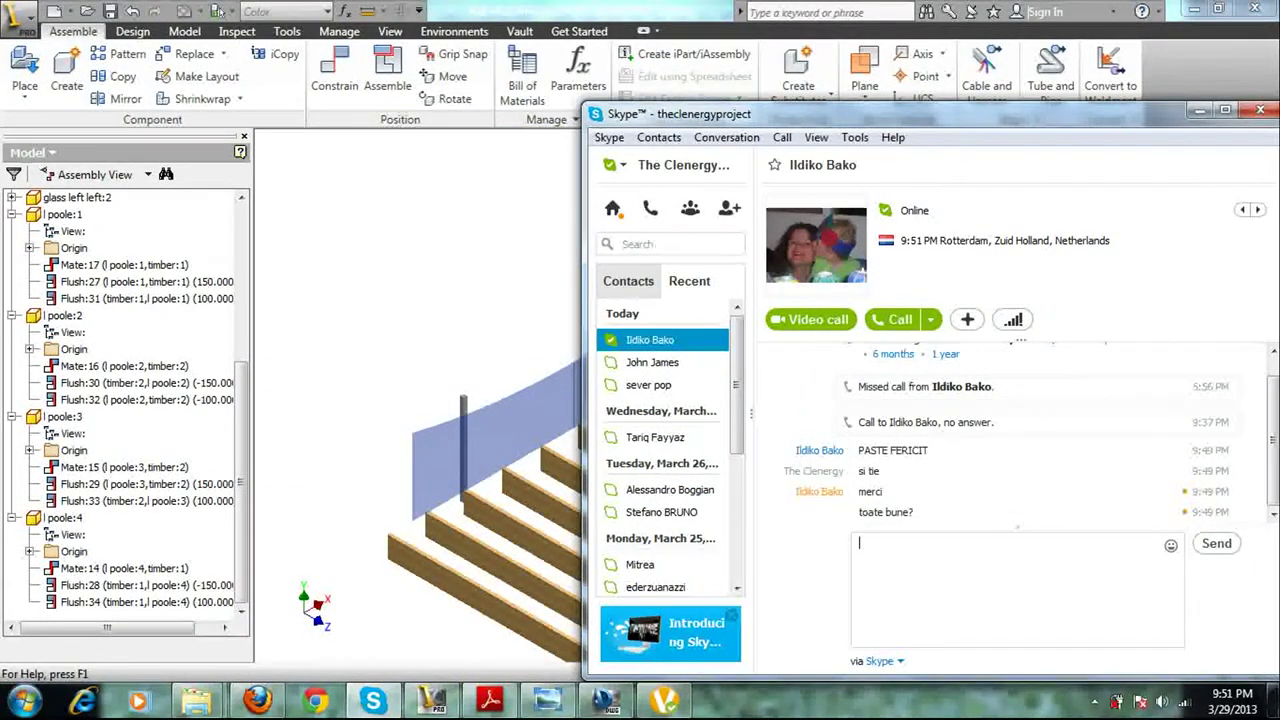
text(merge la tara)
key(Return)
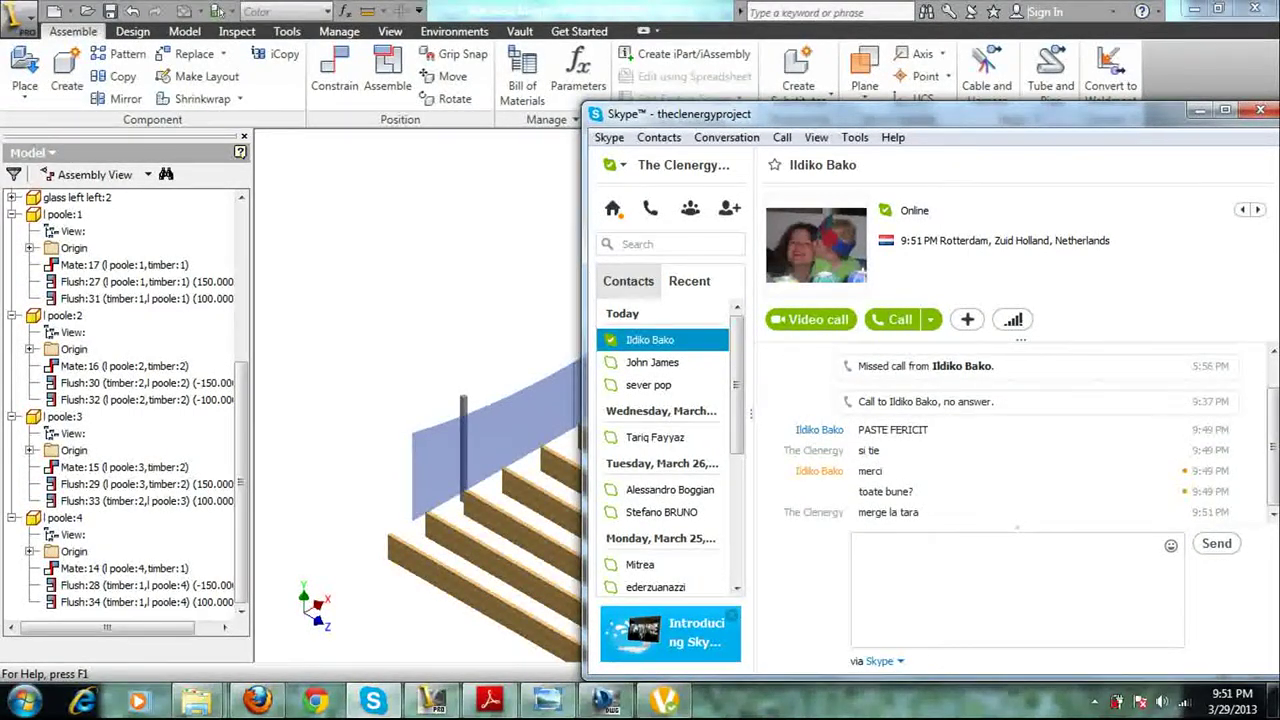
key(alt+Tab)
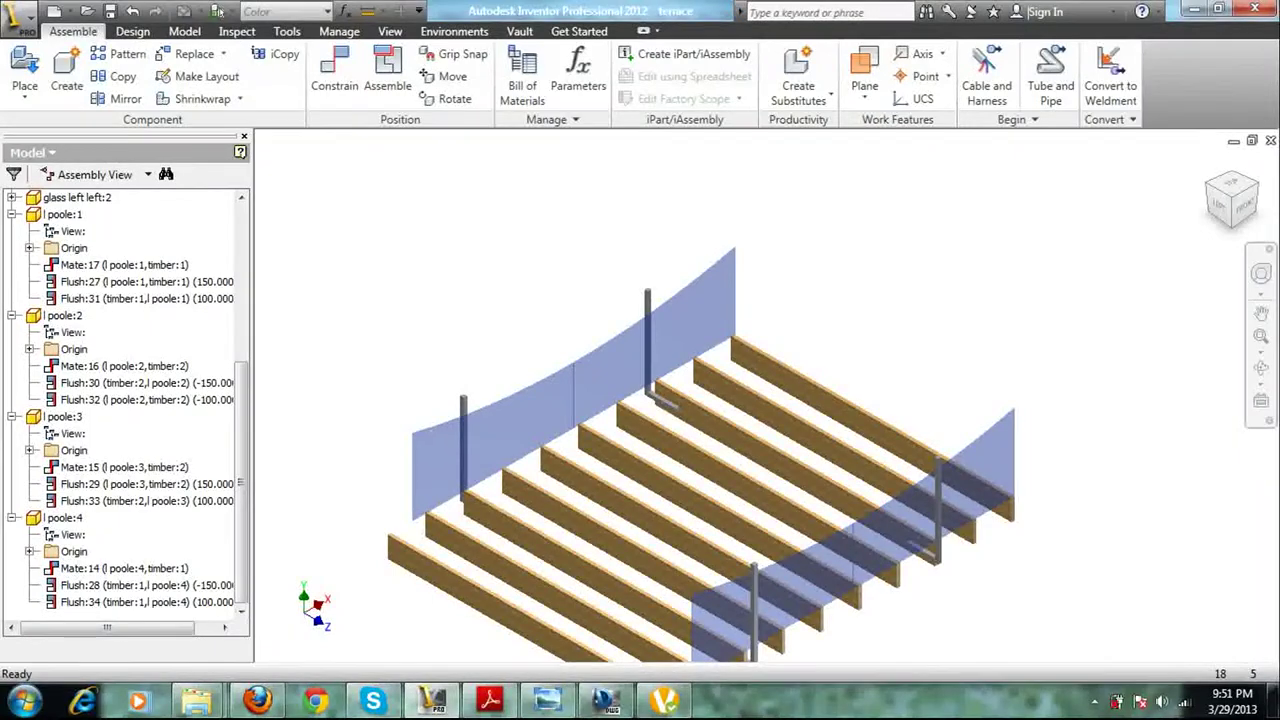
Check the post spacing from the front and delete timber:14, the outermost beam lying beyond the glass panels
scroll(386, 378, up, 3)
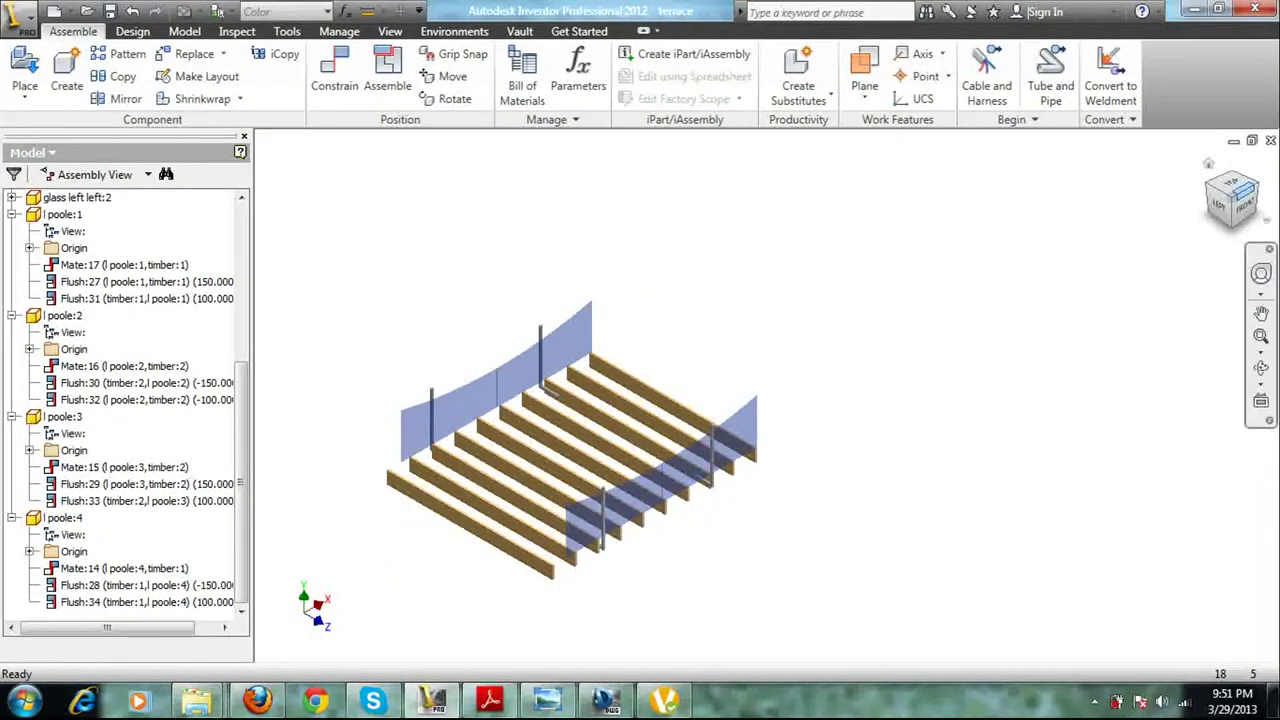
click(1245, 204)
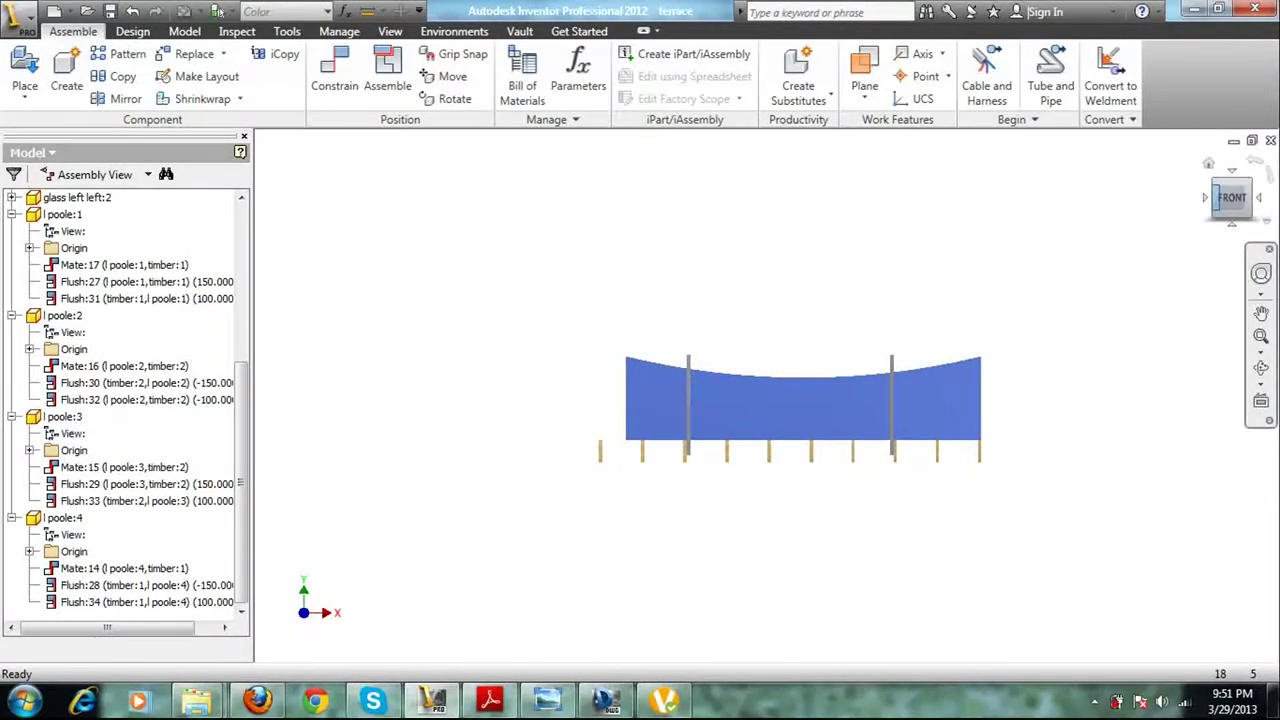
click(1216, 183)
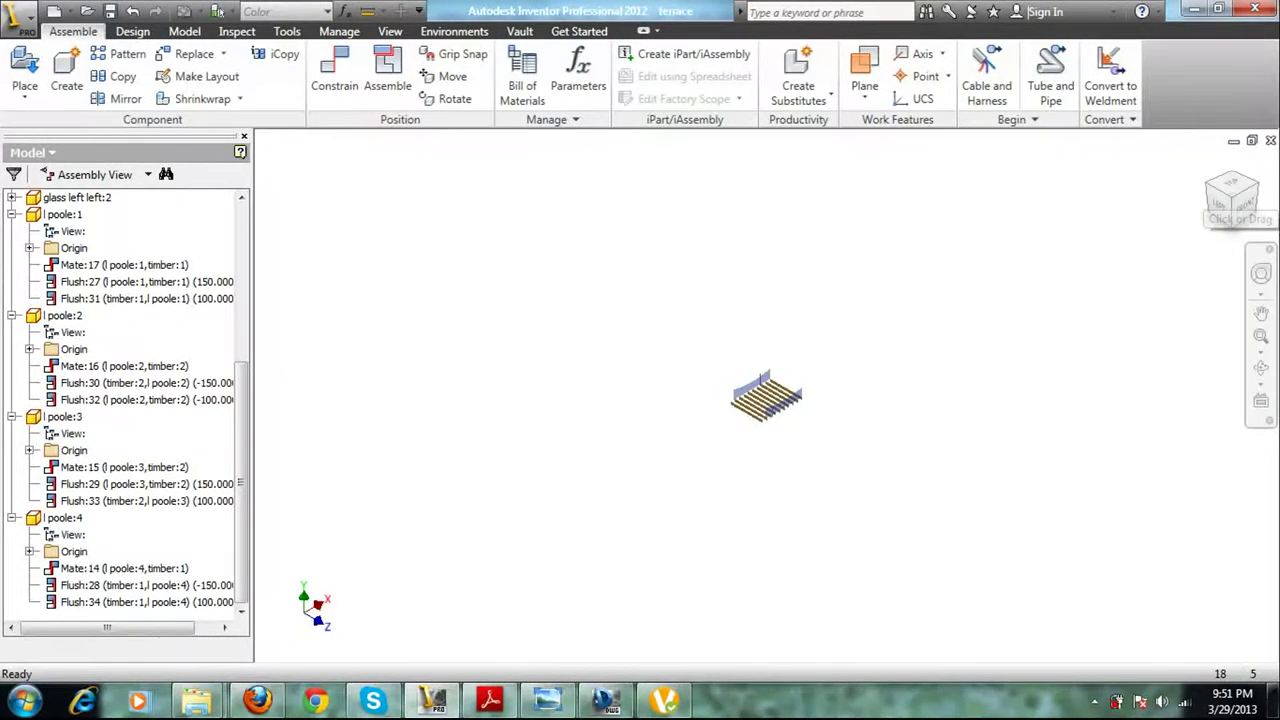
scroll(757, 412, down, 5)
click(738, 443)
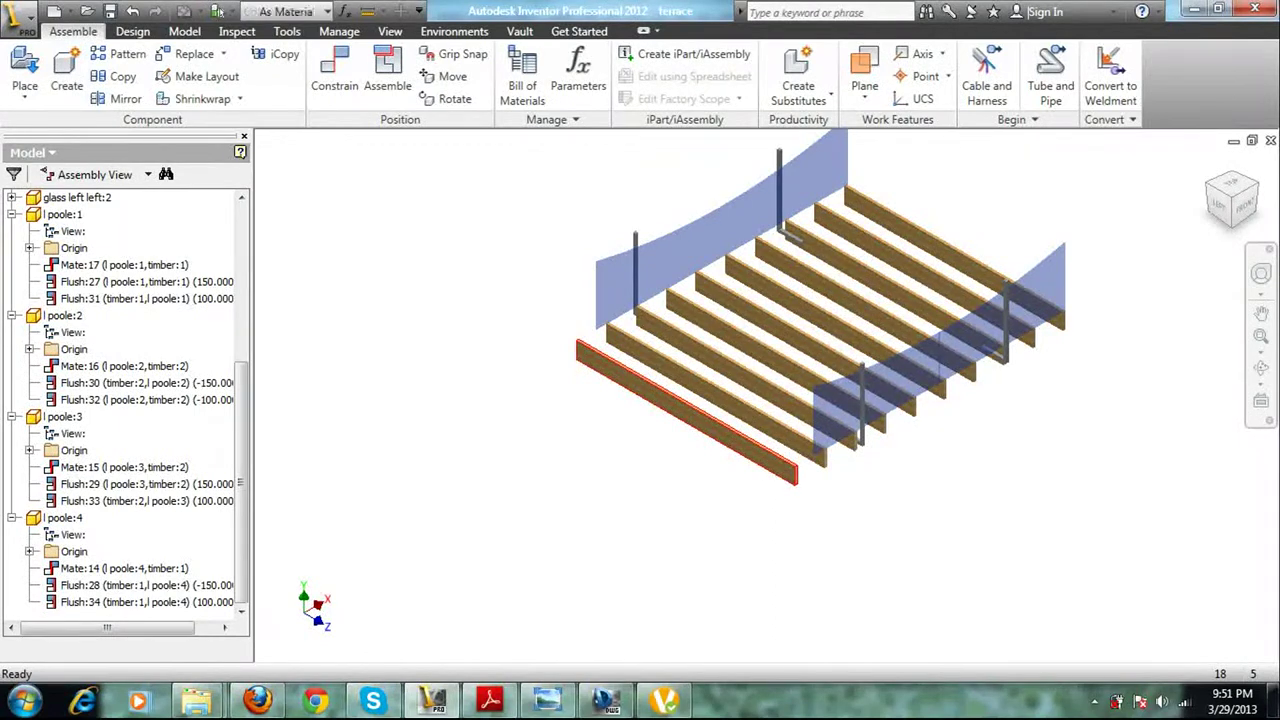
key(Delete)
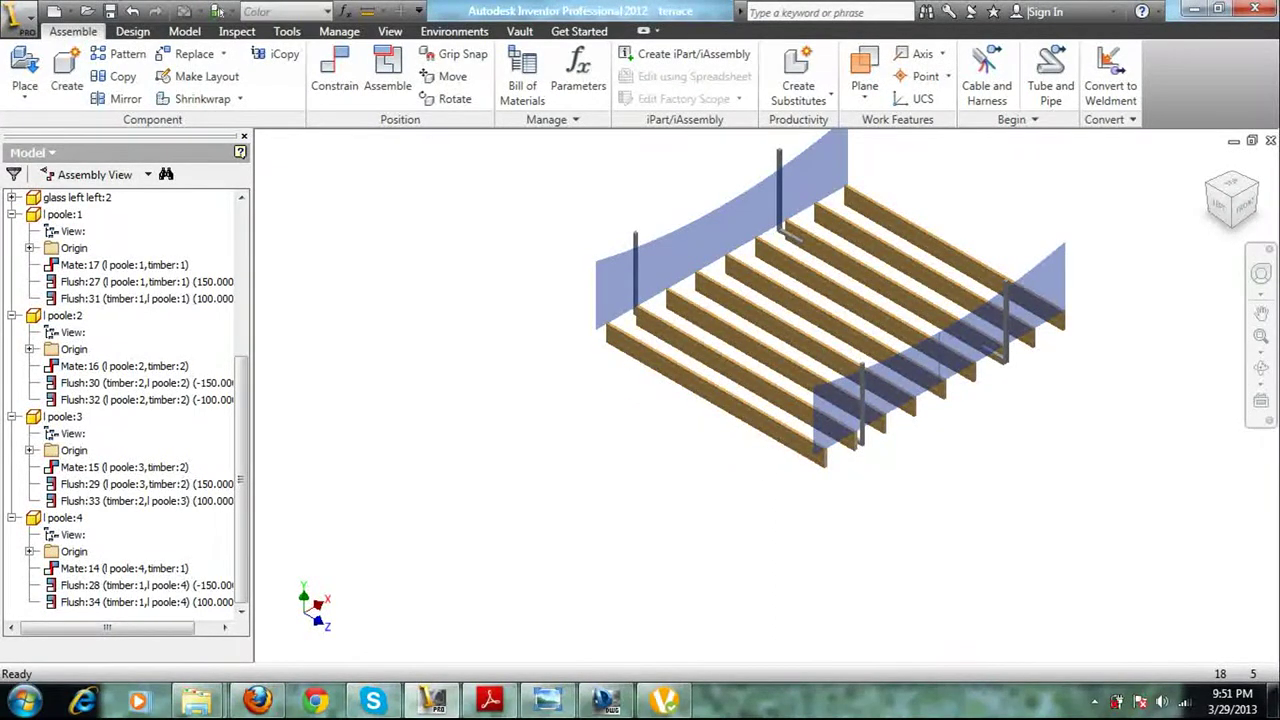
drag(241, 430, 241, 277)
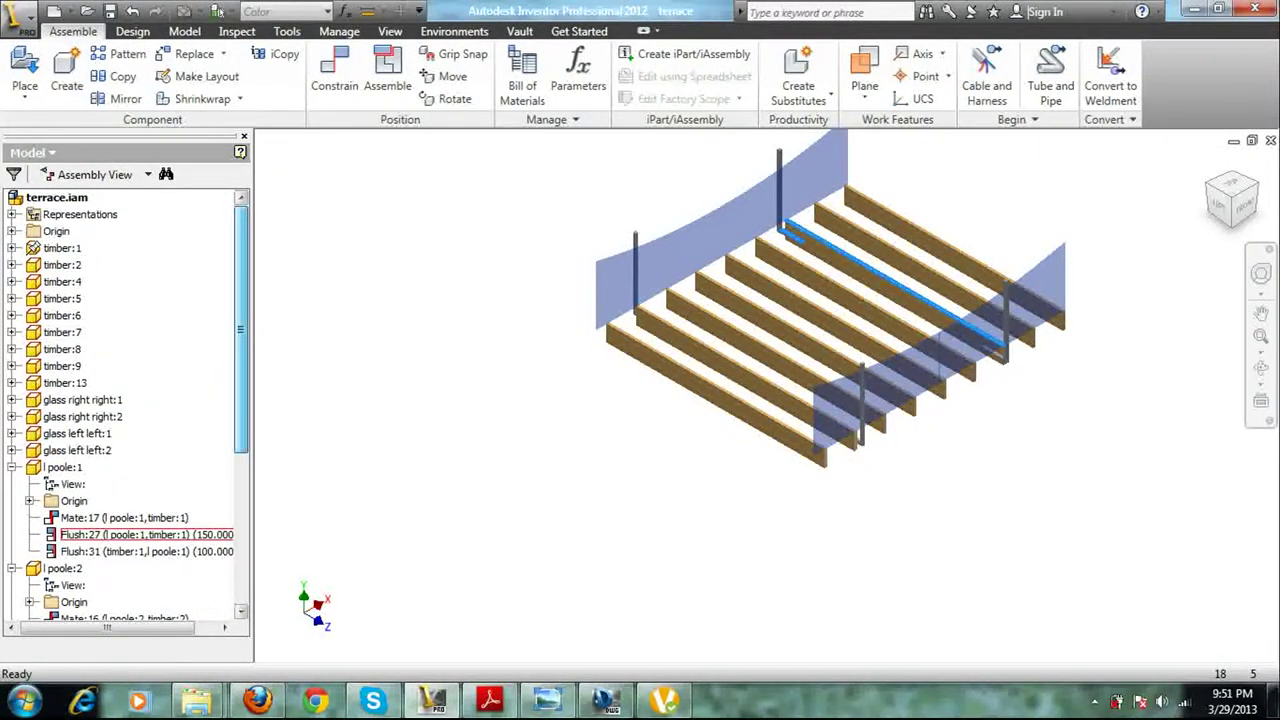
Edit the mate constraint between glass left left:1 and timber:4 and set its offset to -50 mm
scroll(787, 388, down, 6)
scroll(732, 413, up, 5)
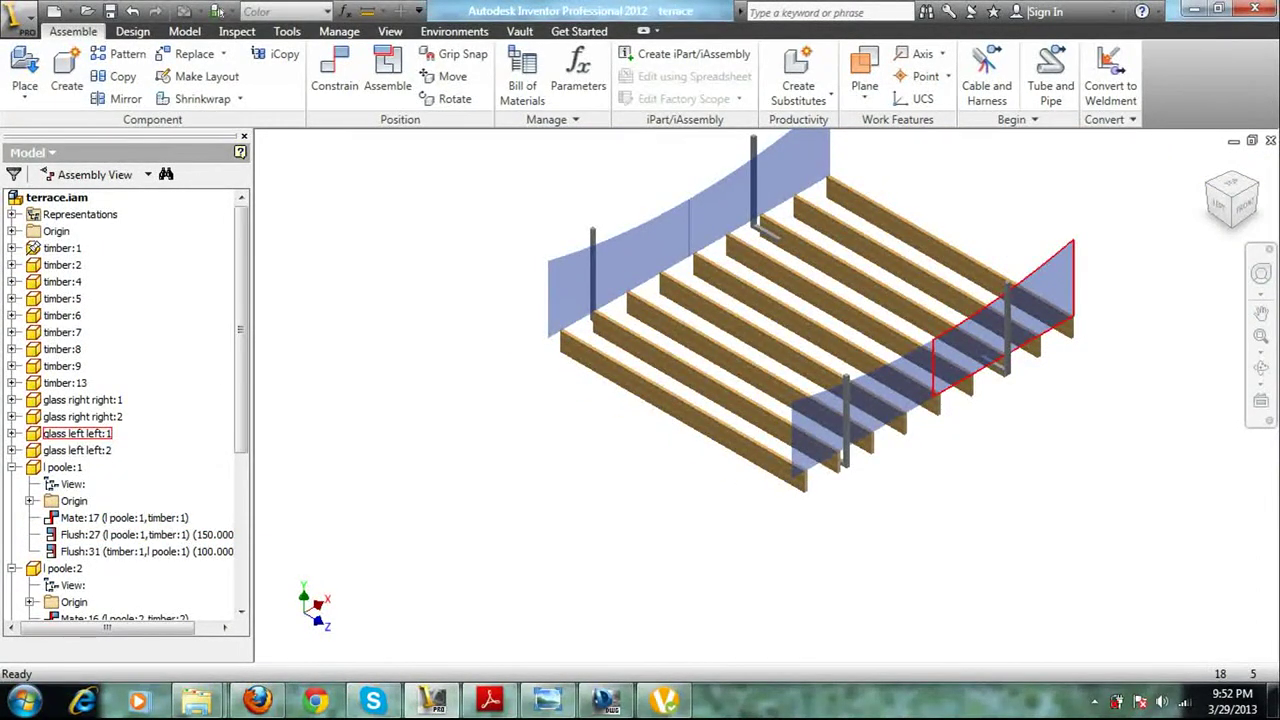
click(1042, 298)
key(Delete)
click(12, 433)
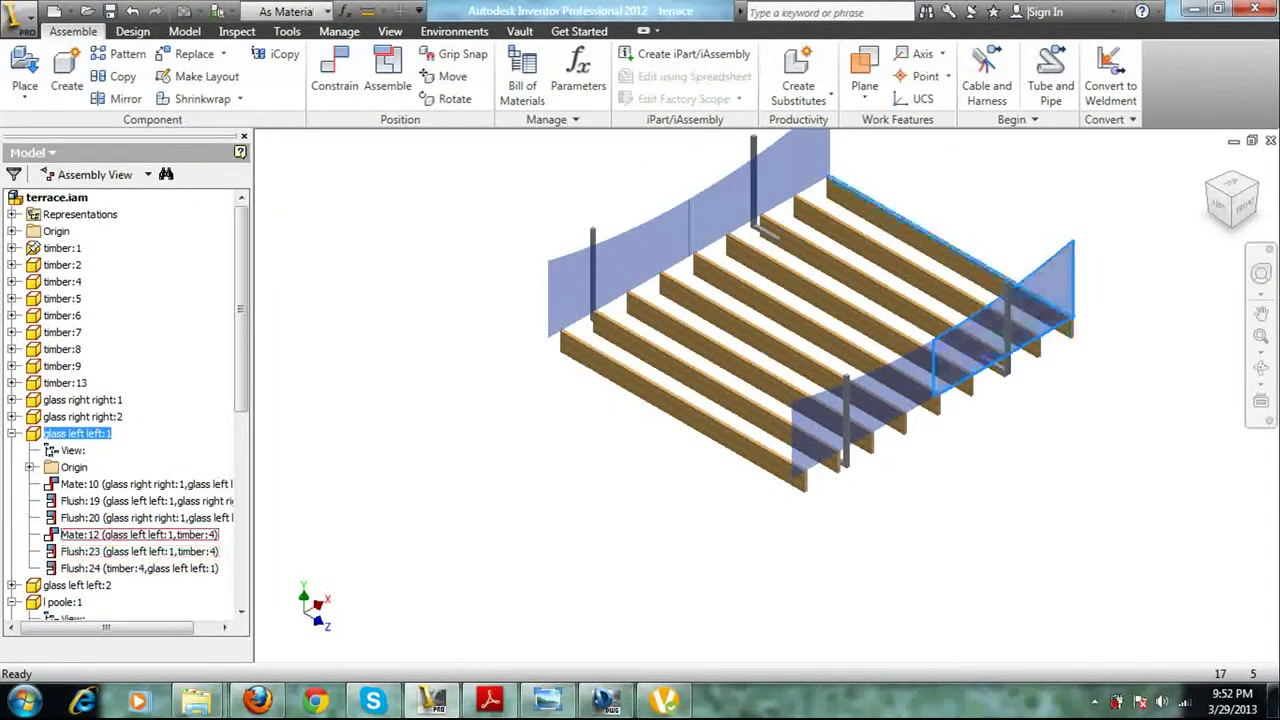
click(139, 534)
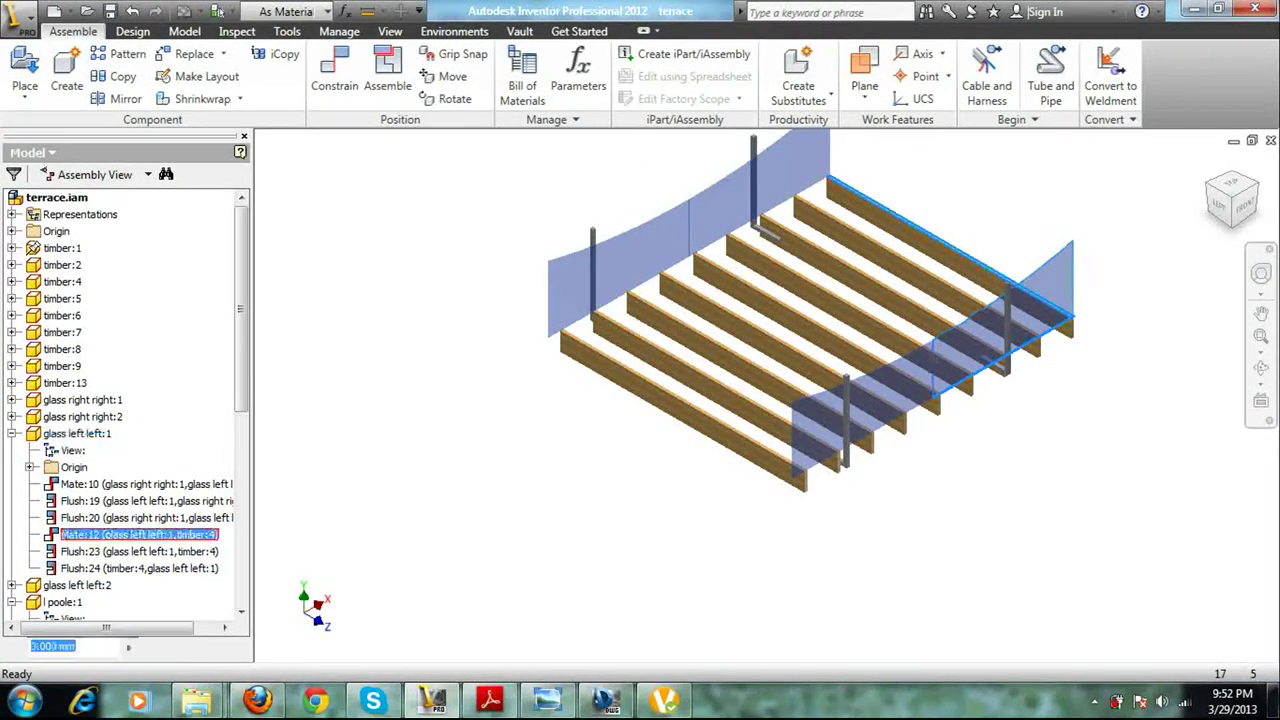
text(0)
key(Return)
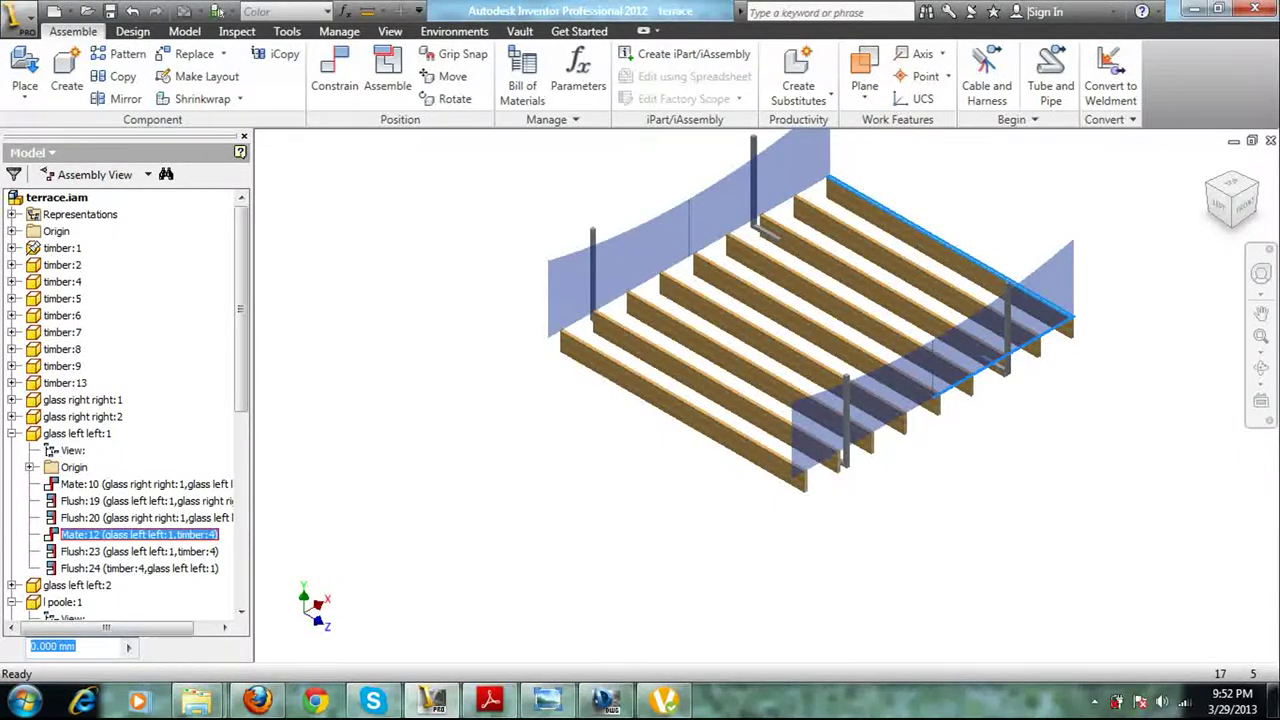
right_click(55, 534)
click(87, 560)
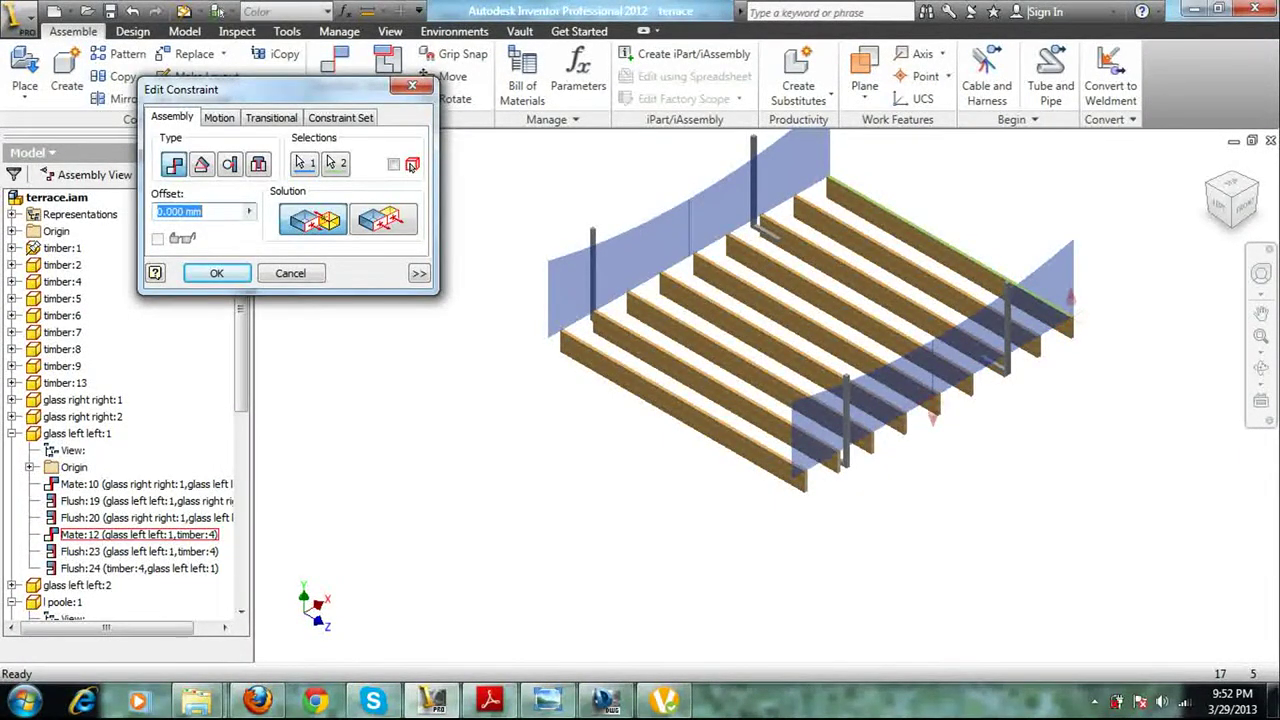
text(30)
key(Return)
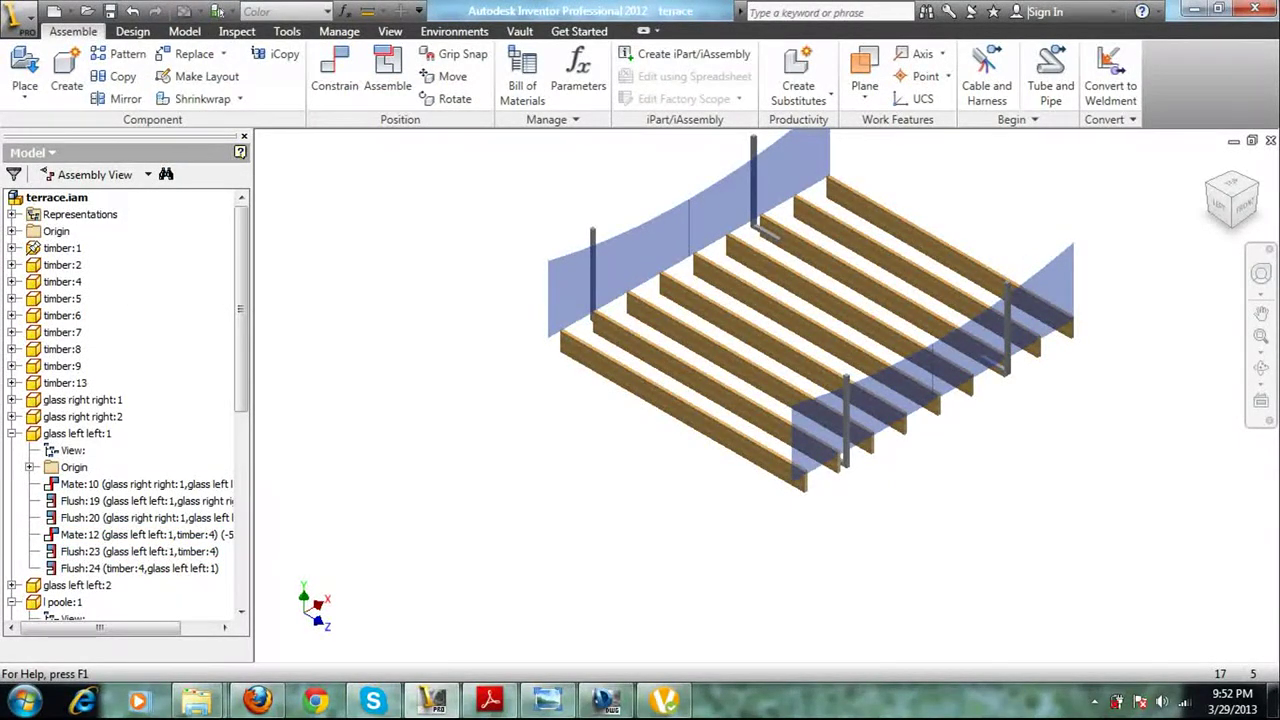
Inspect the lower corner of glass left left:1 at timber:4 and undo the last mate offset change
click(1256, 184)
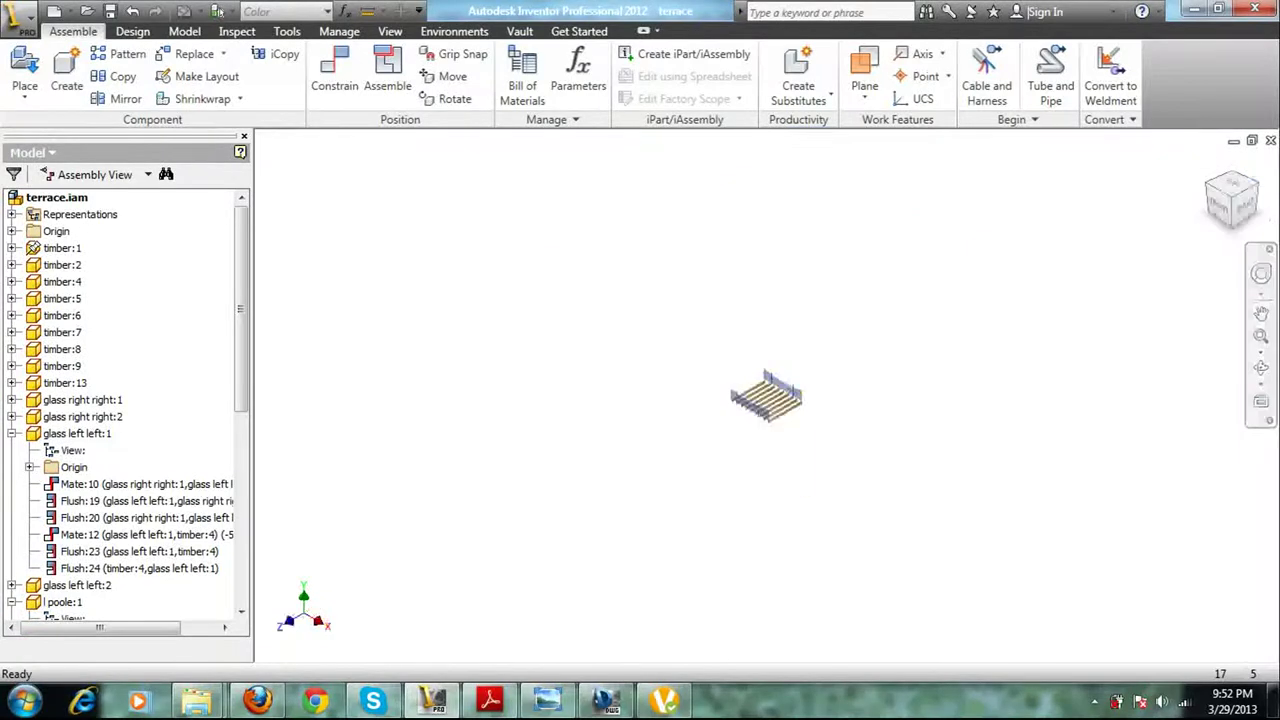
scroll(775, 418, down, 8)
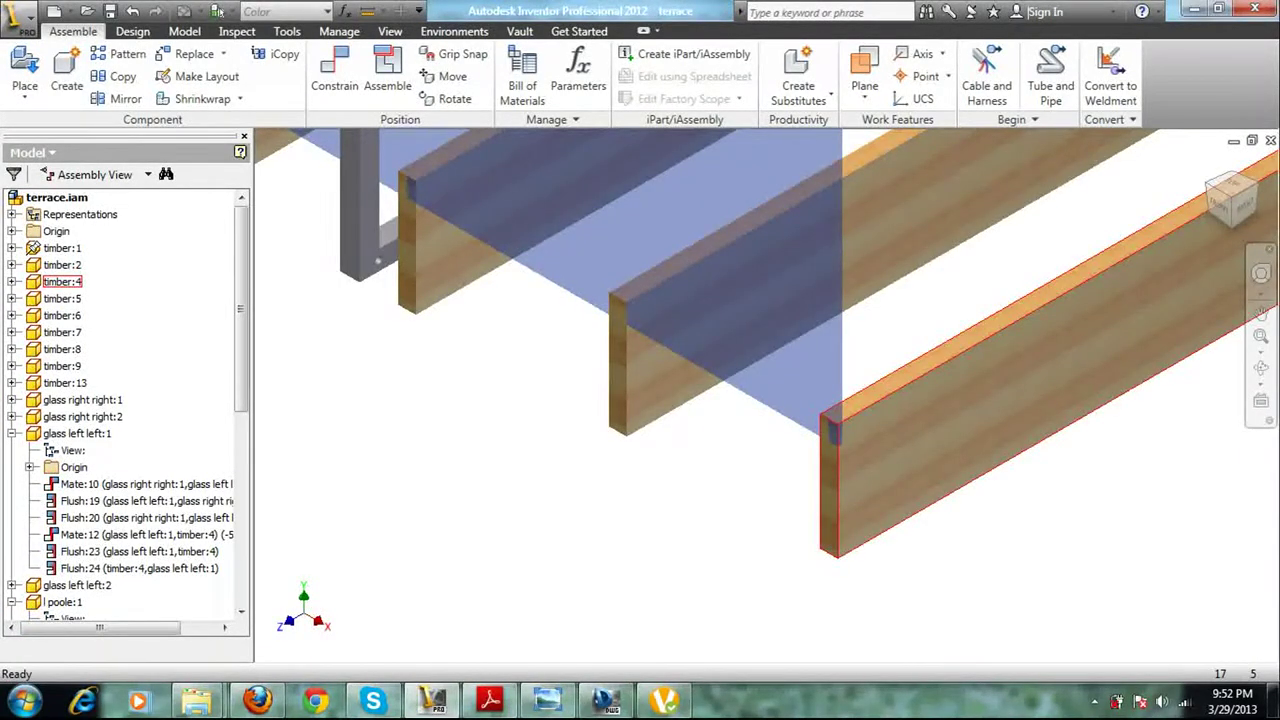
key(ctrl+z)
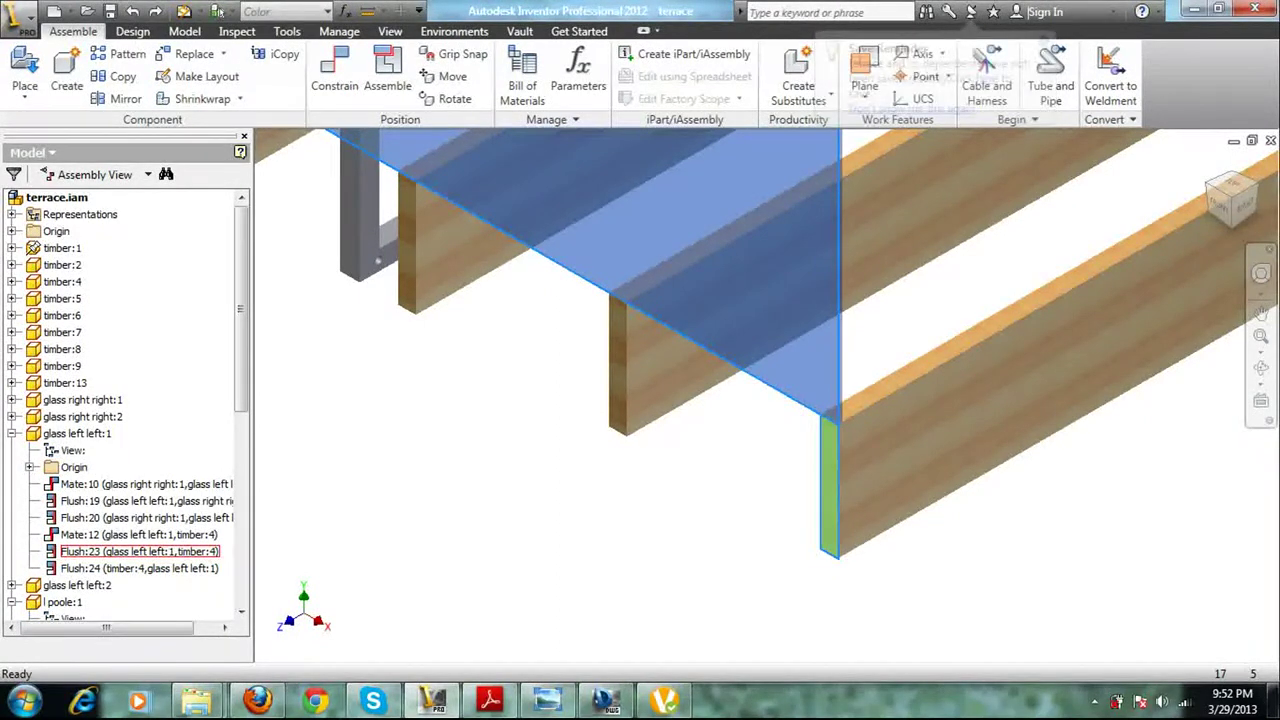
Edit the flush constraint between timber:4's outer side face and glass left left:1's end and set its offset to -50 mm
click(139, 568)
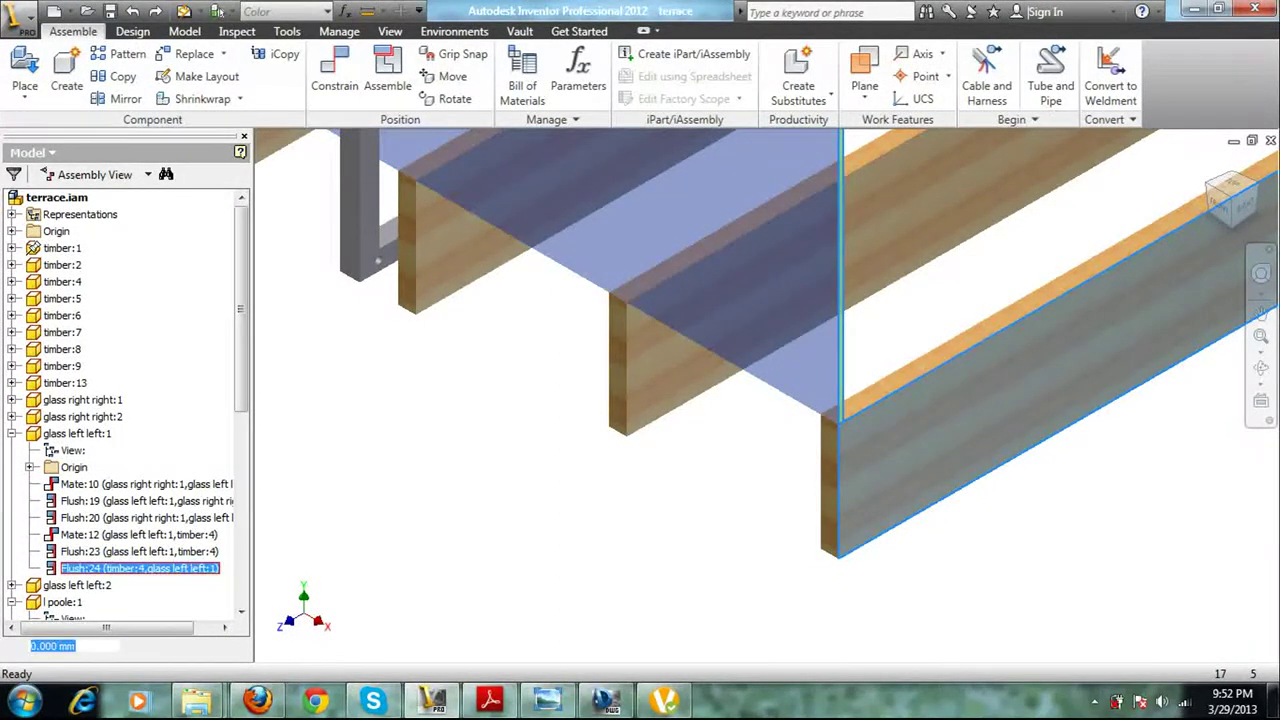
right_click(130, 568)
click(190, 577)
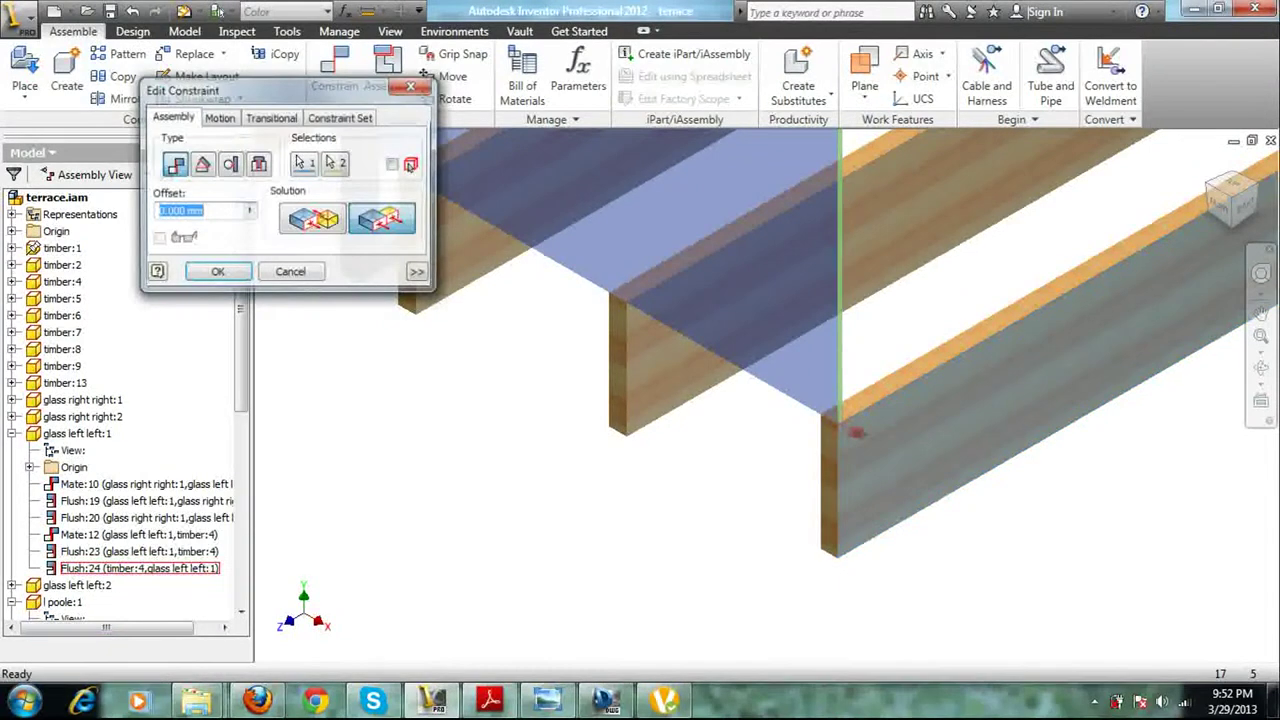
text(-50)
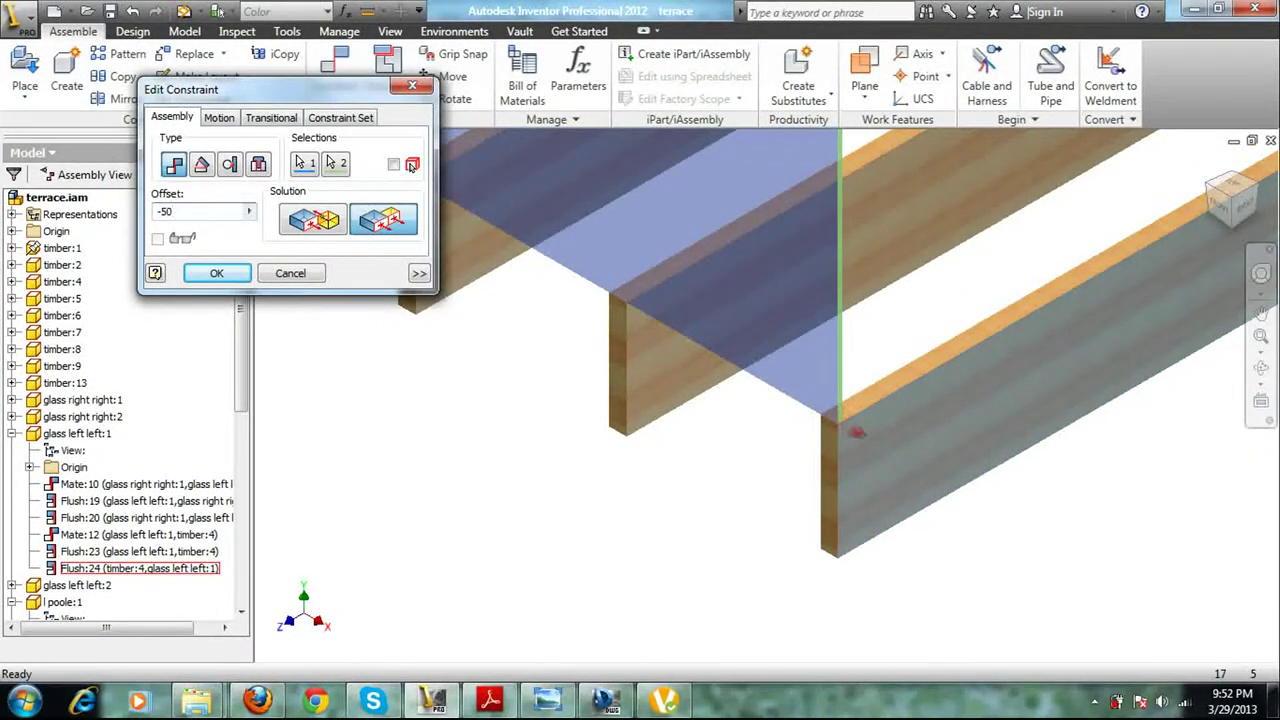
key(Return)
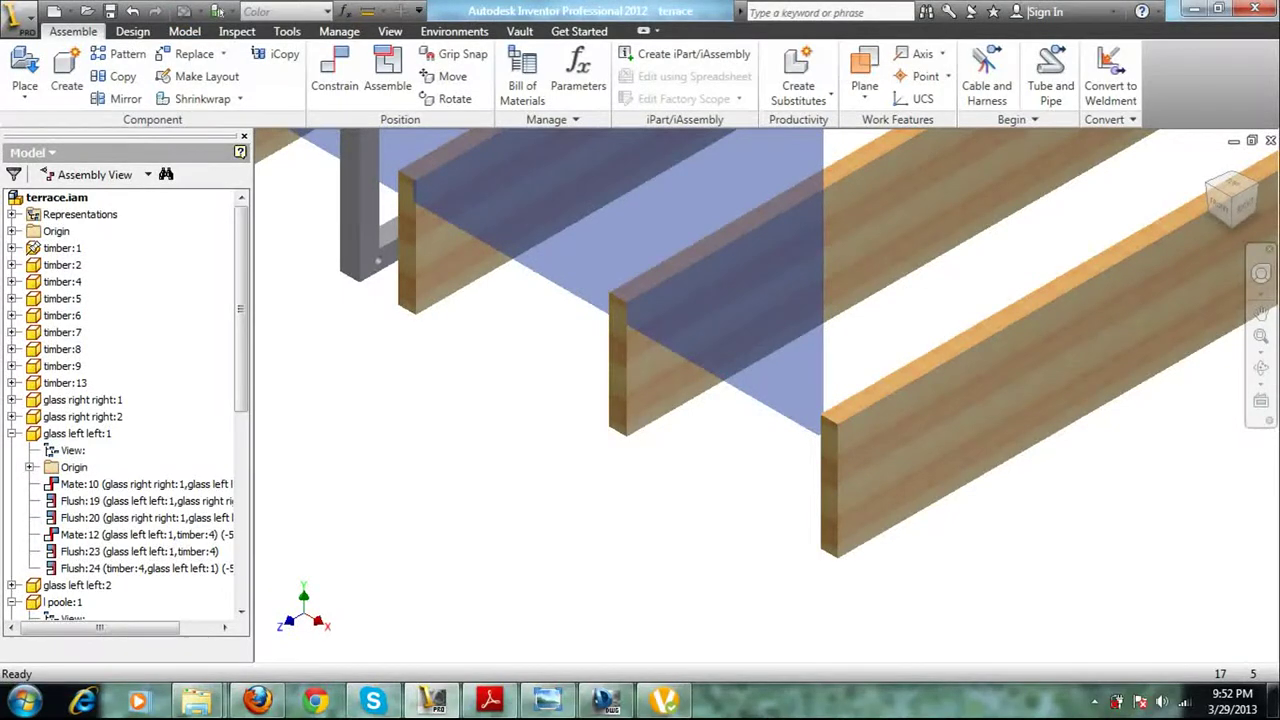
Set the flush offset between timber:4's outer side face and the end of glass left left:1 to 50 mm and update the assembly
click(140, 568)
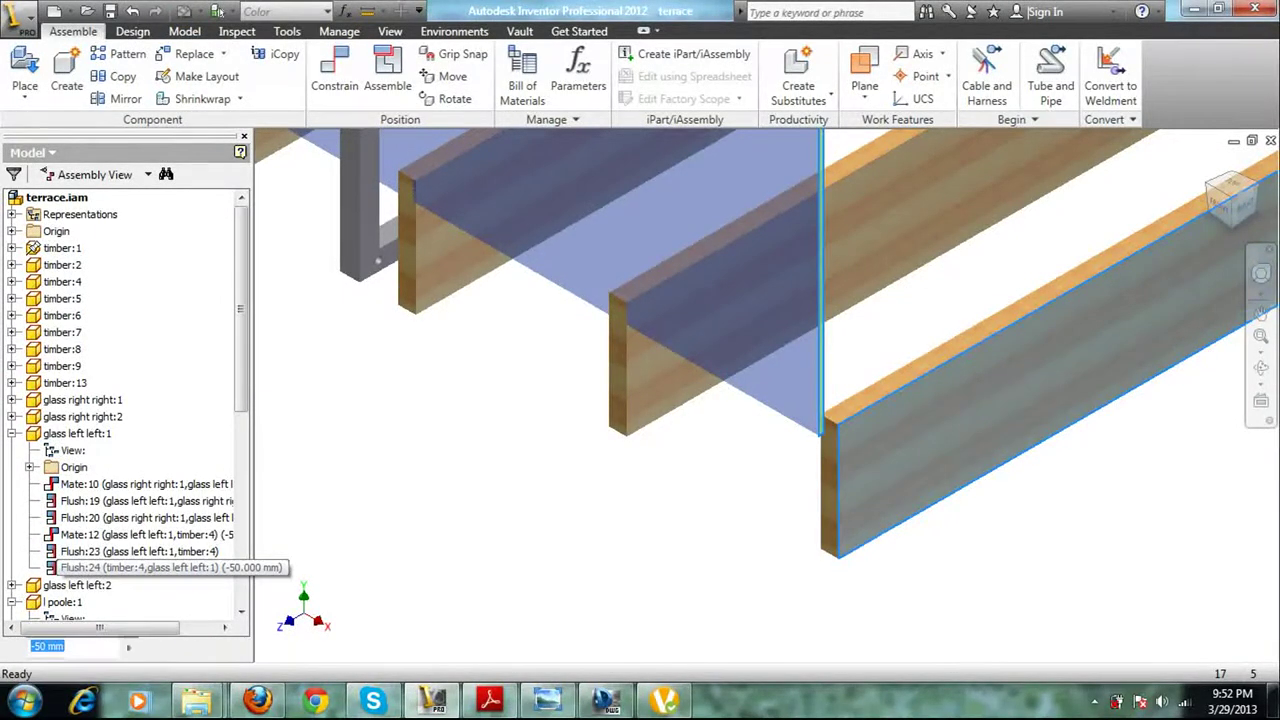
right_click(80, 567)
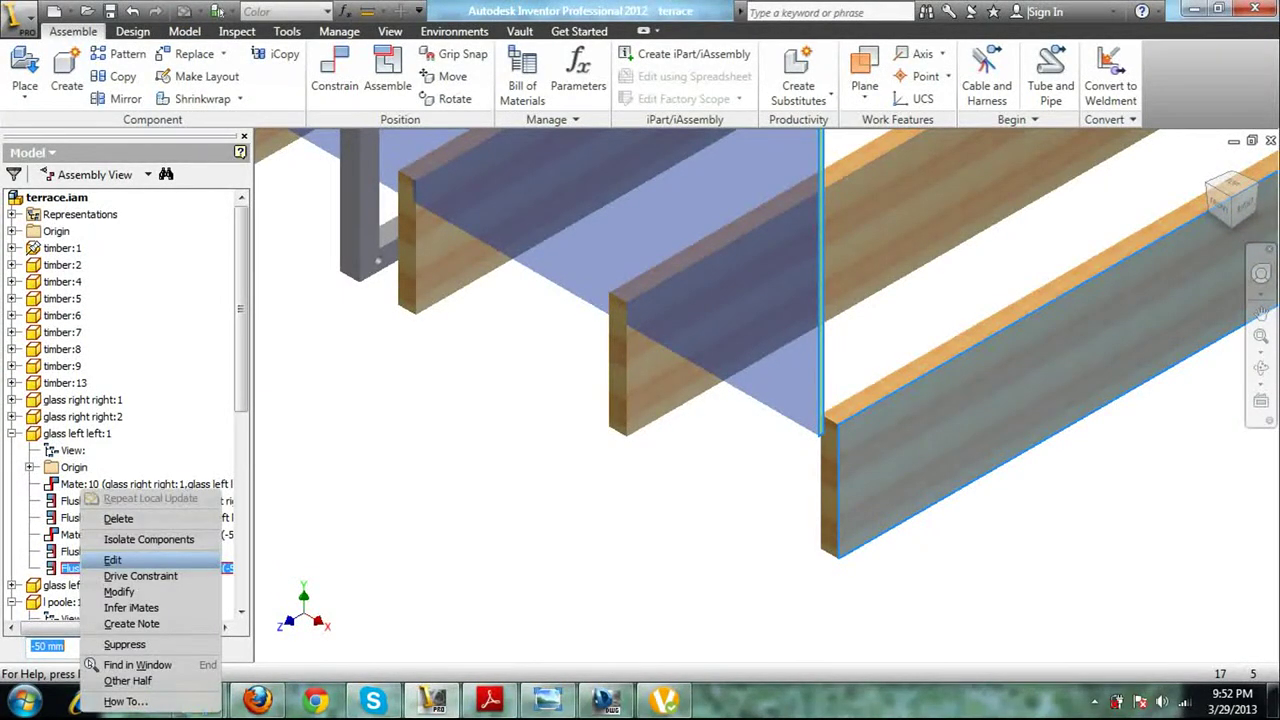
click(112, 560)
text(0)
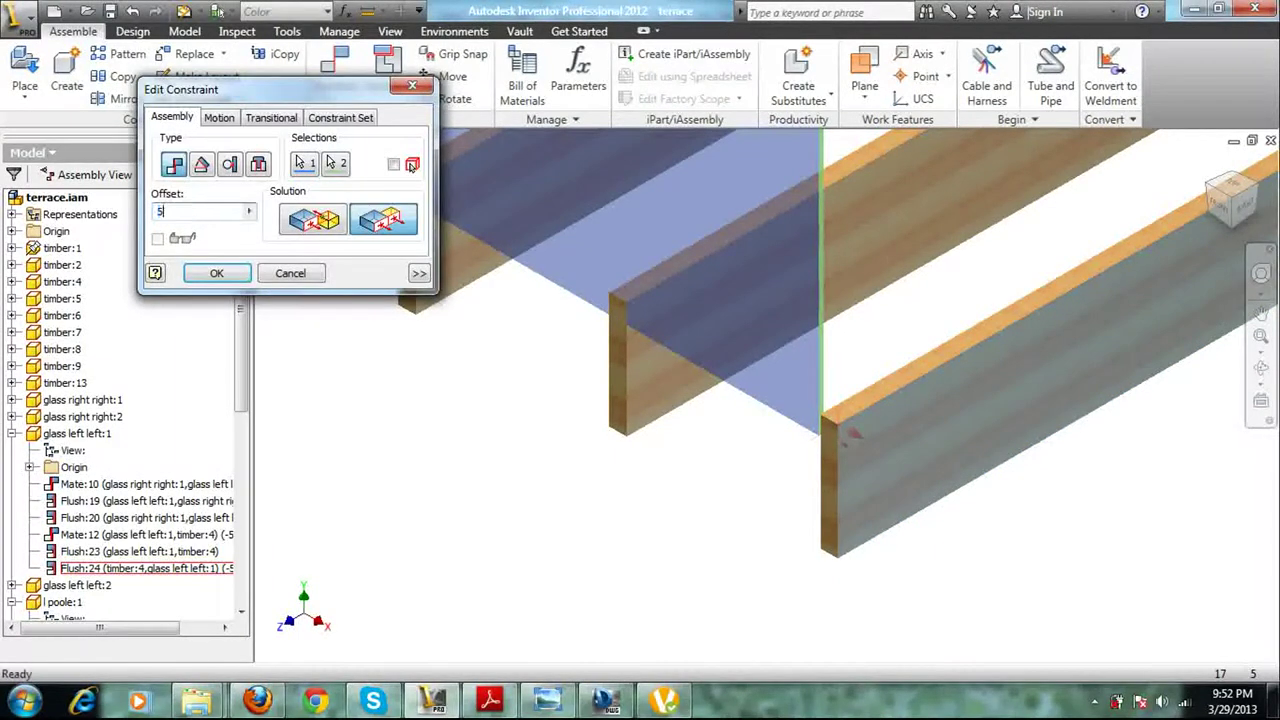
key(Return)
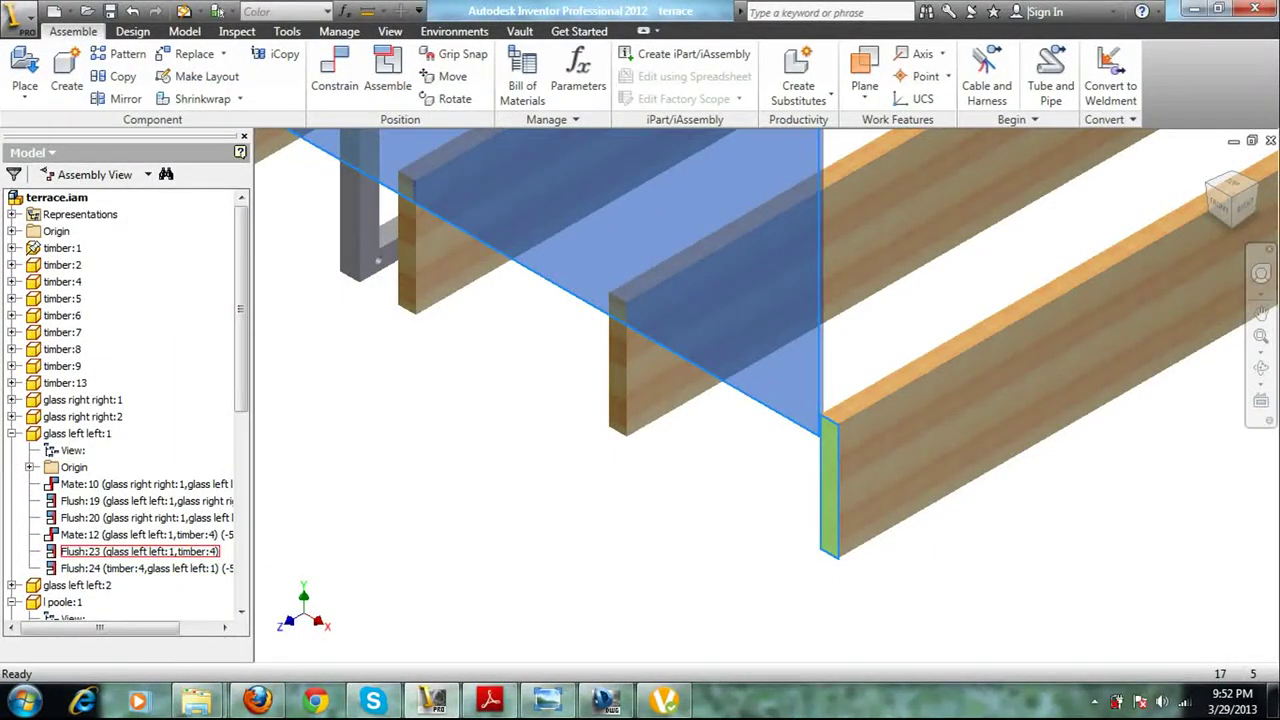
click(184, 12)
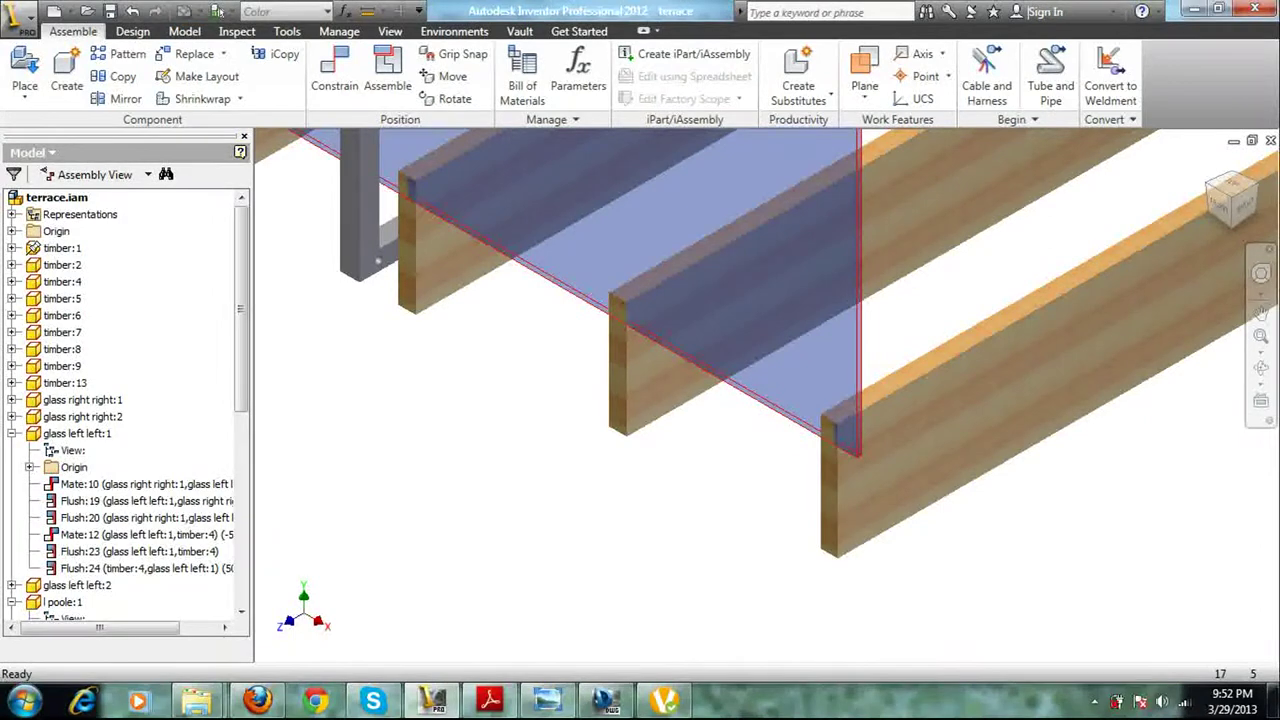
scroll(838, 433, down, 3)
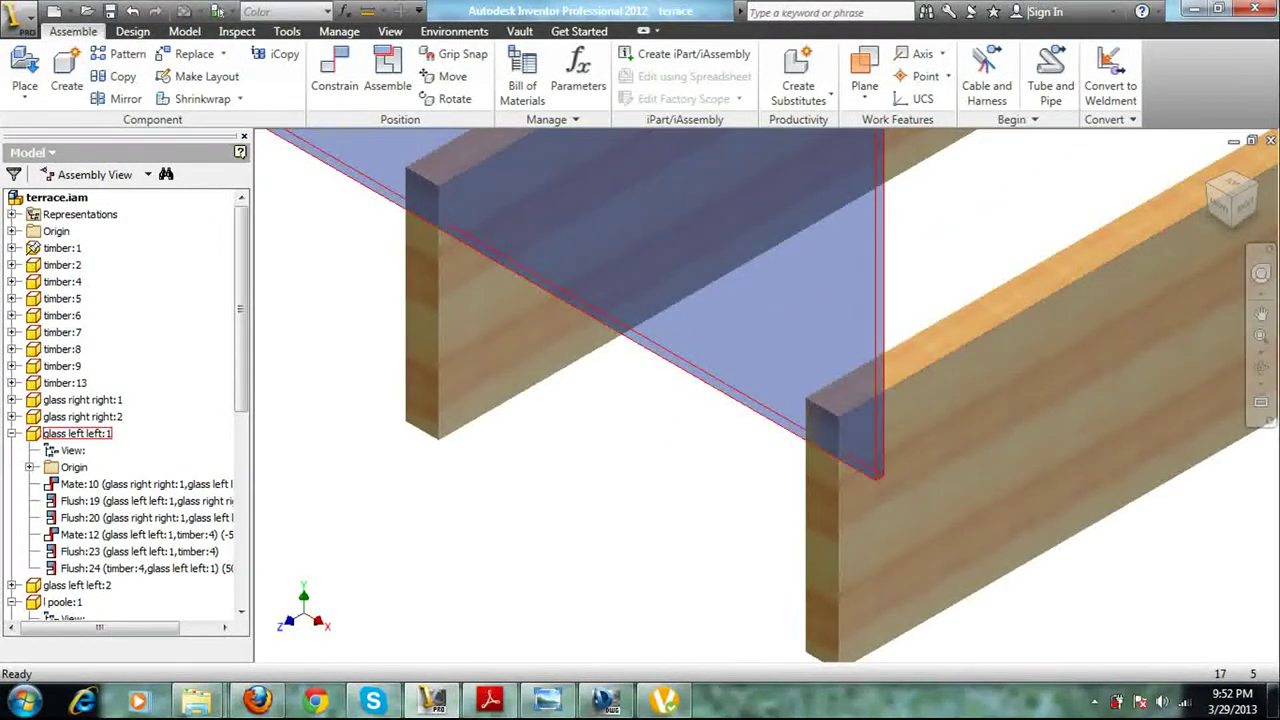
Set the offset of the mate between glass left left:1's lower edge and timber:4's top face to 0
click(840, 432)
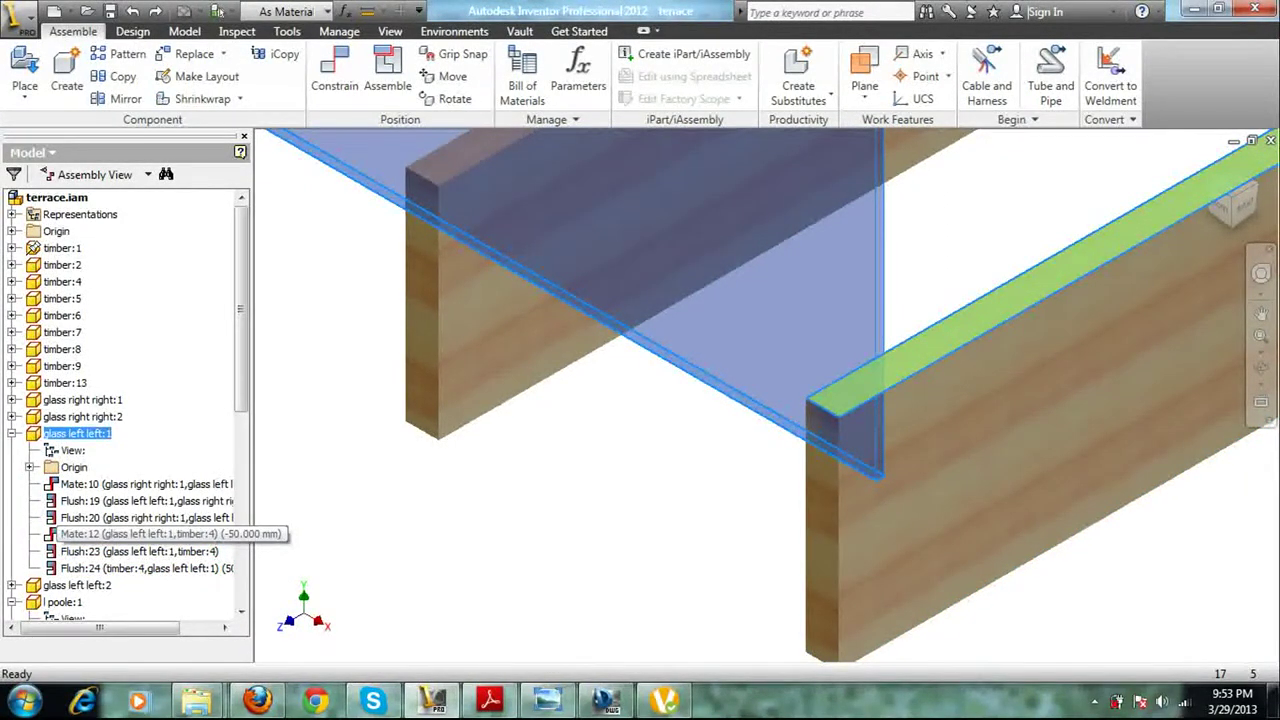
right_click(110, 534)
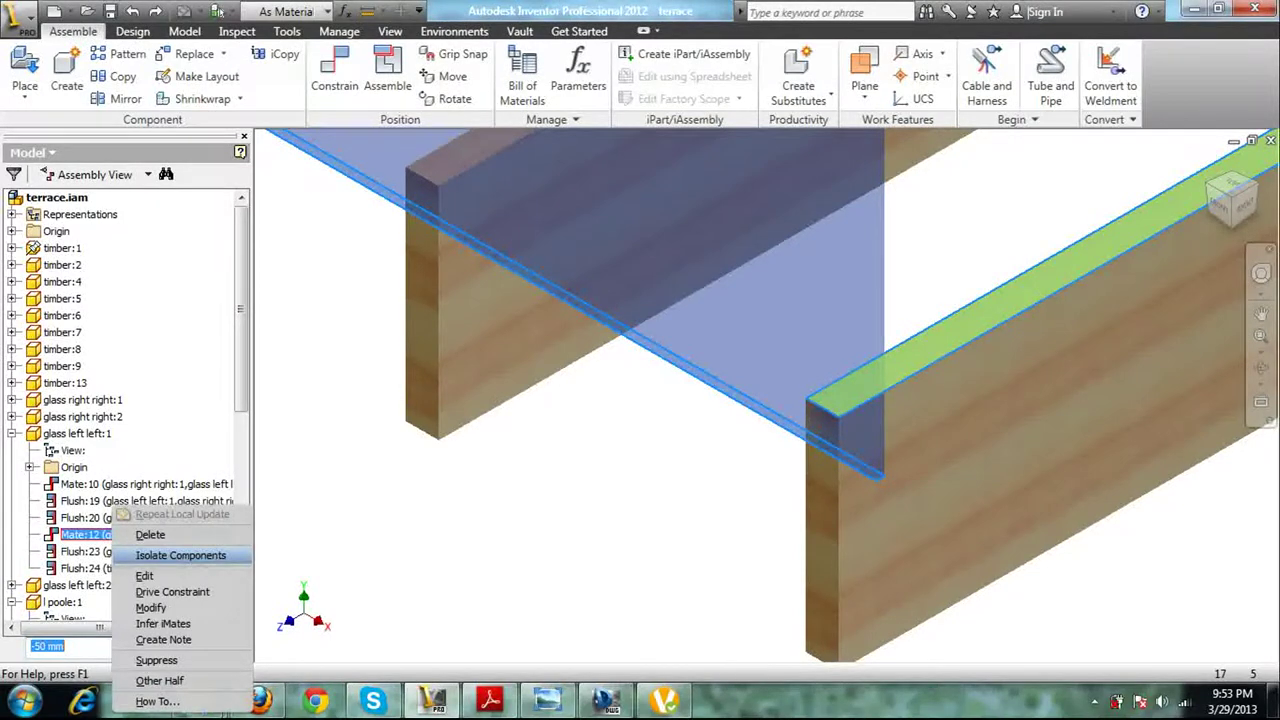
click(144, 576)
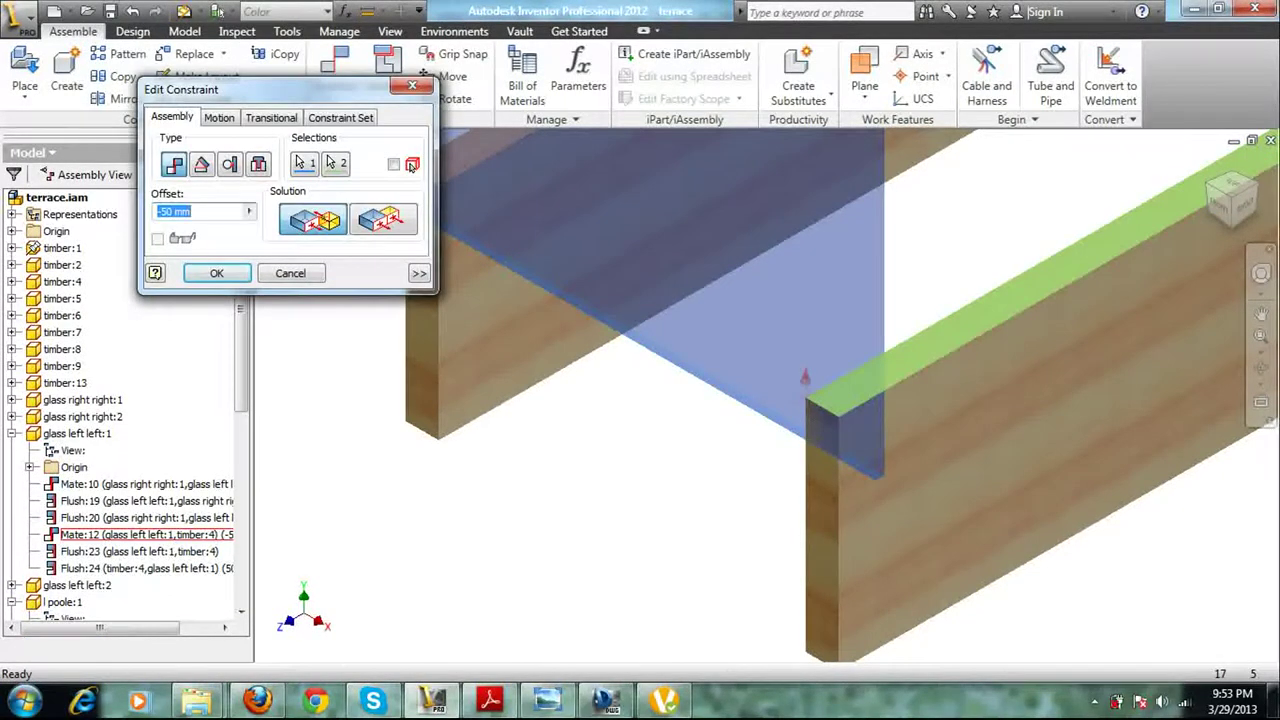
text(0)
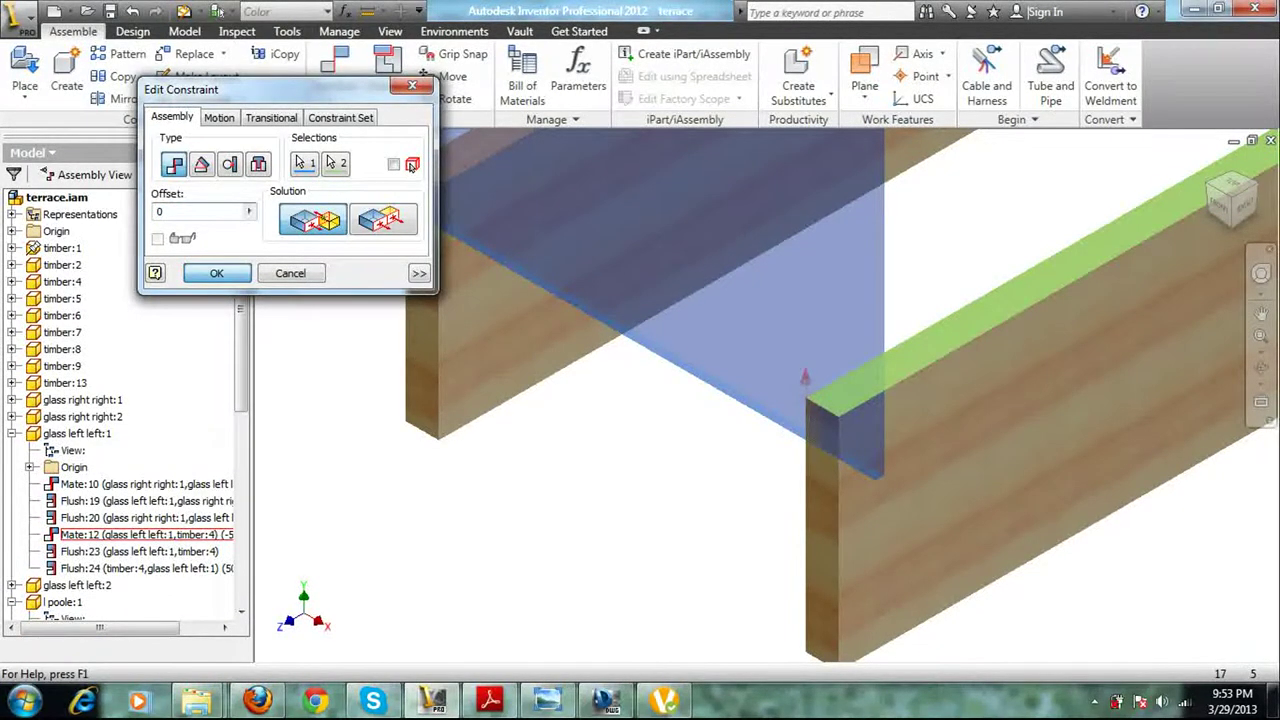
click(216, 273)
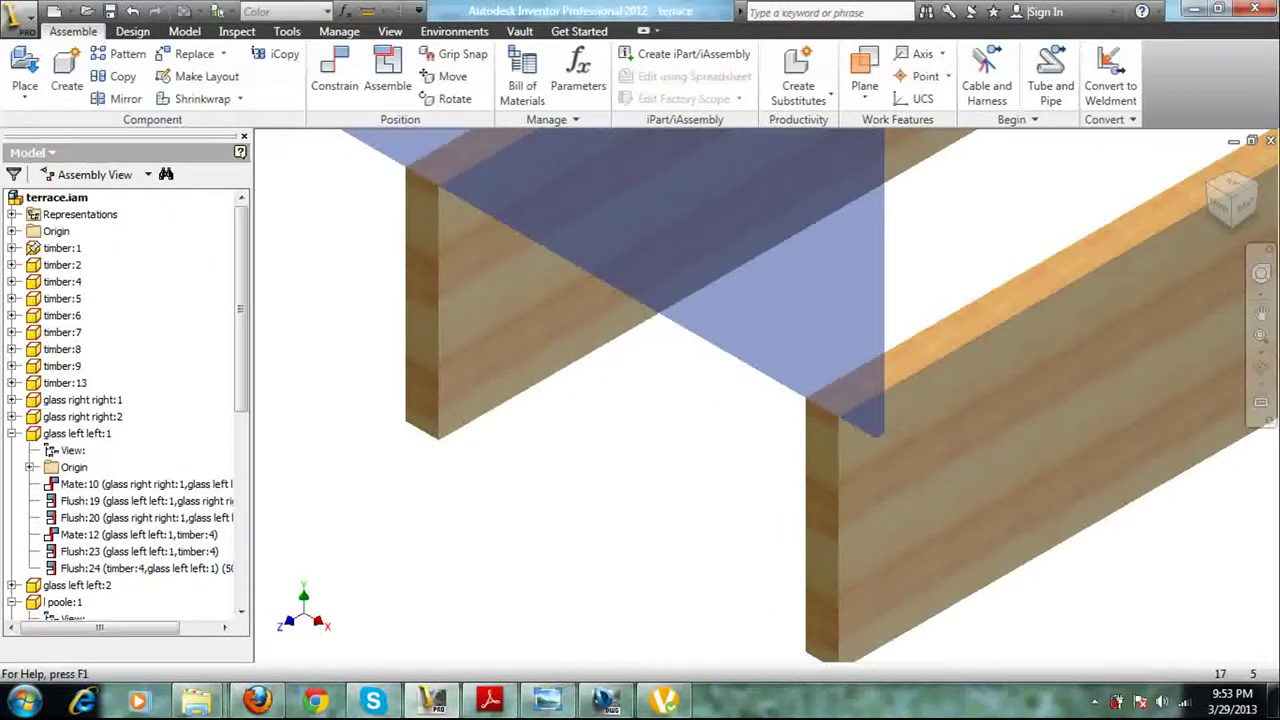
From the front view, measure the distance between the outermost timber opposite timber:4 and the nearby lower corner of the glass
click(62, 281)
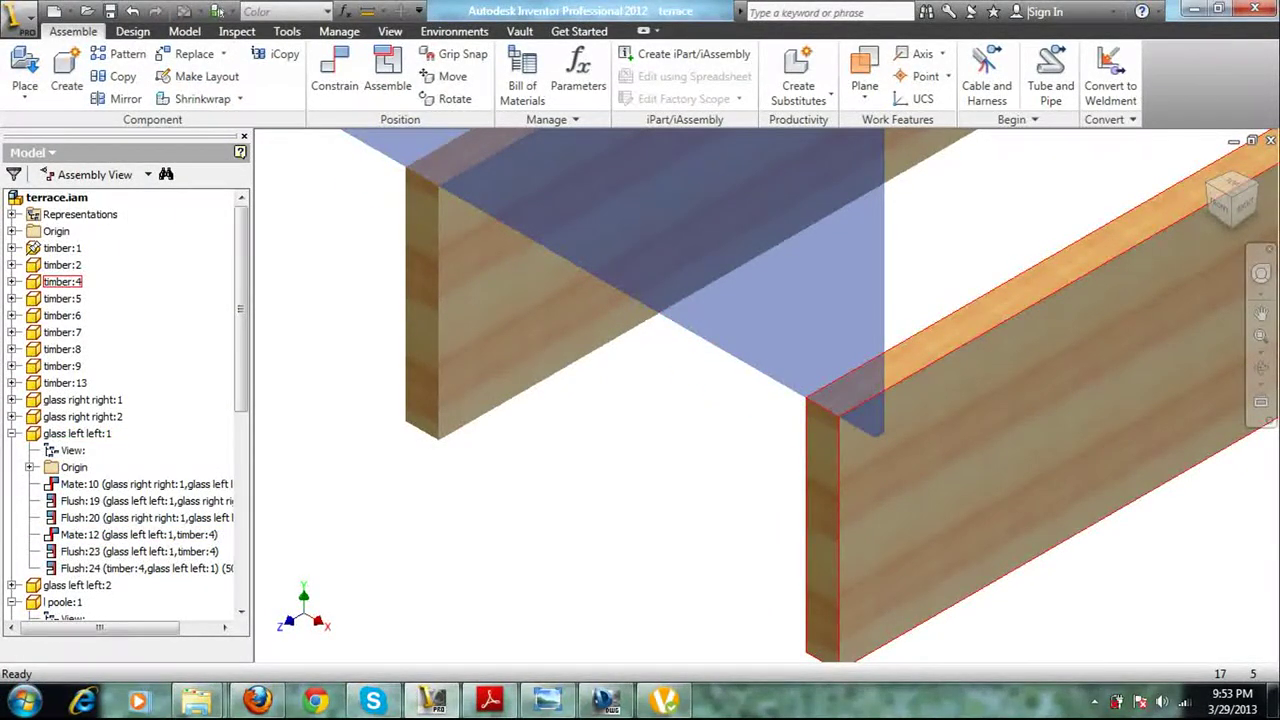
click(1228, 203)
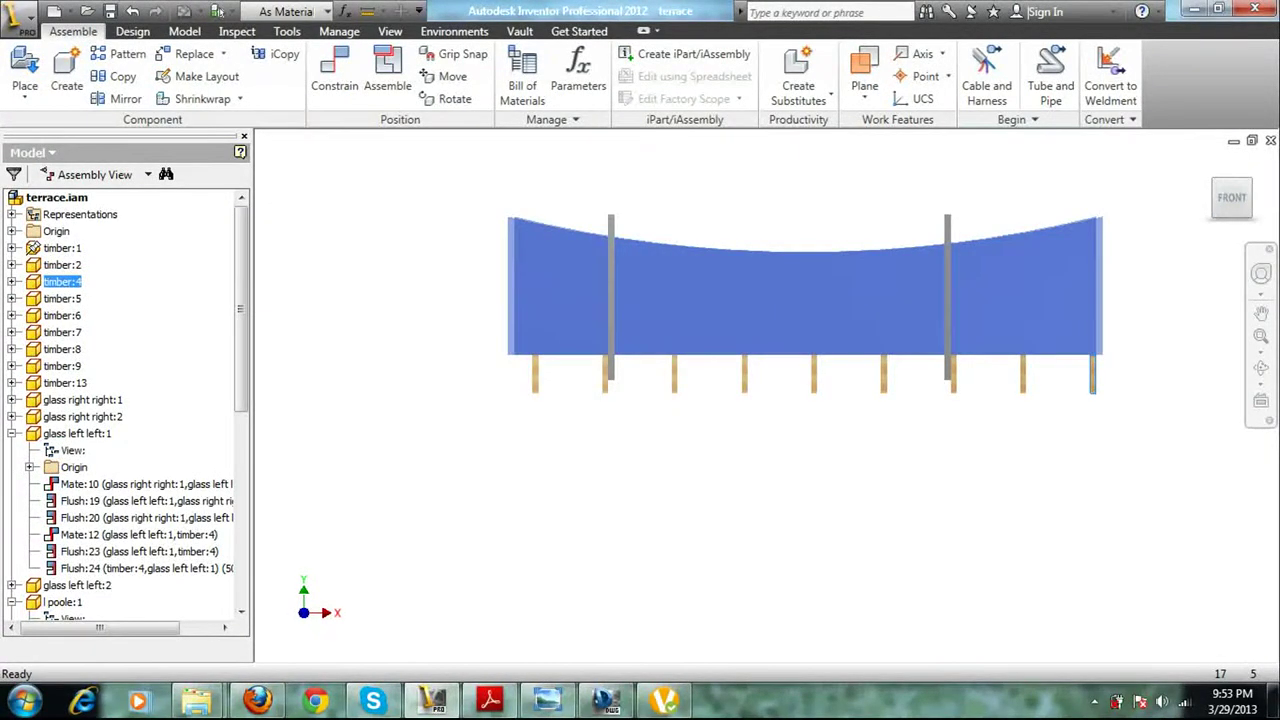
scroll(1097, 350, down, 3)
scroll(1098, 350, down, 3)
scroll(1100, 351, up, 5)
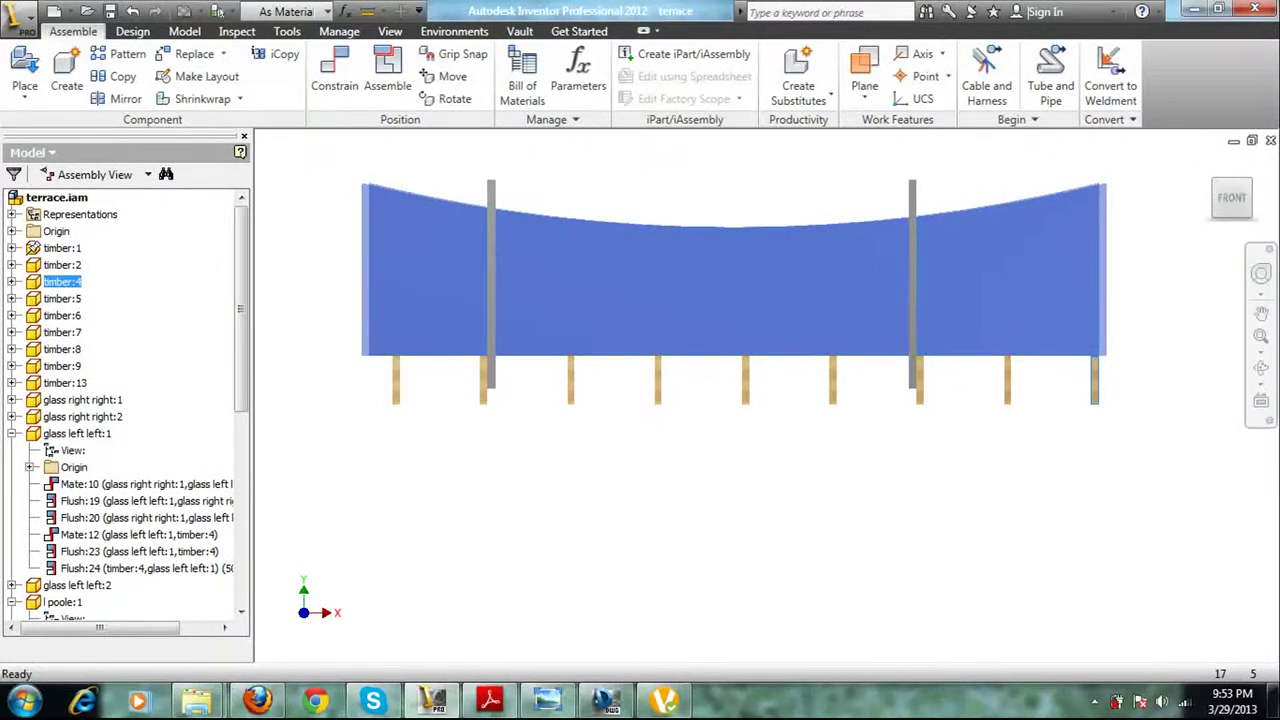
right_click(317, 180)
click(224, 154)
scroll(386, 356, down, 5)
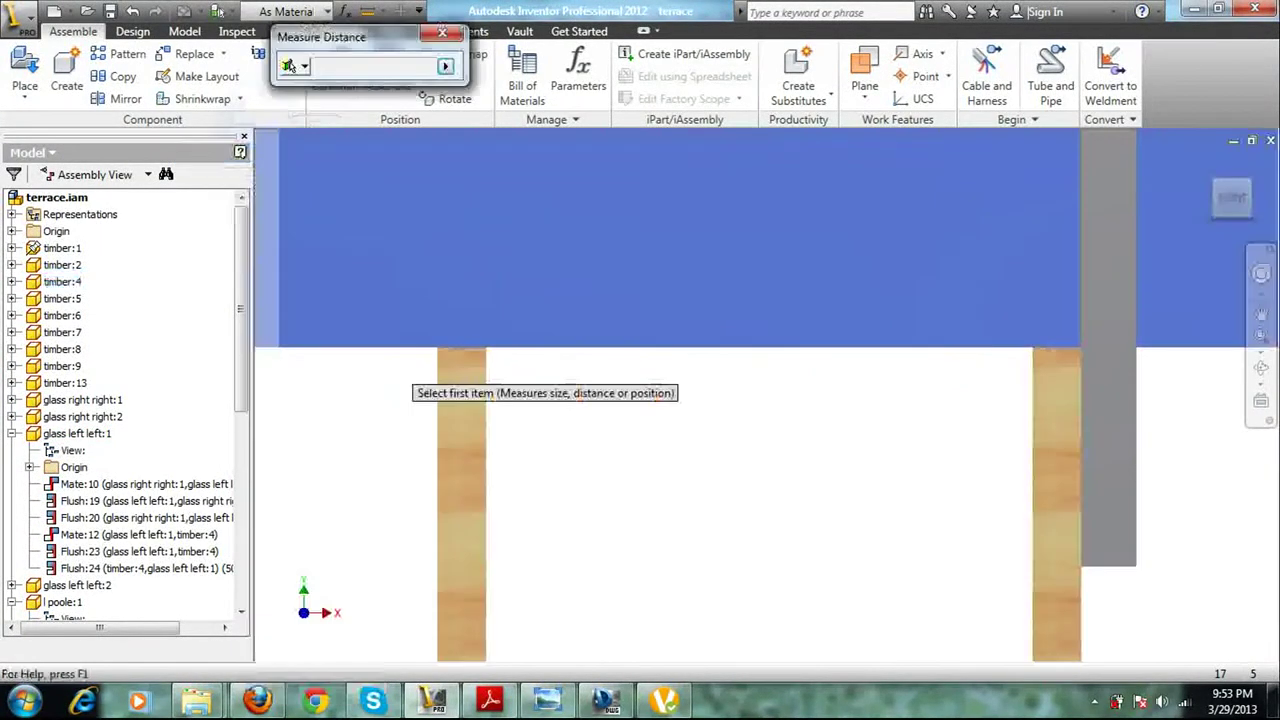
click(437, 347)
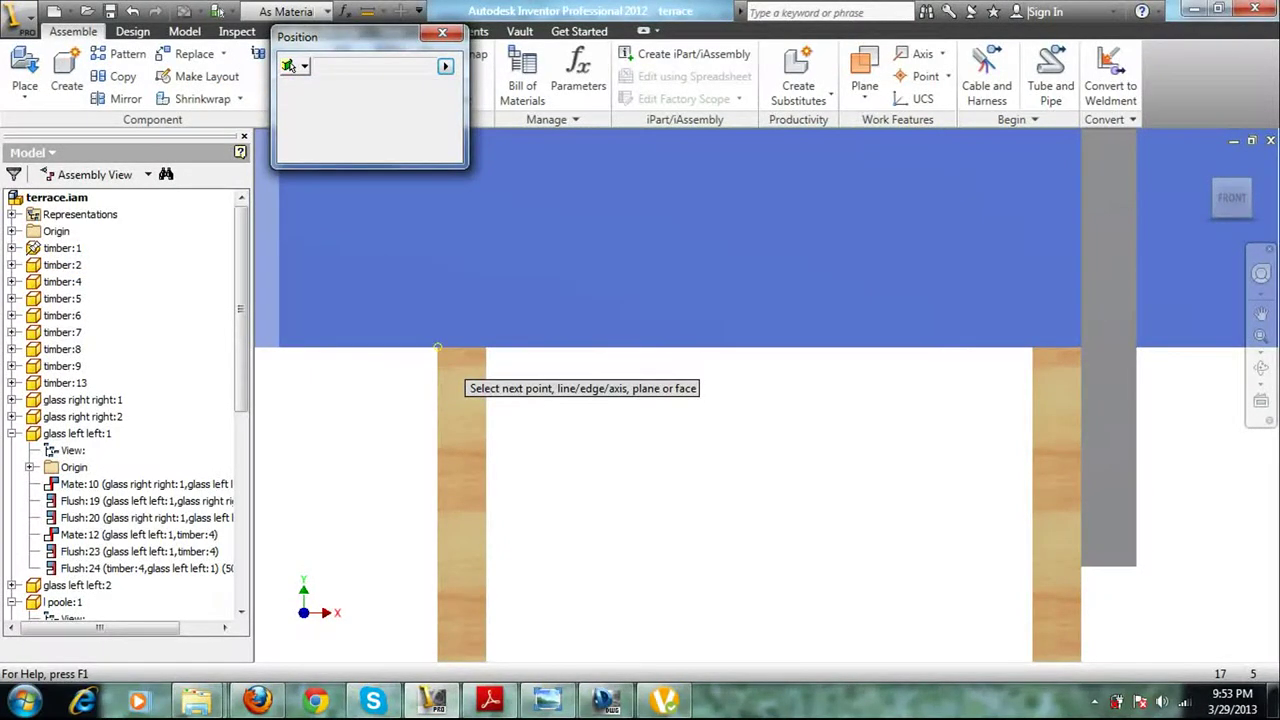
click(279, 347)
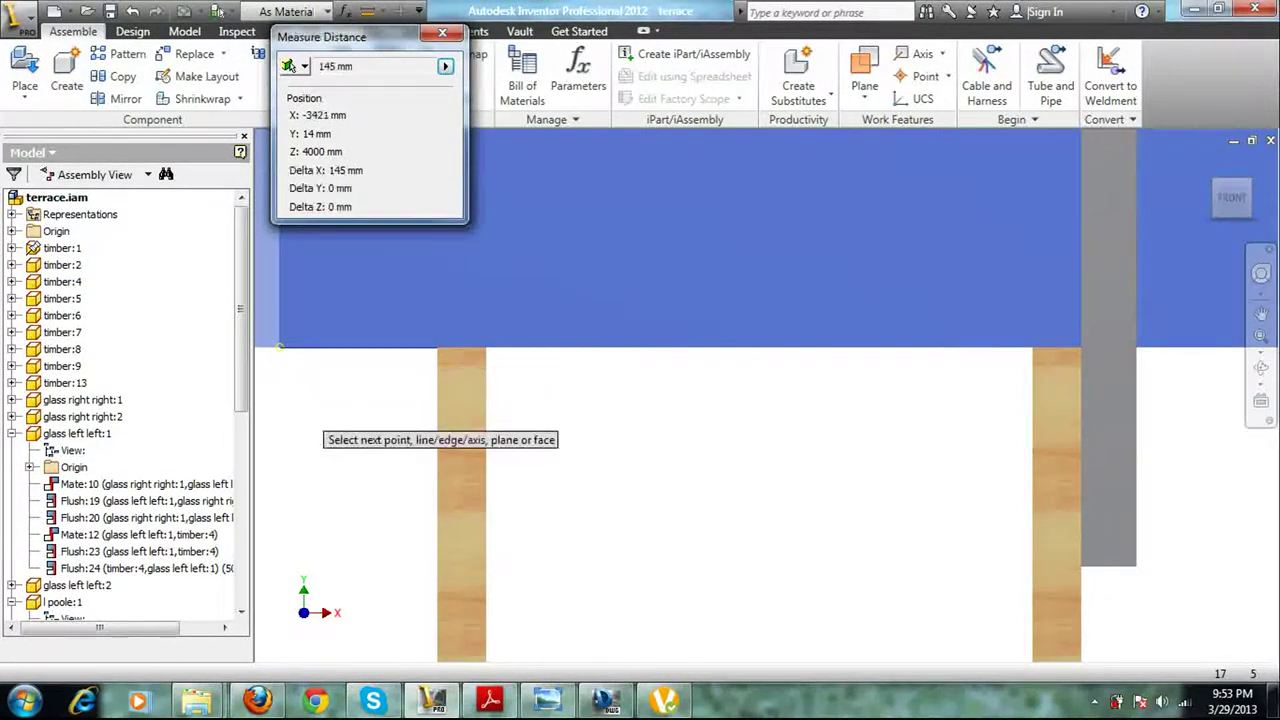
scroll(285, 370, up, 3)
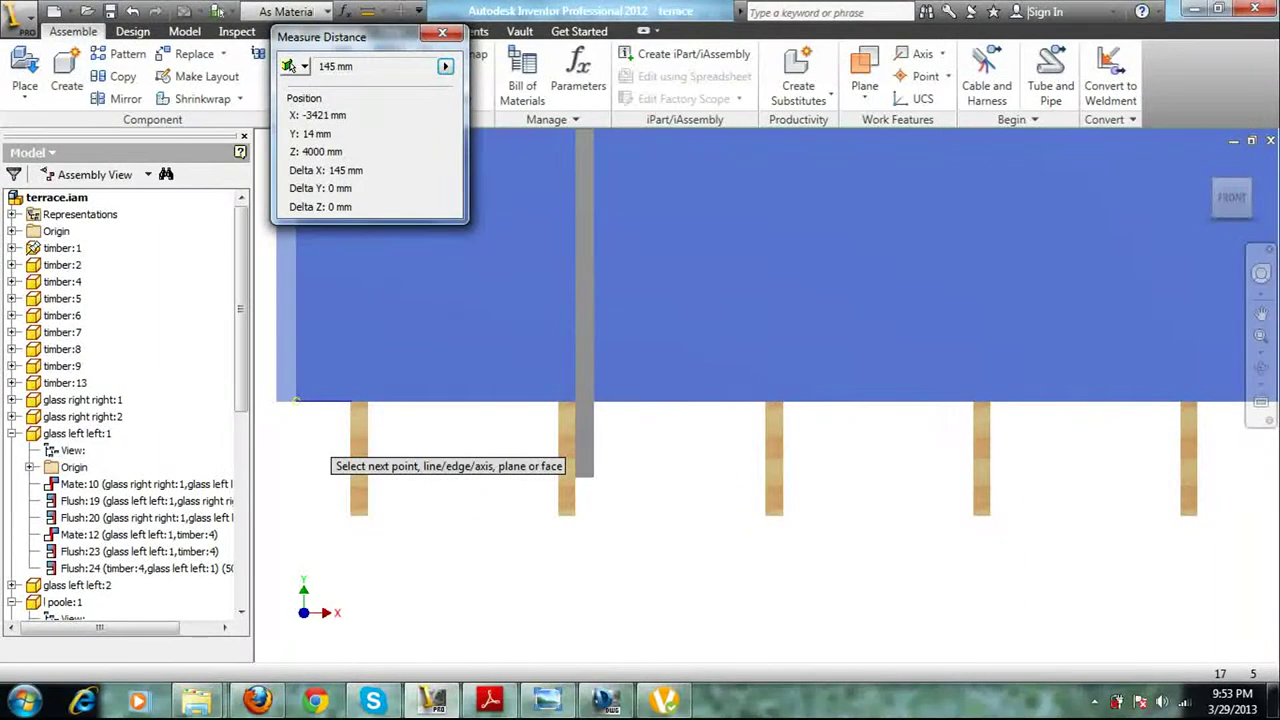
key(Escape)
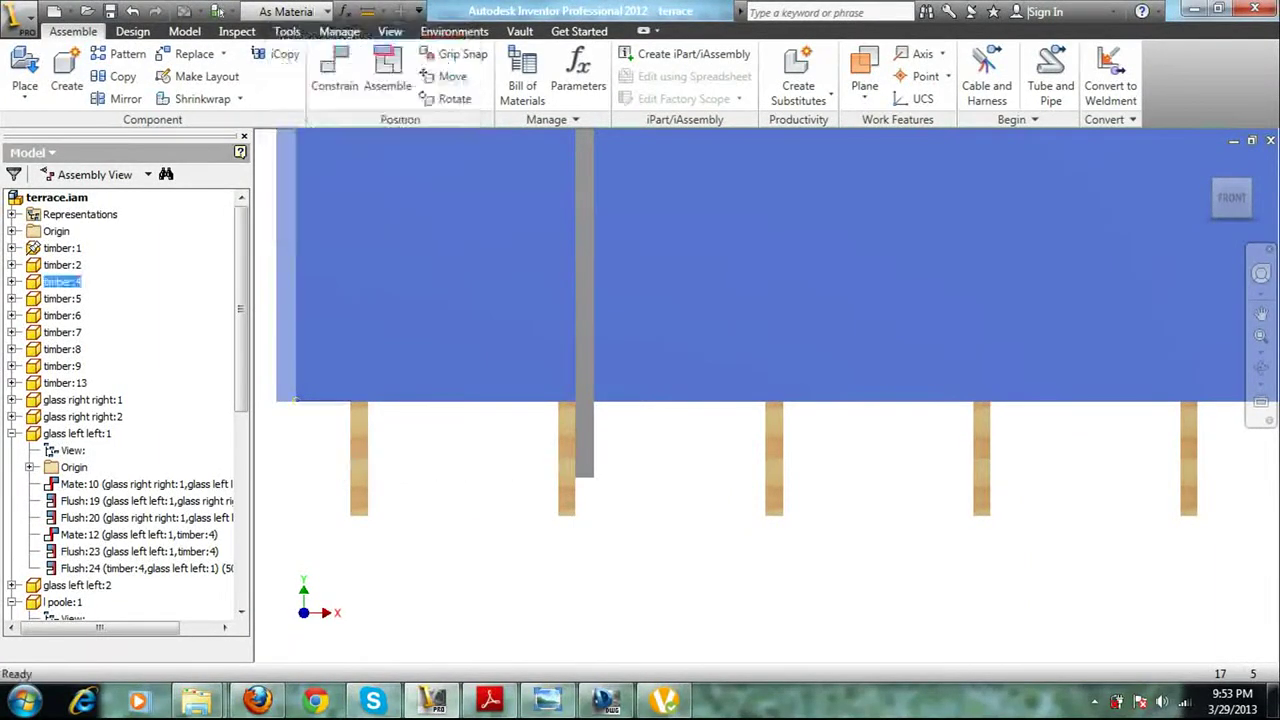
Set the flush offset between timber:4's outer side face and the end of glass left left:1 to 100 mm
click(110, 568)
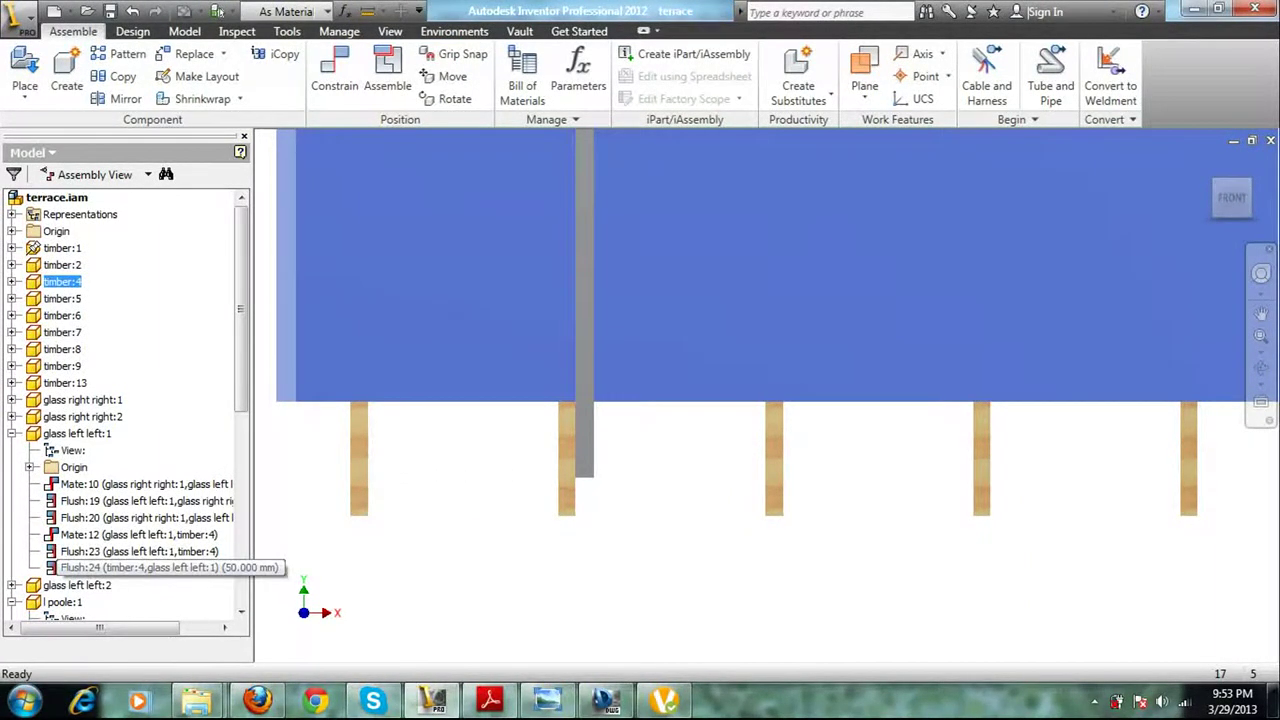
right_click(160, 568)
click(193, 576)
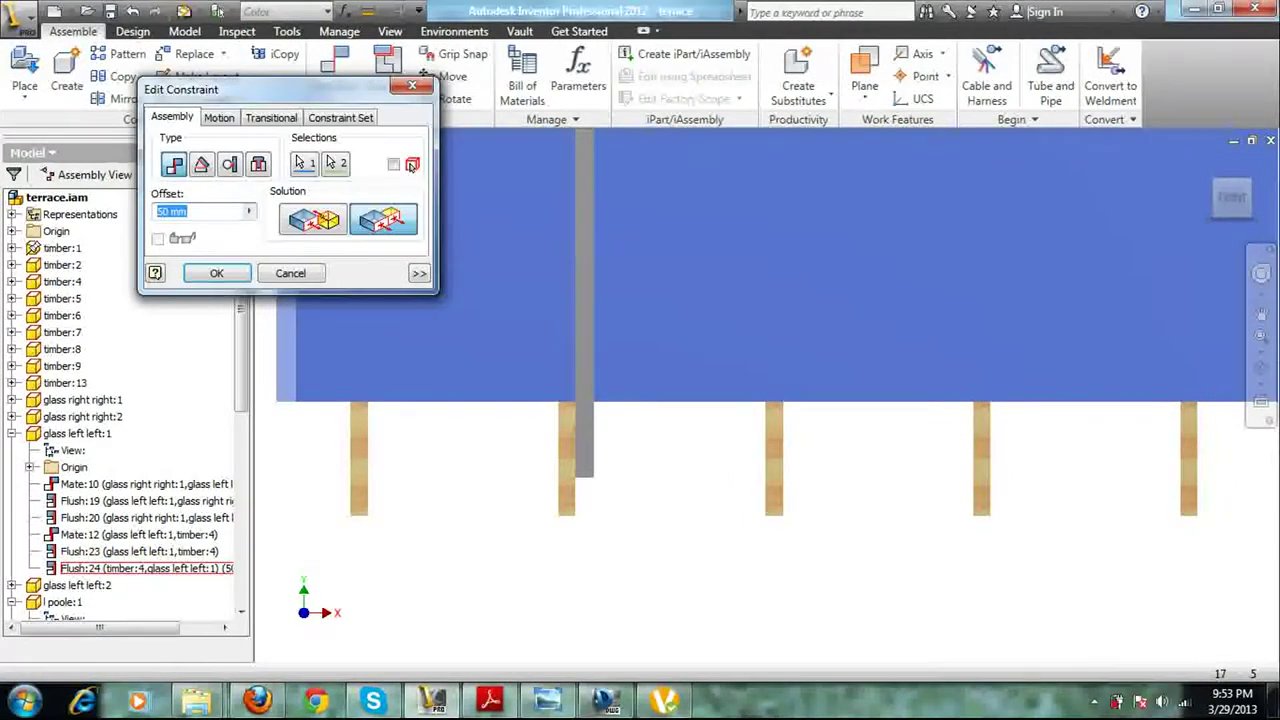
text(100)
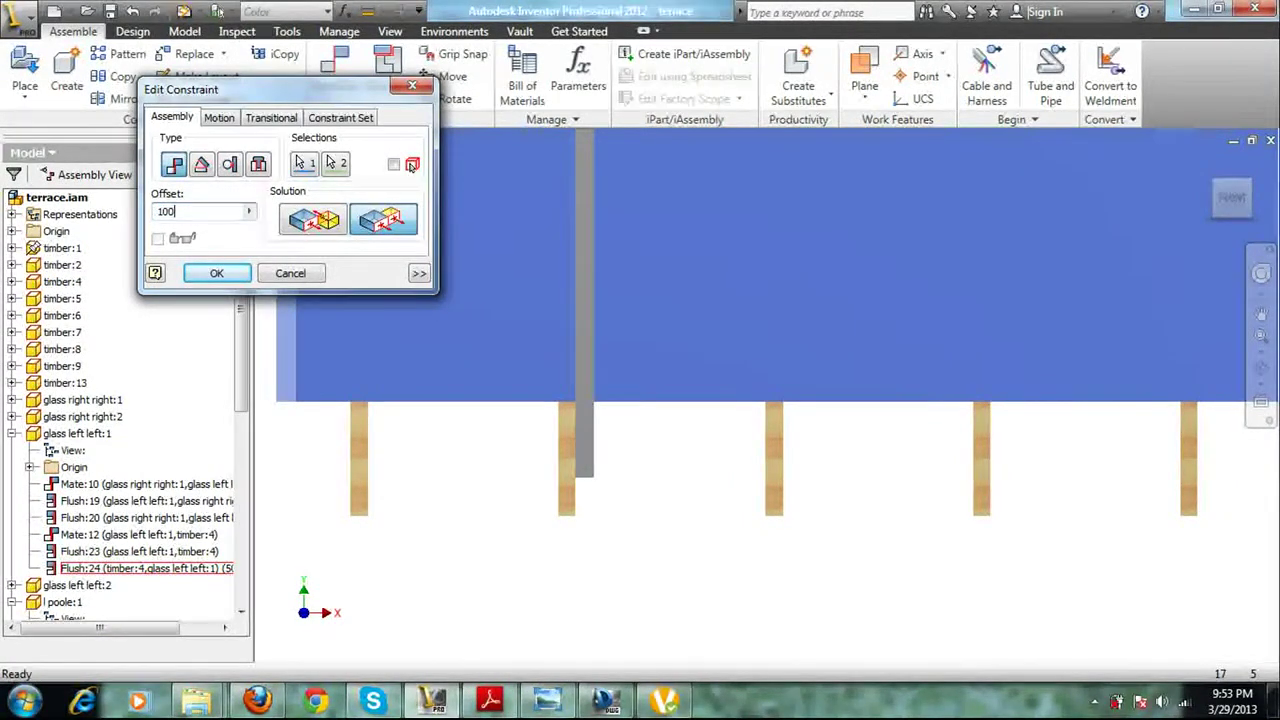
click(216, 273)
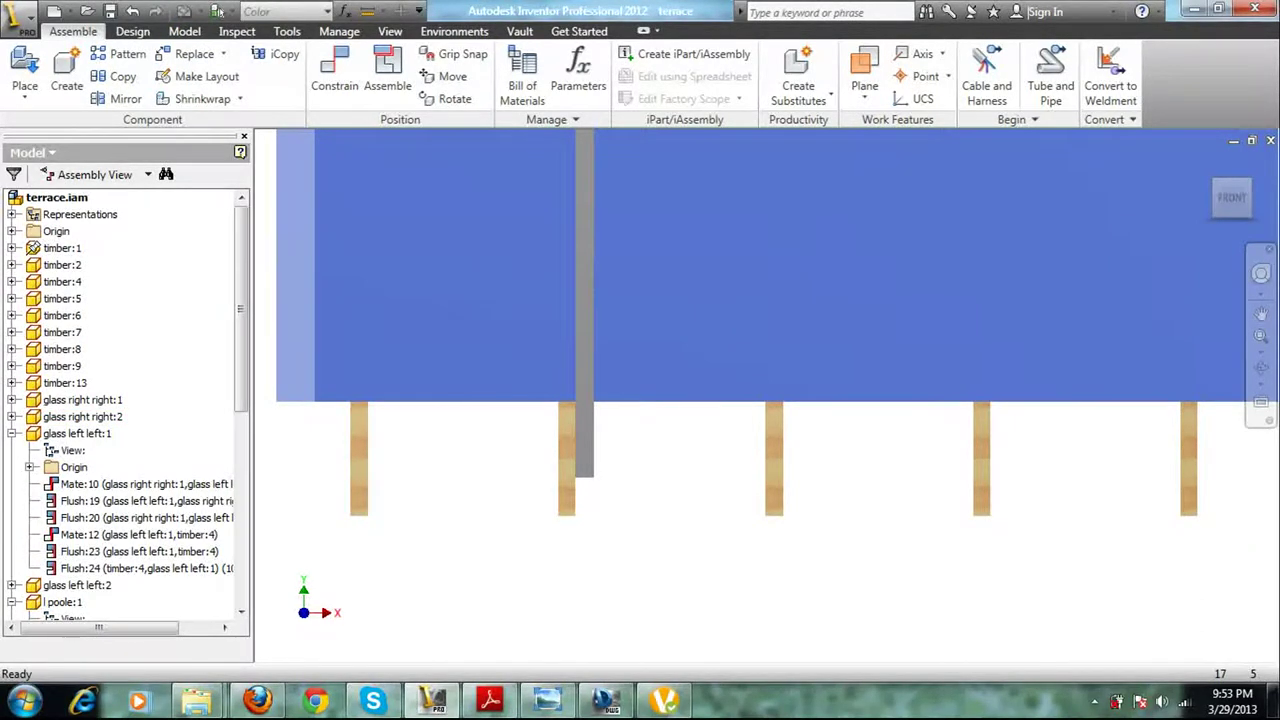
click(12, 433)
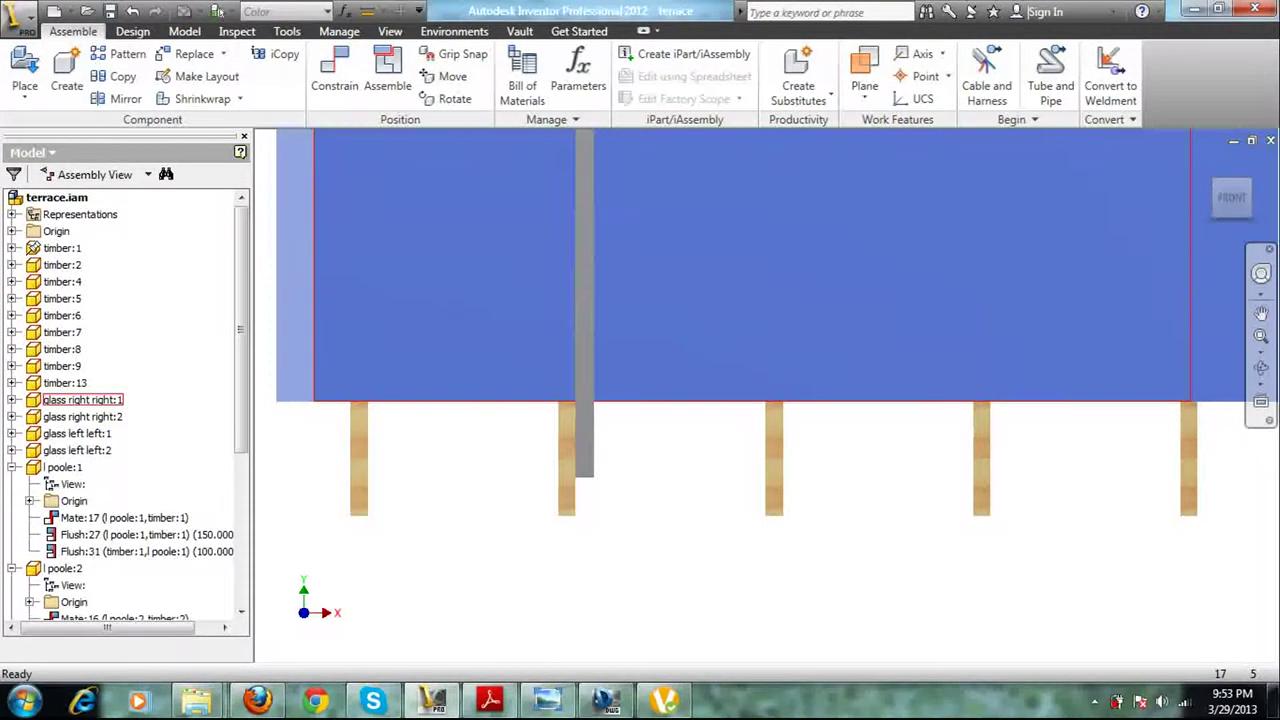
Examine the constraints listed under glass left left:1, glass right right:2 and glass right right:1 for a flush to timber:4
click(1249, 181)
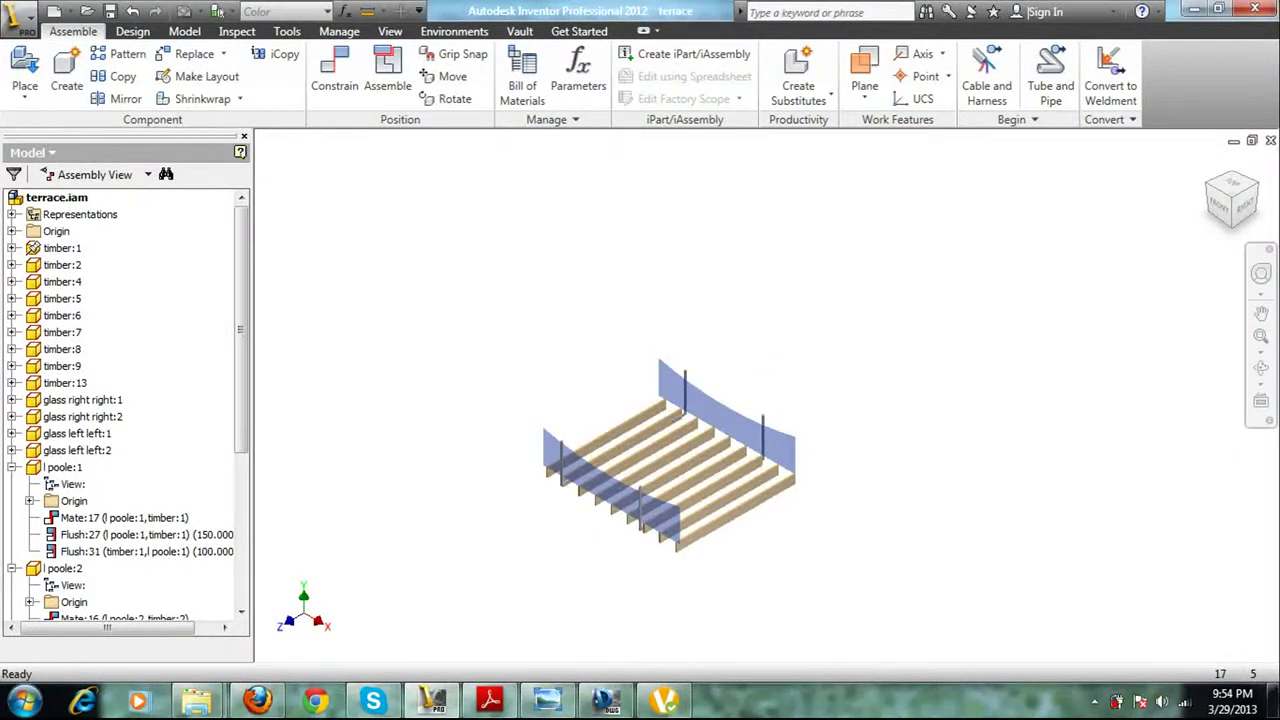
scroll(749, 469, down, 3)
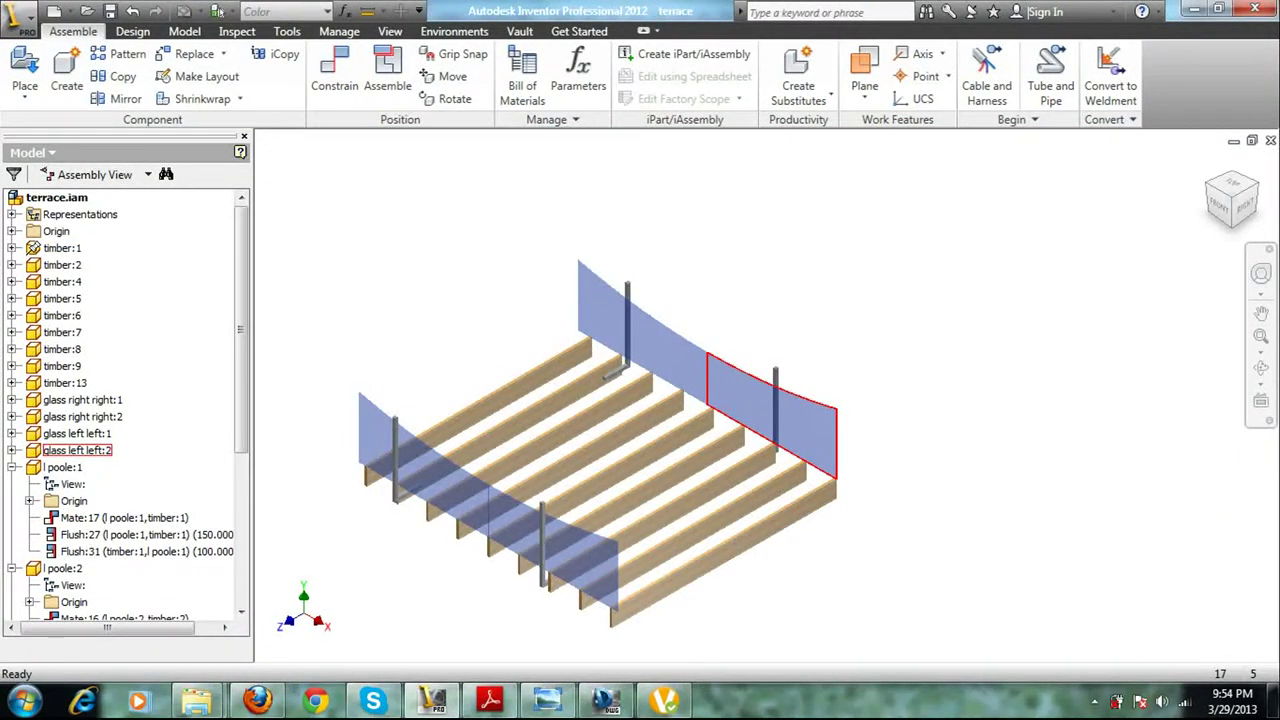
click(77, 433)
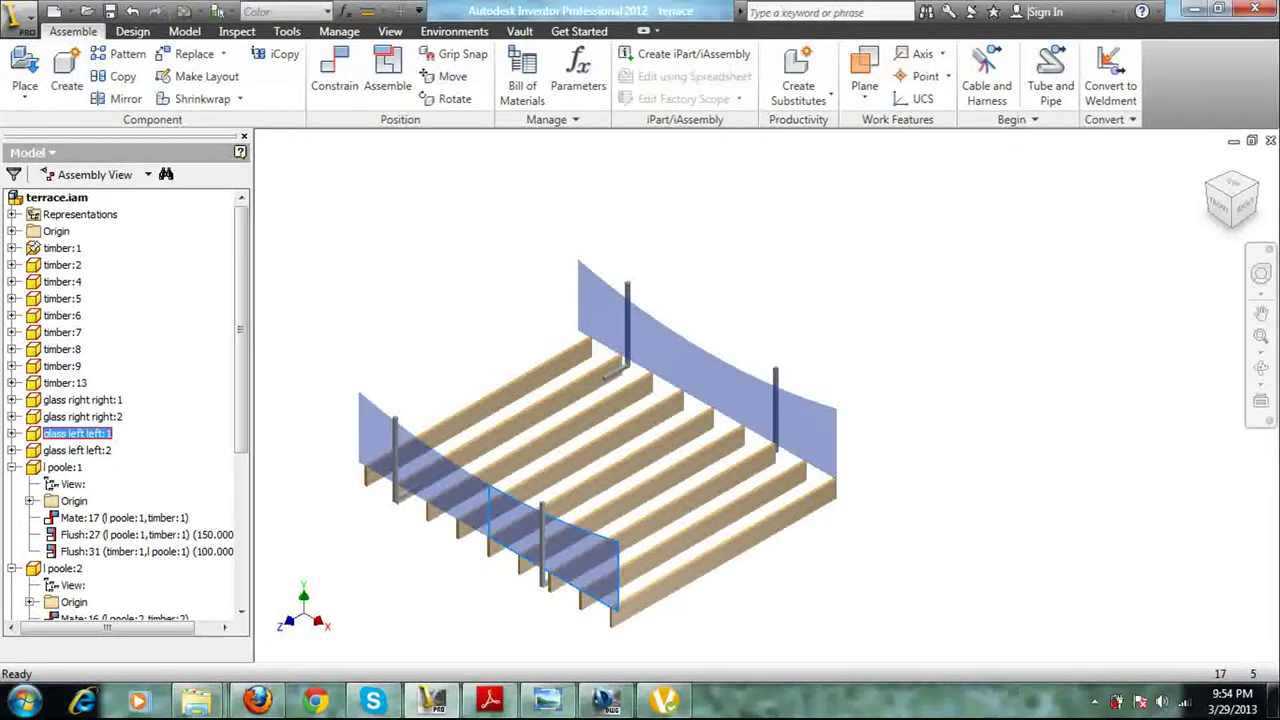
click(12, 433)
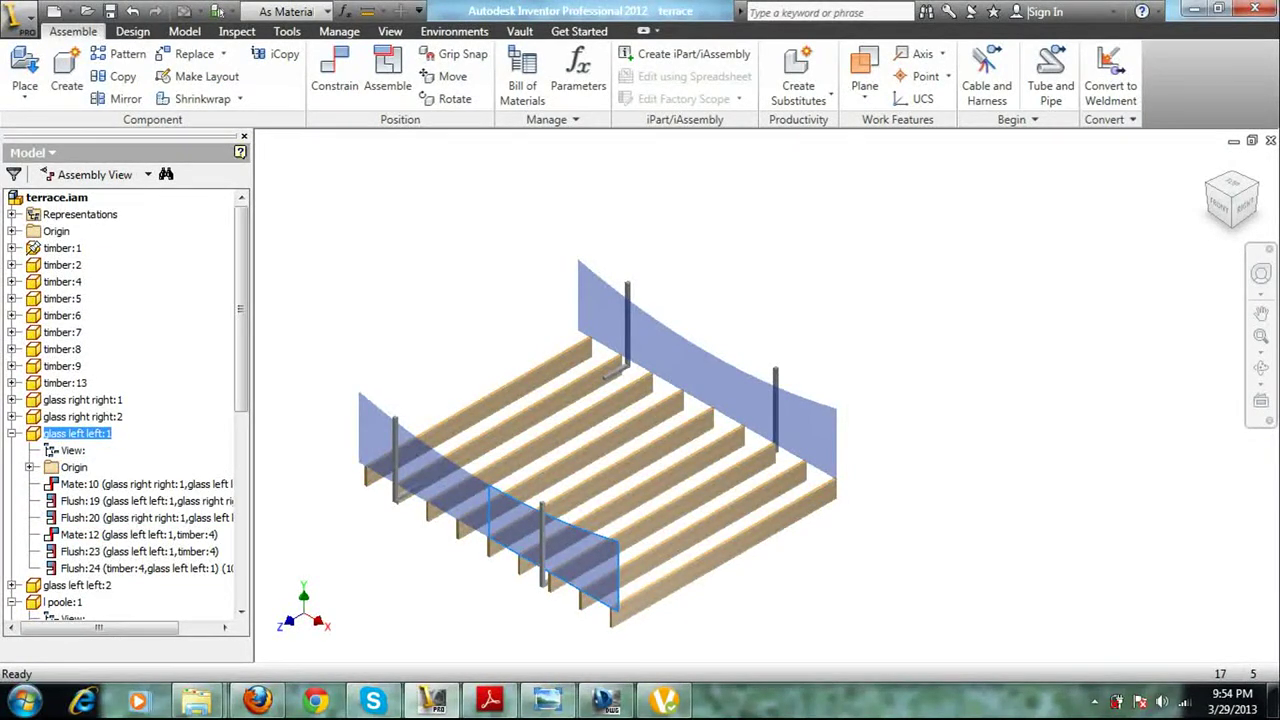
click(12, 433)
click(12, 416)
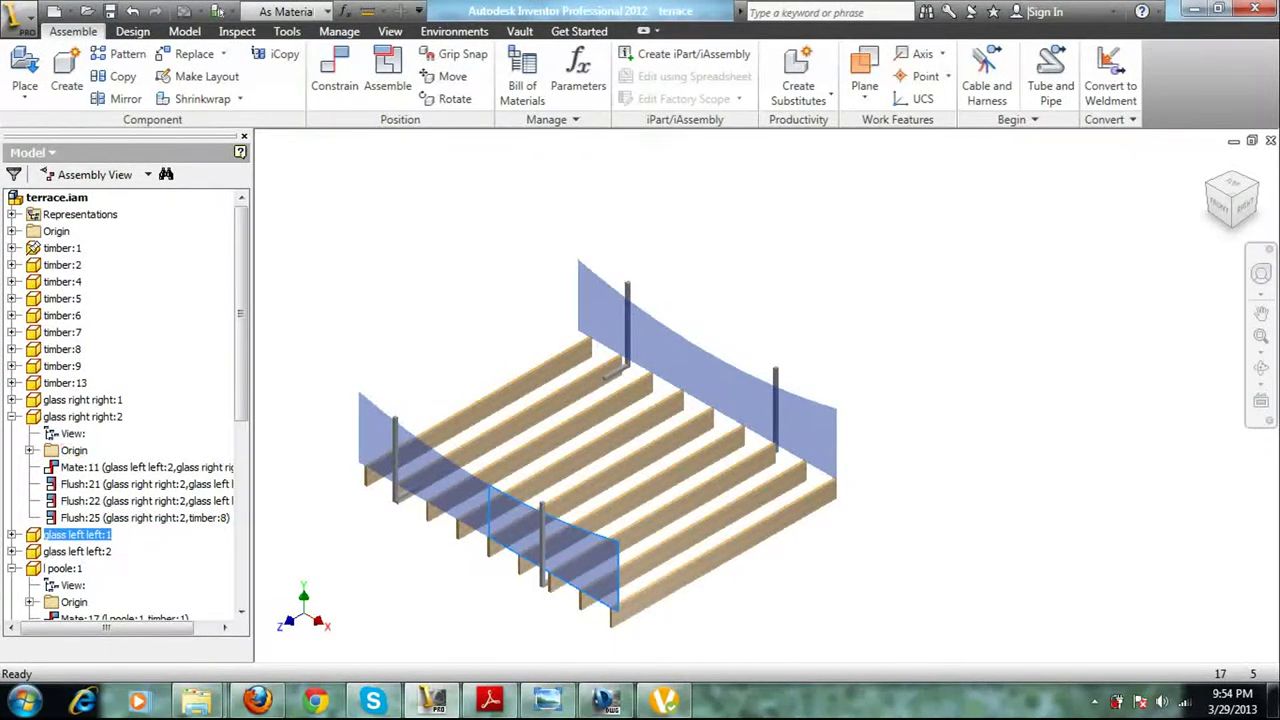
click(12, 417)
click(12, 399)
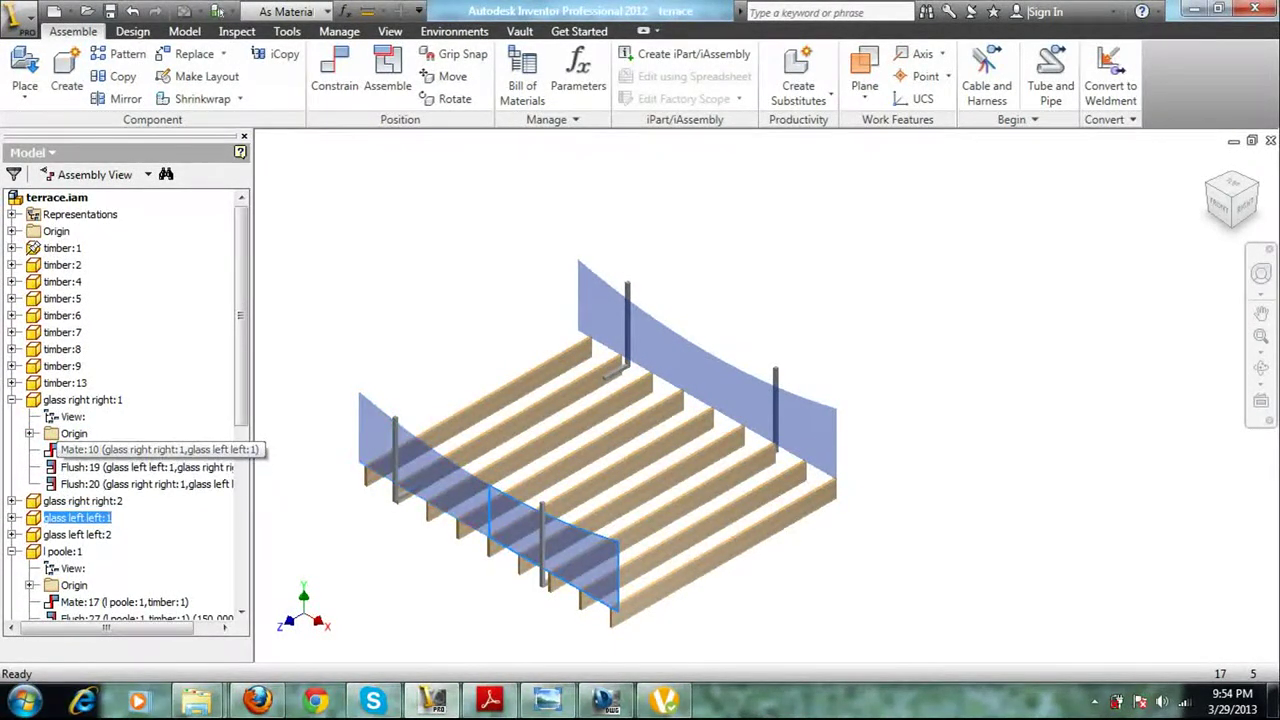
key(Escape)
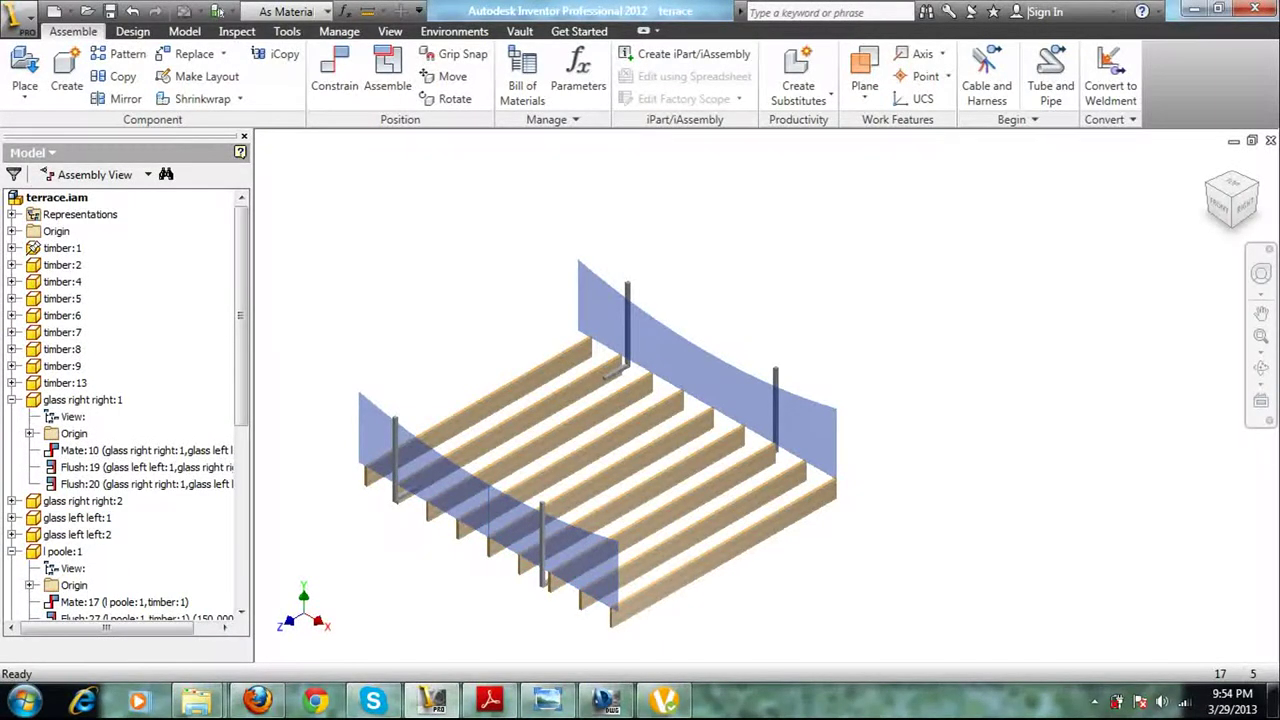
click(12, 400)
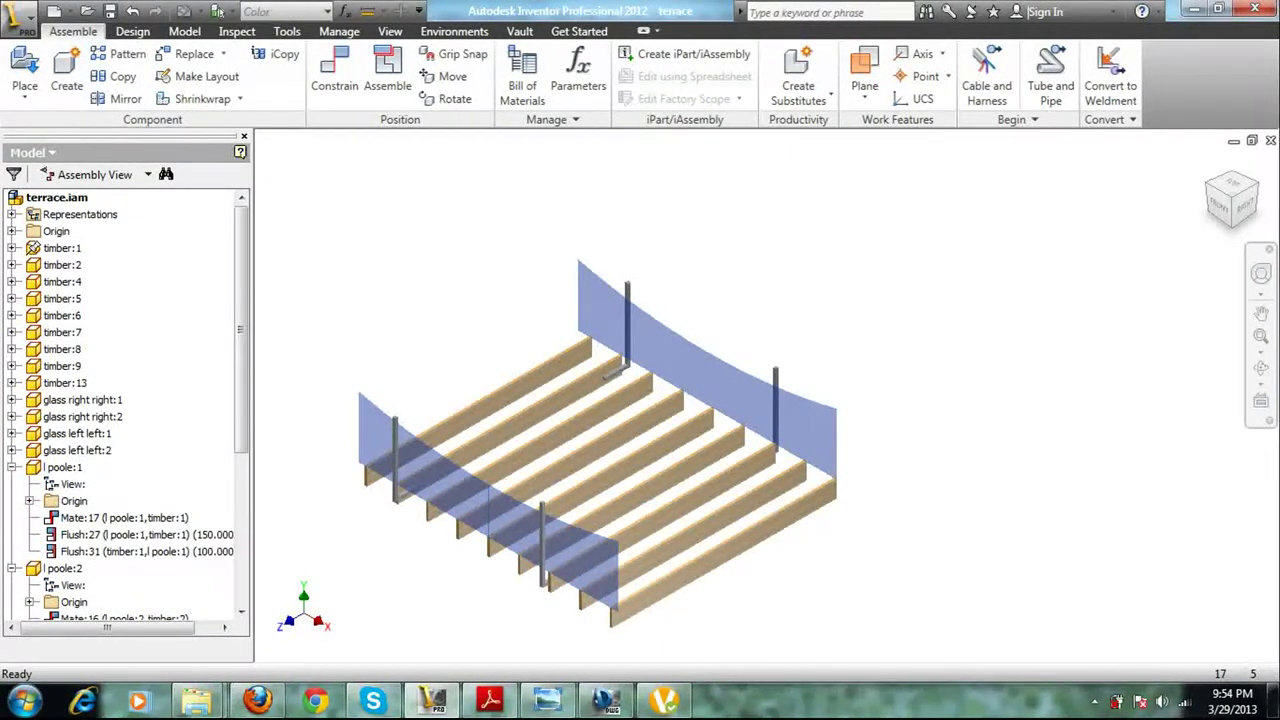
Set the flush offset between timber:4 and glass left left:2 to 100 mm and check the glass overhang from the front view
click(12, 450)
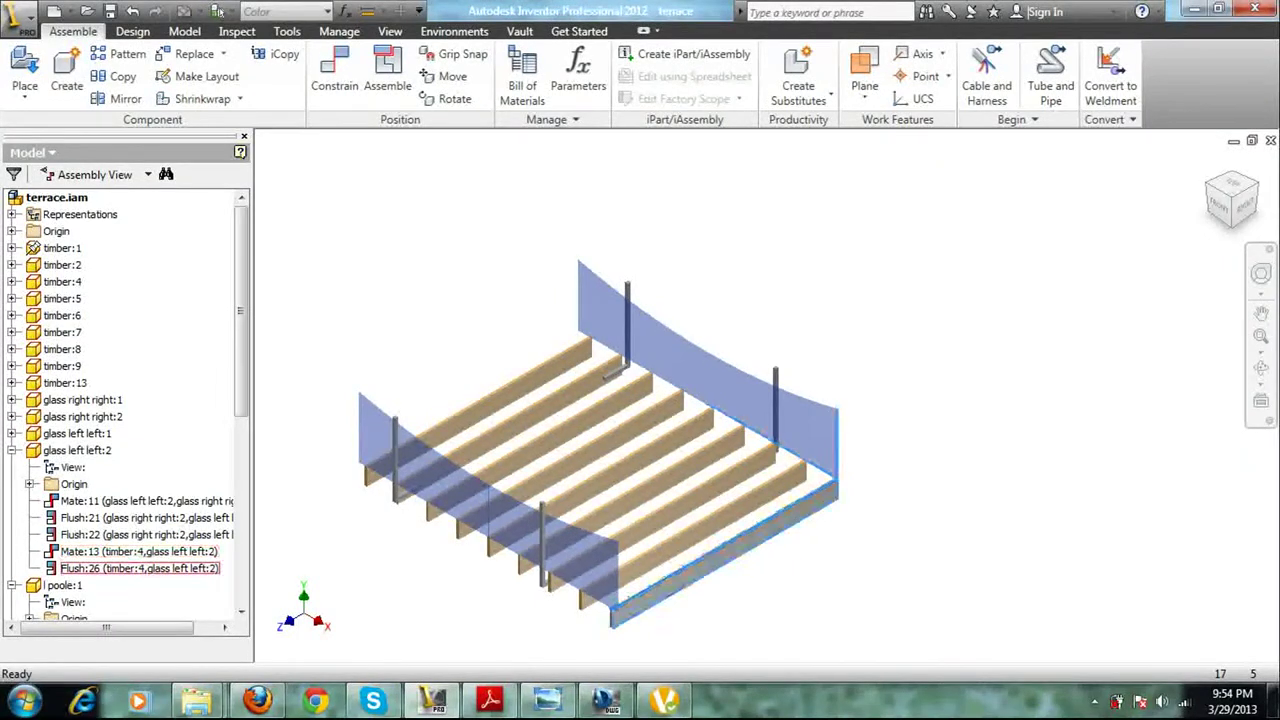
right_click(76, 568)
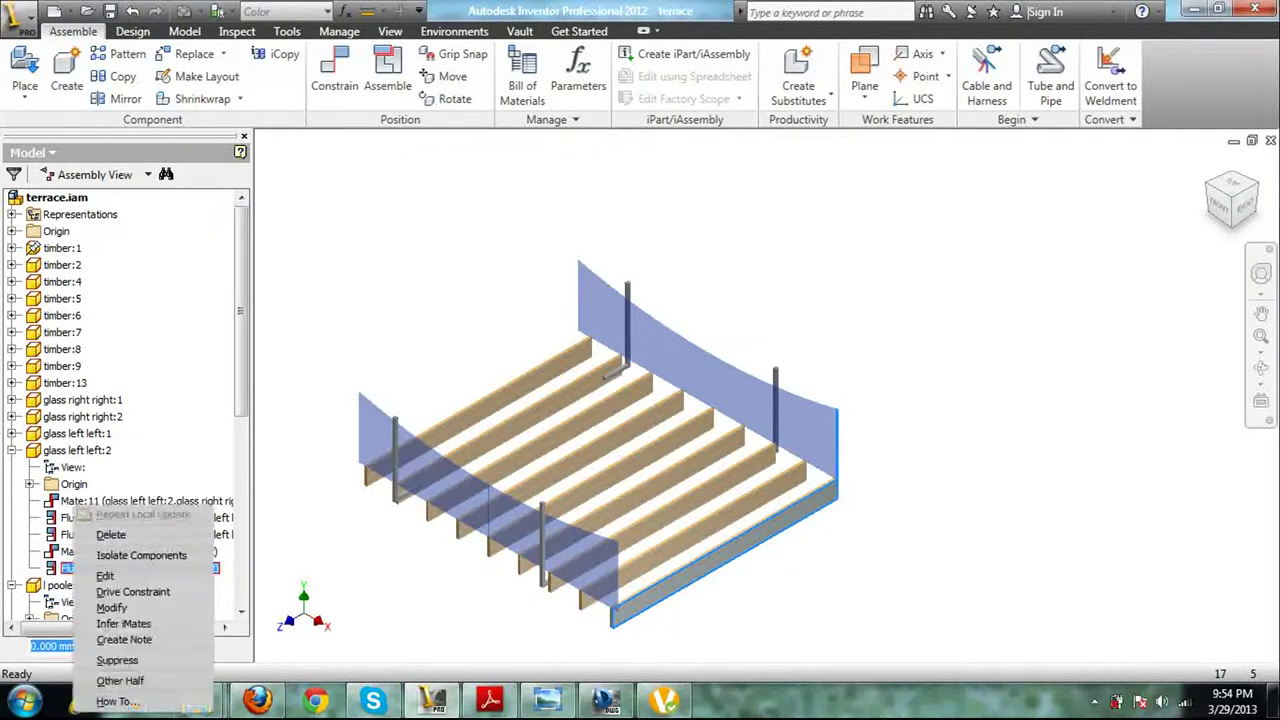
click(105, 576)
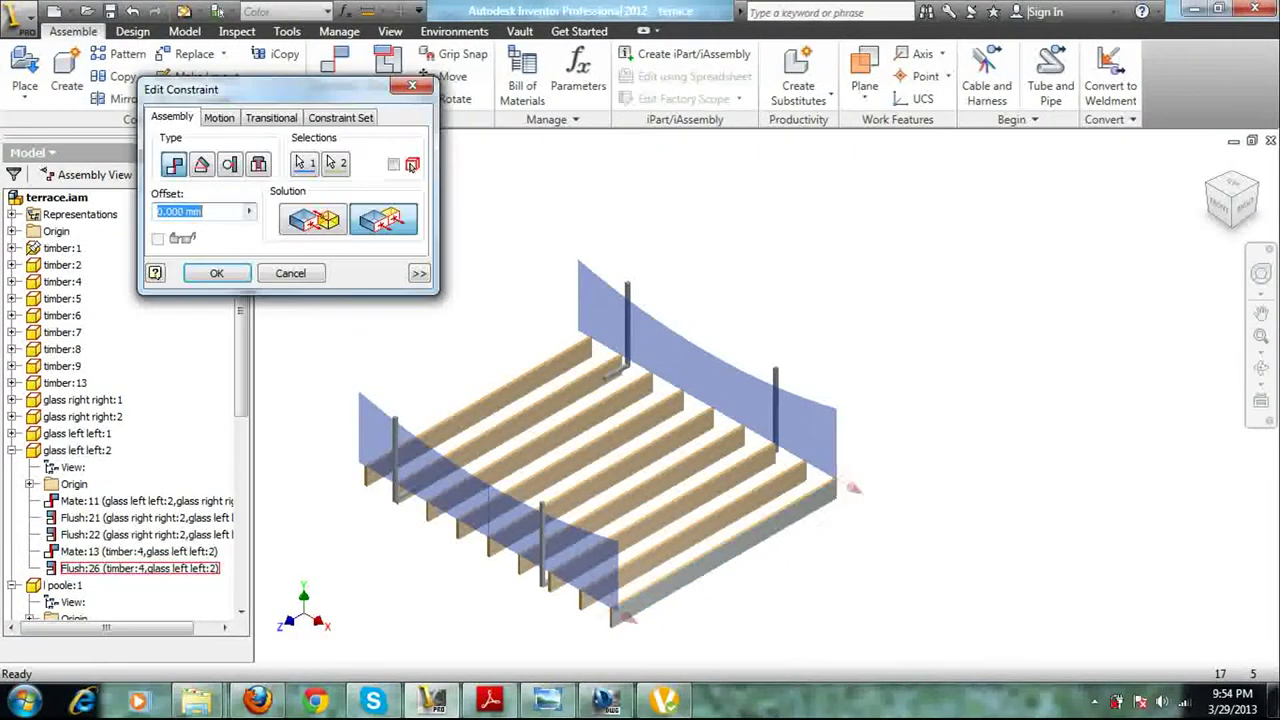
text(100)
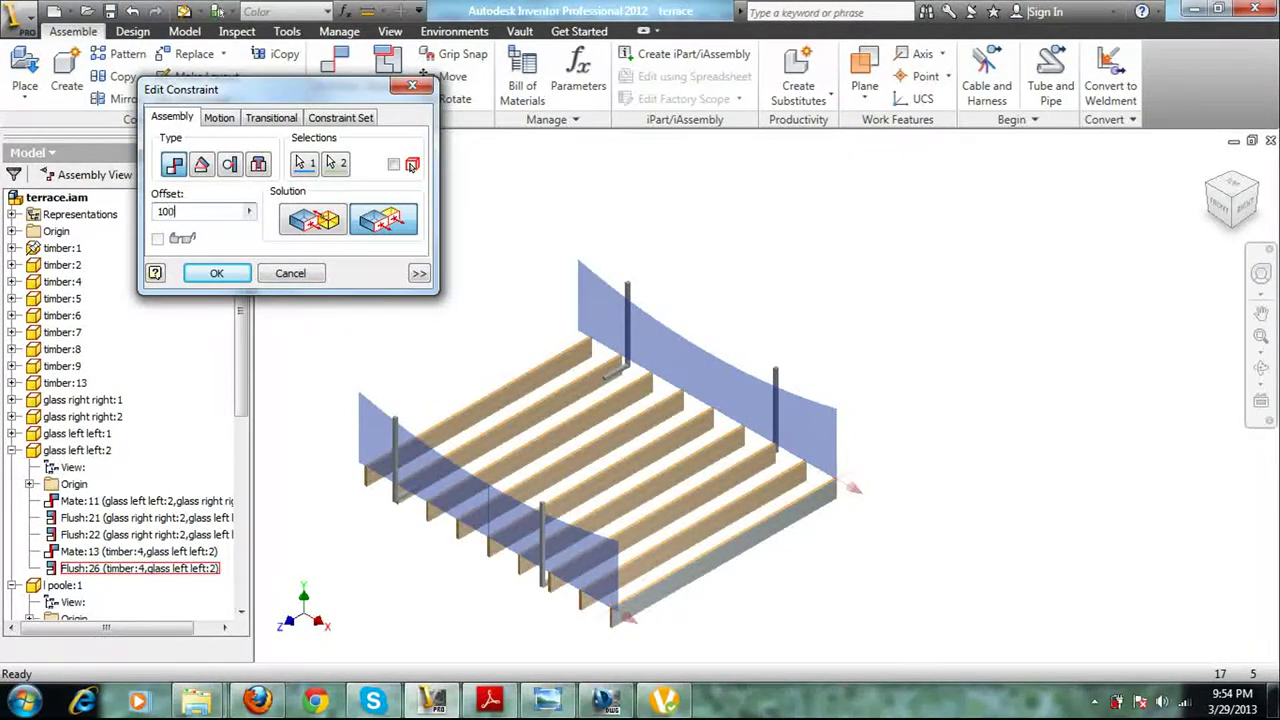
key(Return)
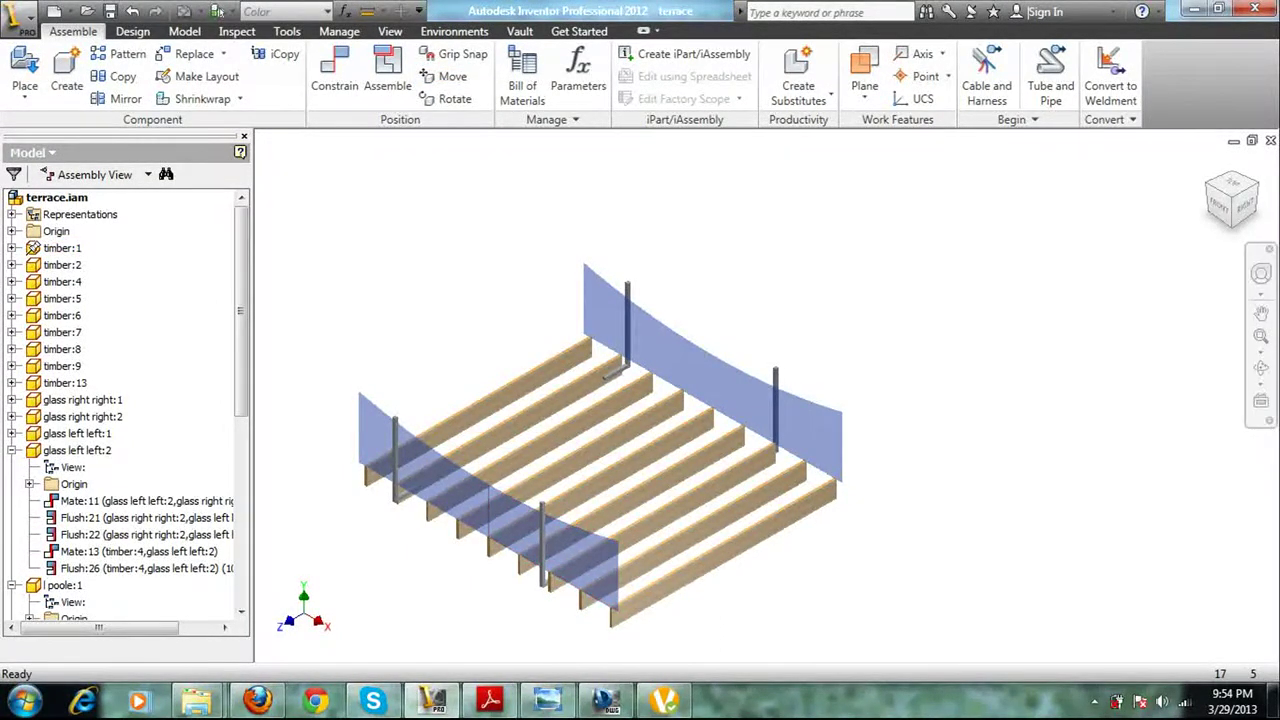
drag(1212, 208, 1245, 198)
click(1245, 198)
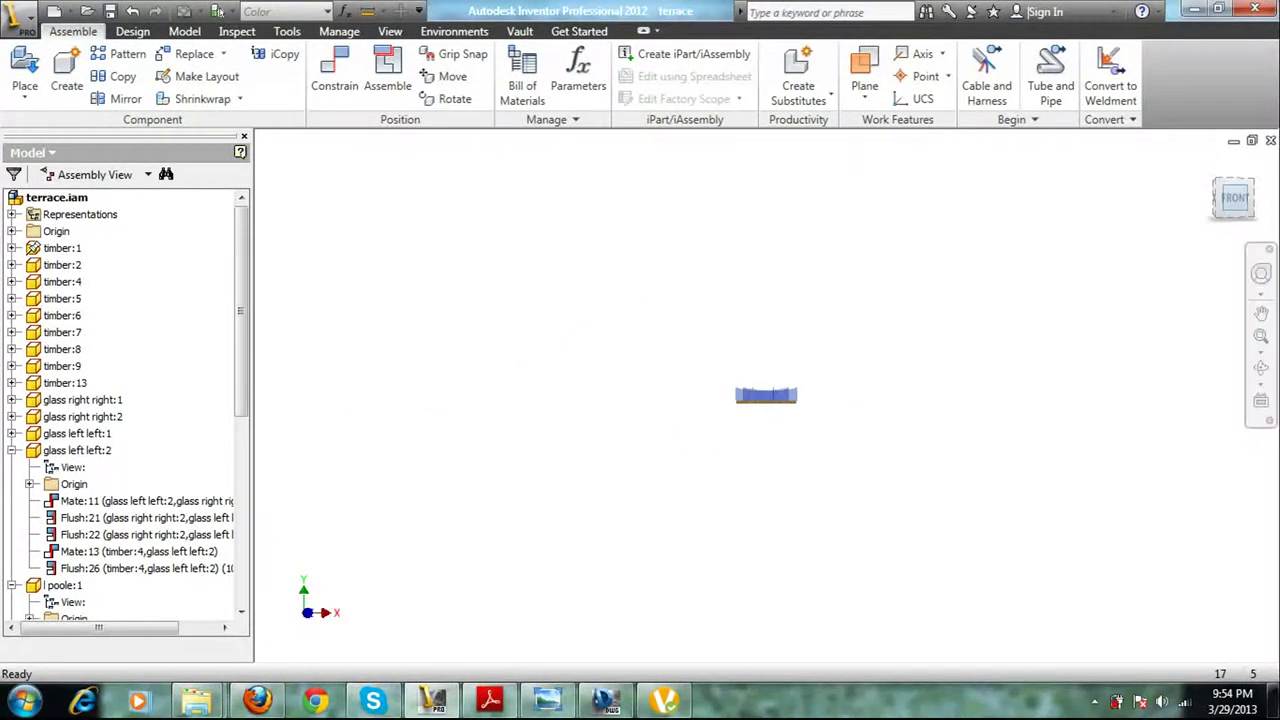
scroll(773, 390, up, 5)
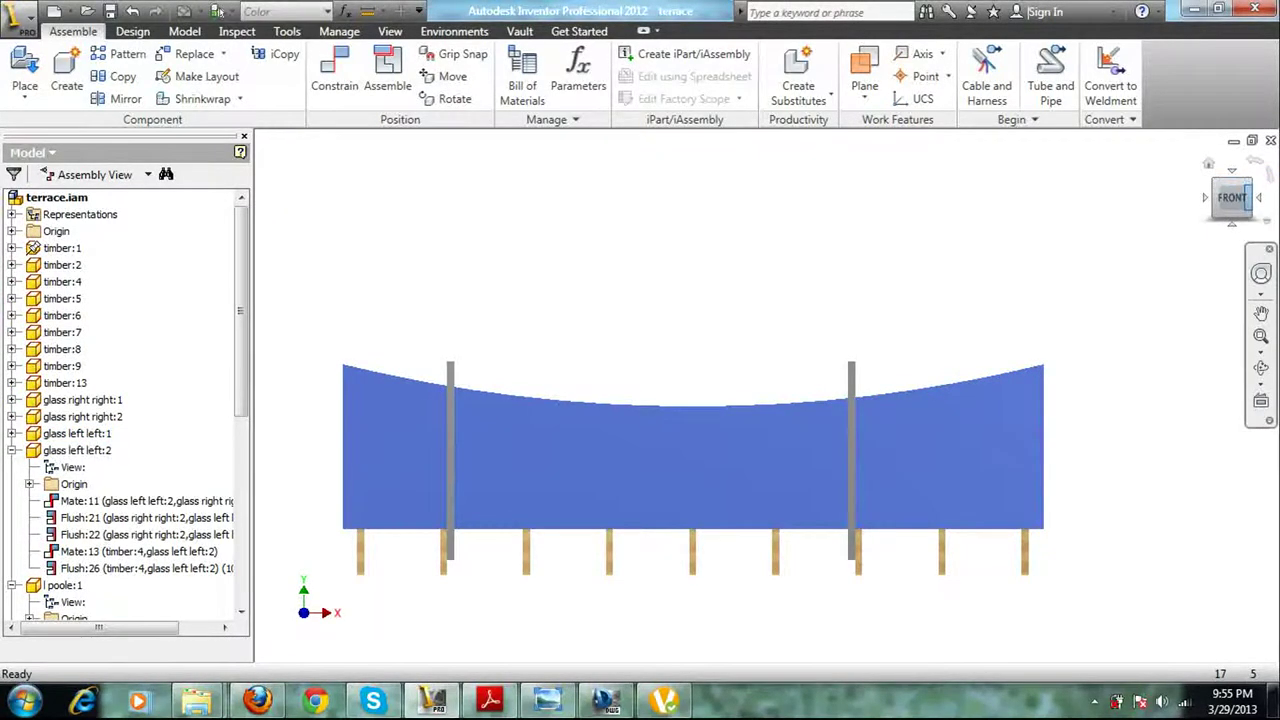
Delete the mate constraint between the L-shaped post l poole:3 and timber:2
click(1209, 163)
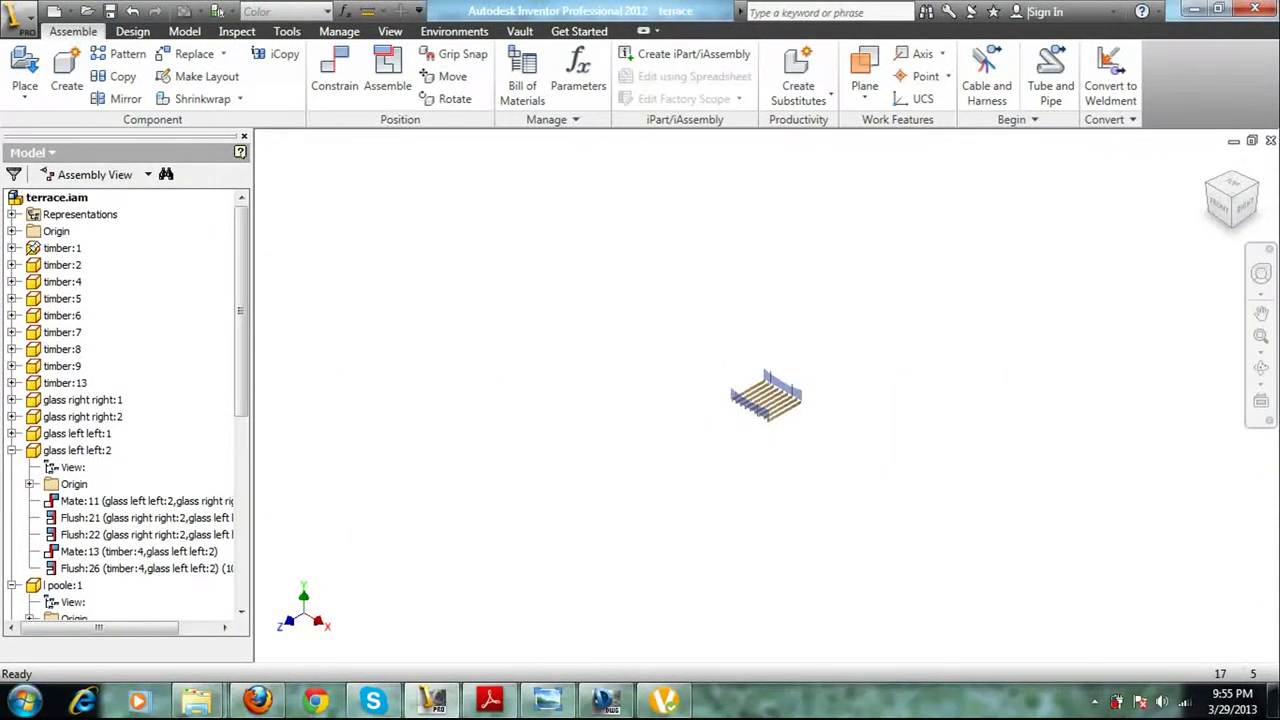
scroll(770, 389, down, 5)
scroll(524, 487, down, 3)
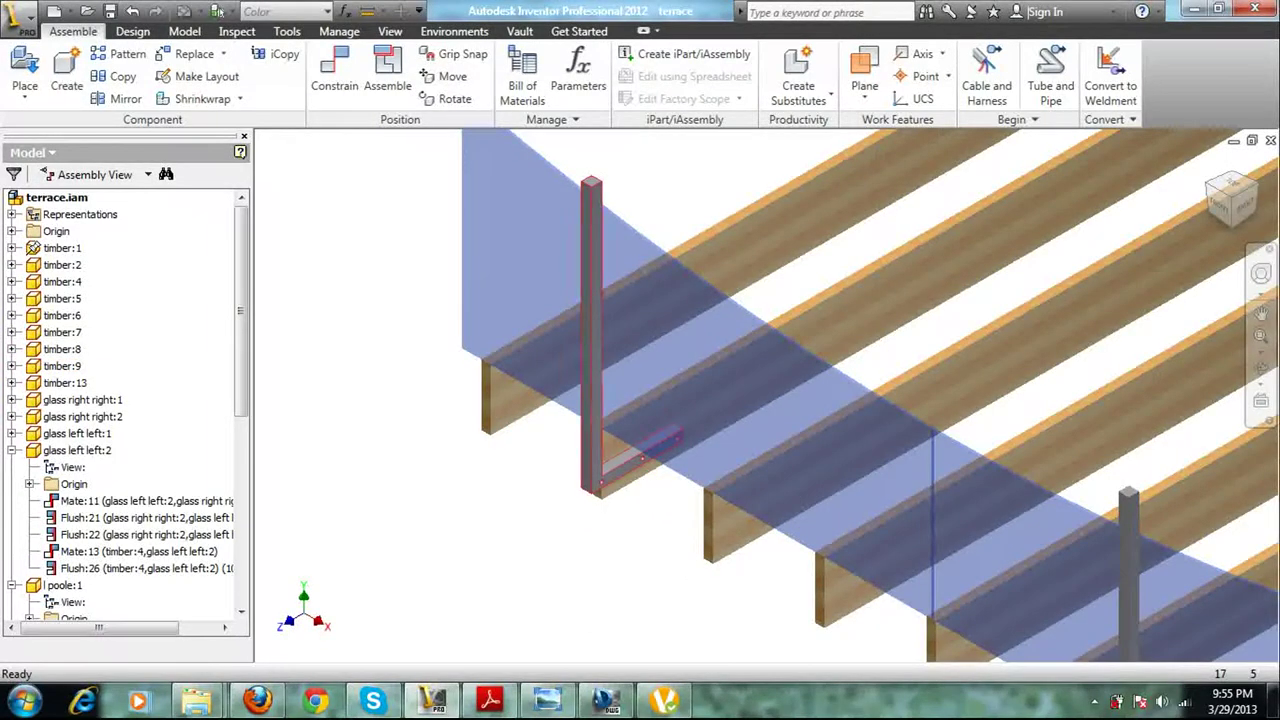
click(592, 400)
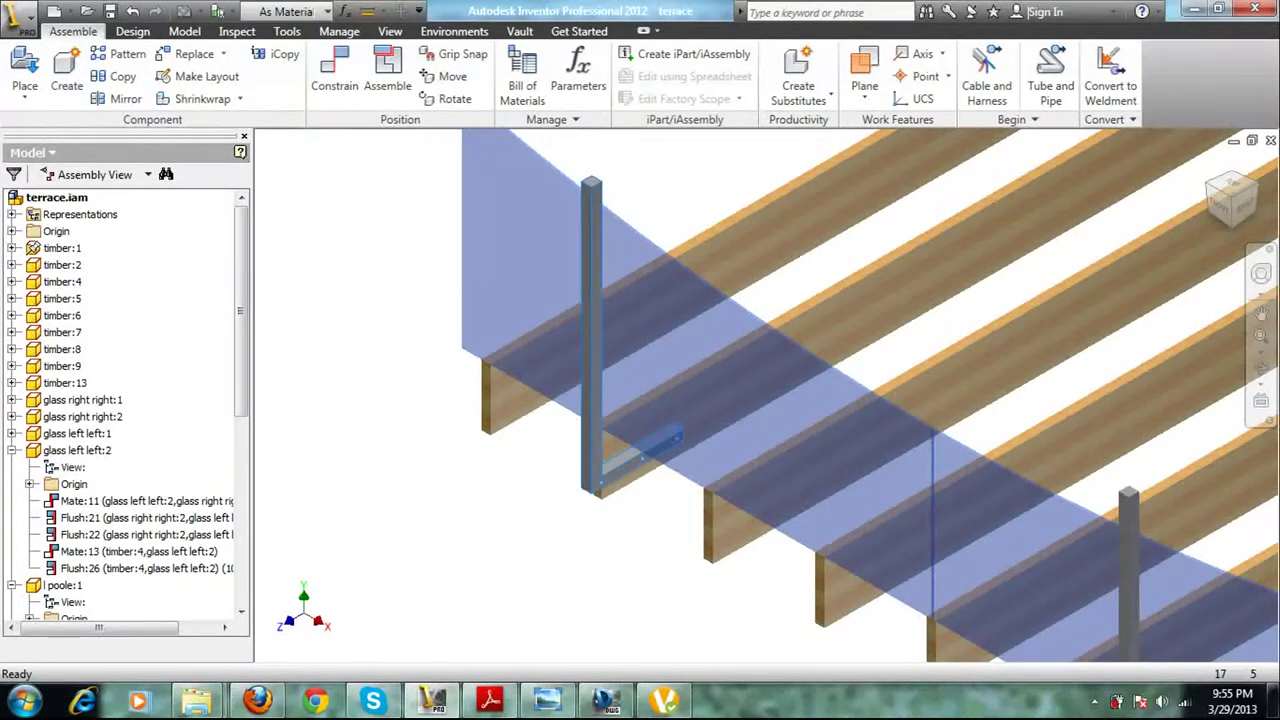
drag(241, 310, 241, 498)
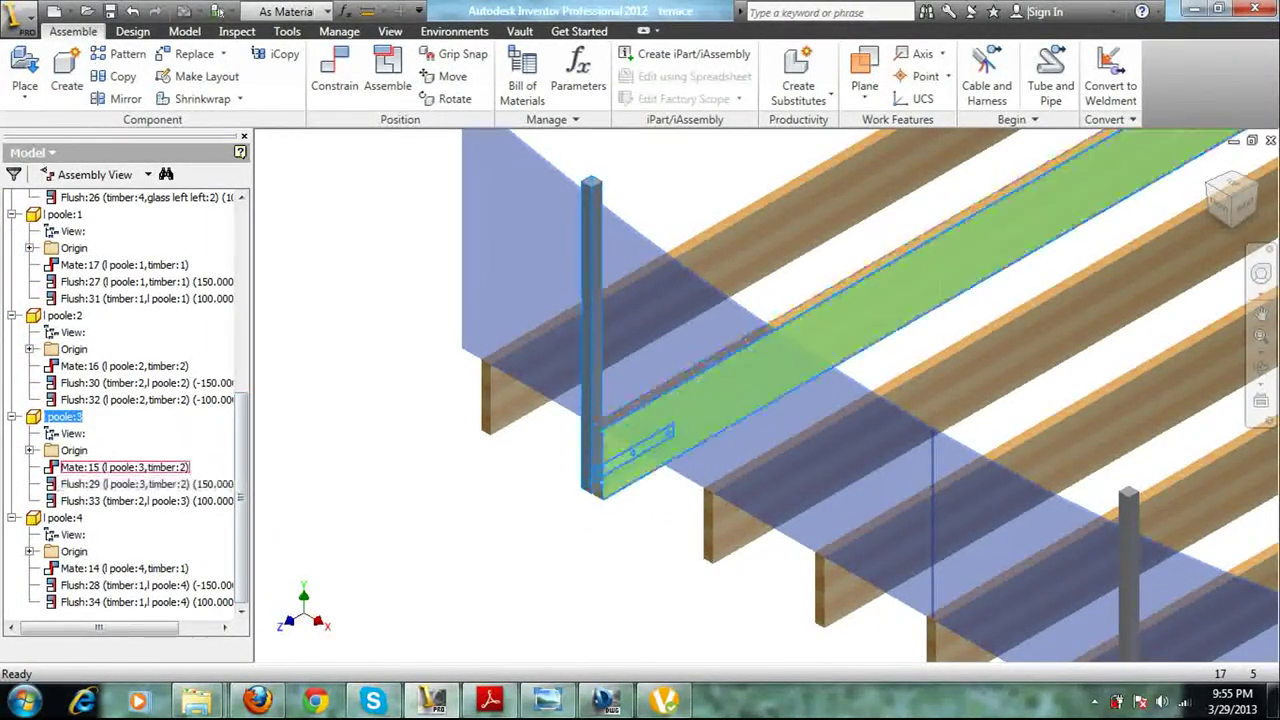
right_click(139, 467)
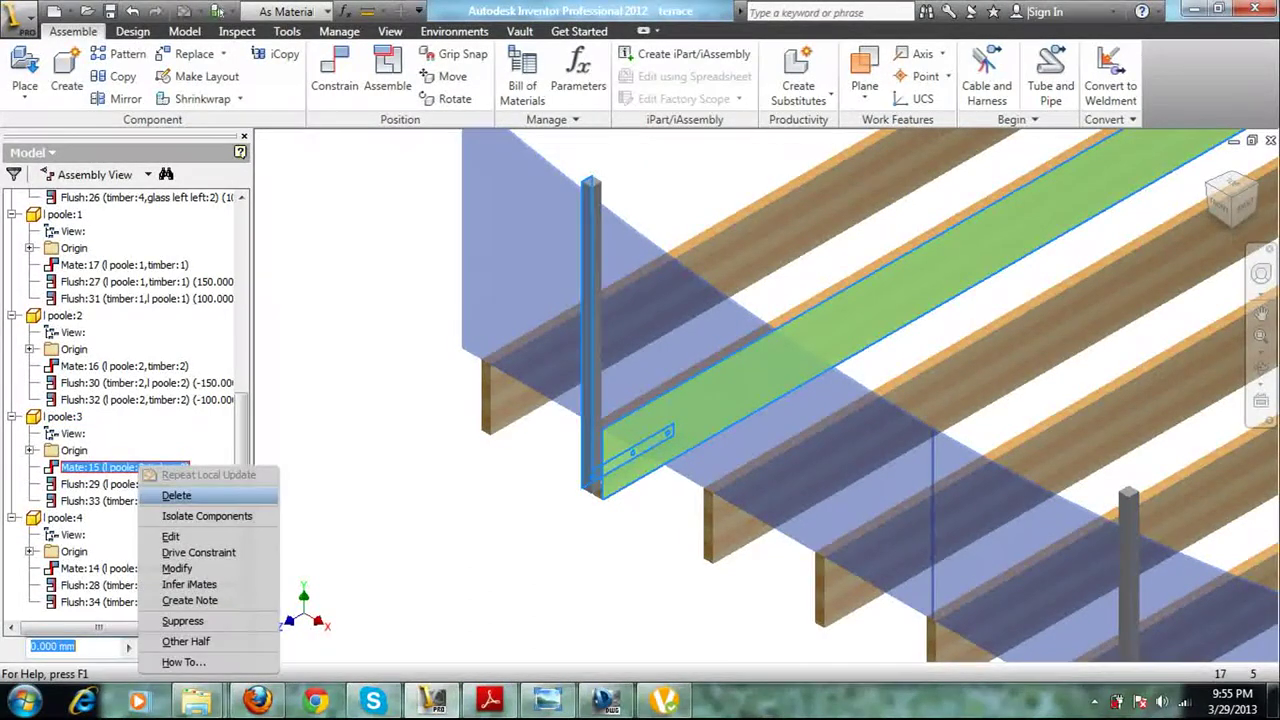
click(176, 495)
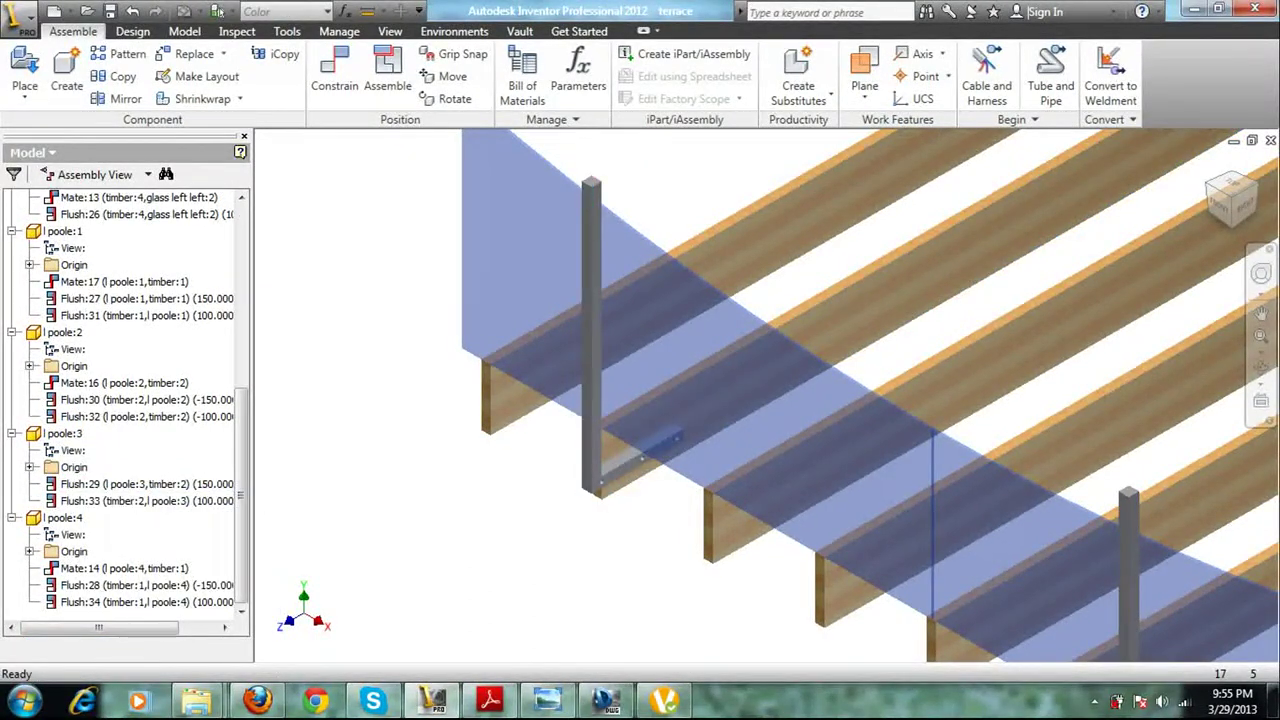
Mate l poole:3's side face to the facing side of timber:9, the next timber inward, with a 0 mm offset
key(c)
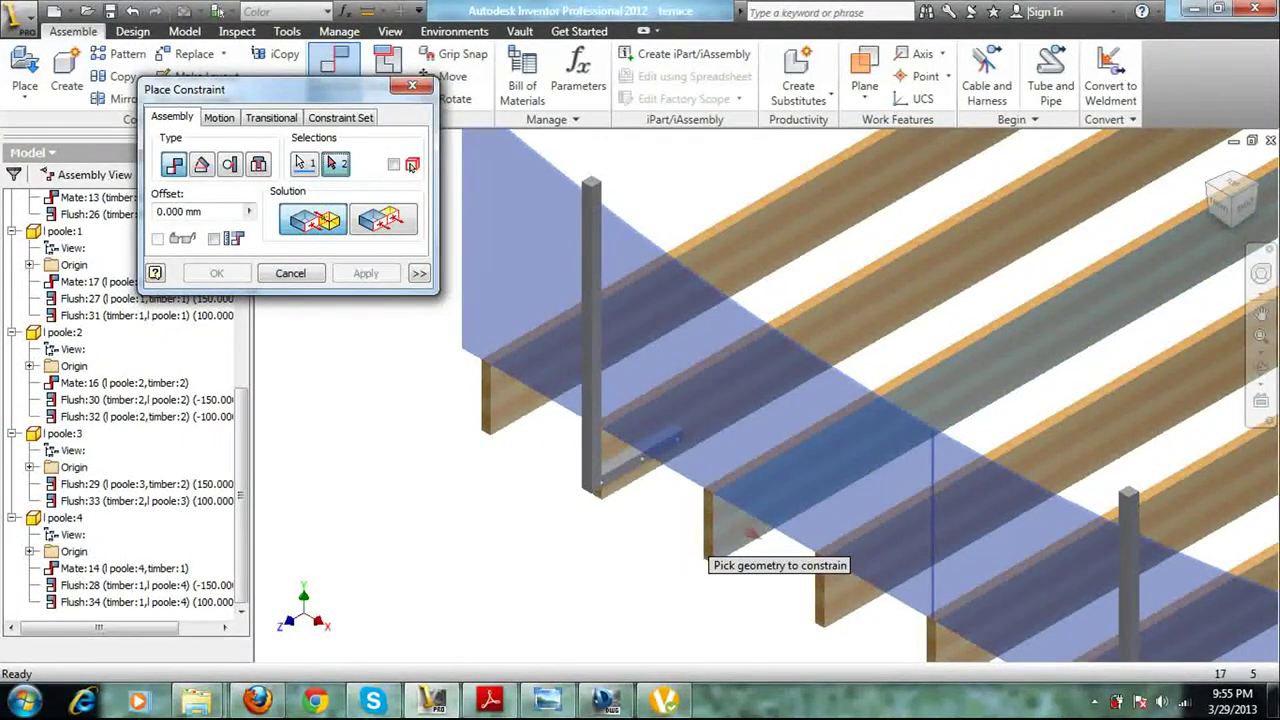
click(1209, 187)
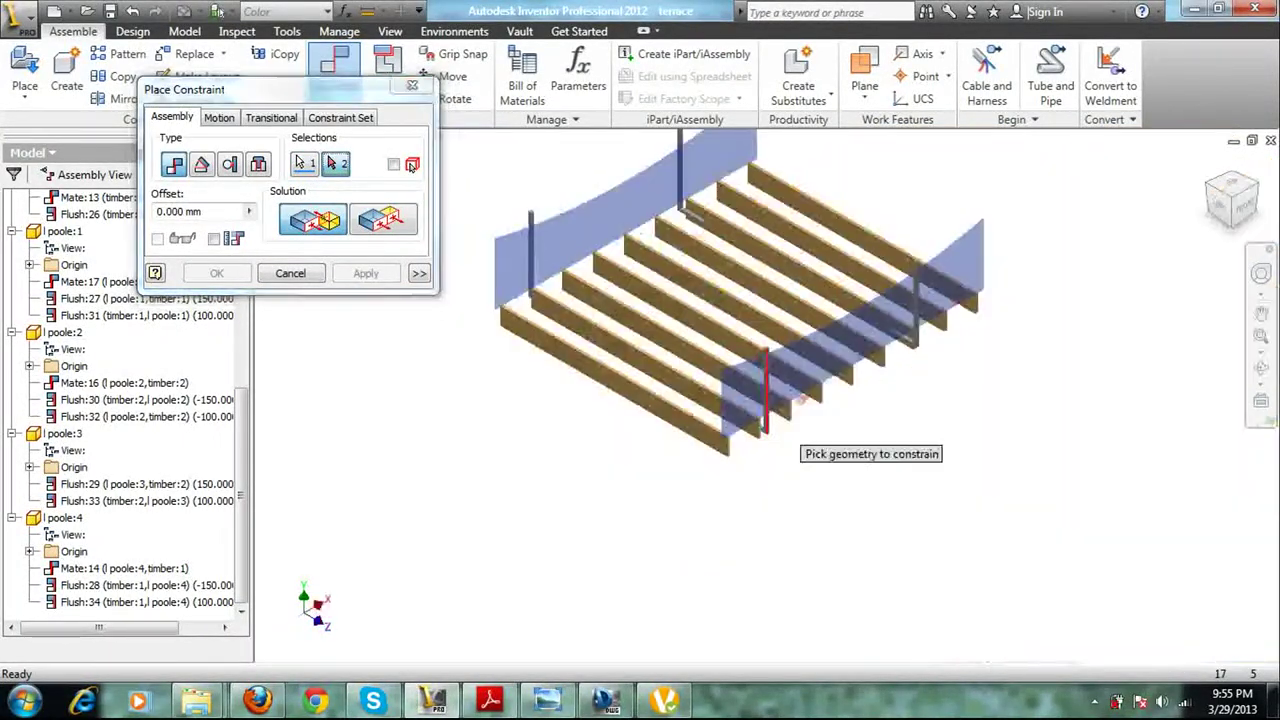
scroll(766, 425, down, 10)
click(764, 428)
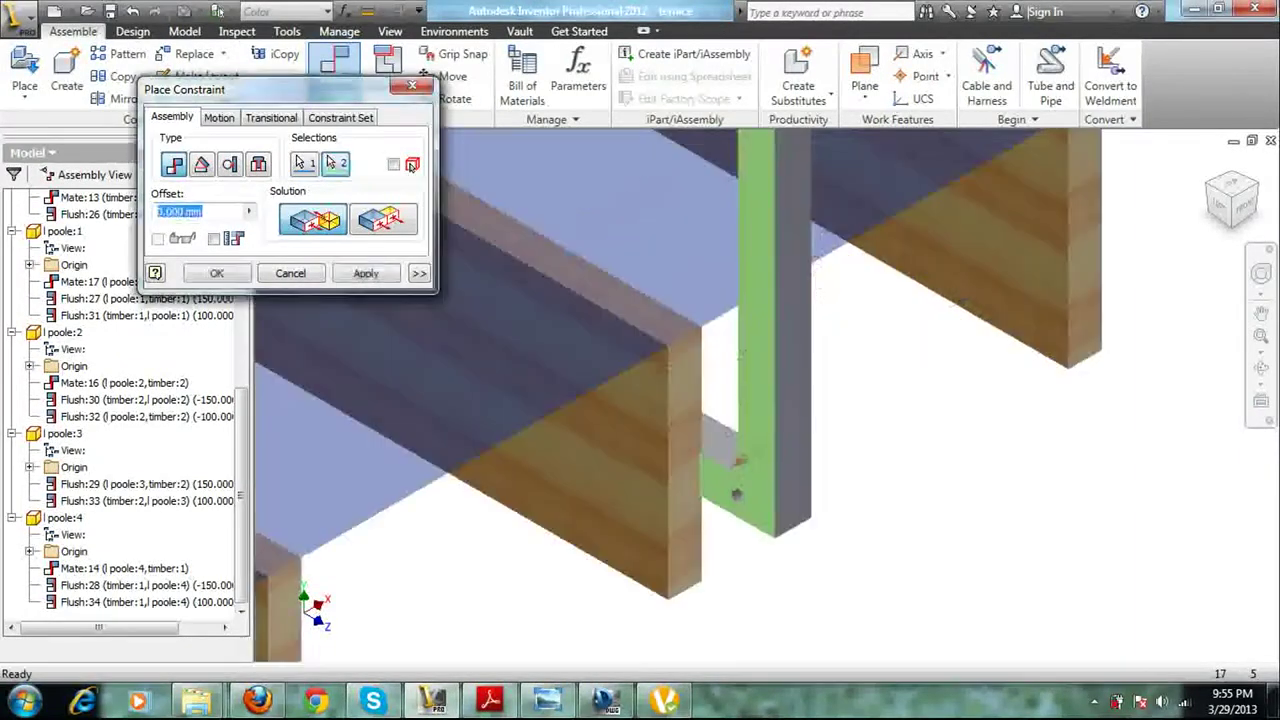
key(Return)
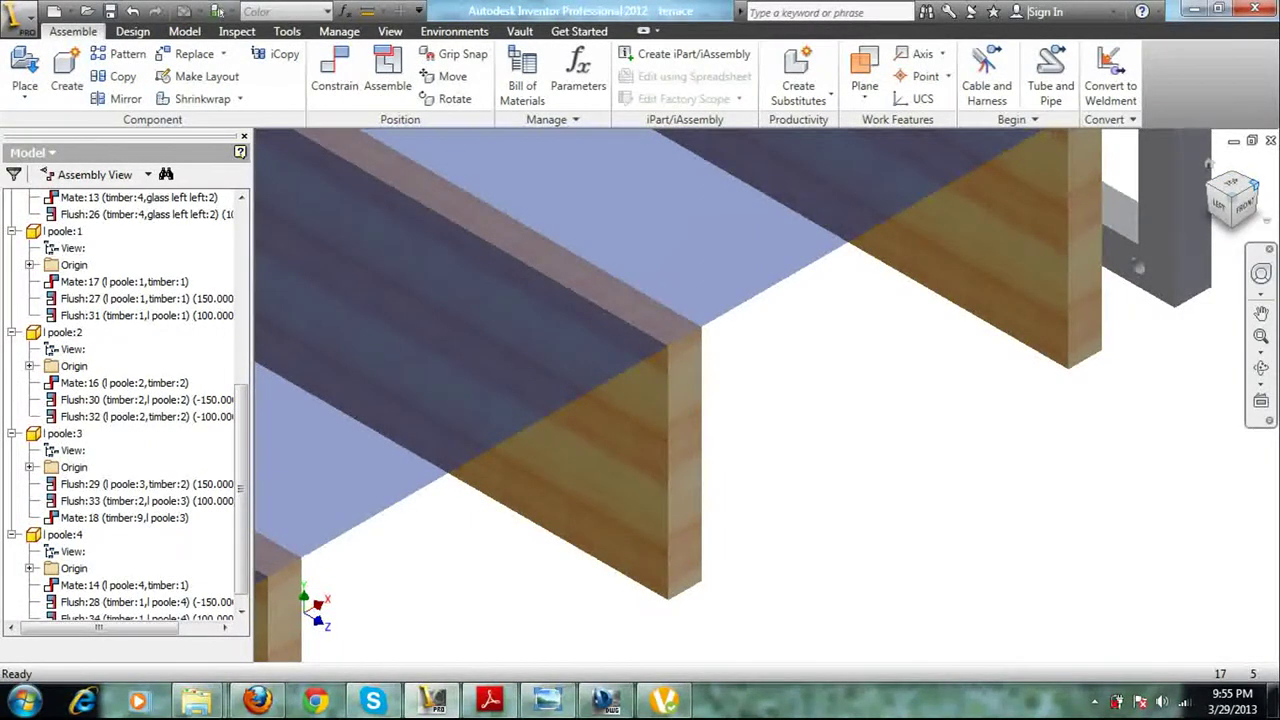
Delete the mate constraint between the L-shaped post l poole:2 on the opposite glass side and timber:2
click(1254, 184)
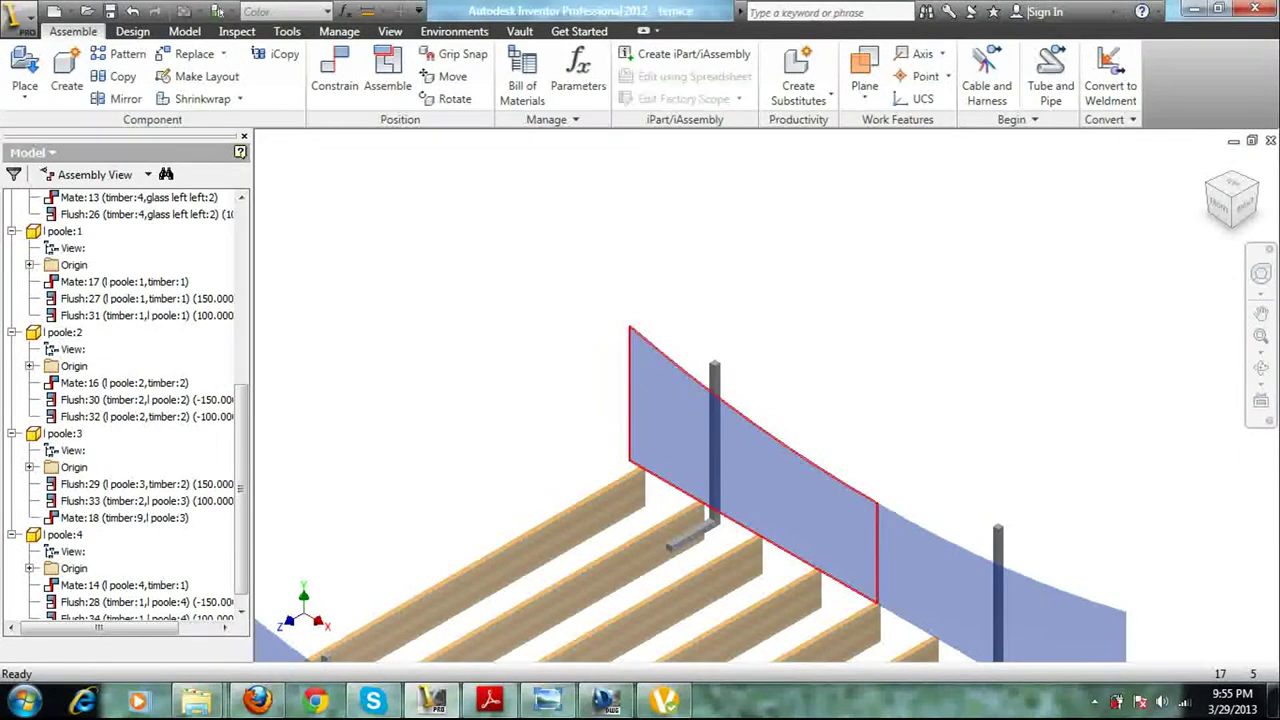
click(694, 534)
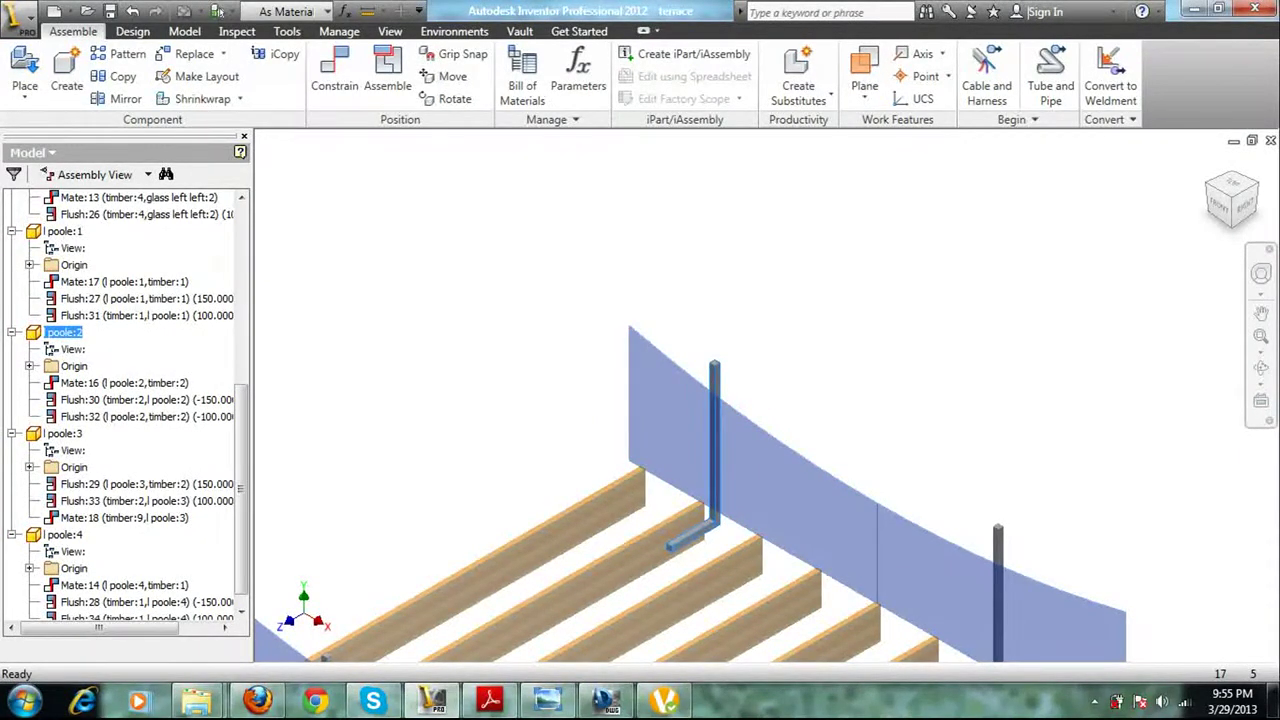
click(120, 383)
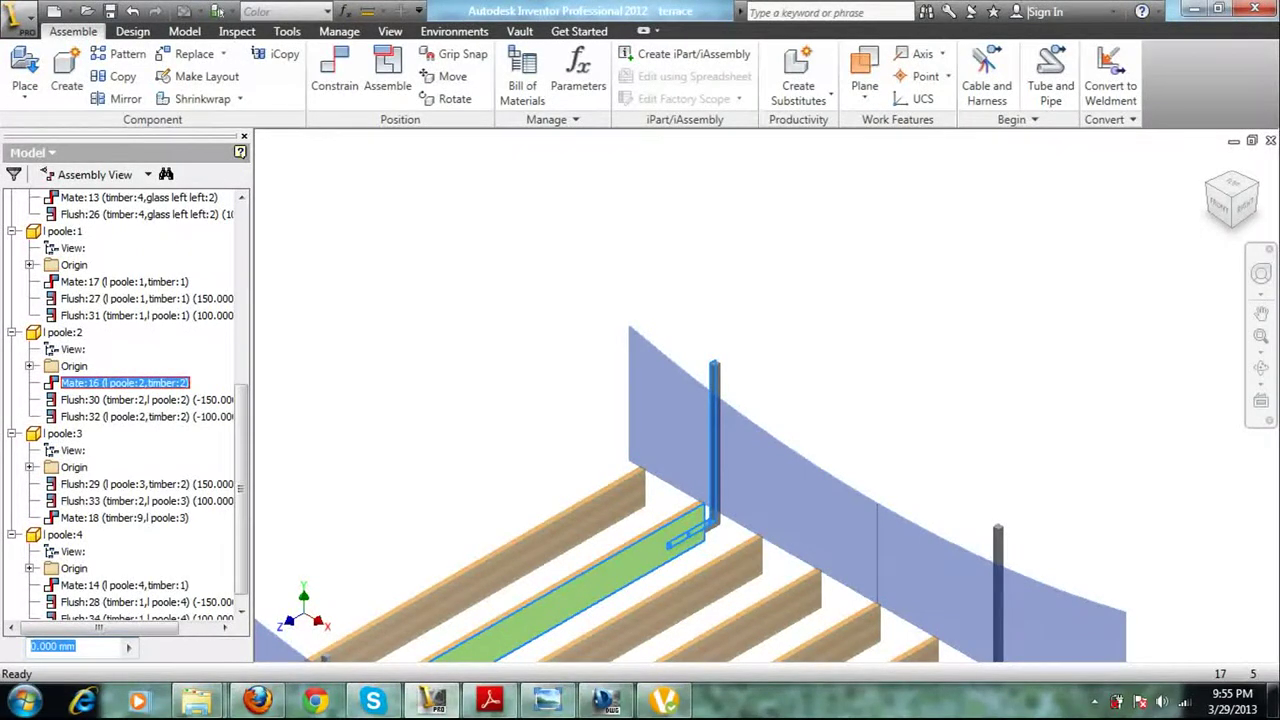
right_click(146, 384)
click(184, 412)
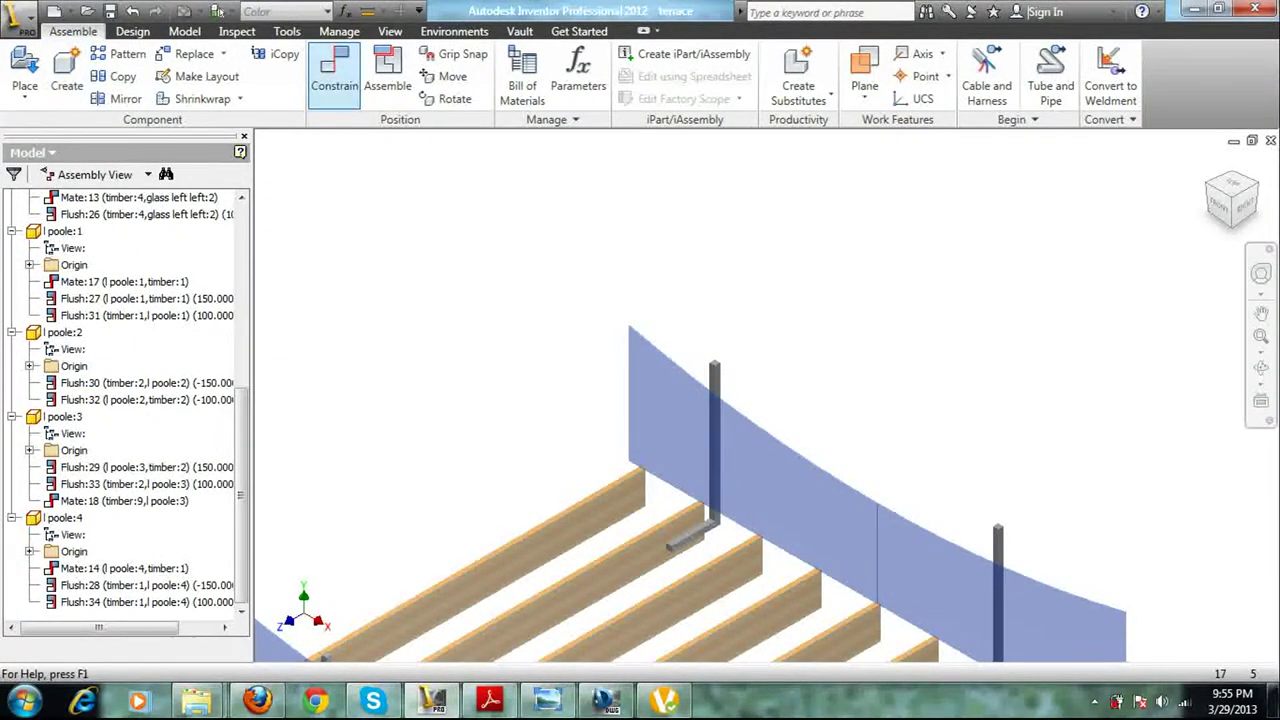
Mate the side face of the L-shaped post l poole:2 to the facing side of timber:9 with a 0 mm offset
click(334, 72)
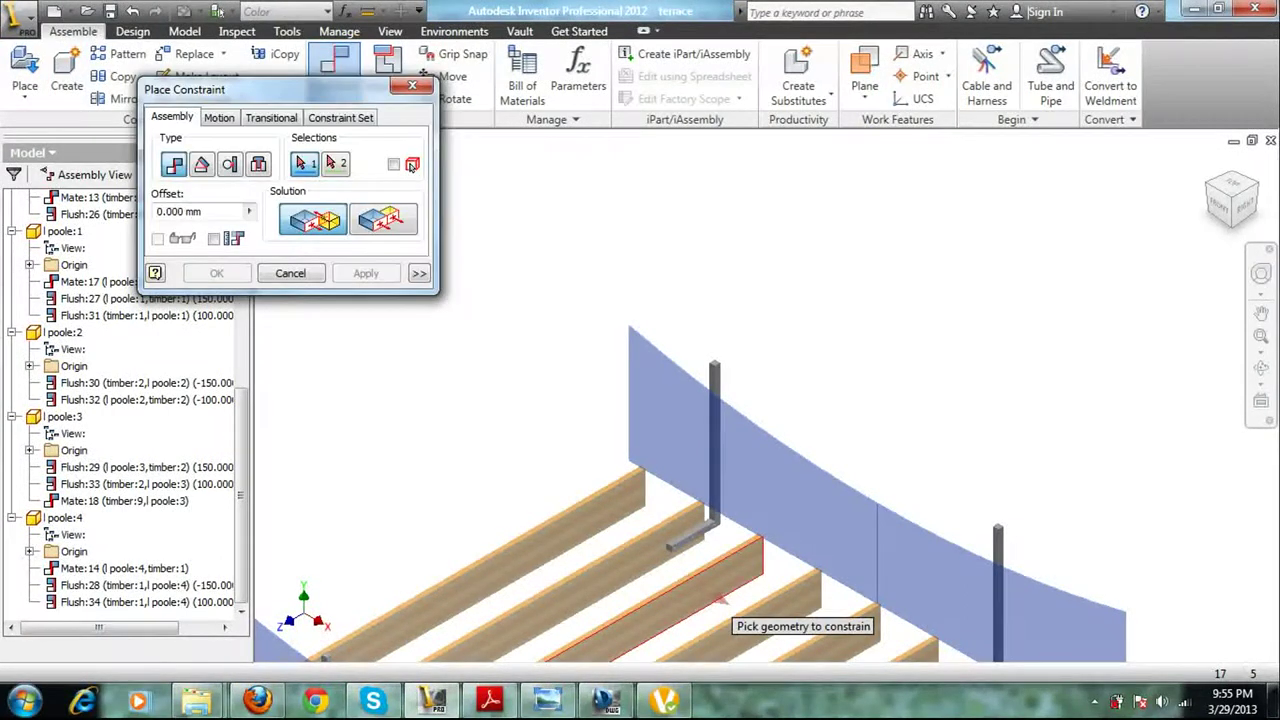
click(719, 599)
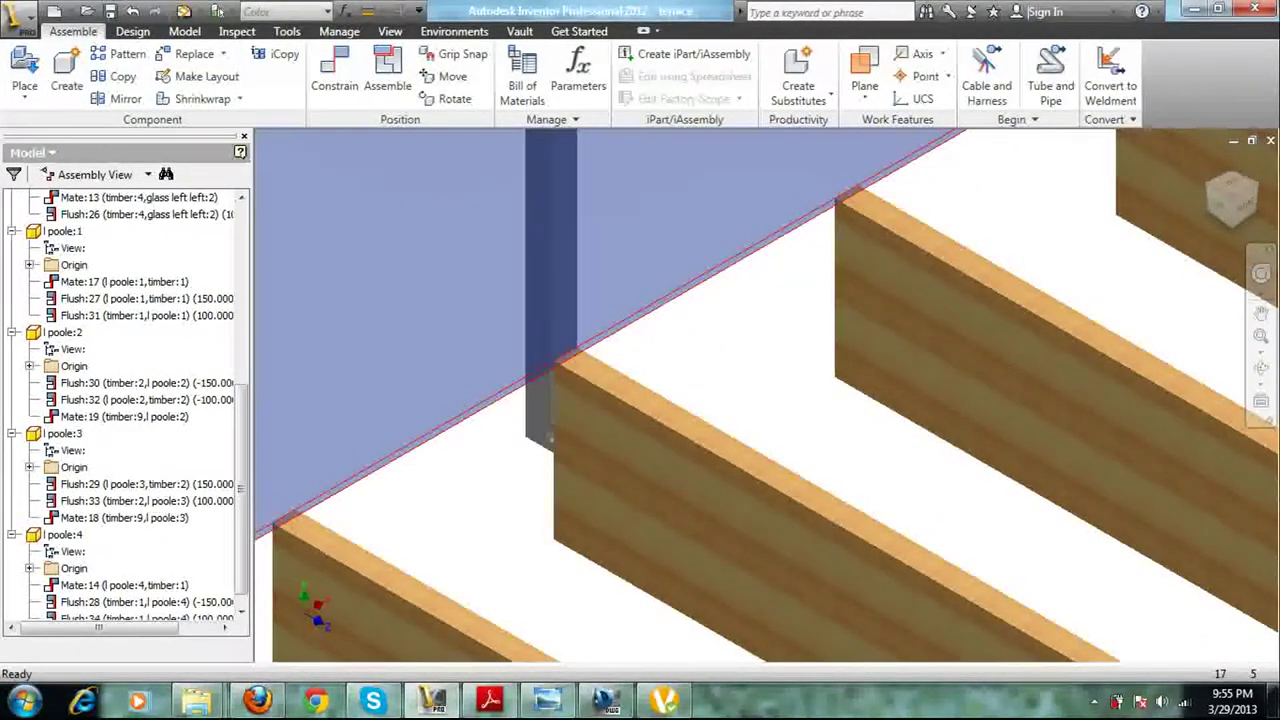
scroll(391, 464, up, 6)
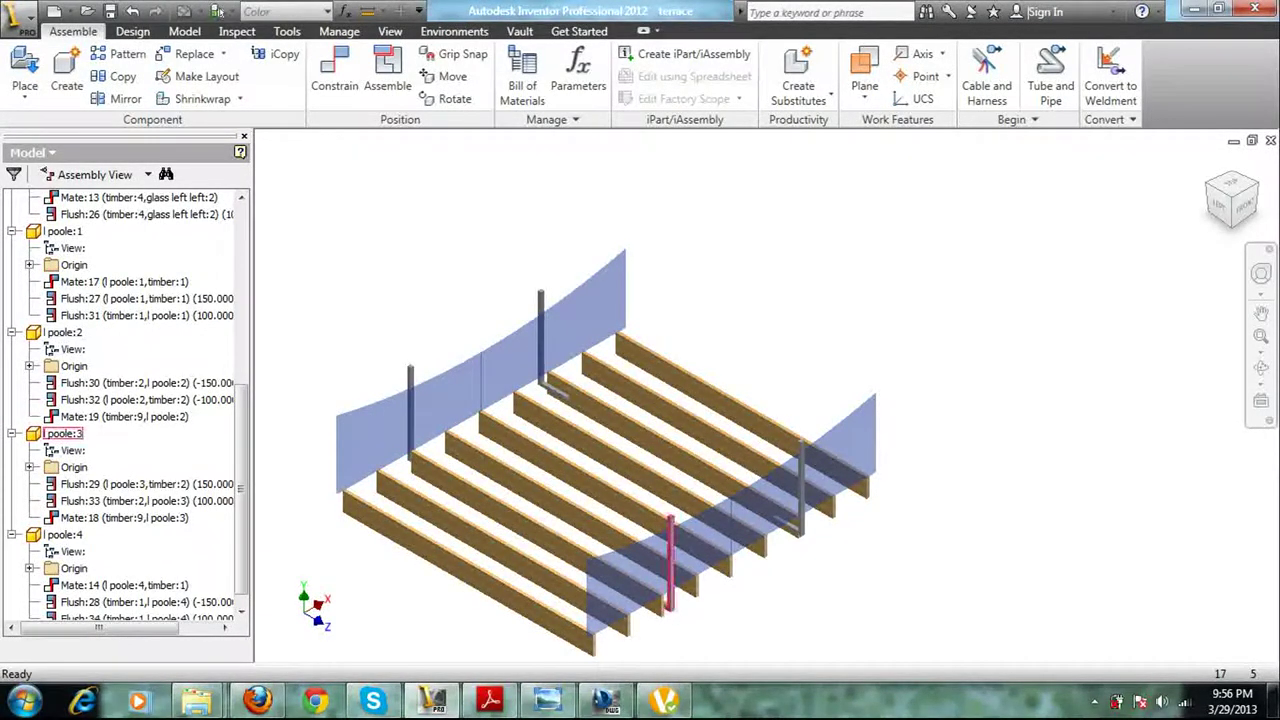
scroll(683, 542, down, 5)
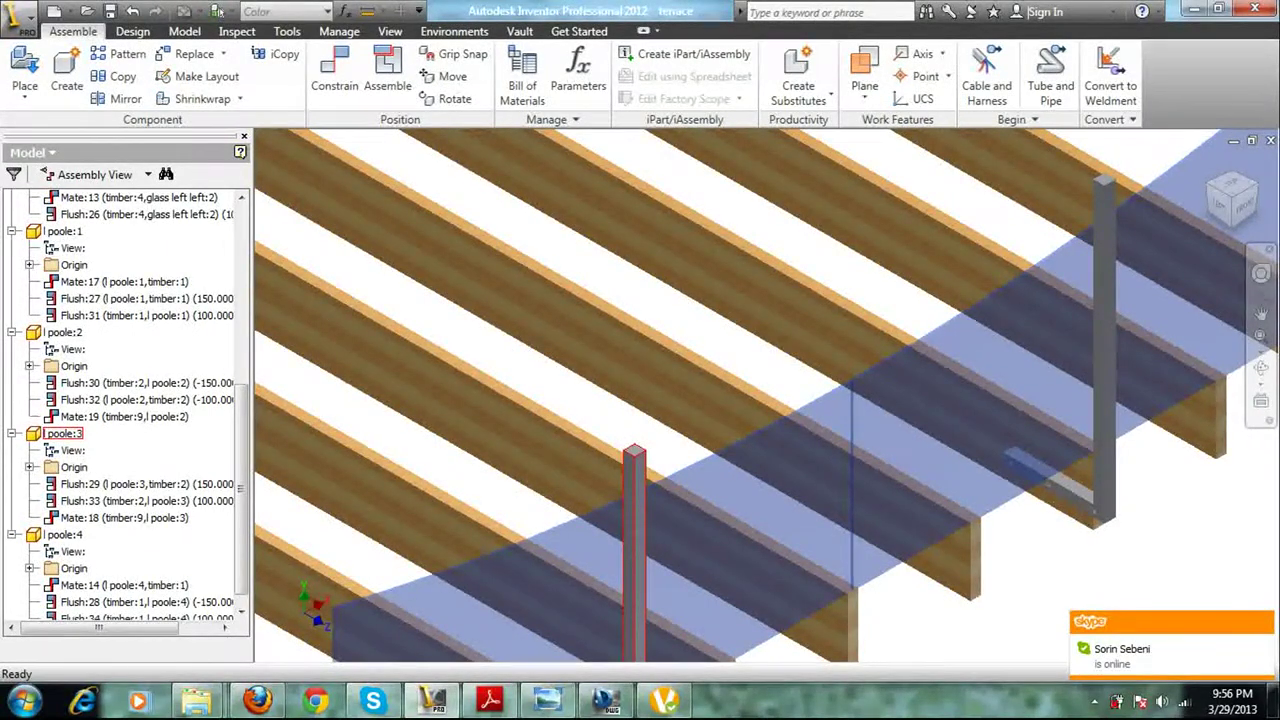
click(62, 433)
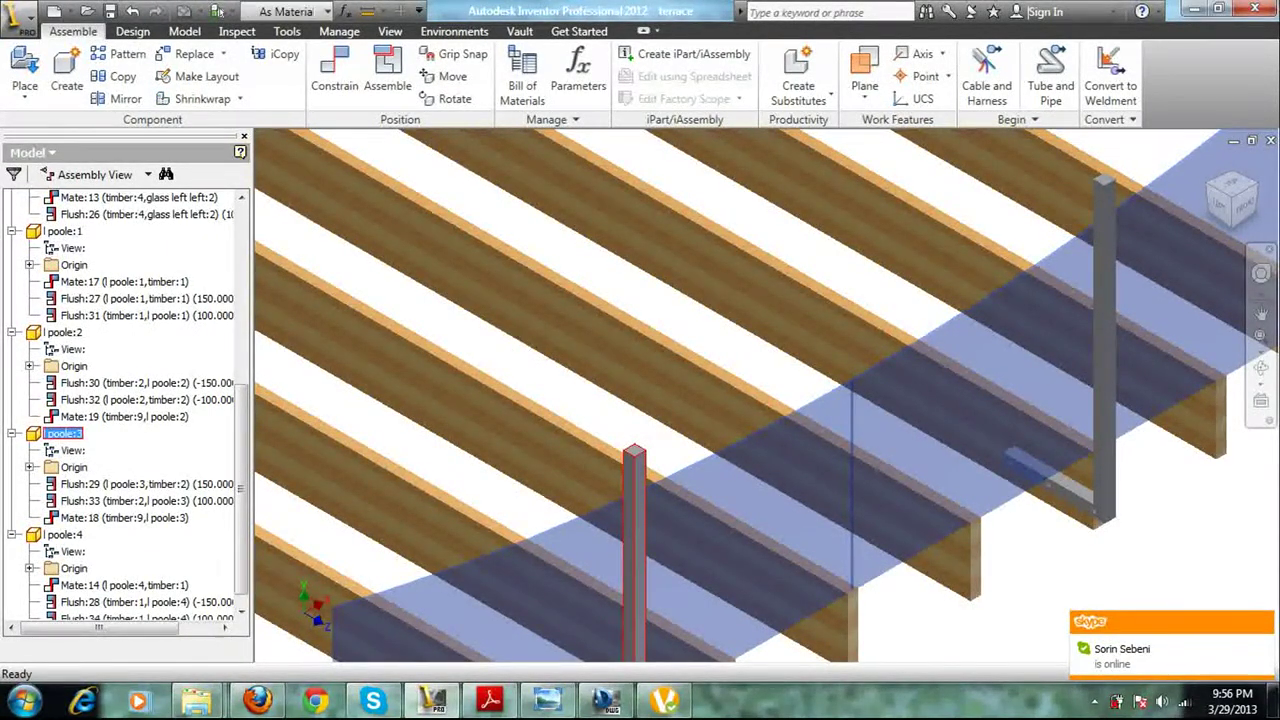
double_click(62, 433)
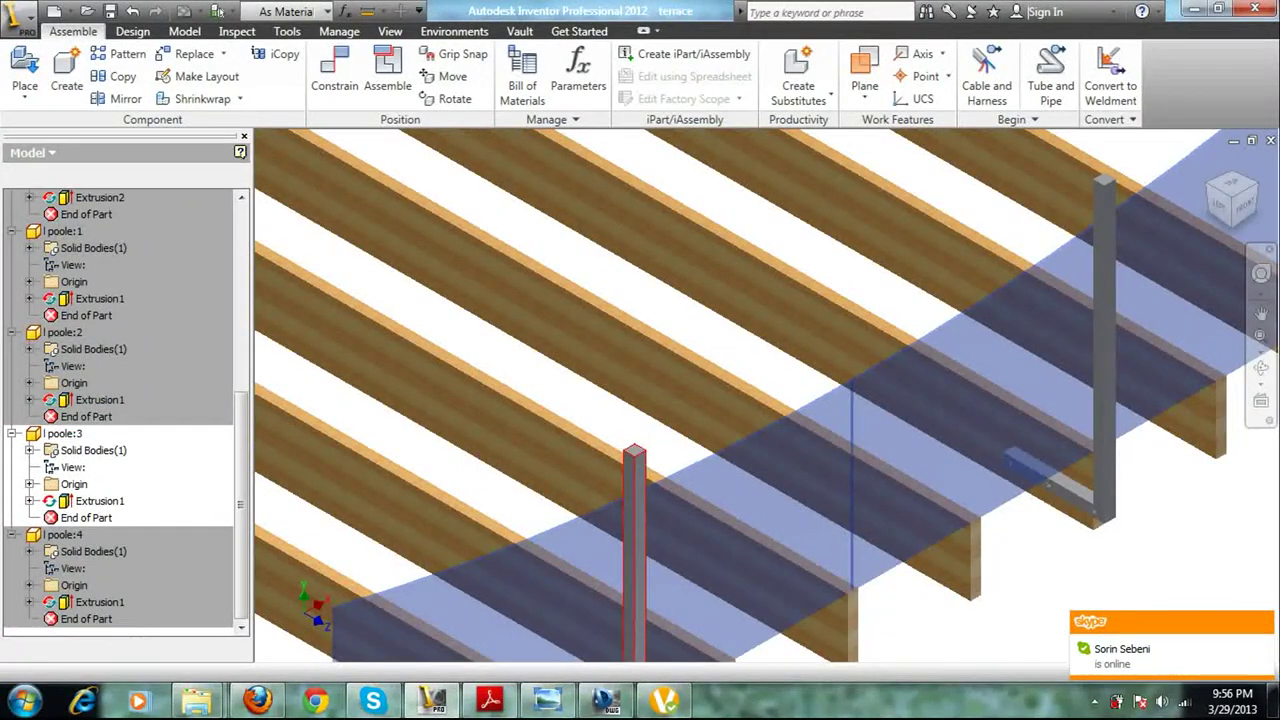
scroll(680, 510, up, 7)
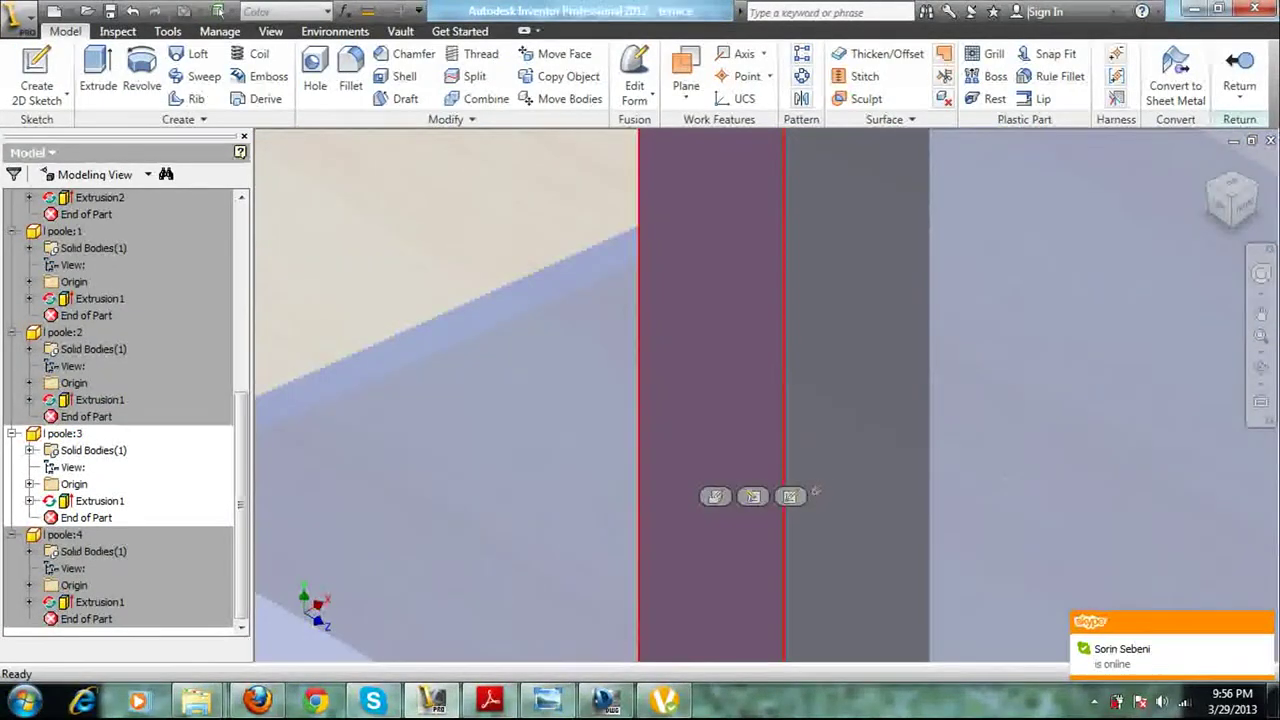
click(753, 497)
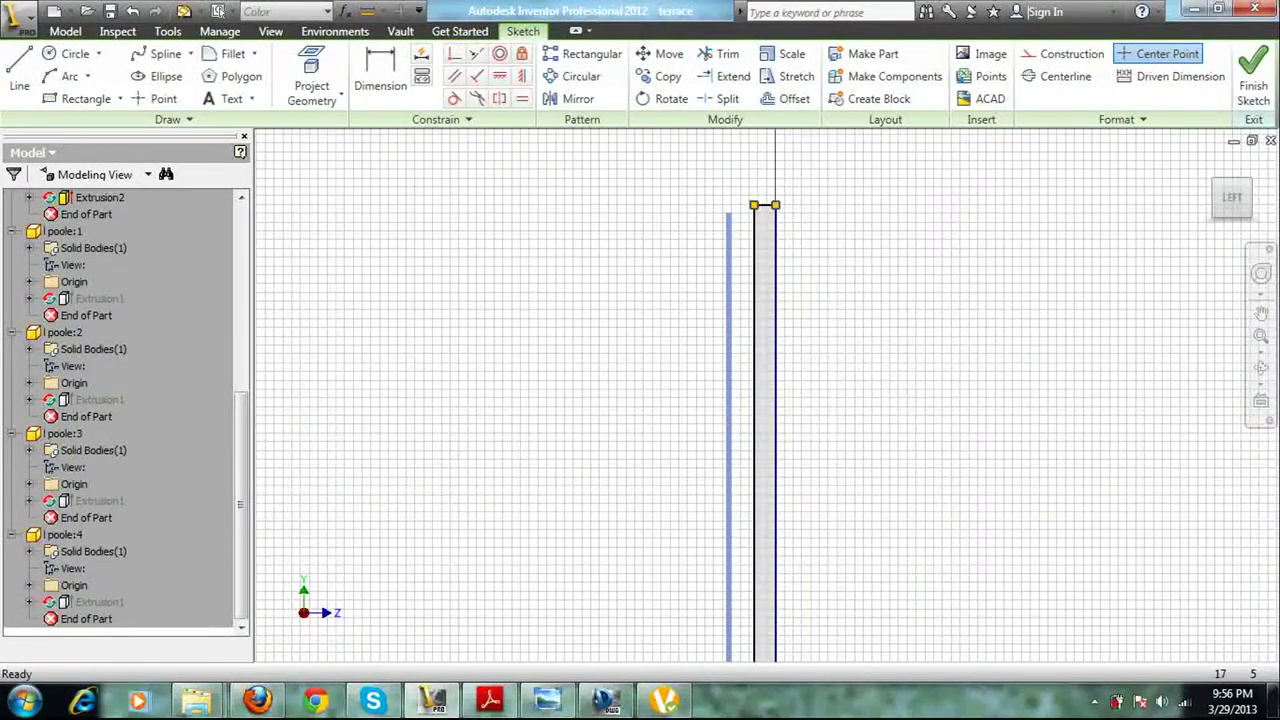
drag(765, 205, 765, 293)
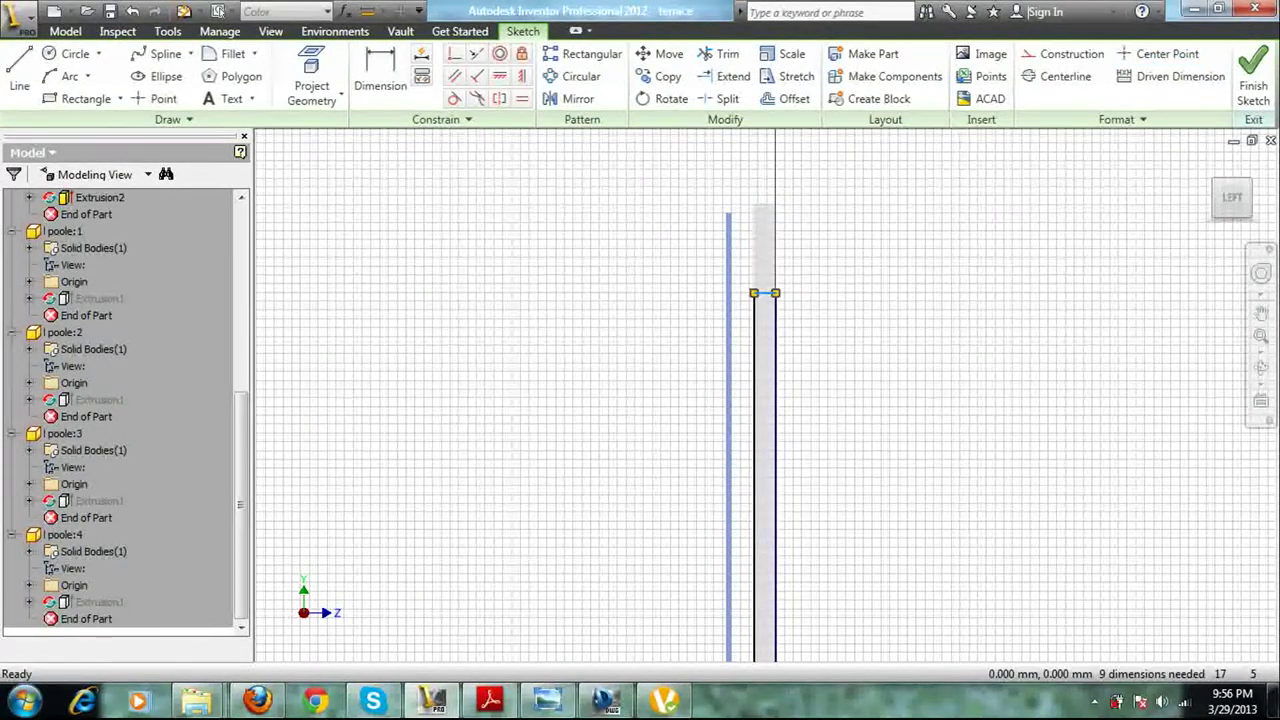
Sketch a horizontal rectangle about 184 mm by 26 mm across the post, a little below its top edge
key(F6)
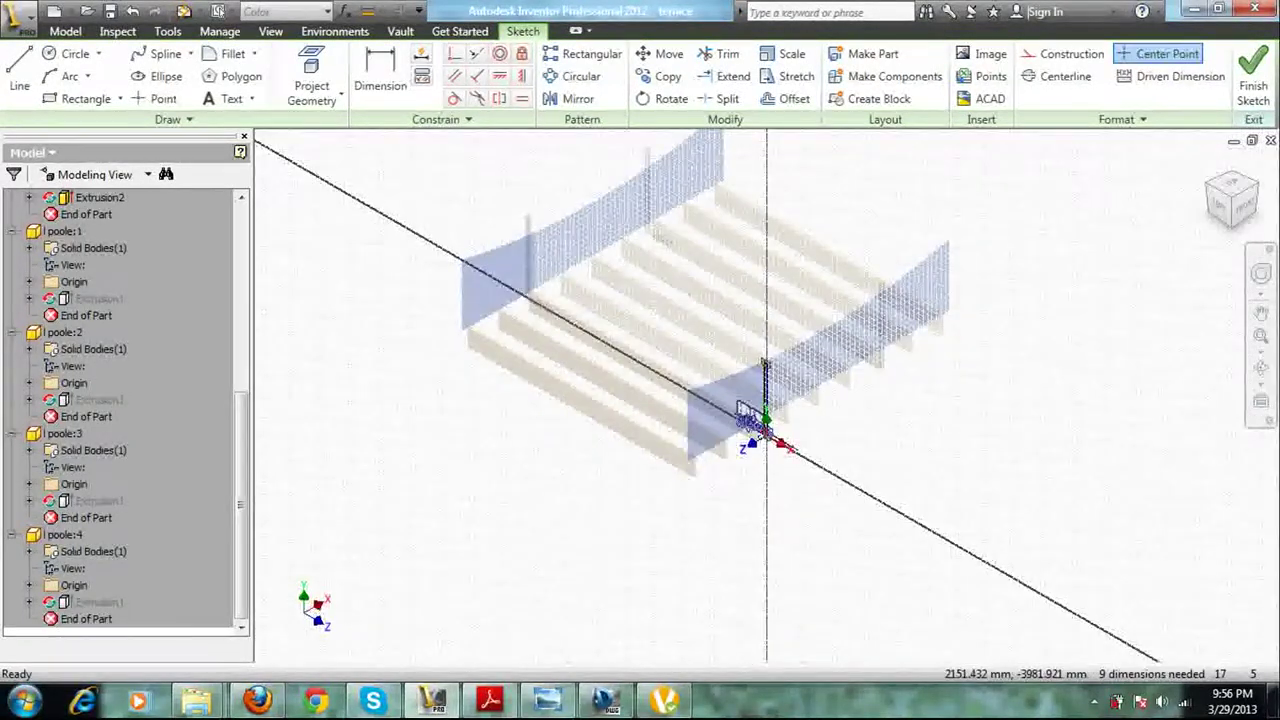
scroll(742, 410, up, 5)
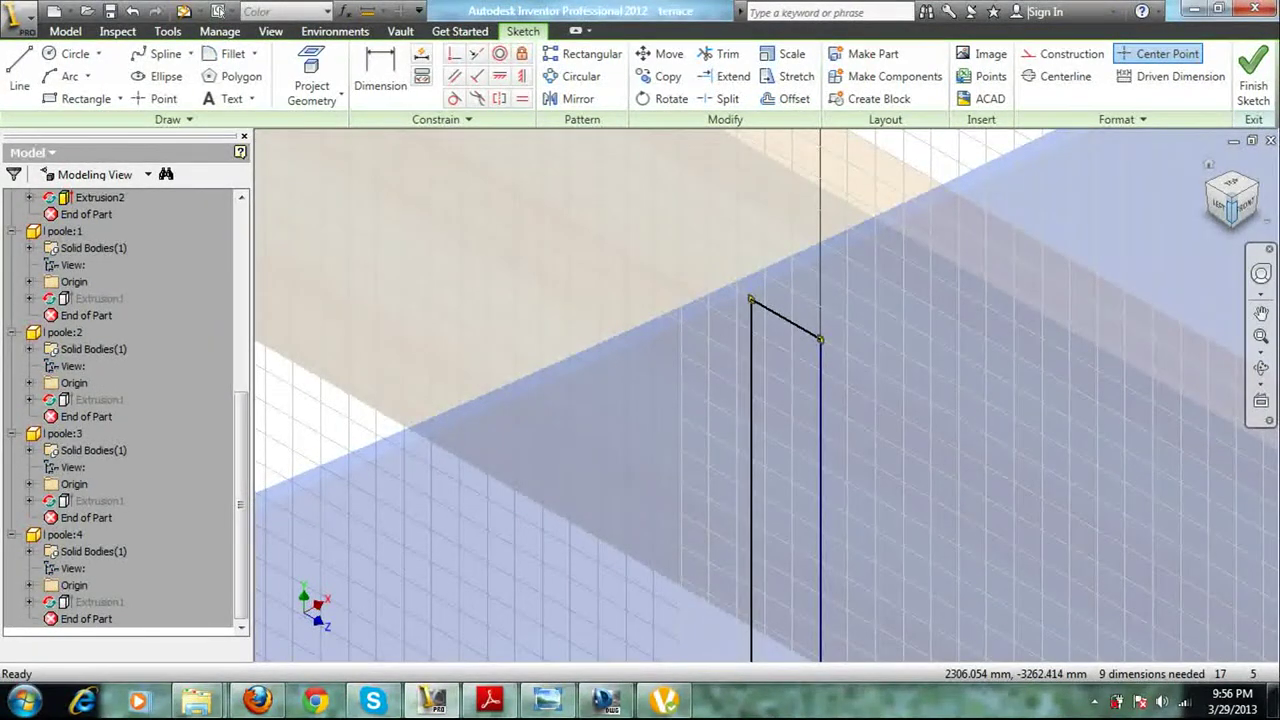
click(1219, 206)
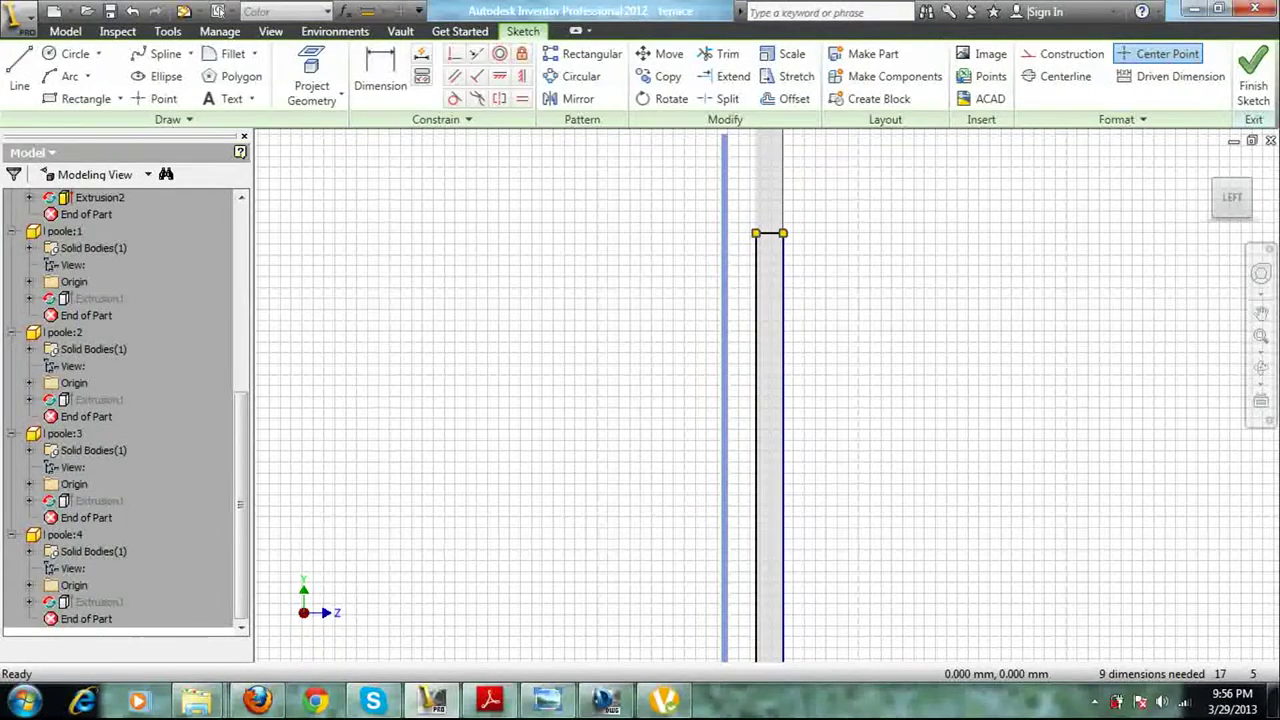
click(85, 99)
click(828, 306)
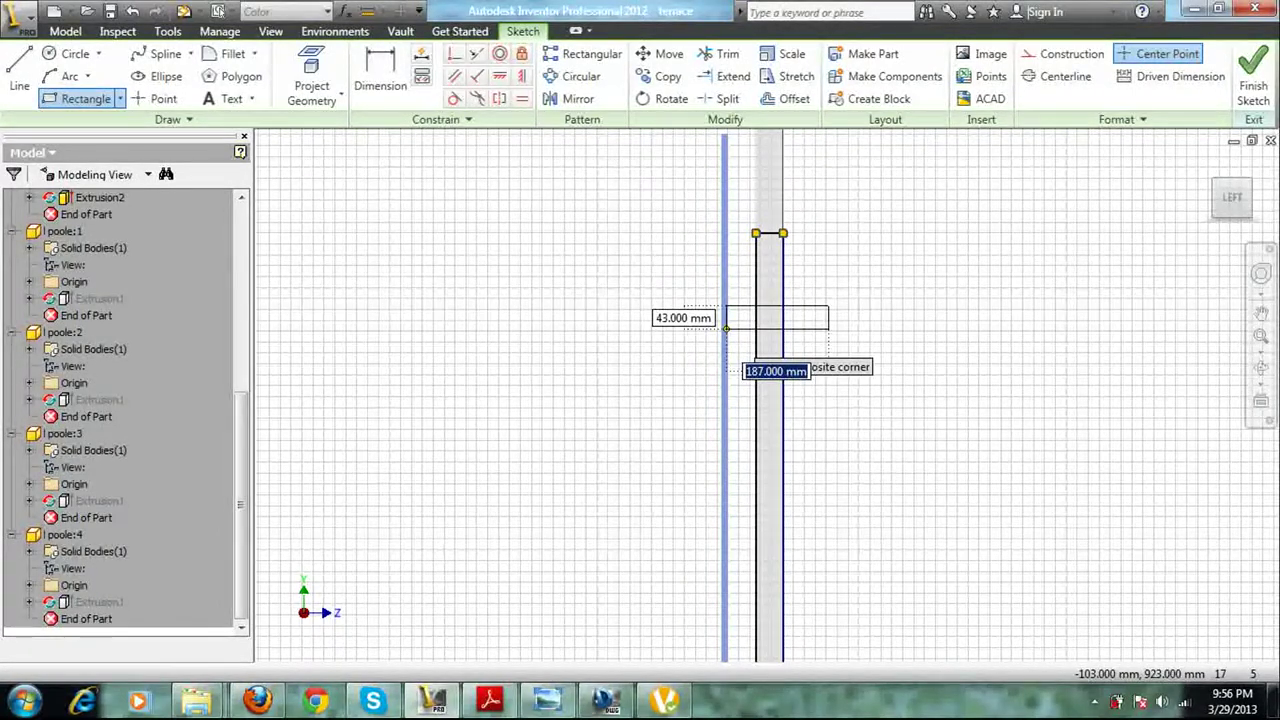
scroll(727, 324, up, 5)
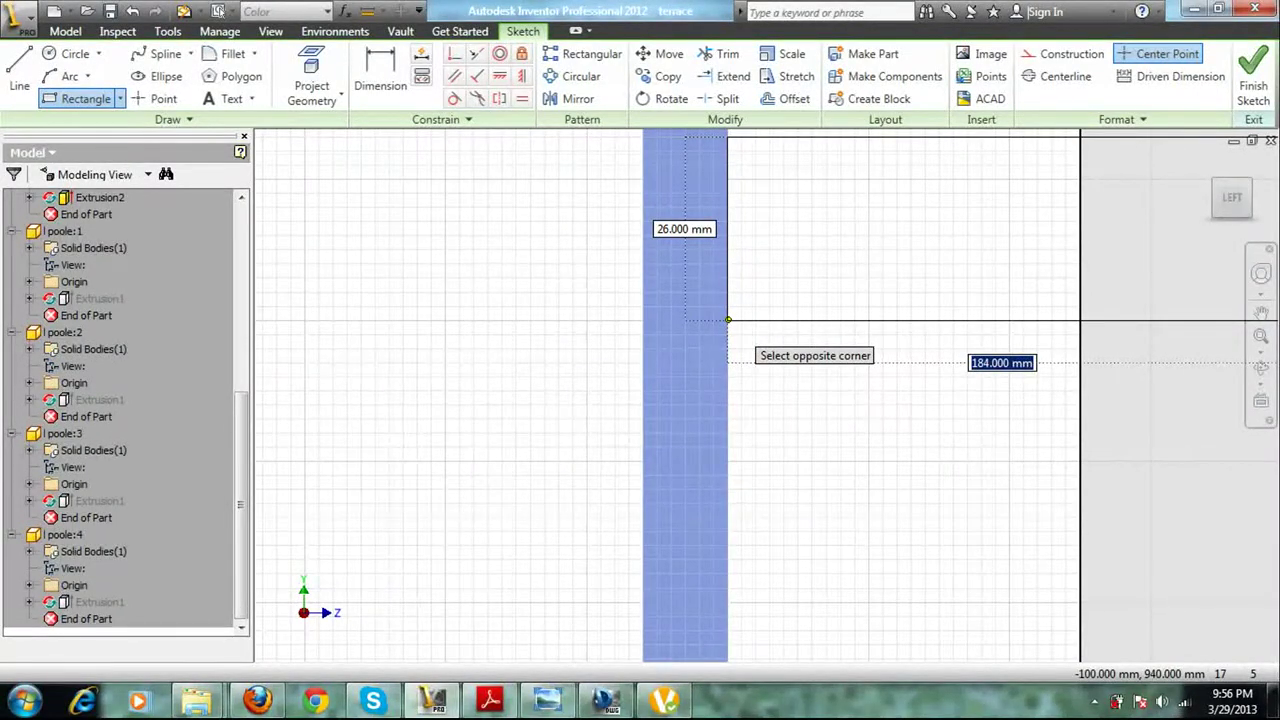
click(728, 320)
Dimension the post 50 mm wide and the crossing rectangle 50 mm high, projecting 50 mm beyond each side of the post
scroll(680, 426, down, 5)
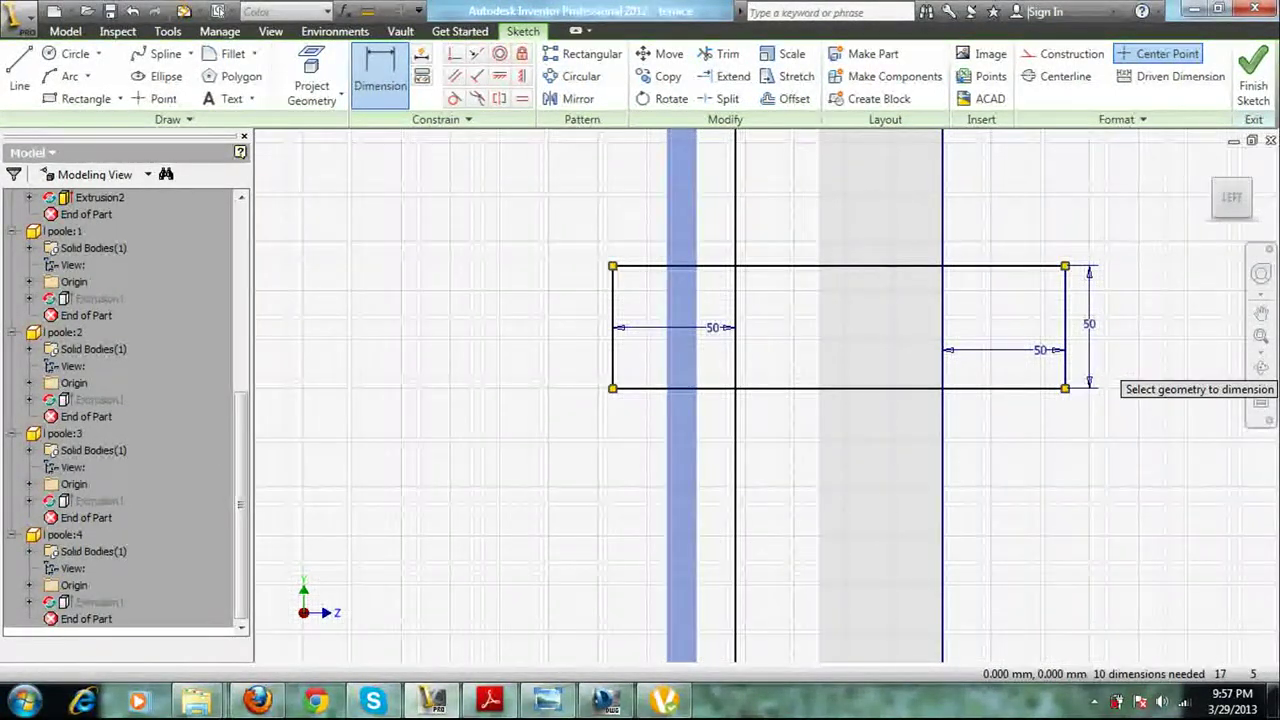
scroll(706, 482, down, 5)
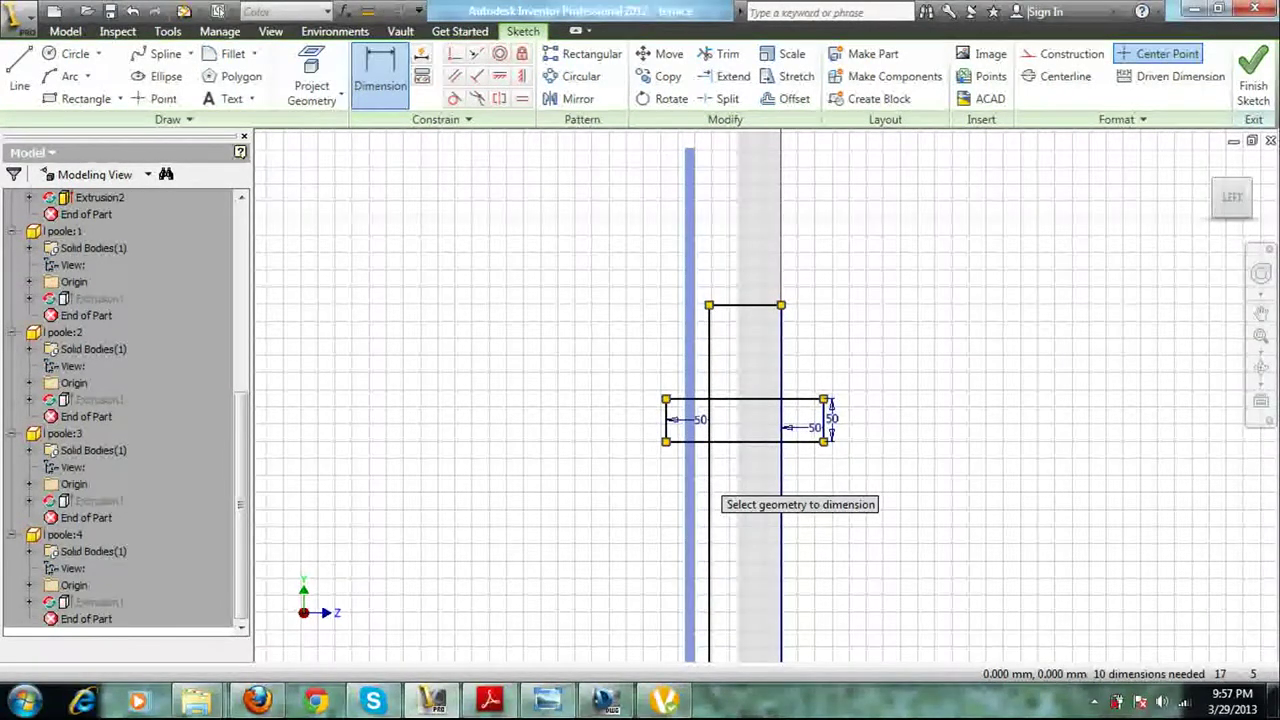
key(ctrl+z)
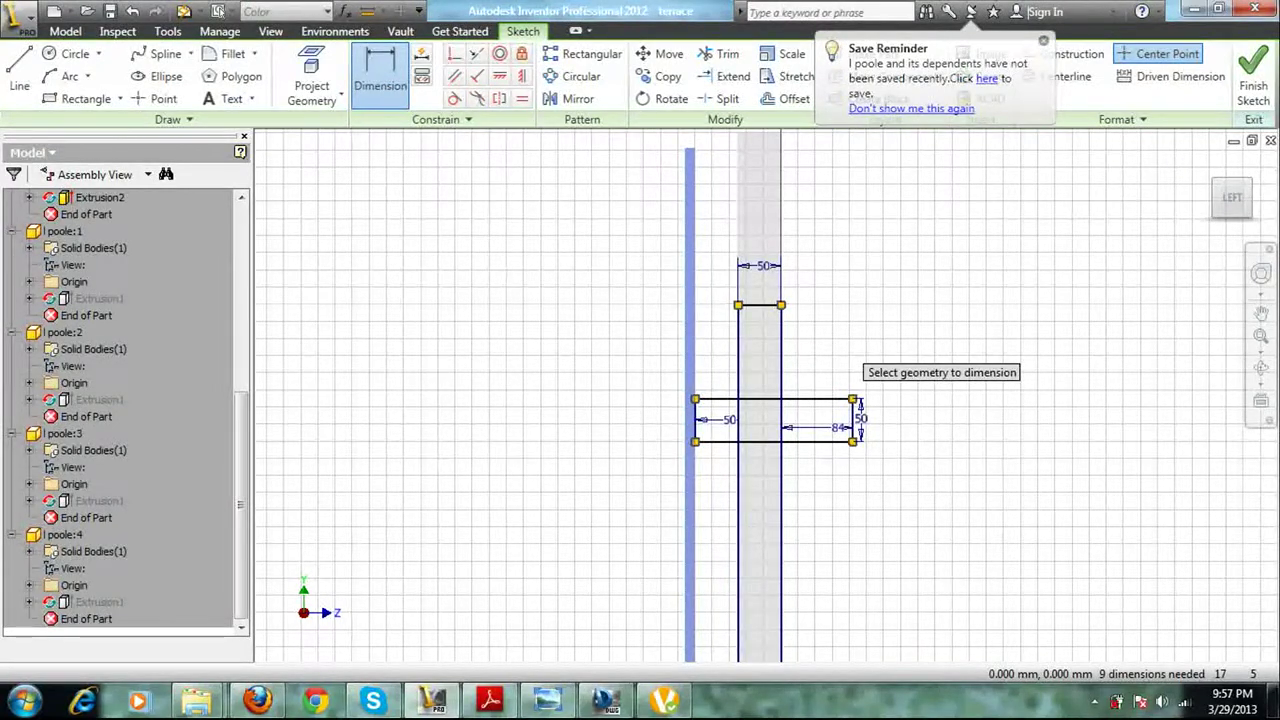
click(838, 428)
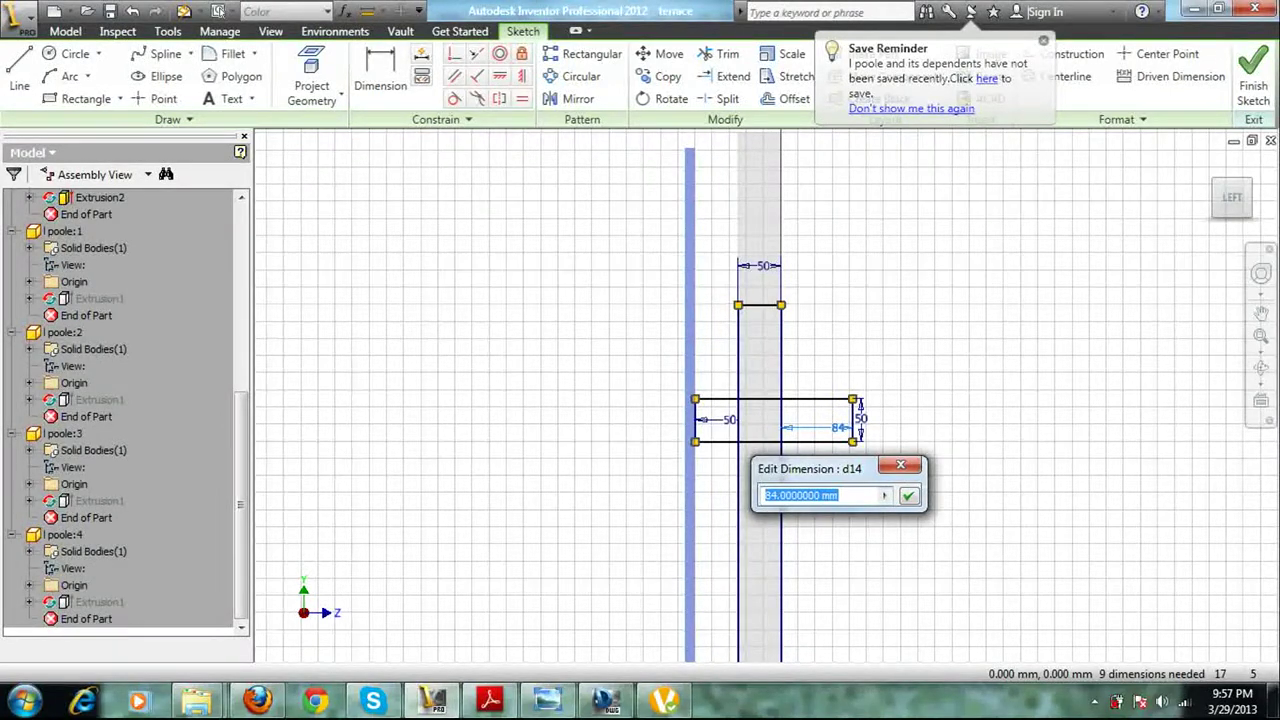
text(50)
key(Return)
Trim the four line segments where the rectangle and the post profile overlap
key(x)
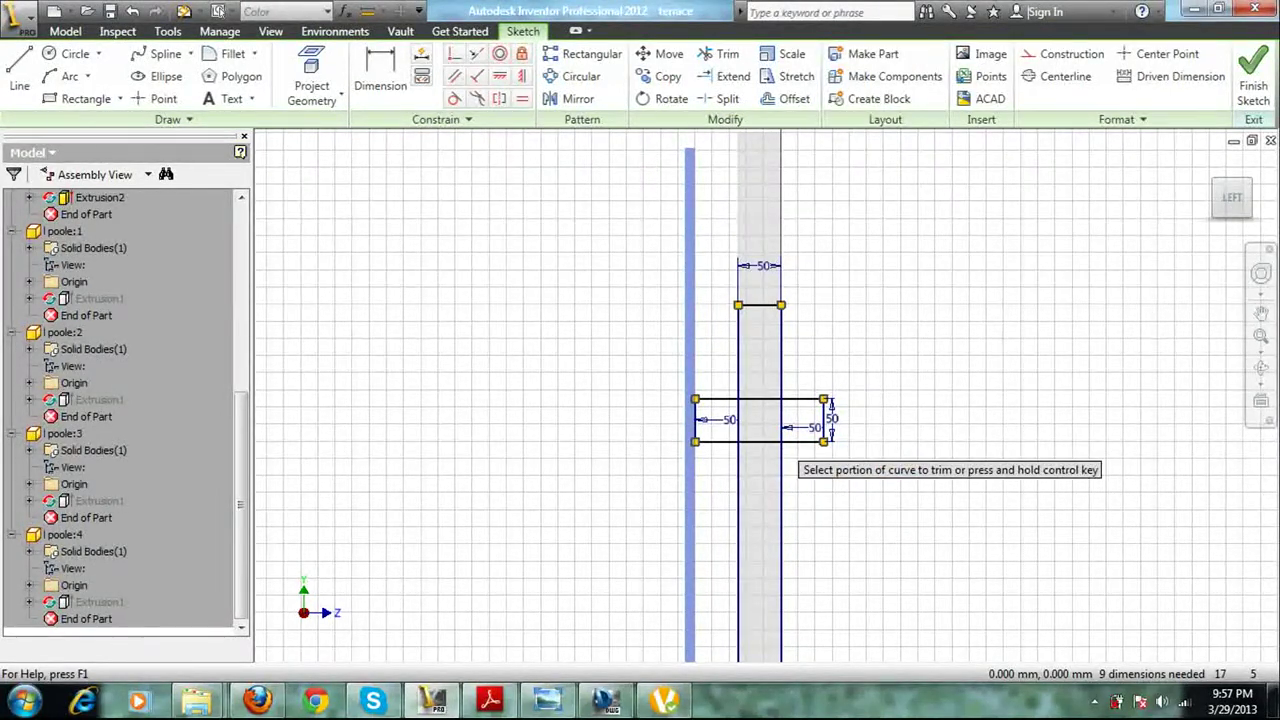
click(760, 442)
click(738, 420)
click(760, 399)
click(781, 414)
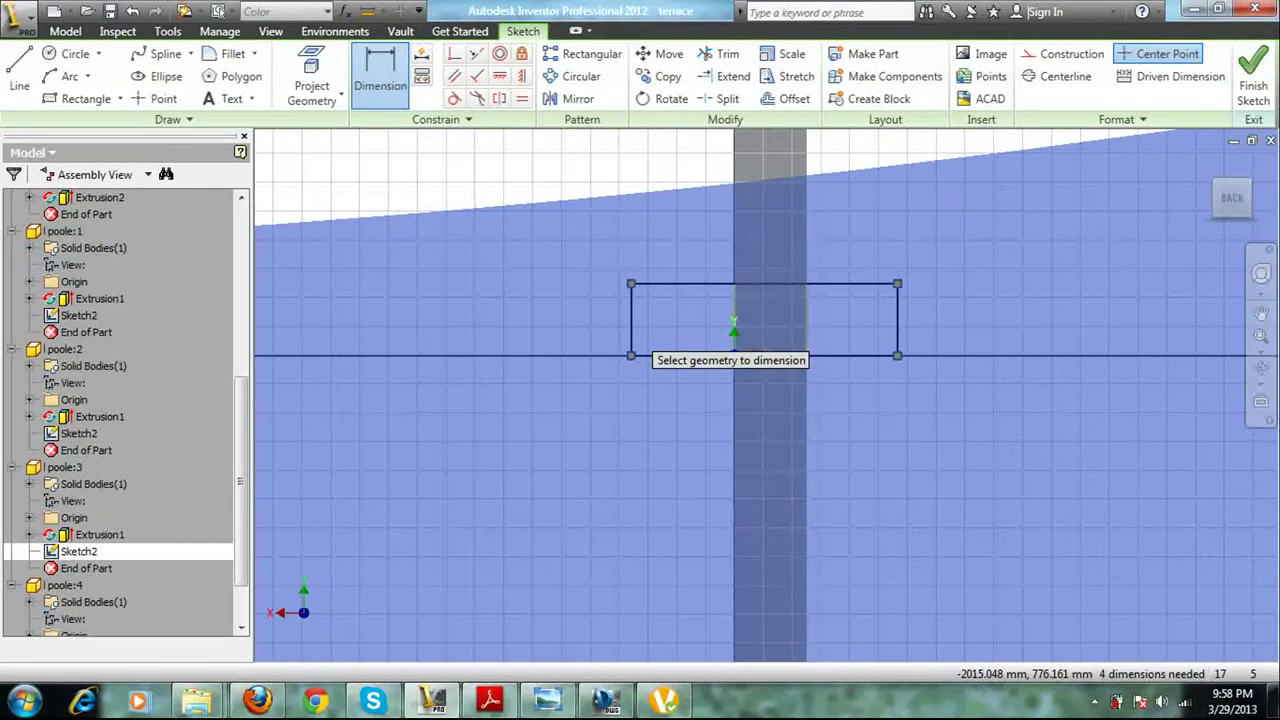
Dimension the plate rectangle sketched on the crosspiece's glass-side face to extend 50 mm past each side of the post
click(733, 318)
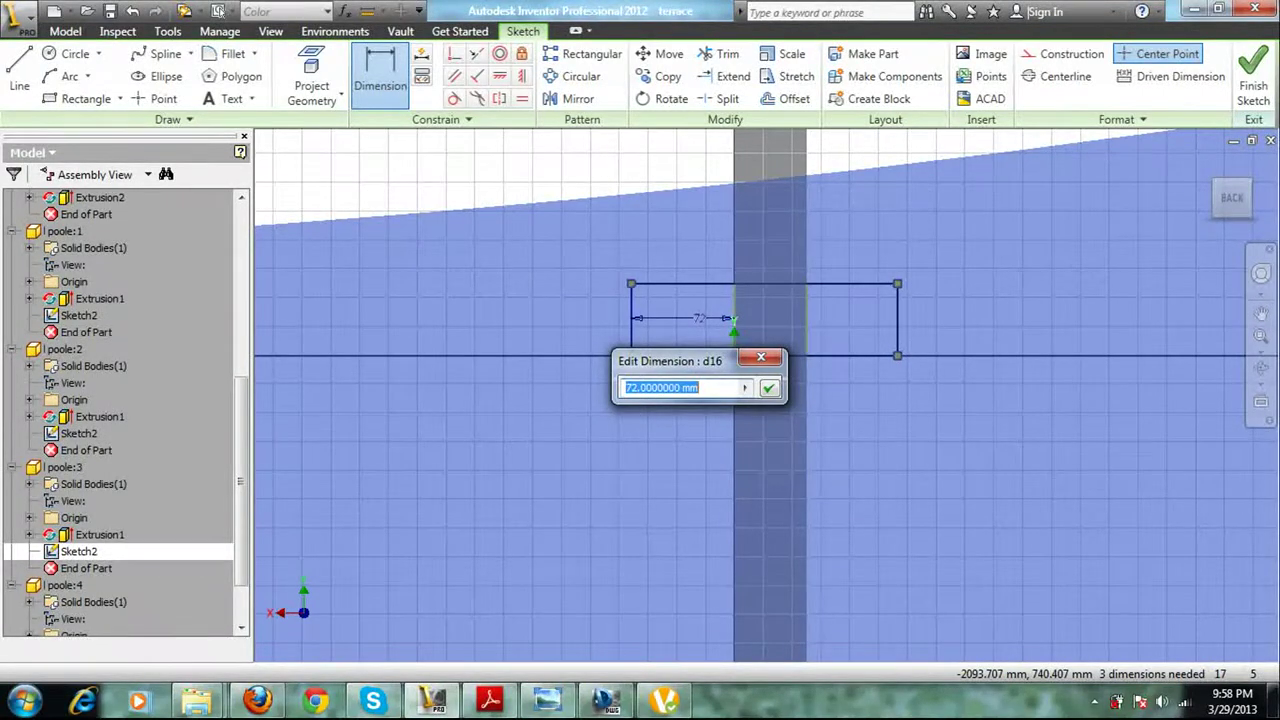
text(50)
key(Return)
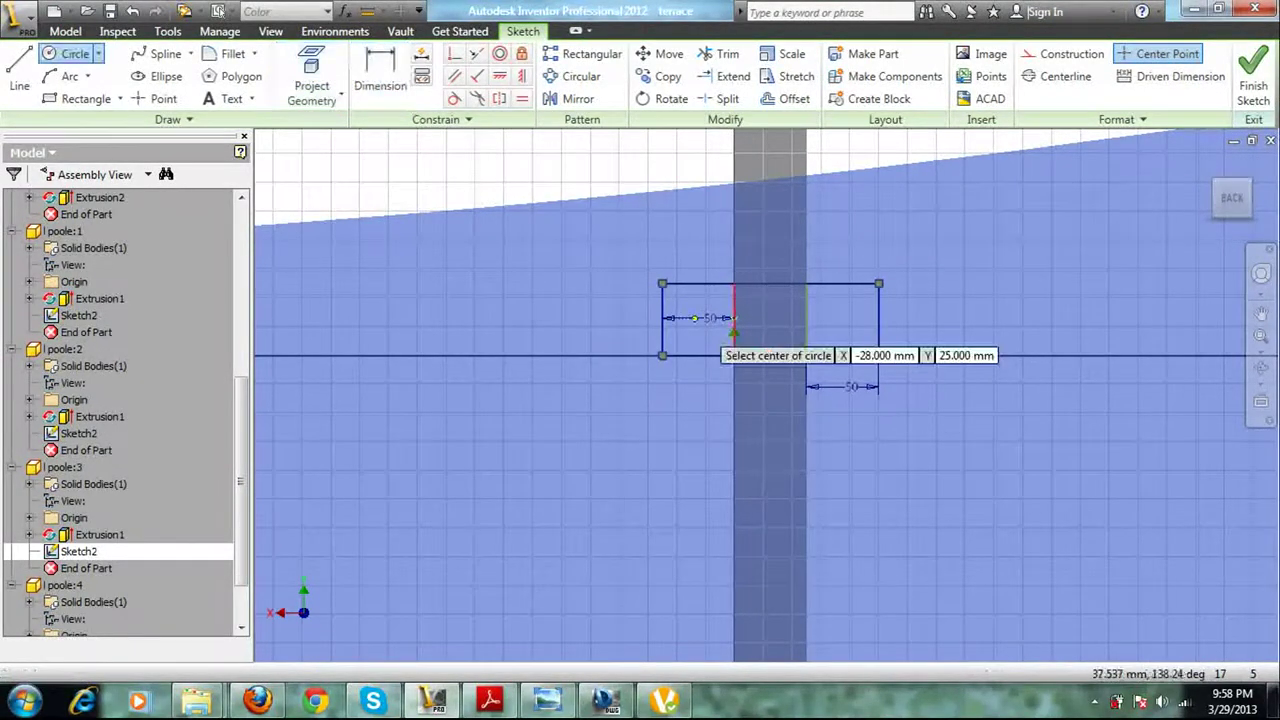
Draw an 18 mm diameter circle in each projecting half of the plate rectangle, with its centre 25 mm from the outer edge
key(c)
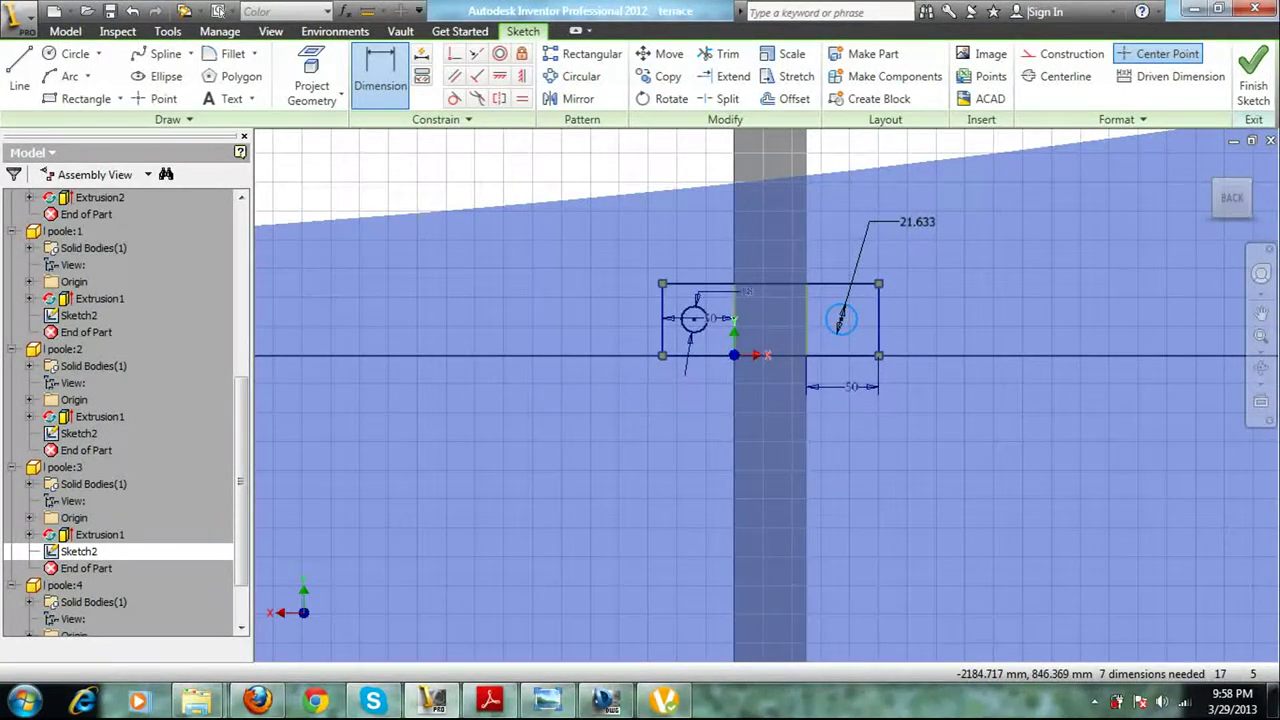
click(868, 224)
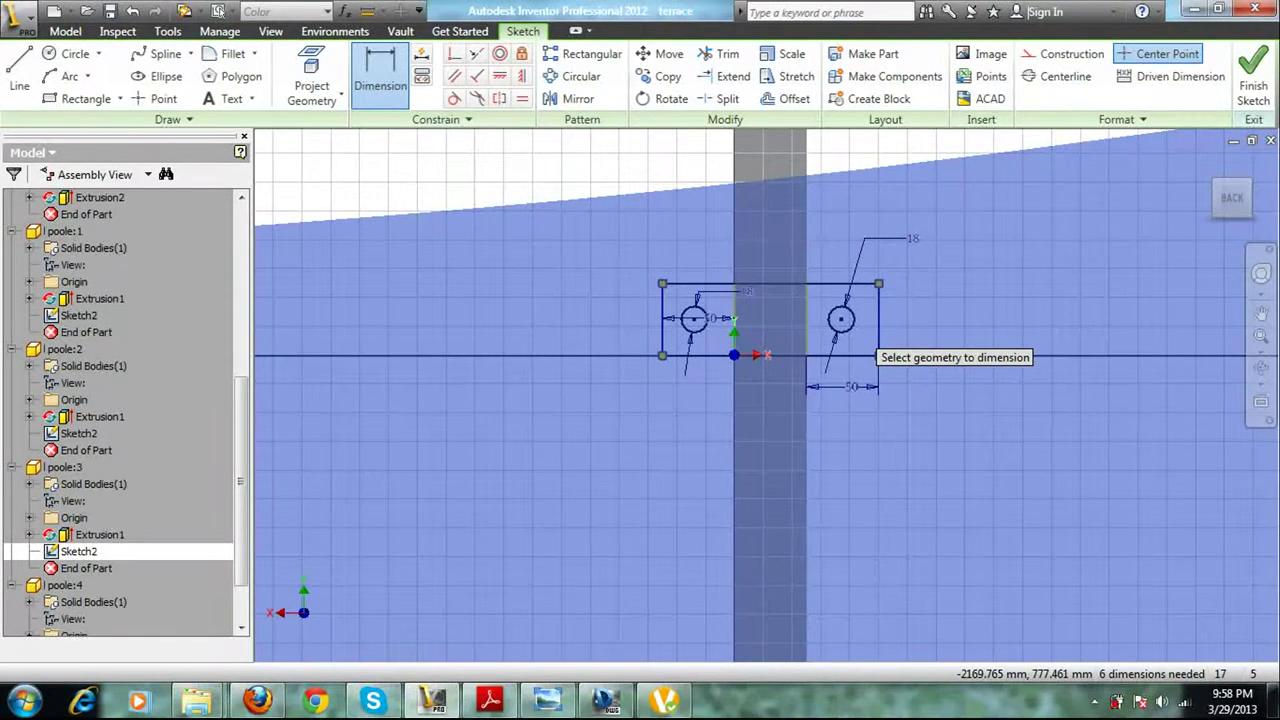
click(878, 355)
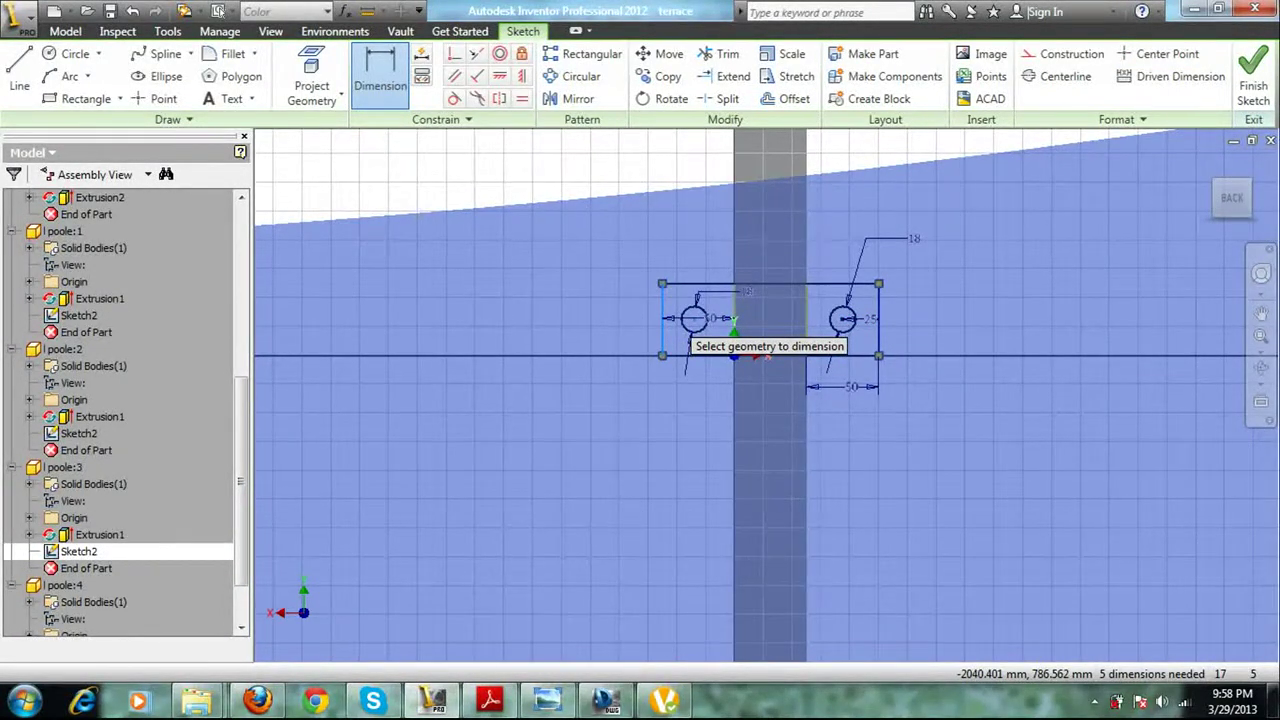
Finish the plate sketch, extrude the plate with its two holes onto the post and return to the terrace assembly
right_click(524, 285)
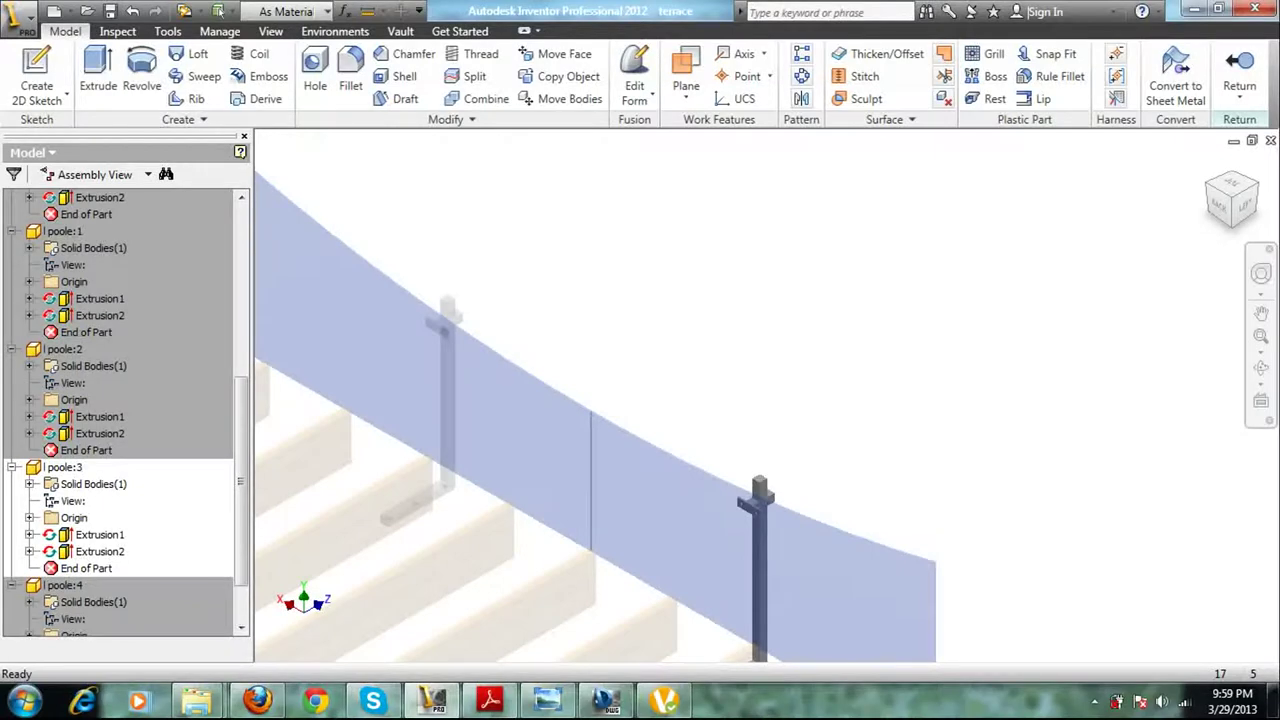
key(ctrl+Return)
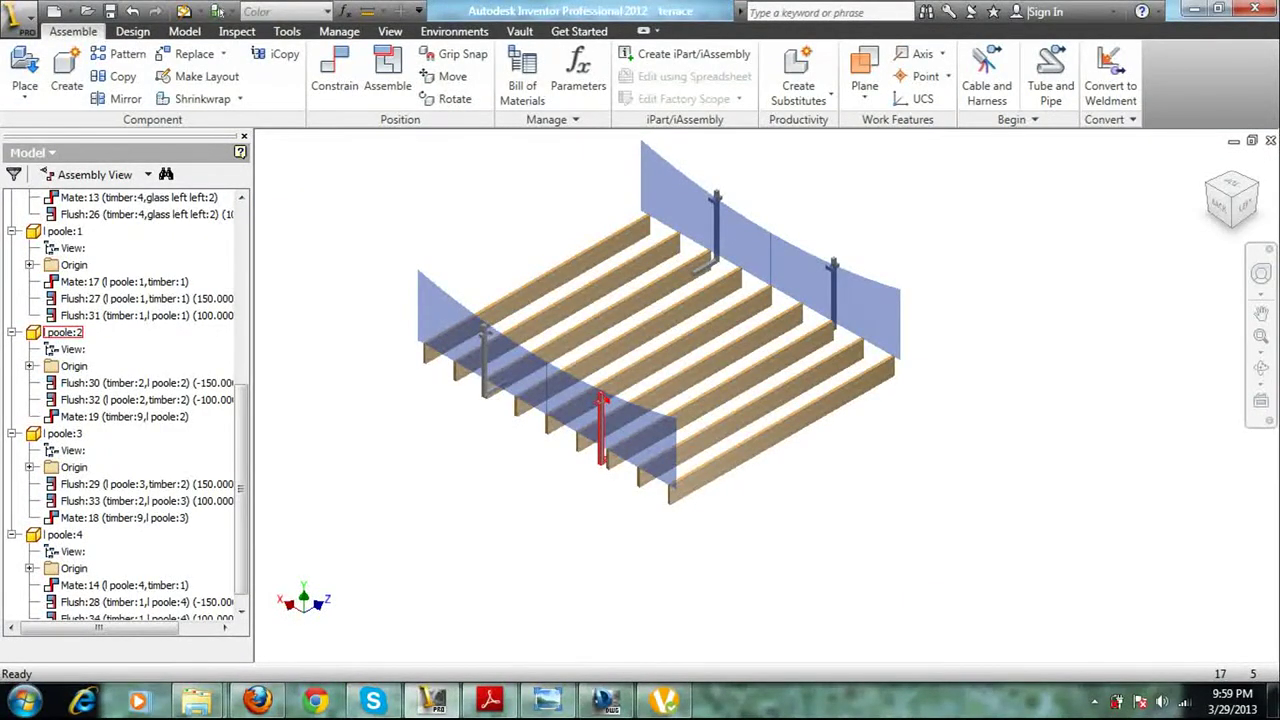